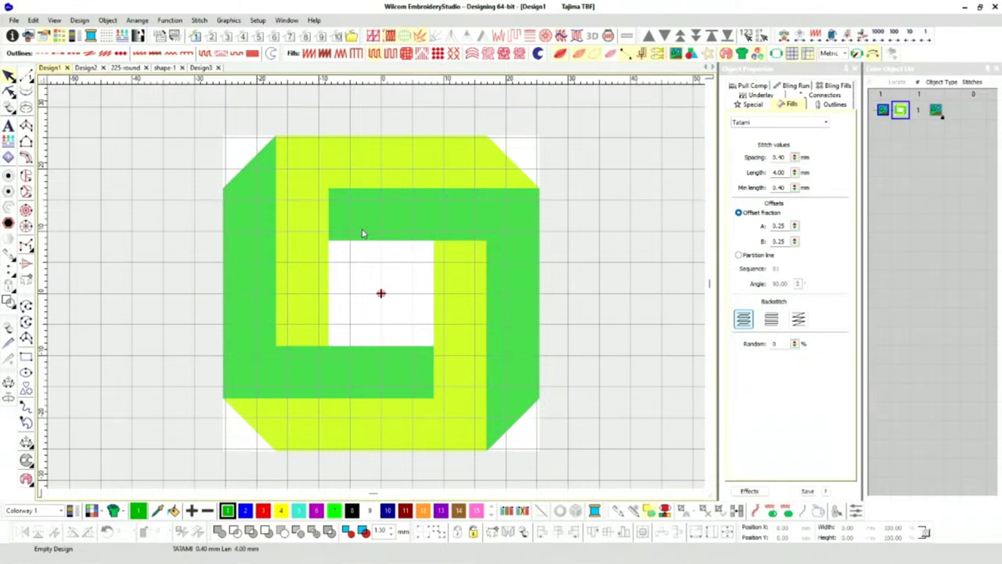
Examine the colour boundaries and straight edges of the interlocking green and yellow artwork up close.
{"action": "scroll", "coordinate": [277, 228], "scroll_direction": "up", "scroll_amount": 4}
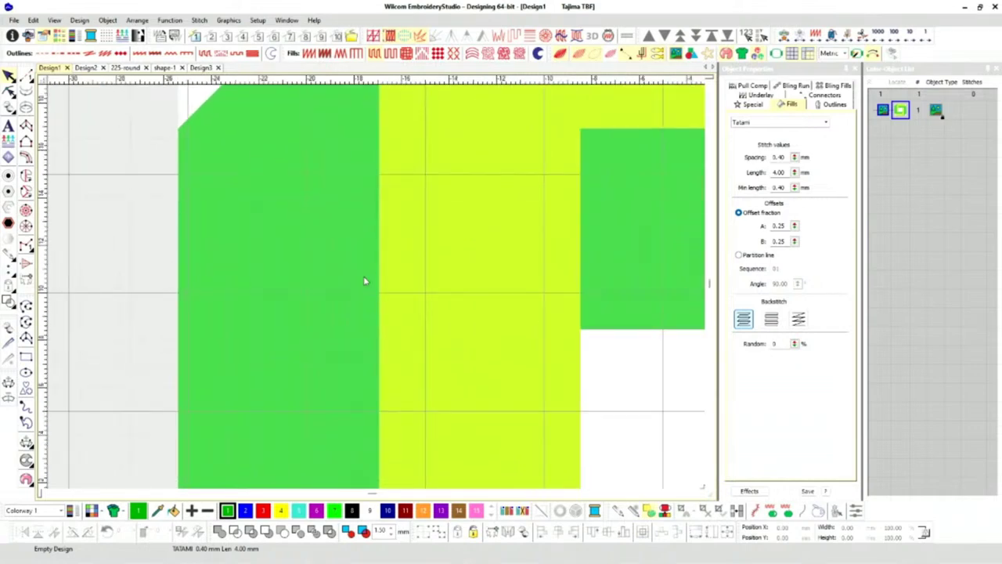
{"action": "scroll", "coordinate": [373, 295], "scroll_direction": "up", "scroll_amount": 1}
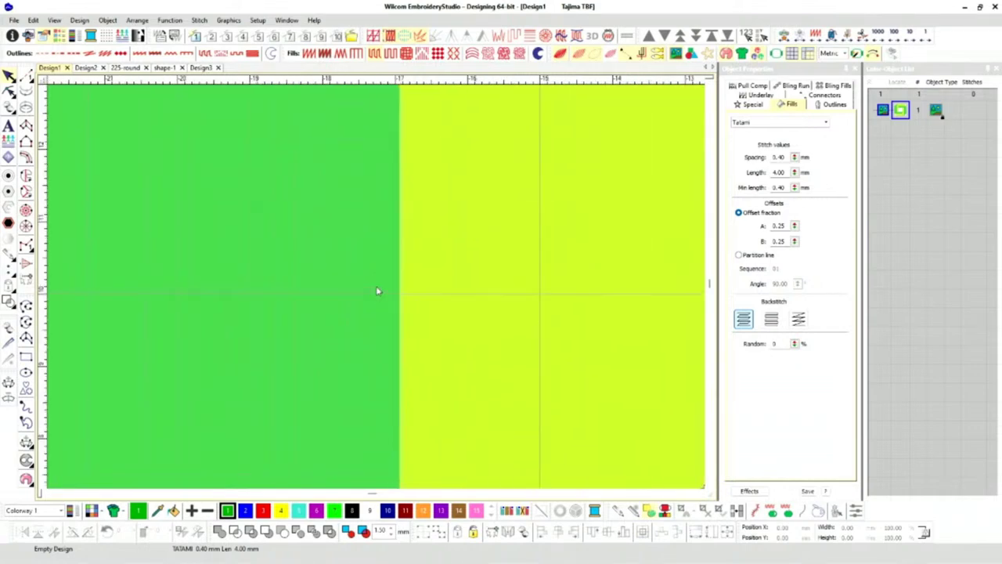
{"action": "scroll", "coordinate": [377, 291], "scroll_direction": "up", "scroll_amount": 1}
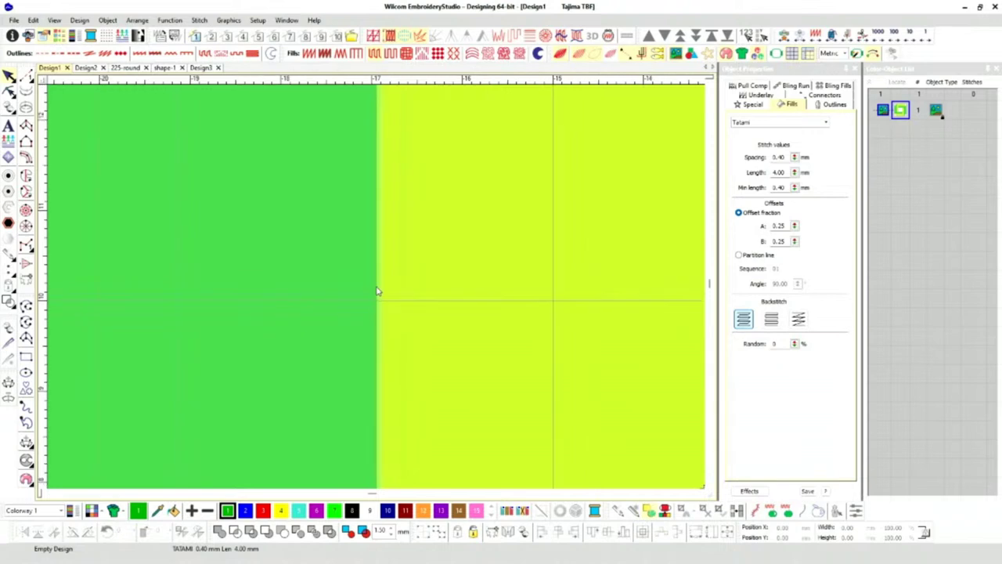
{"action": "scroll", "coordinate": [377, 298], "scroll_direction": "down", "scroll_amount": 3}
{"action": "scroll", "coordinate": [377, 292], "scroll_direction": "up", "scroll_amount": 1}
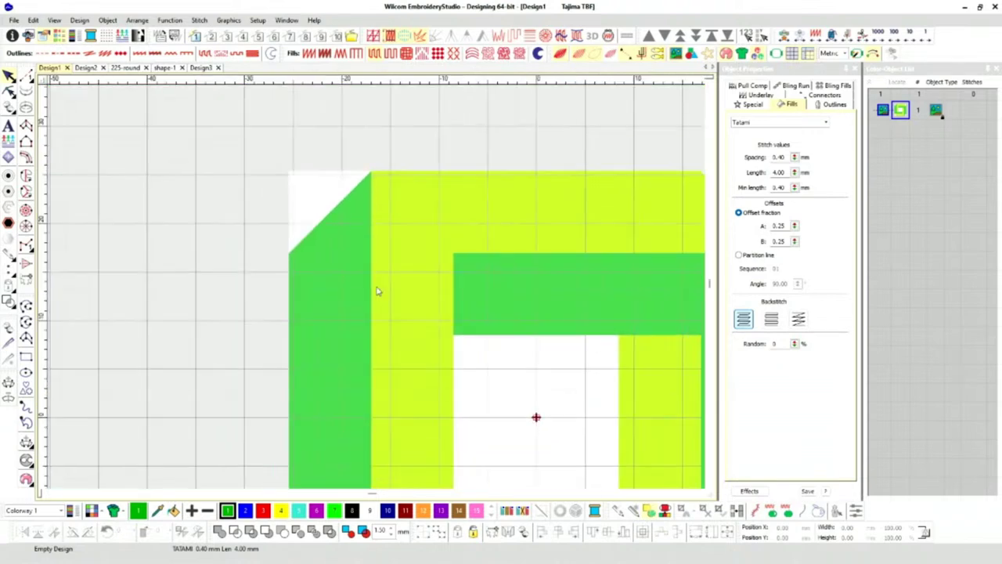
{"action": "scroll", "coordinate": [377, 291], "scroll_direction": "up", "scroll_amount": 2}
{"action": "scroll", "coordinate": [377, 292], "scroll_direction": "down", "scroll_amount": 1}
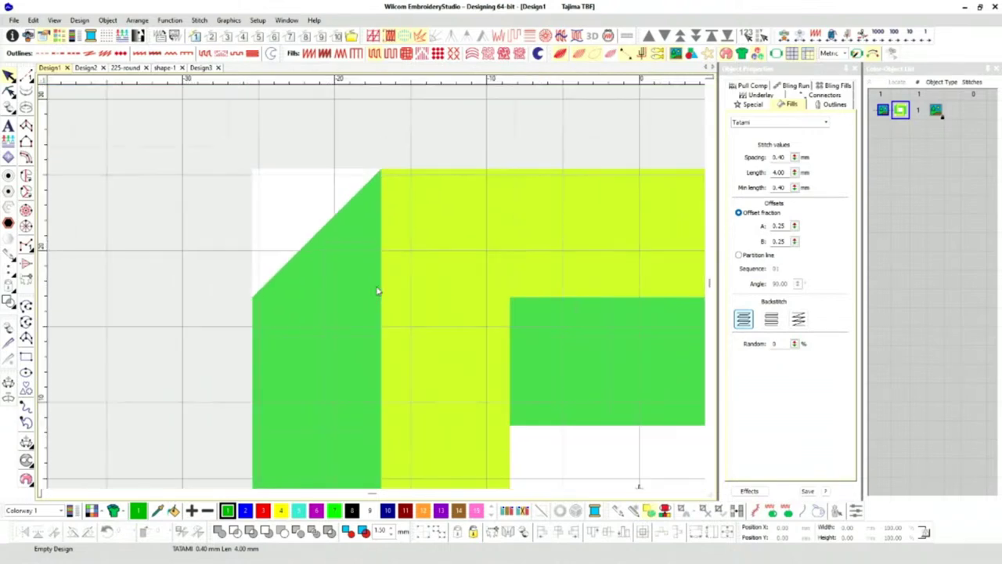
{"action": "scroll", "coordinate": [423, 299], "scroll_direction": "down", "scroll_amount": 2}
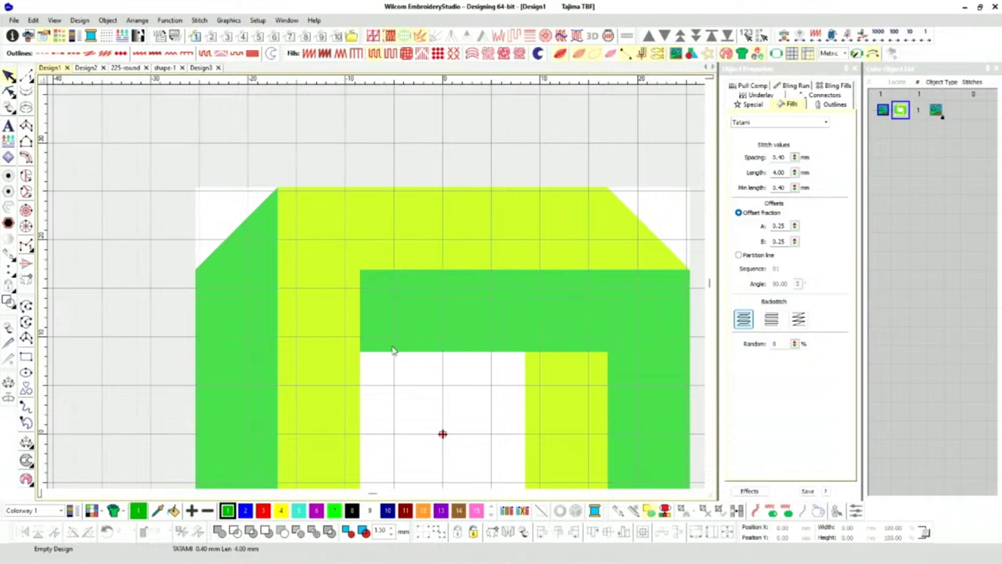
{"action": "scroll", "coordinate": [573, 363], "scroll_direction": "down", "scroll_amount": 1}
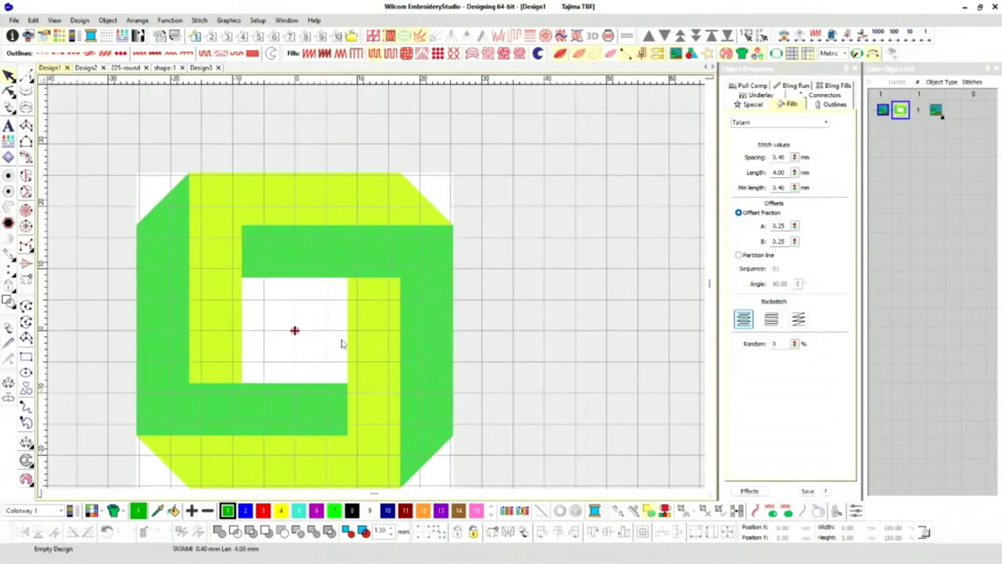
{"action": "scroll", "coordinate": [308, 342], "scroll_direction": "down", "scroll_amount": 1}
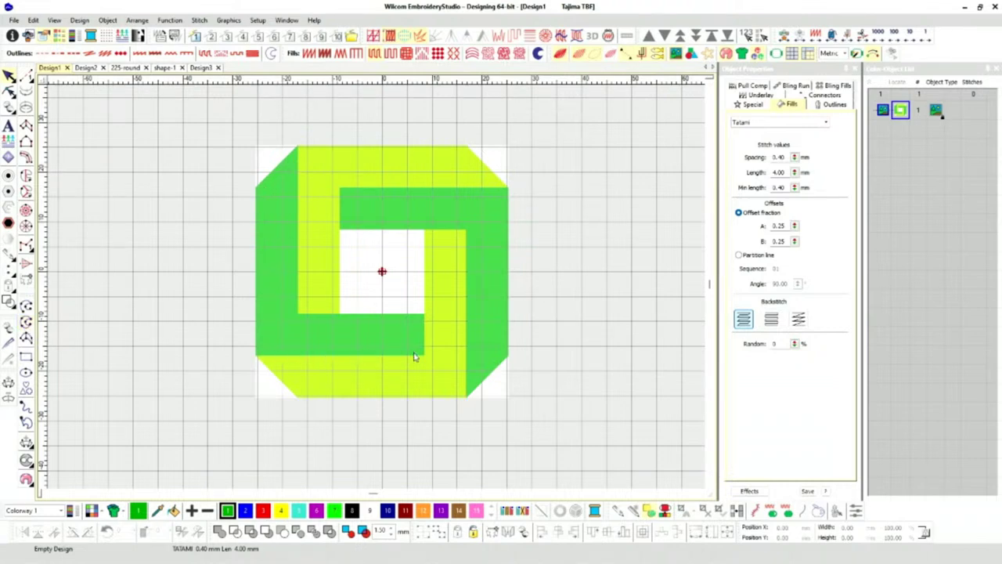
Measure the width of the artwork's lower green bar.
{"action": "key", "text": "m"}
{"action": "left_click_drag", "start_coordinate": [386, 275], "coordinate": [420, 354]}
{"action": "scroll", "coordinate": [366, 356], "scroll_direction": "up", "scroll_amount": 3}
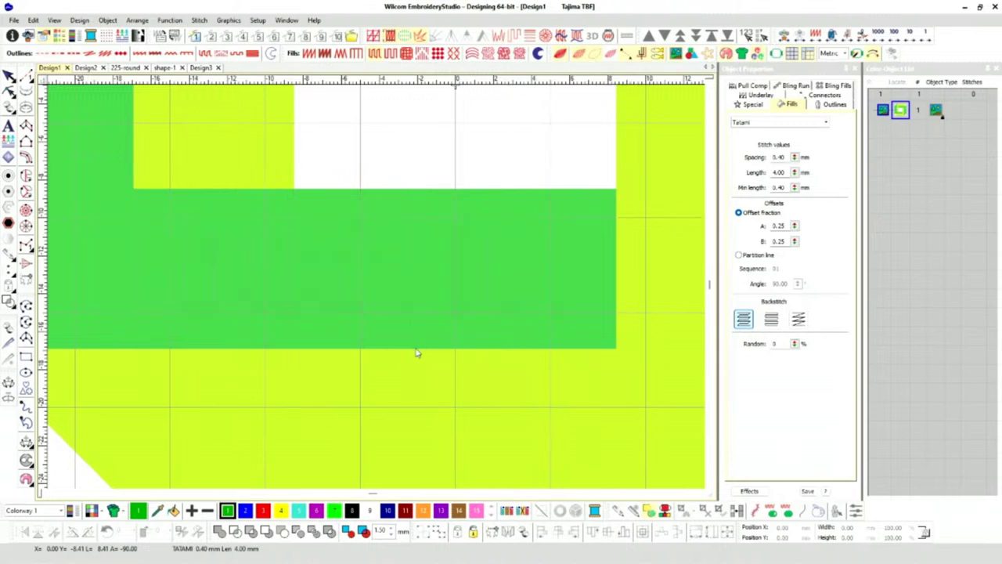
{"action": "scroll", "coordinate": [418, 351], "scroll_direction": "down", "scroll_amount": 4}
{"action": "scroll", "coordinate": [380, 286], "scroll_direction": "up", "scroll_amount": 2}
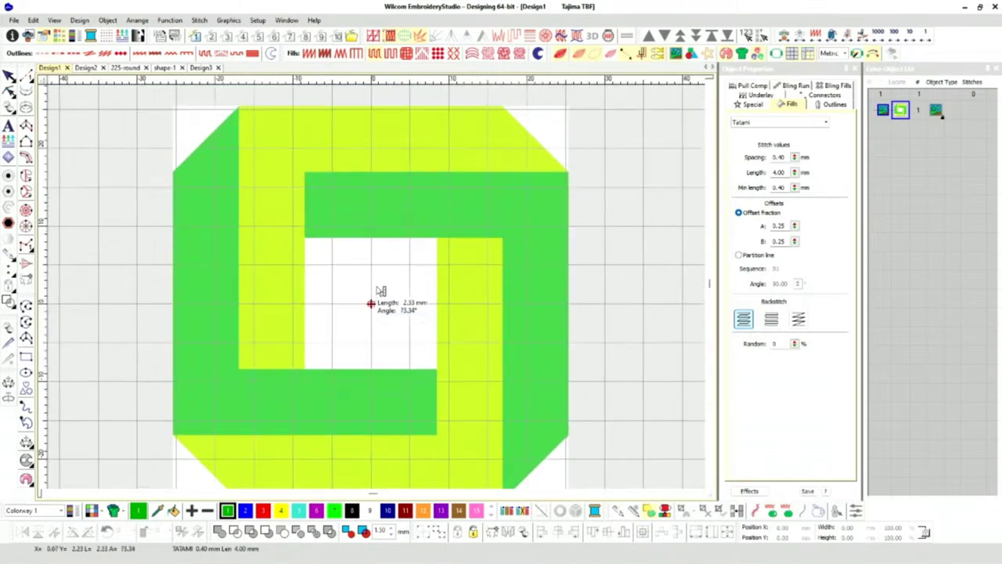
{"action": "left_click", "coordinate": [8, 75]}
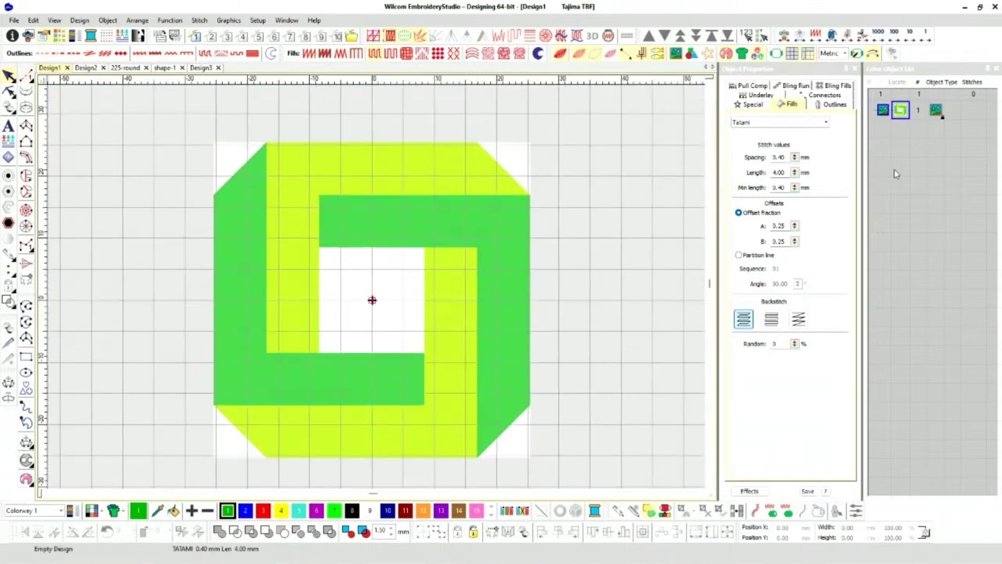
Unlock all objects and select the artwork bitmap to read its size.
{"action": "right_click", "coordinate": [903, 111]}
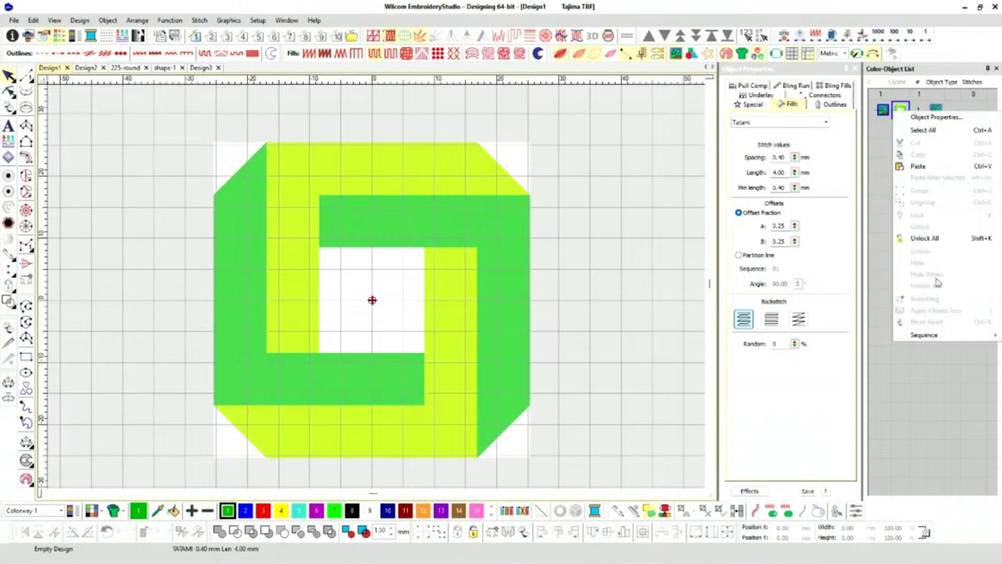
{"action": "left_click", "coordinate": [934, 238]}
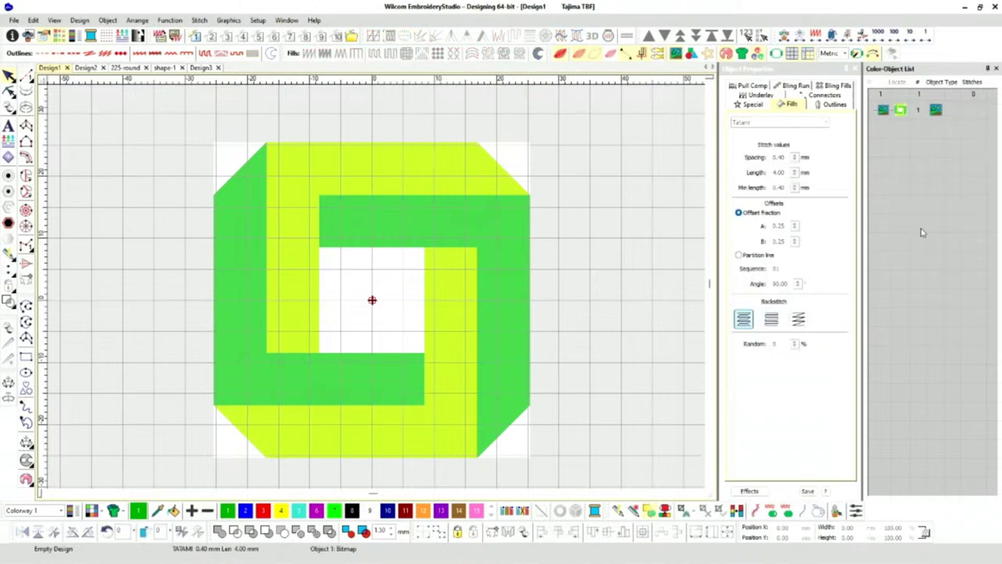
{"action": "left_click", "coordinate": [902, 111]}
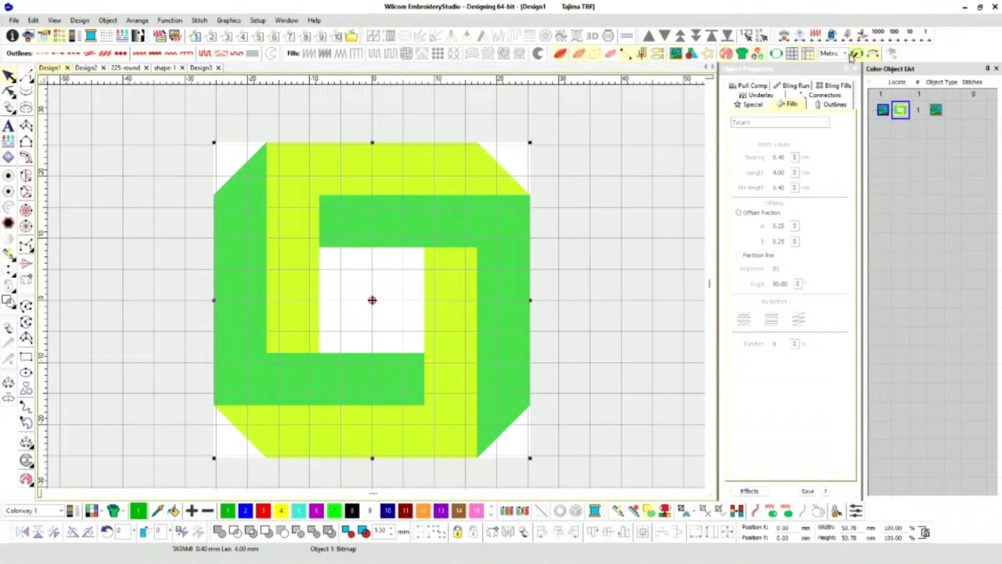
Check the bitmap's size in U.S. units, lock it again and return the measurement units to Metric.
{"action": "left_click", "coordinate": [834, 73]}
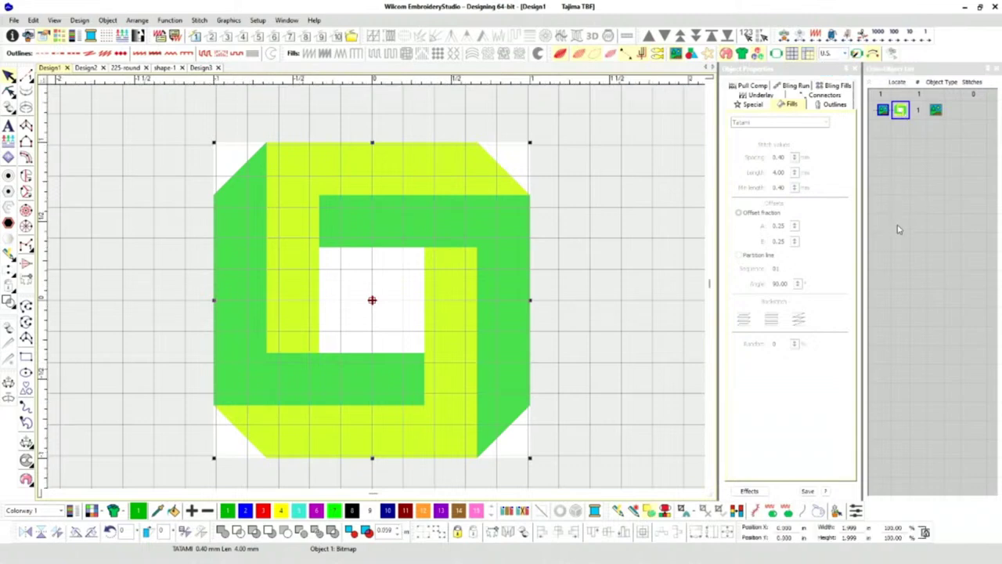
{"action": "key", "text": "Escape"}
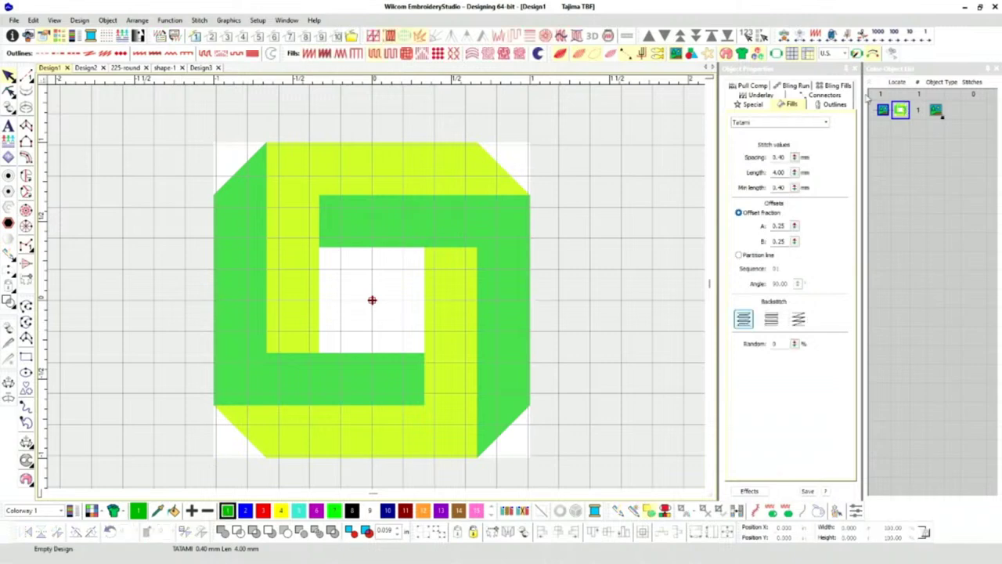
{"action": "left_click", "coordinate": [846, 53]}
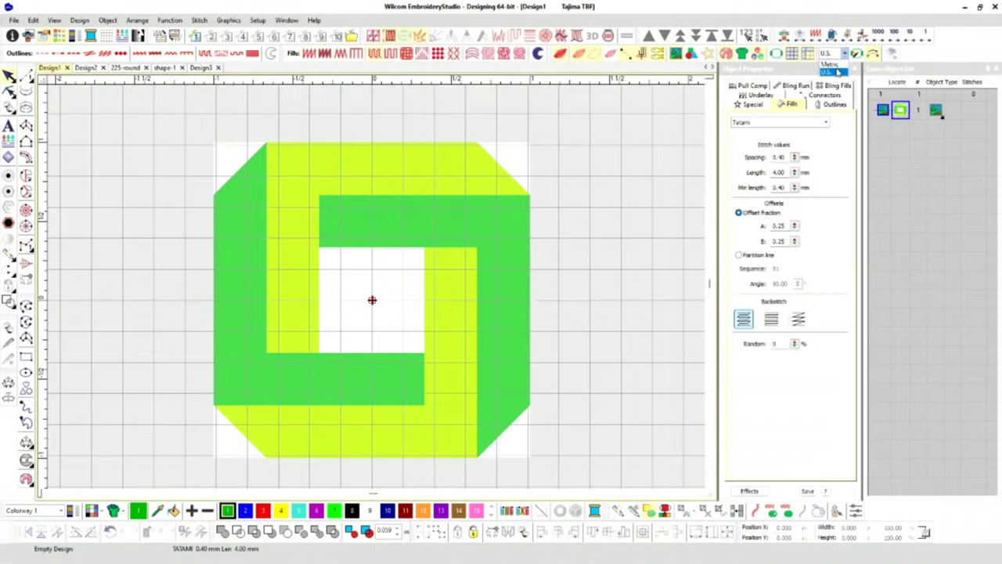
{"action": "left_click", "coordinate": [828, 64]}
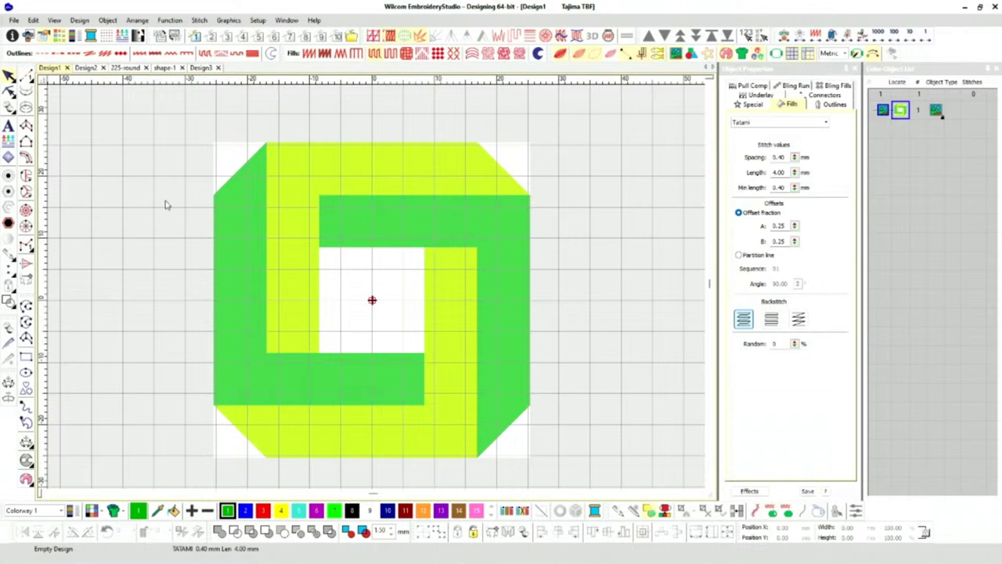
Start a Complex Fill boundary with corner points at the inner end of the lower-left green L's horizontal bar.
{"action": "left_click", "coordinate": [26, 321]}
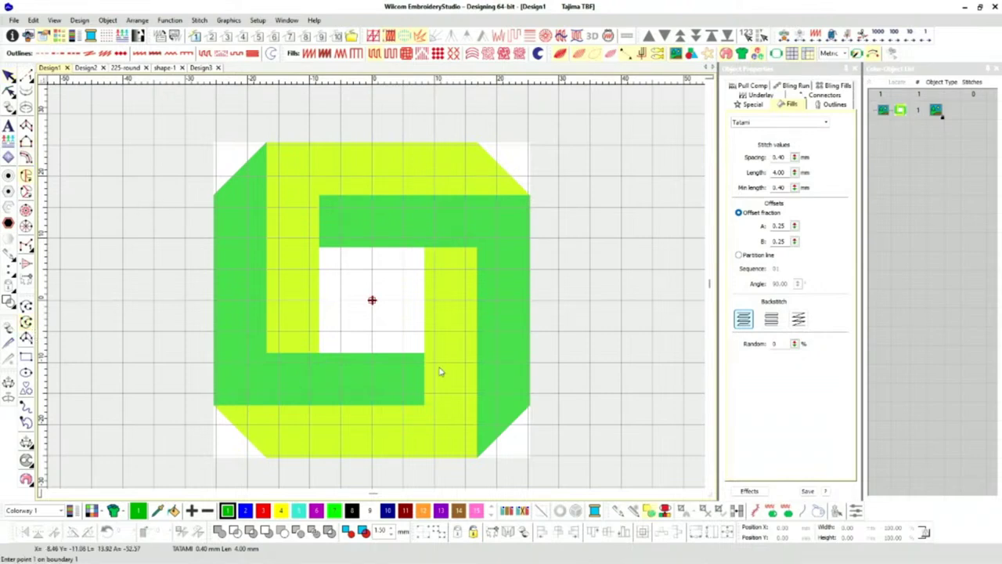
{"action": "scroll", "coordinate": [432, 365], "scroll_direction": "up", "scroll_amount": 3}
{"action": "left_click", "coordinate": [385, 252]}
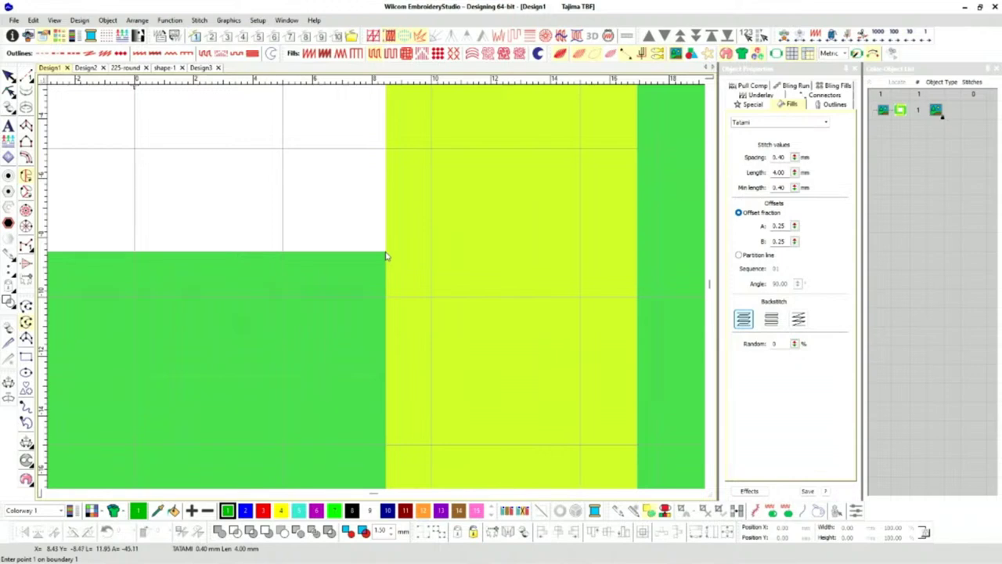
{"action": "scroll", "coordinate": [379, 289], "scroll_direction": "down", "scroll_amount": 3}
{"action": "scroll", "coordinate": [376, 291], "scroll_direction": "up", "scroll_amount": 3}
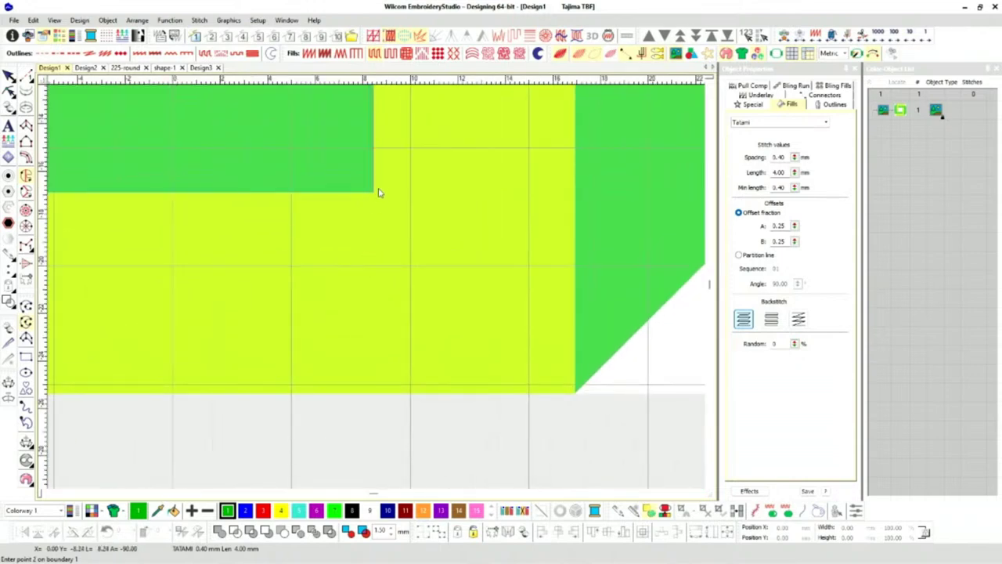
Add a boundary point at the outer lower-left corner of the green L.
{"action": "scroll", "coordinate": [377, 291], "scroll_direction": "down", "scroll_amount": 3}
{"action": "scroll", "coordinate": [377, 291], "scroll_direction": "up", "scroll_amount": 3}
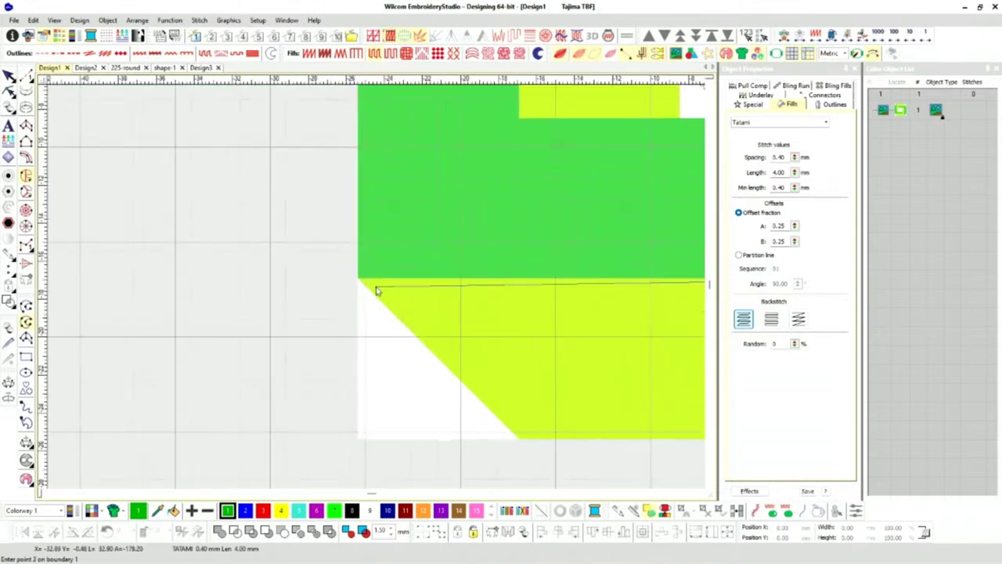
{"action": "scroll", "coordinate": [377, 291], "scroll_direction": "down", "scroll_amount": 2}
{"action": "scroll", "coordinate": [377, 292], "scroll_direction": "down", "scroll_amount": 1}
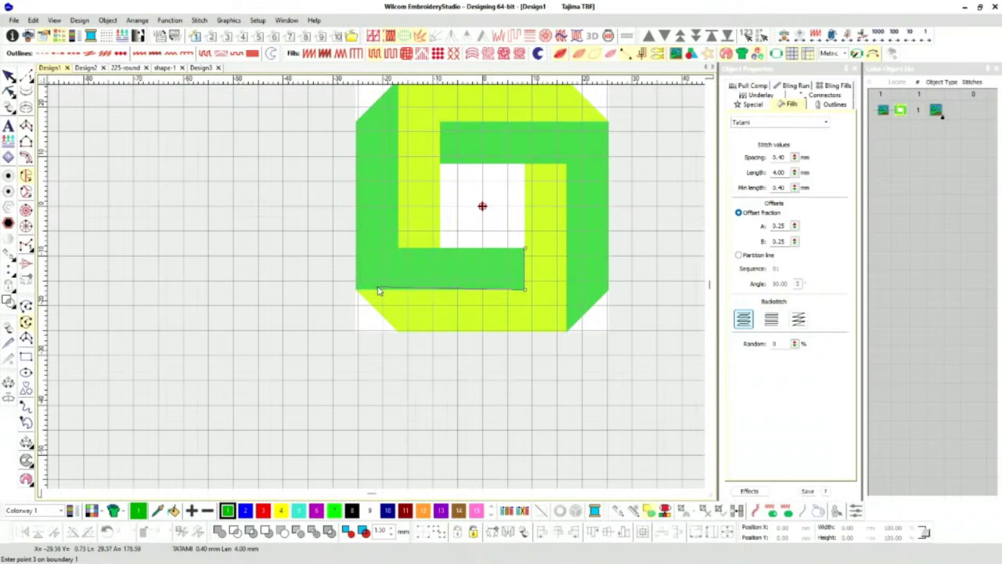
{"action": "scroll", "coordinate": [379, 288], "scroll_direction": "up", "scroll_amount": 3}
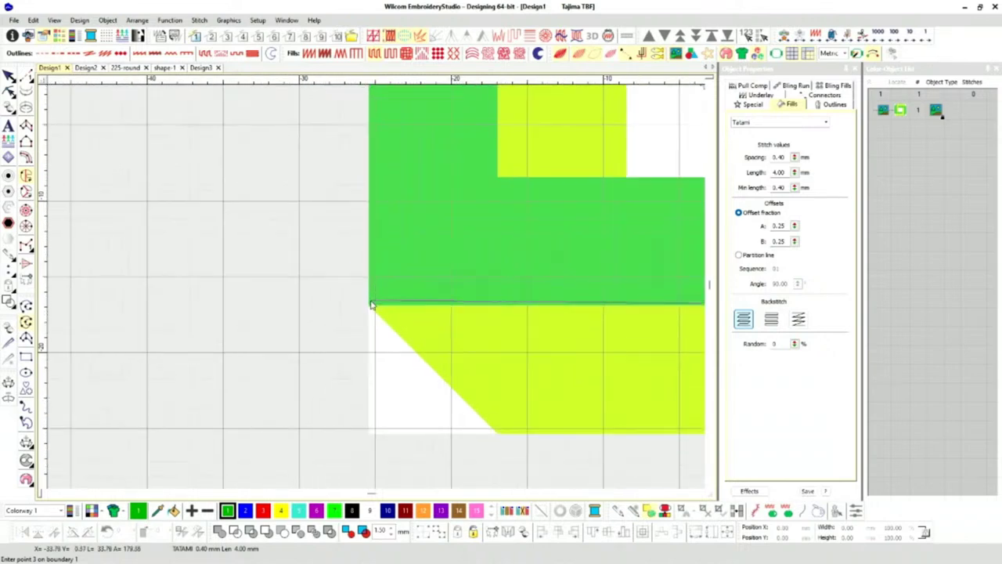
Add boundary points at both ends of the diagonal edge on top of the green L's vertical bar.
{"action": "scroll", "coordinate": [371, 308], "scroll_direction": "down", "scroll_amount": 3}
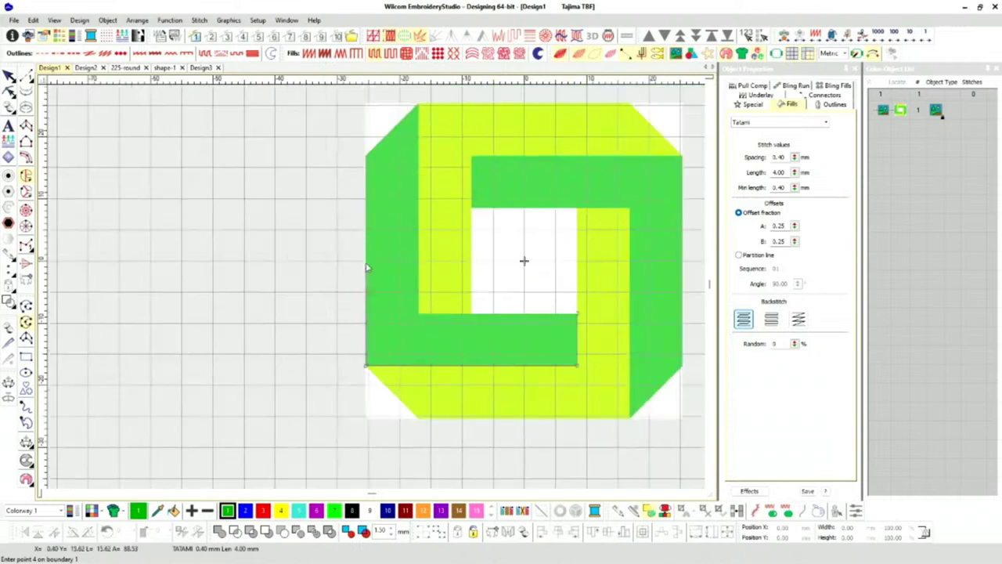
{"action": "scroll", "coordinate": [382, 285], "scroll_direction": "up", "scroll_amount": 4}
{"action": "left_click", "coordinate": [385, 281]}
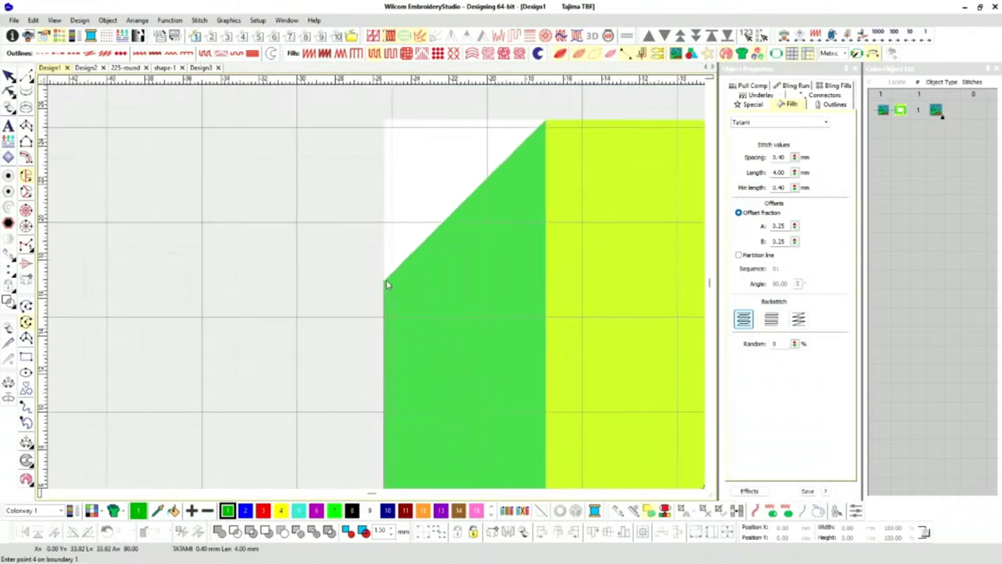
{"action": "left_click", "coordinate": [547, 123]}
{"action": "scroll", "coordinate": [374, 295], "scroll_direction": "down", "scroll_amount": 4}
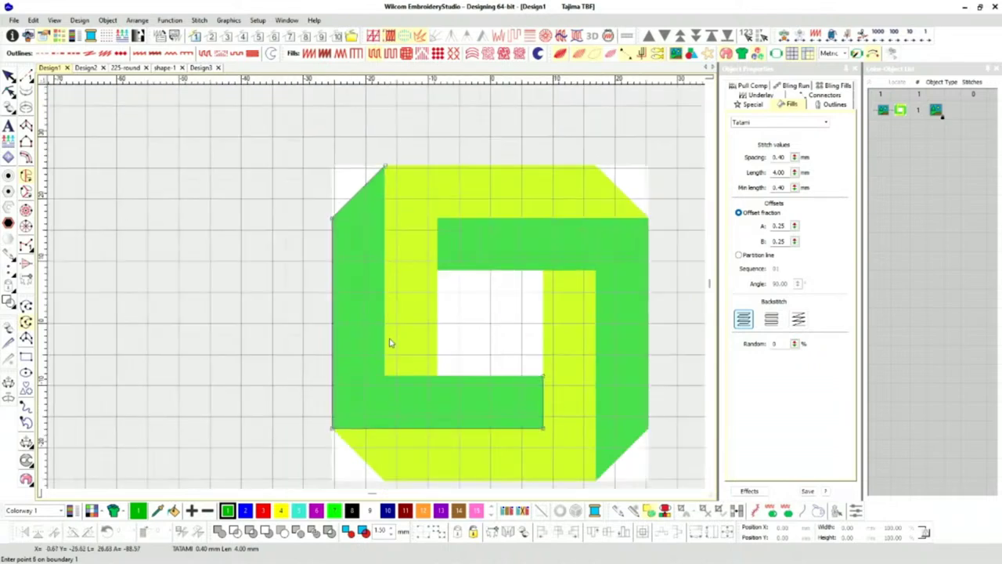
Add the green L's inside corner, close the boundary and generate the Tatami fill with a diagonal stitch angle.
{"action": "scroll", "coordinate": [376, 291], "scroll_direction": "up", "scroll_amount": 4}
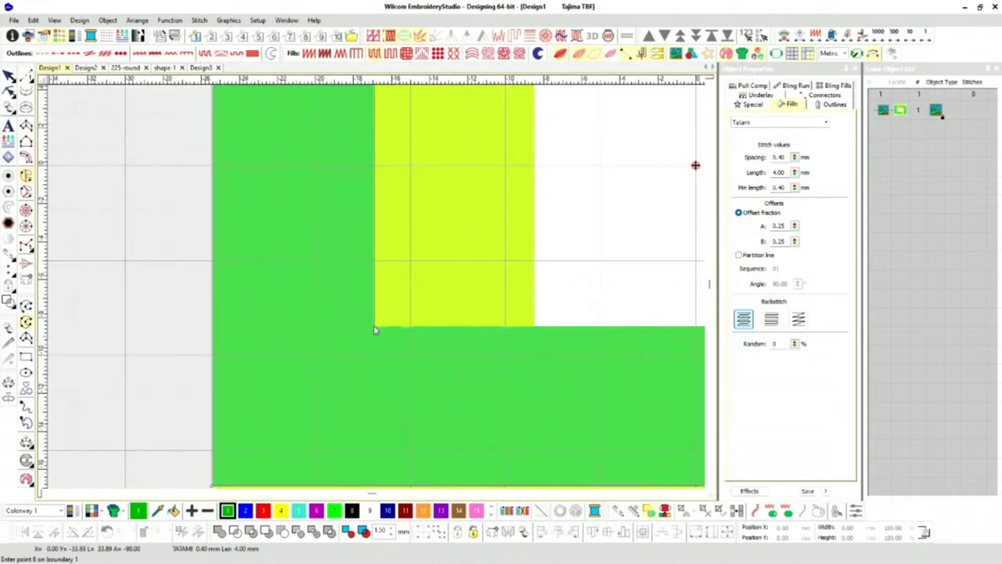
{"action": "left_click", "coordinate": [373, 329]}
{"action": "scroll", "coordinate": [402, 327], "scroll_direction": "down", "scroll_amount": 2}
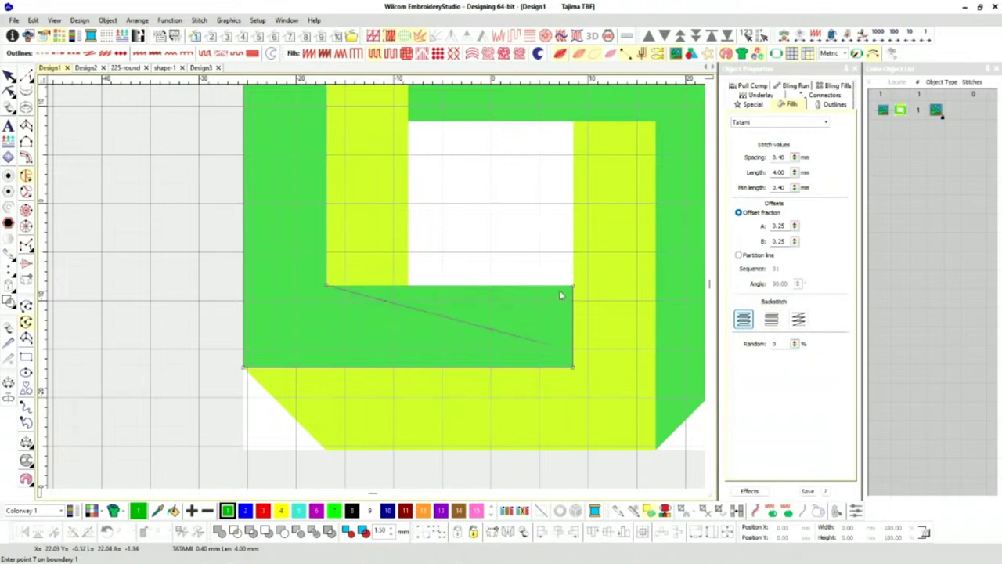
{"action": "key", "text": "Return"}
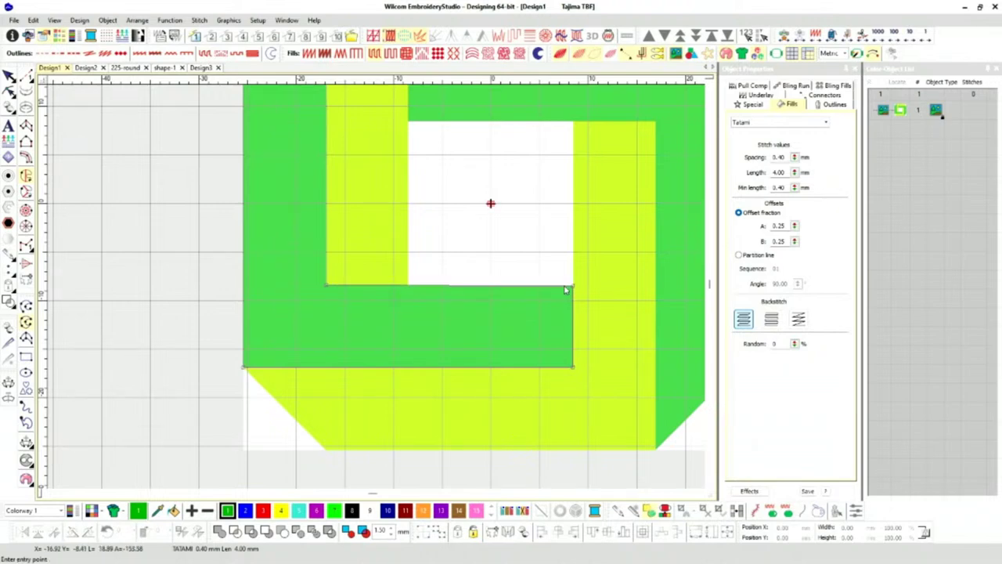
{"action": "scroll", "coordinate": [375, 288], "scroll_direction": "down", "scroll_amount": 3}
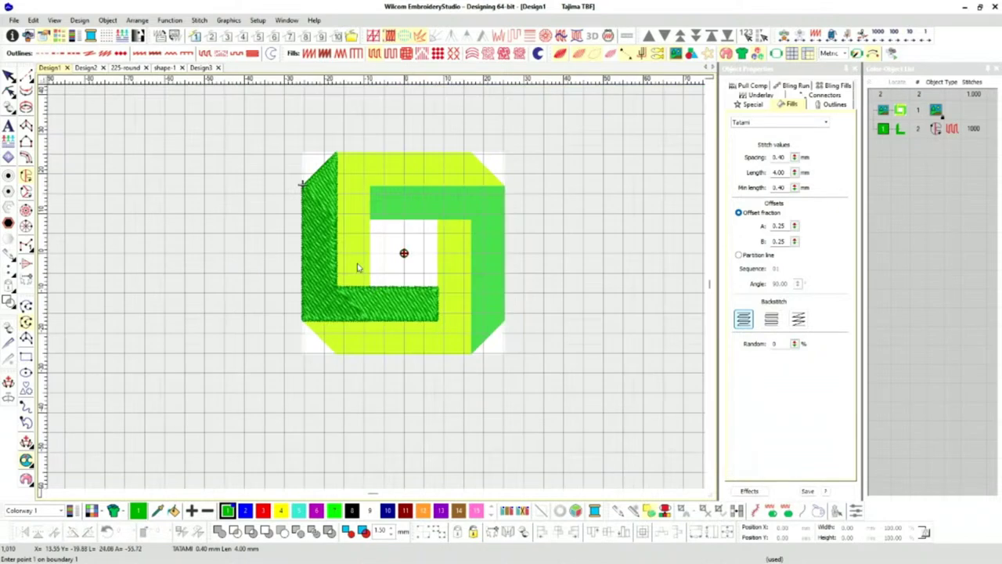
{"action": "scroll", "coordinate": [376, 289], "scroll_direction": "up", "scroll_amount": 2}
{"action": "key", "text": "Escape"}
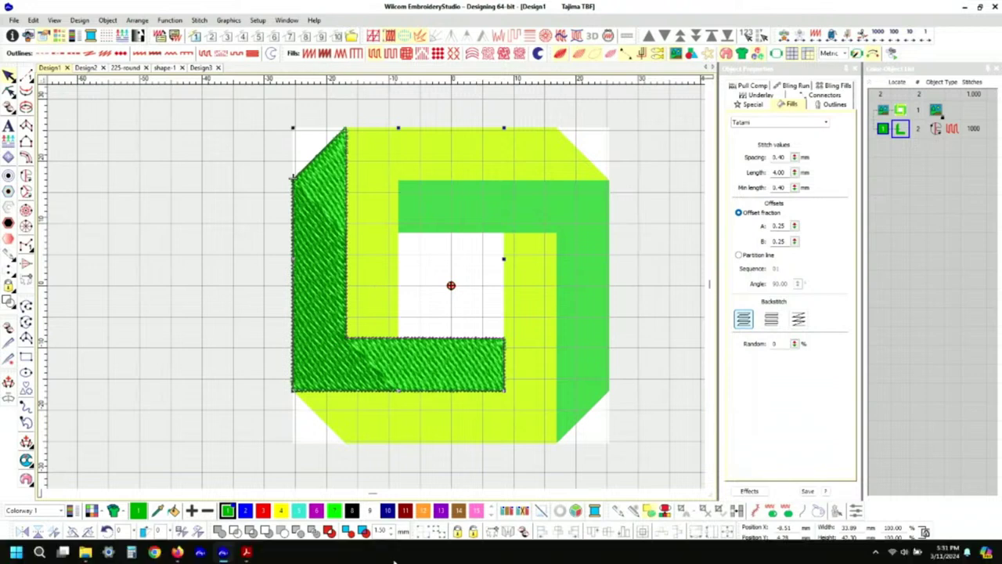
Recolor the L-shaped fill with dark blue color 10 and reshape its stitch angle to run parallel to the slanted top edge.
{"action": "left_click", "coordinate": [389, 510]}
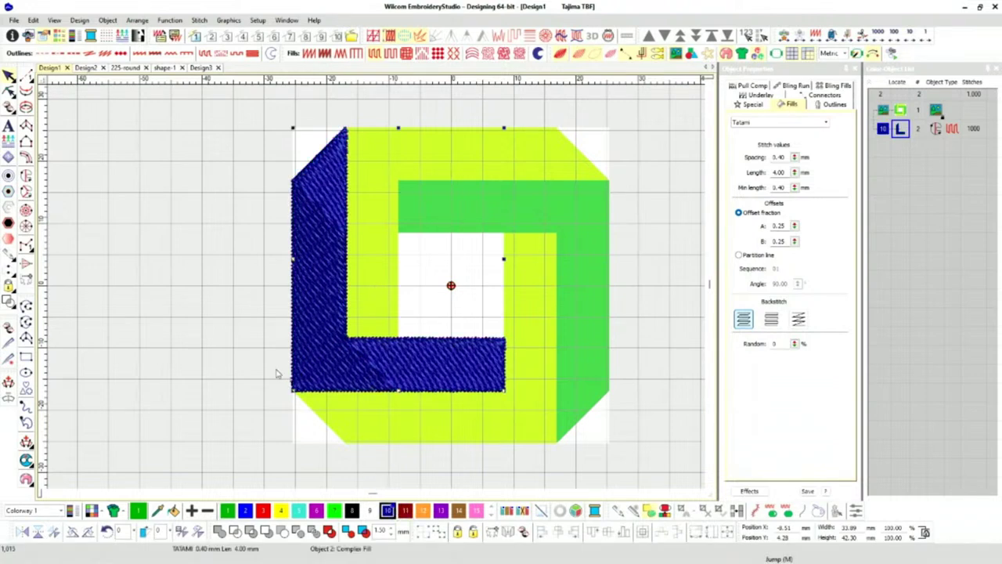
{"action": "key", "text": "h"}
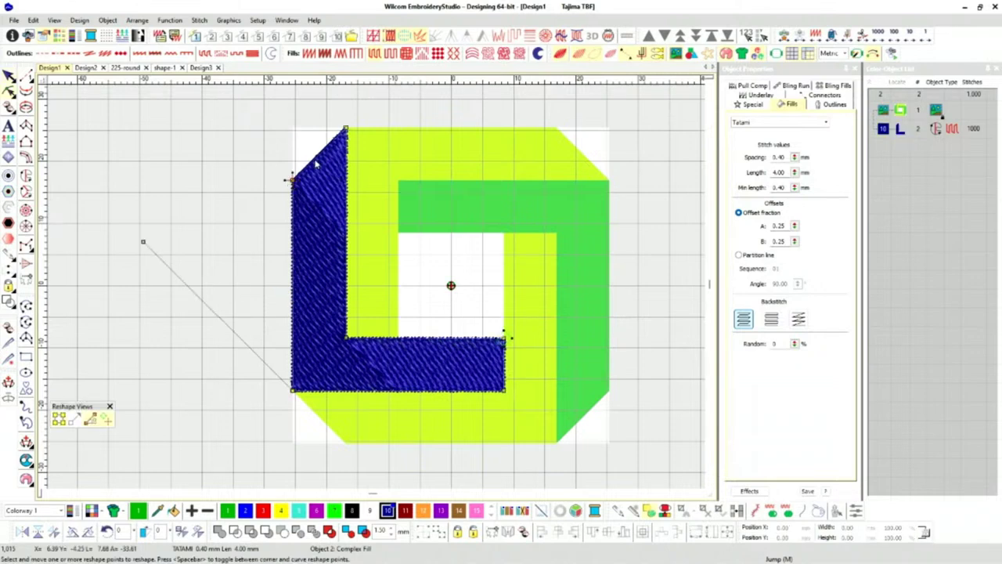
{"action": "scroll", "coordinate": [319, 159], "scroll_direction": "up", "scroll_amount": 3}
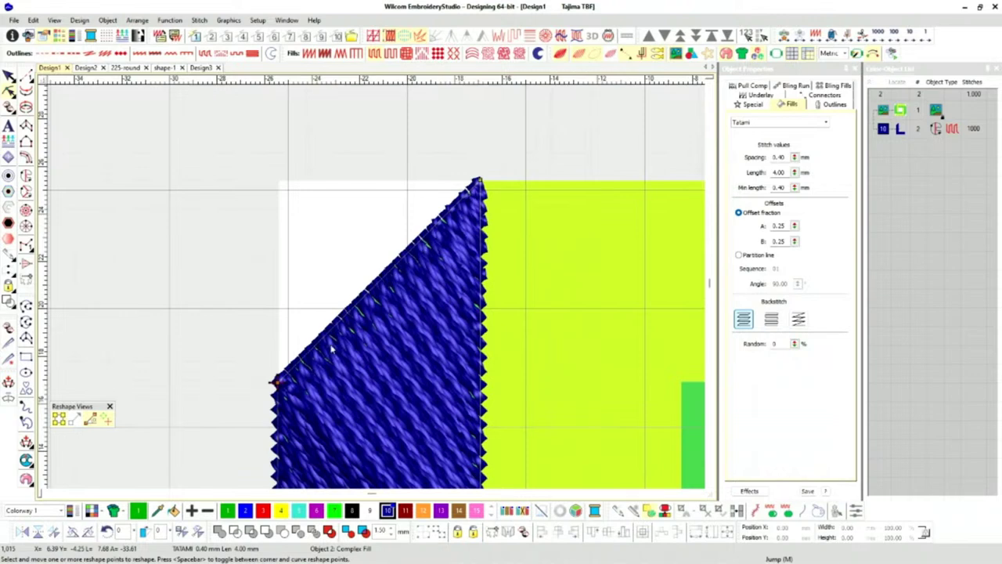
{"action": "scroll", "coordinate": [332, 349], "scroll_direction": "down", "scroll_amount": 4}
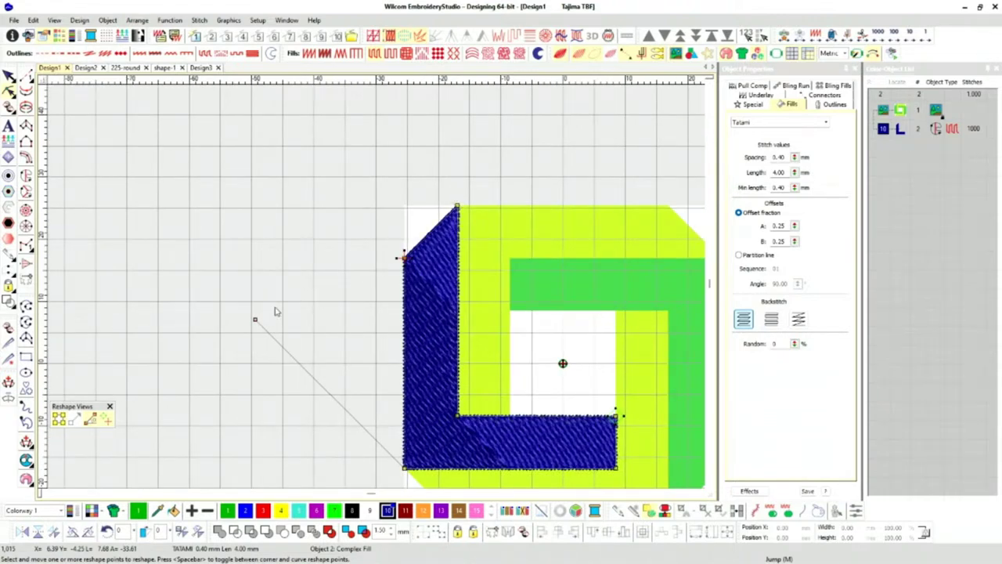
{"action": "left_click_drag", "start_coordinate": [256, 319], "coordinate": [559, 307]}
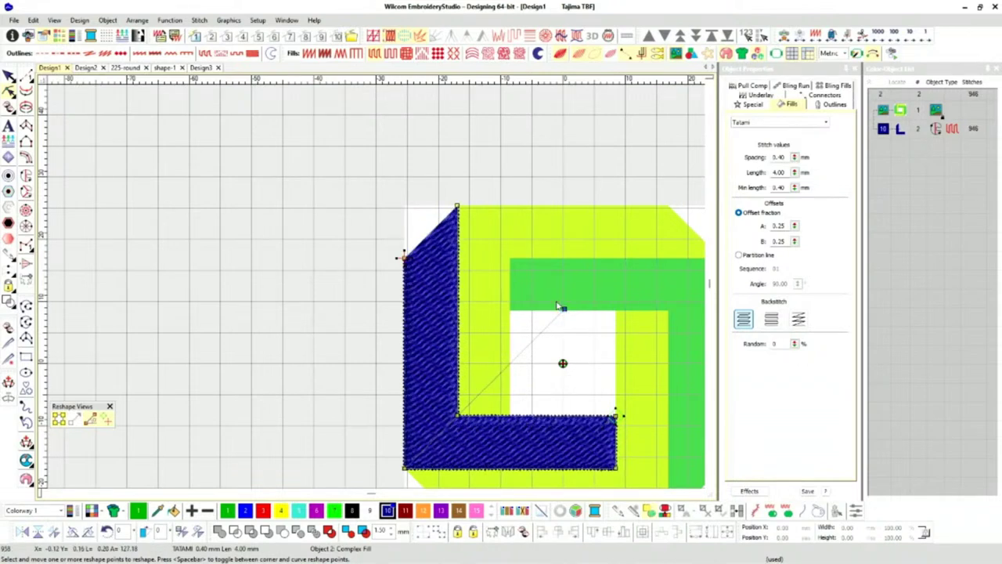
{"action": "scroll", "coordinate": [380, 260], "scroll_direction": "down", "scroll_amount": 1}
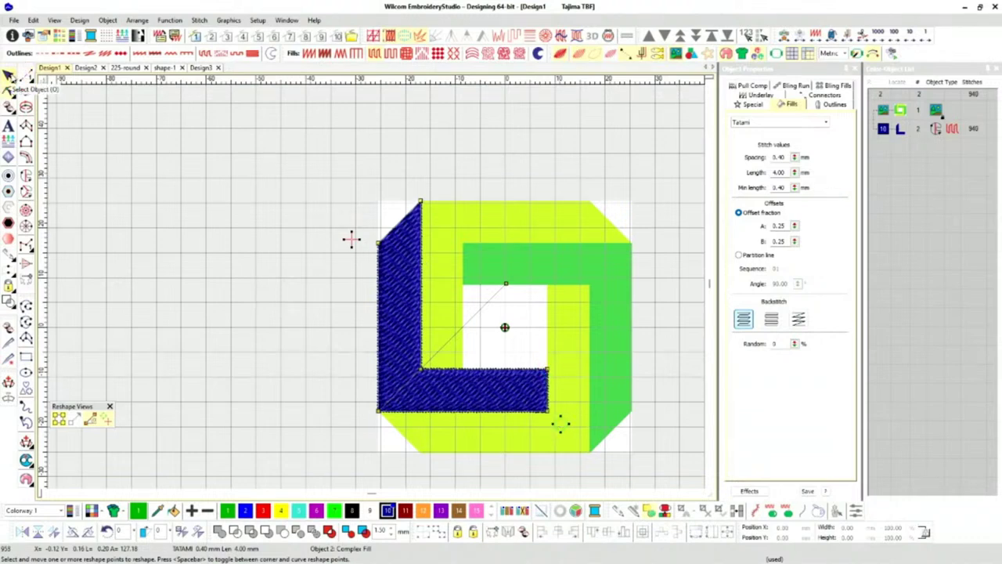
{"action": "left_click", "coordinate": [9, 75]}
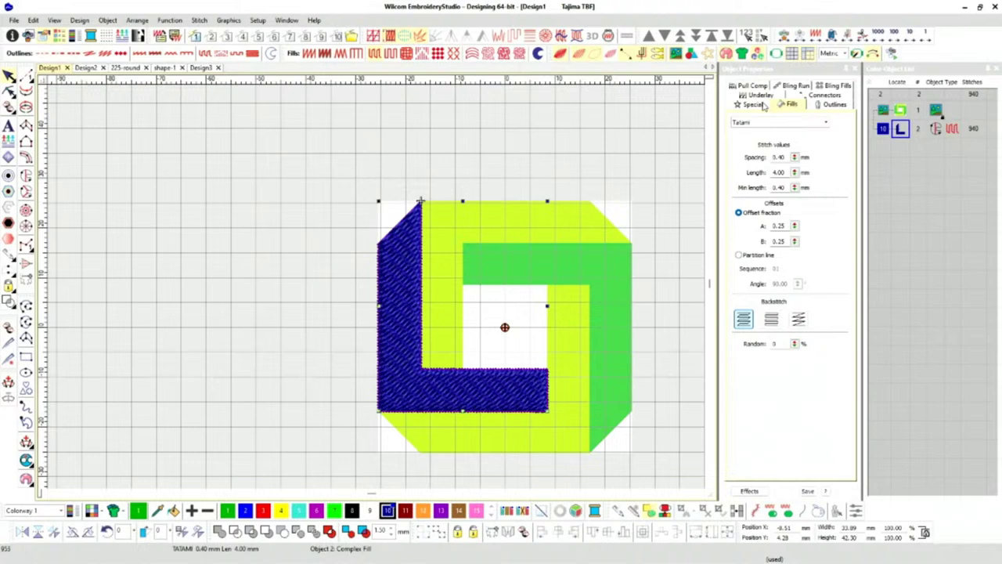
View the L fill's underlay settings, then hide the bitmap and examine the stitch ends along the vertical bar's inner edge.
{"action": "left_click", "coordinate": [766, 95]}
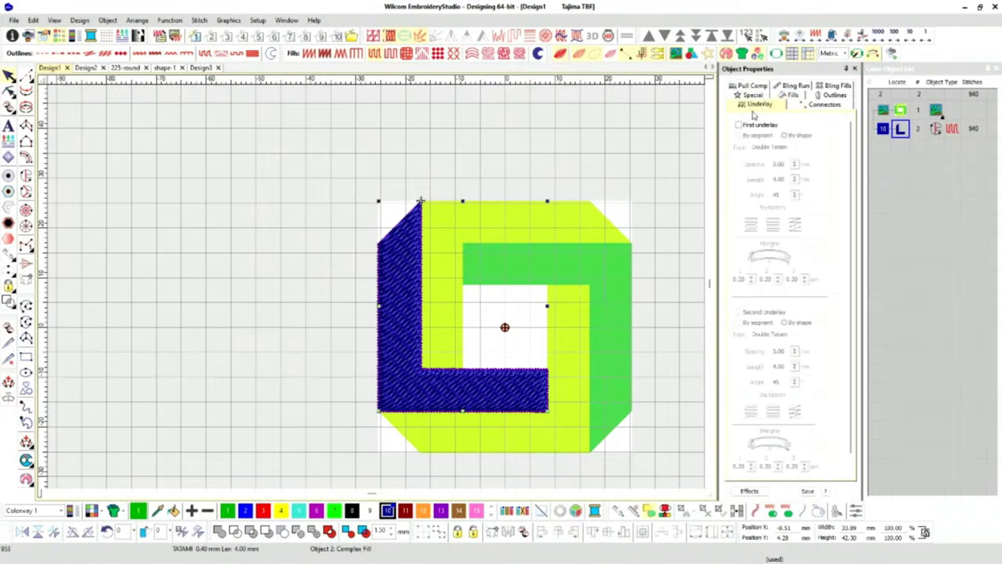
{"action": "left_click", "coordinate": [594, 182]}
{"action": "scroll", "coordinate": [381, 289], "scroll_direction": "up", "scroll_amount": 5}
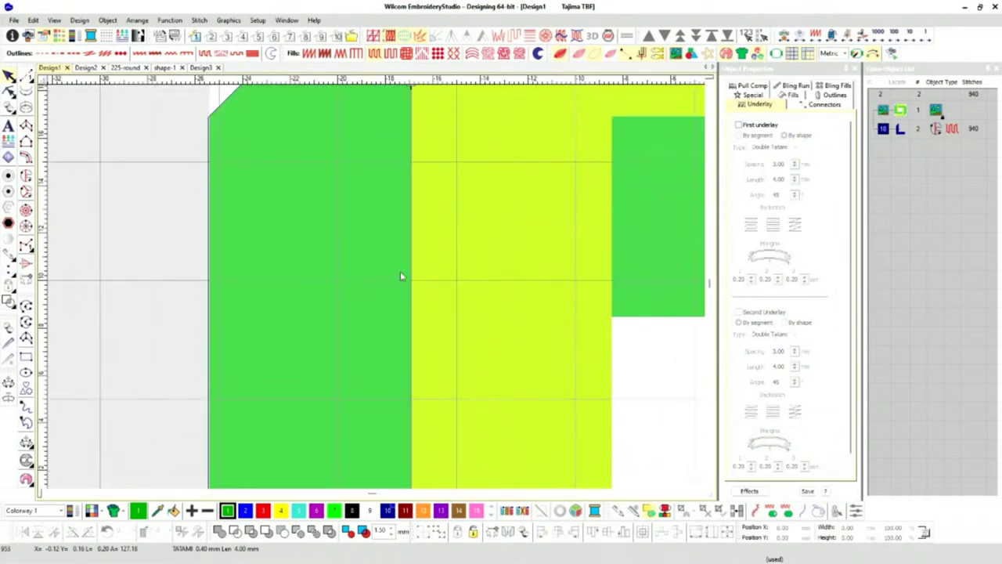
{"action": "scroll", "coordinate": [400, 273], "scroll_direction": "up", "scroll_amount": 3}
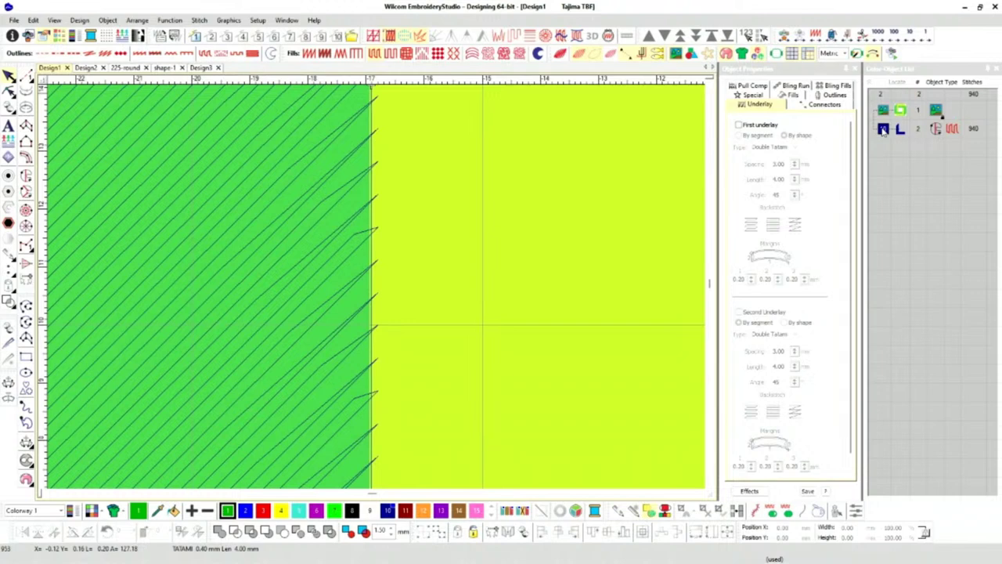
{"action": "scroll", "coordinate": [370, 213], "scroll_direction": "up", "scroll_amount": 3}
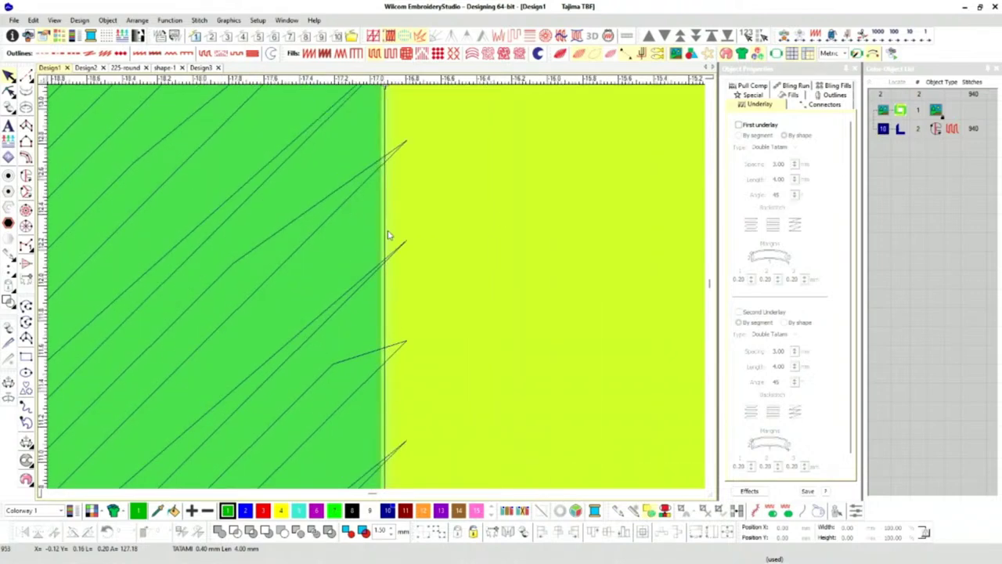
{"action": "key", "text": "d"}
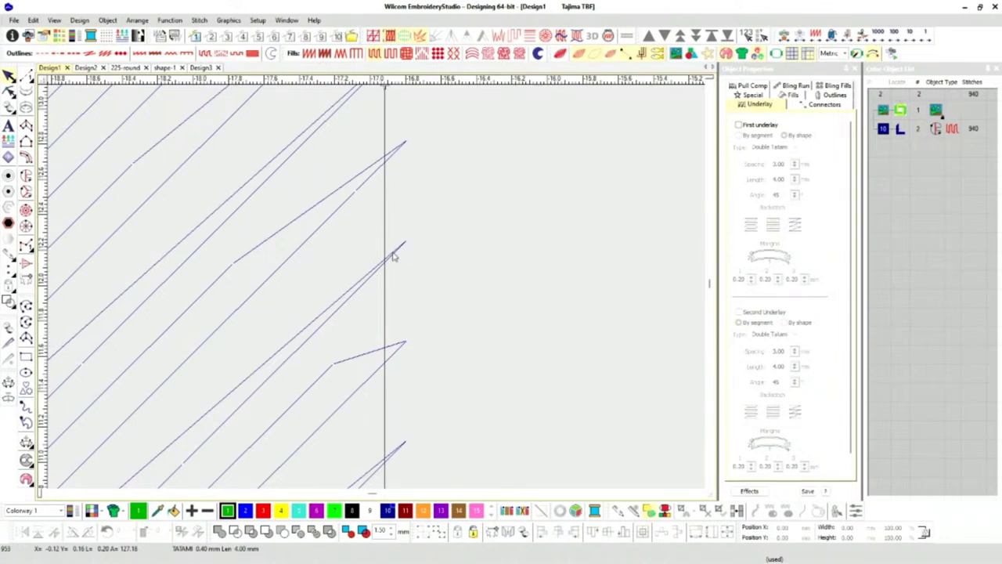
{"action": "scroll", "coordinate": [379, 290], "scroll_direction": "up", "scroll_amount": 2}
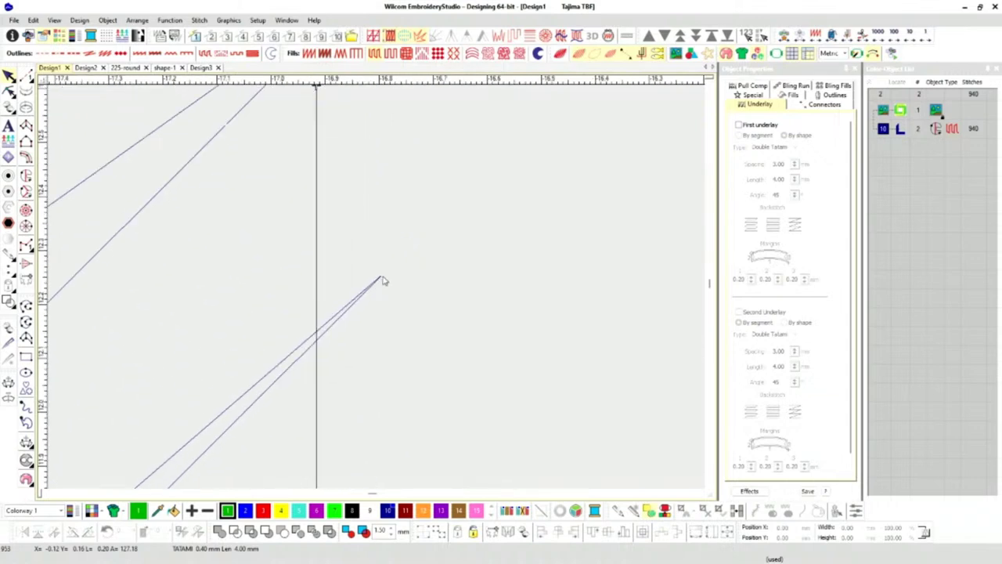
{"action": "scroll", "coordinate": [380, 286], "scroll_direction": "up", "scroll_amount": 1}
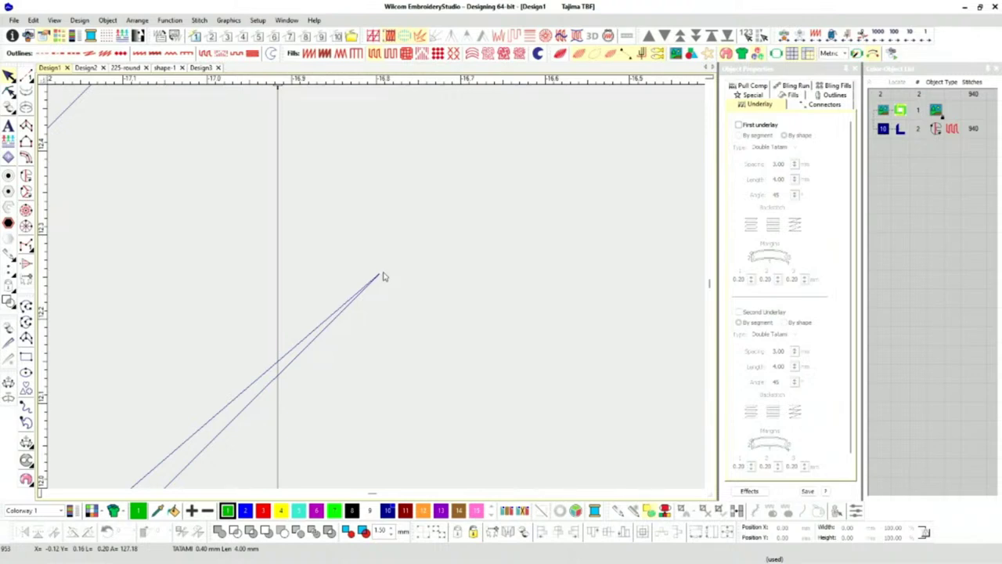
Set the design's solid background color to black.
{"action": "left_click", "coordinate": [92, 513]}
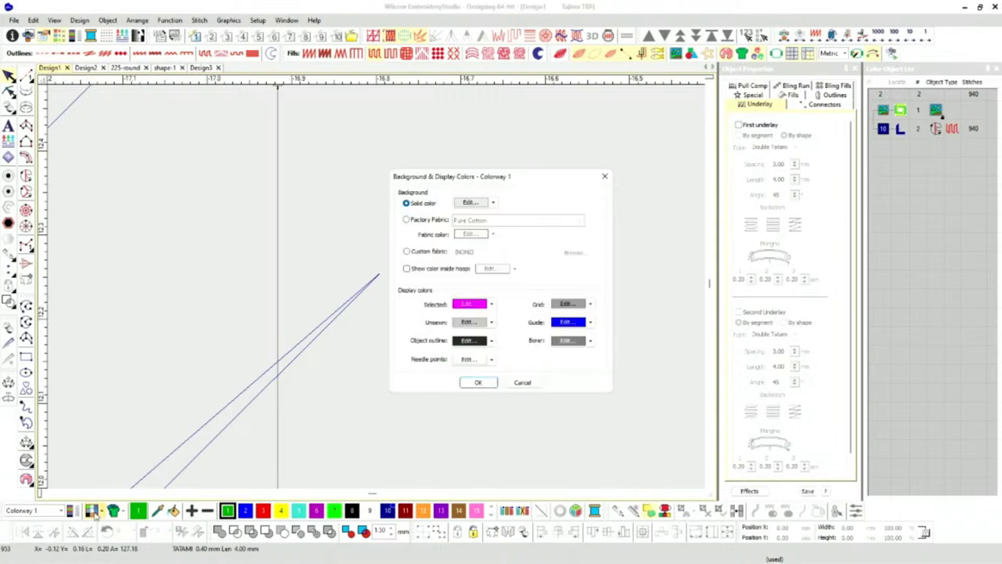
{"action": "left_click", "coordinate": [490, 203]}
{"action": "left_click", "coordinate": [461, 218]}
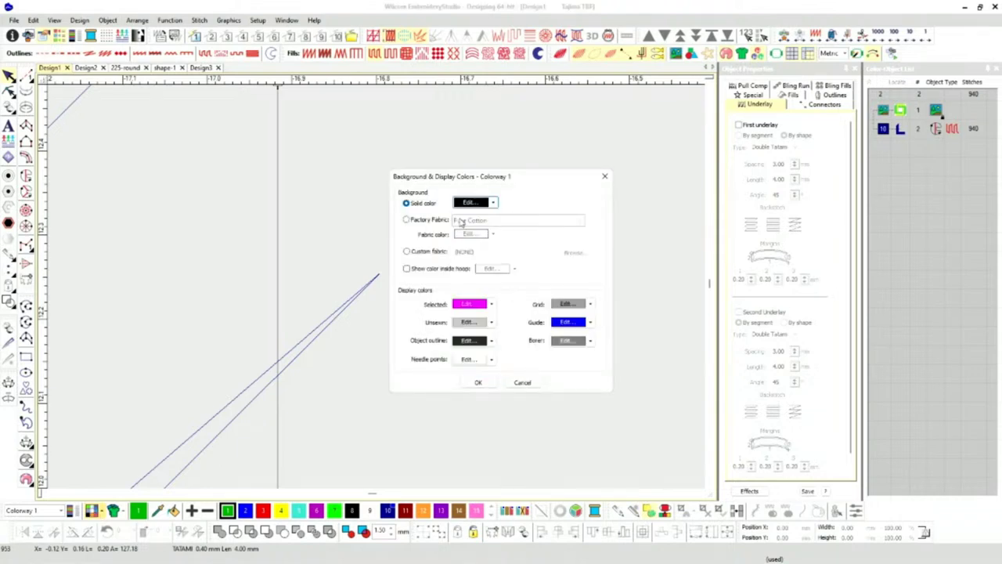
{"action": "left_click", "coordinate": [478, 383]}
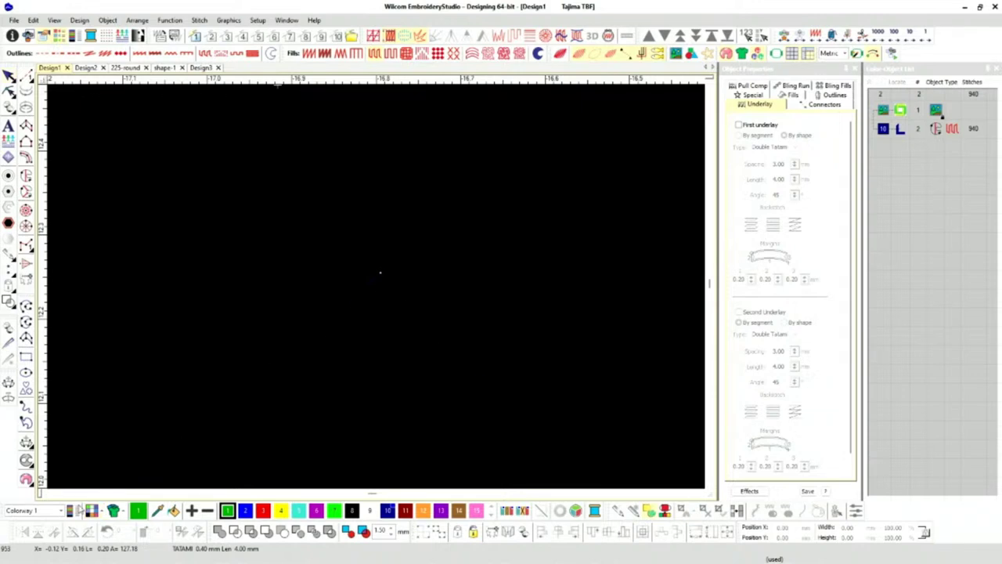
Change the background color to light gray.
{"action": "left_click", "coordinate": [102, 513]}
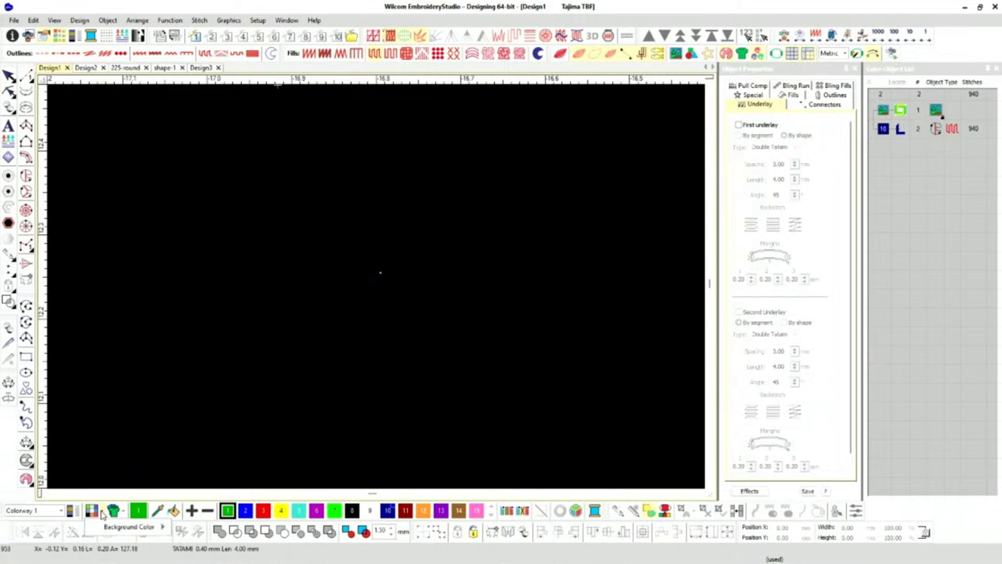
{"action": "mouse_move", "coordinate": [110, 528]}
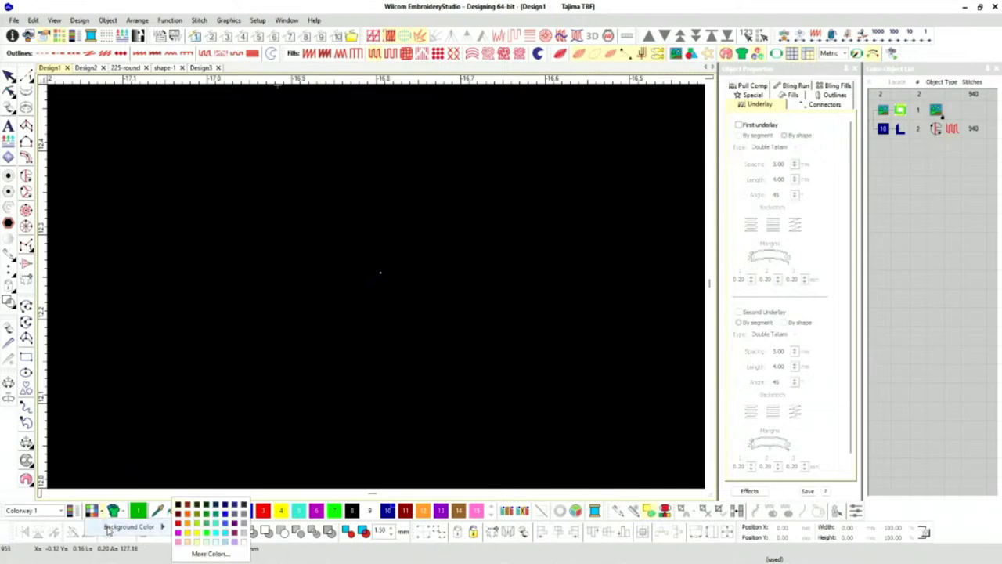
{"action": "left_click", "coordinate": [244, 533]}
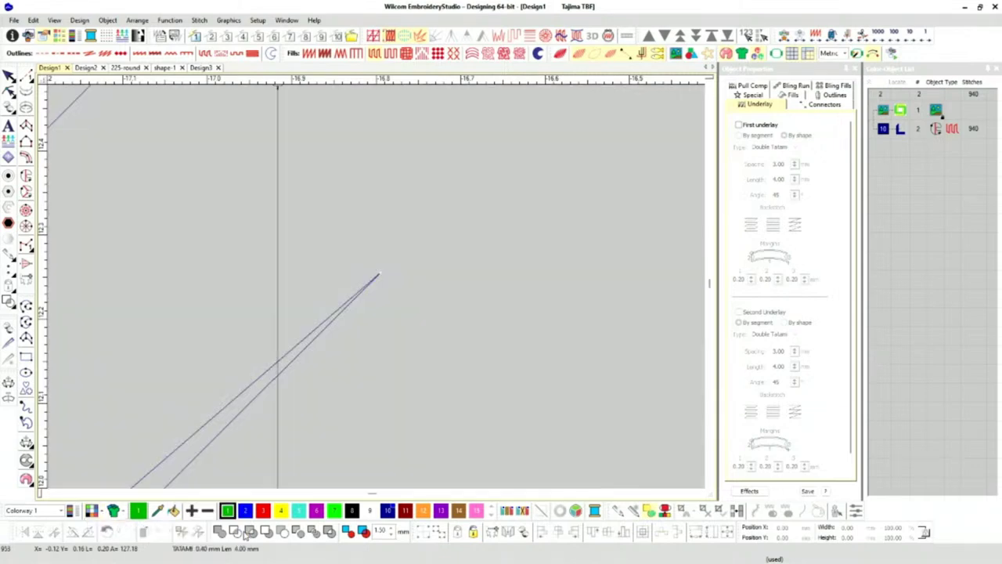
{"action": "left_click", "coordinate": [92, 511]}
{"action": "mouse_move", "coordinate": [122, 530]}
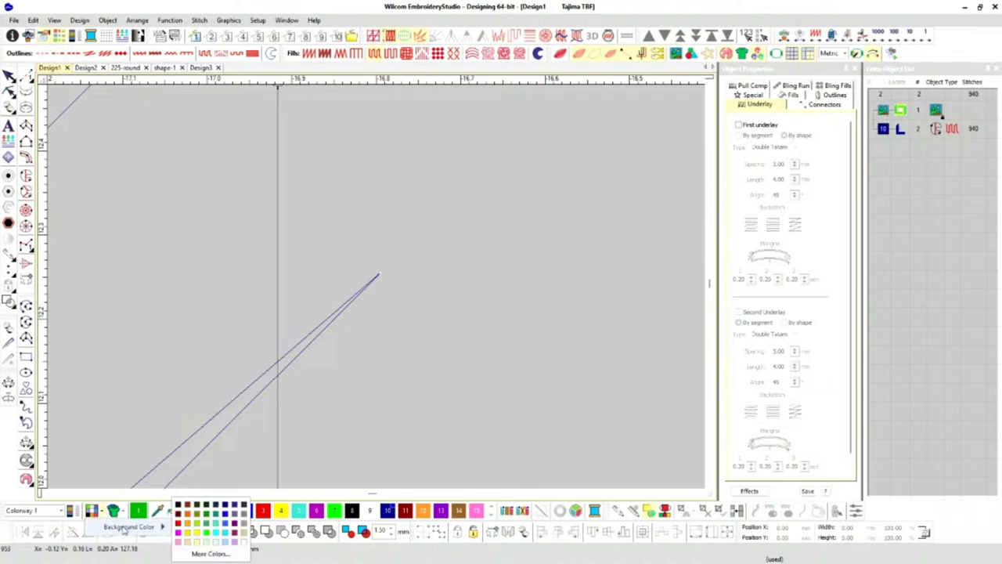
{"action": "left_click", "coordinate": [210, 552]}
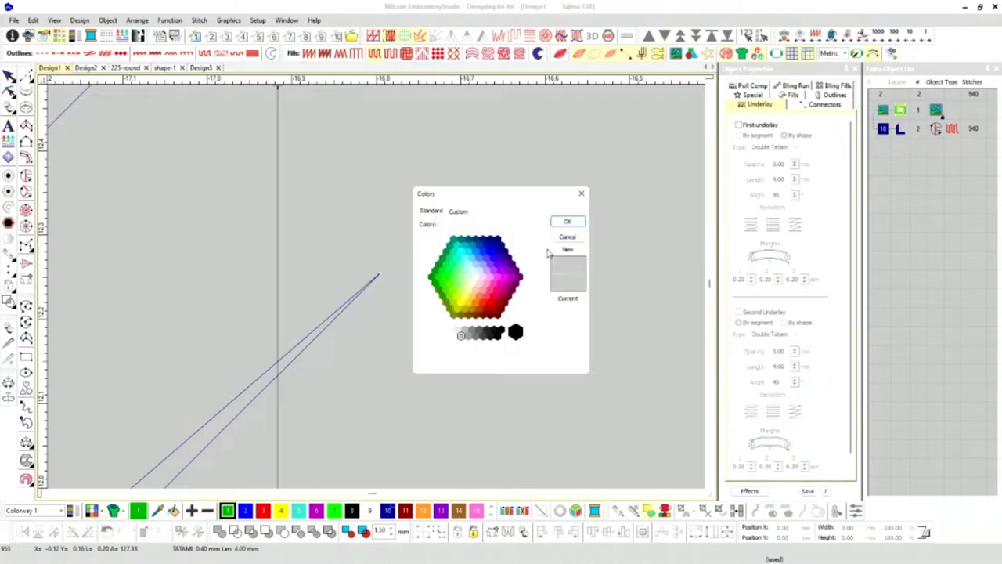
{"action": "left_click", "coordinate": [574, 236]}
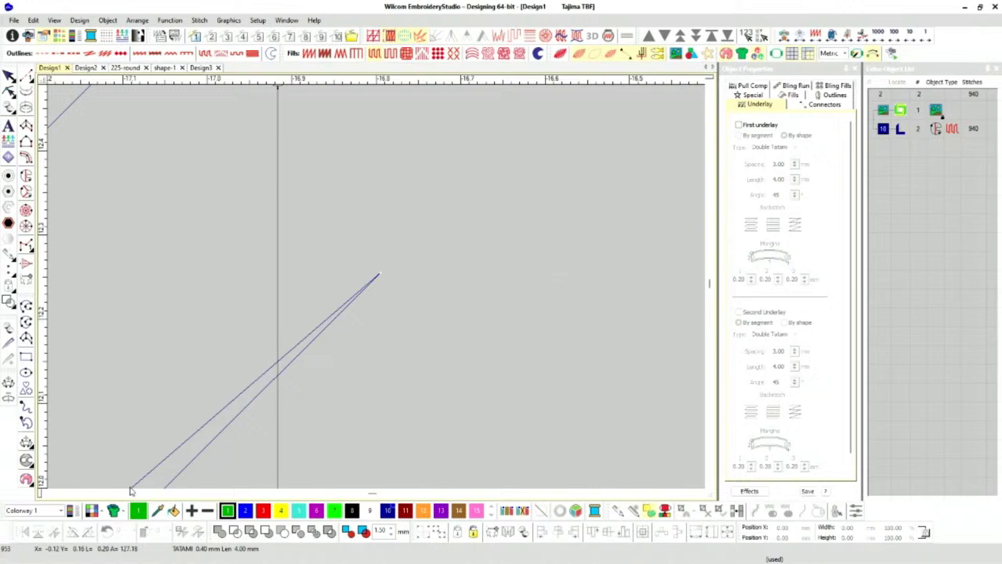
{"action": "left_click", "coordinate": [92, 511]}
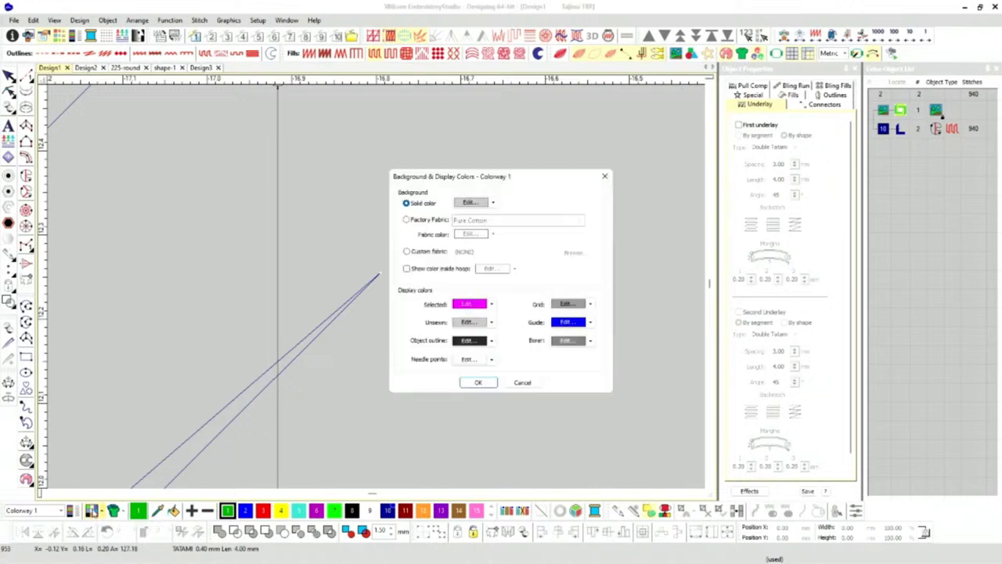
{"action": "left_click", "coordinate": [494, 203]}
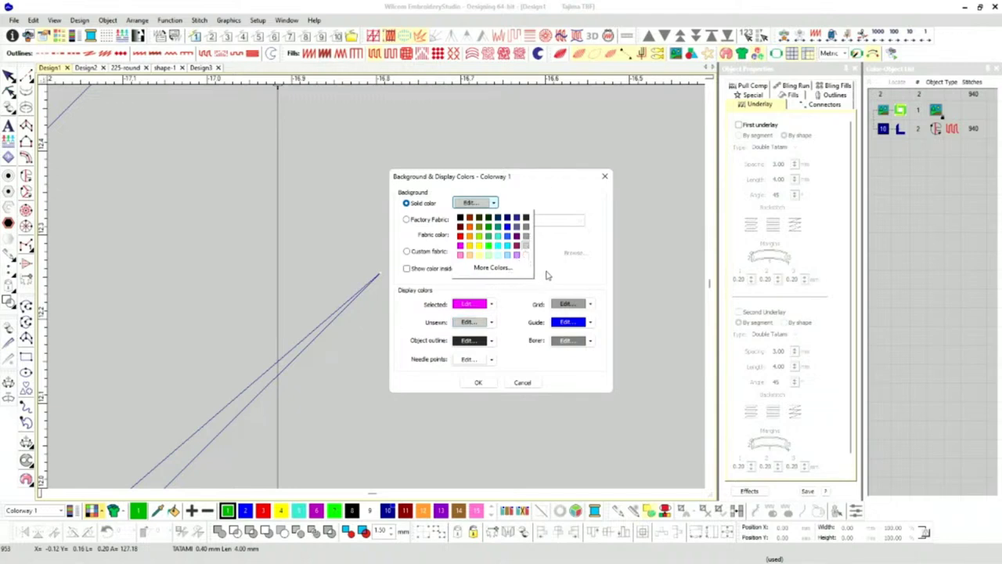
{"action": "left_click", "coordinate": [479, 383]}
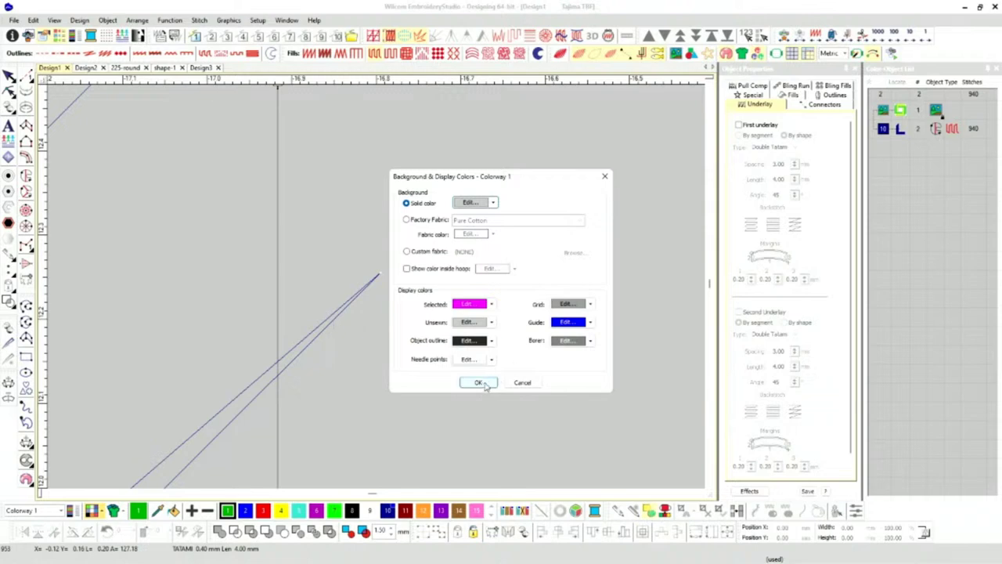
{"action": "left_click", "coordinate": [479, 383]}
Set the solid background to a near-white shade from the extended color palette.
{"action": "scroll", "coordinate": [375, 286], "scroll_direction": "down", "scroll_amount": 8}
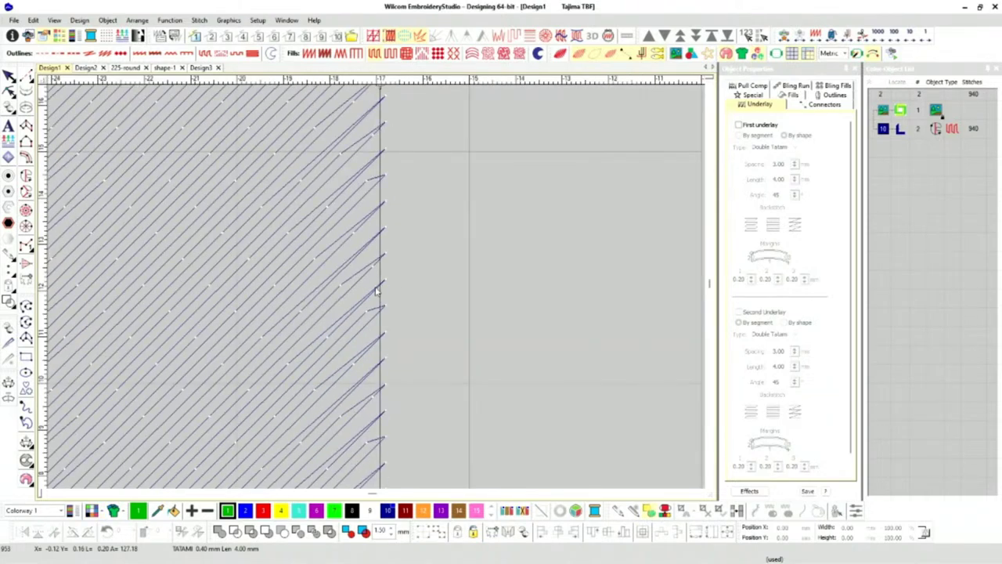
{"action": "scroll", "coordinate": [376, 291], "scroll_direction": "down", "scroll_amount": 5}
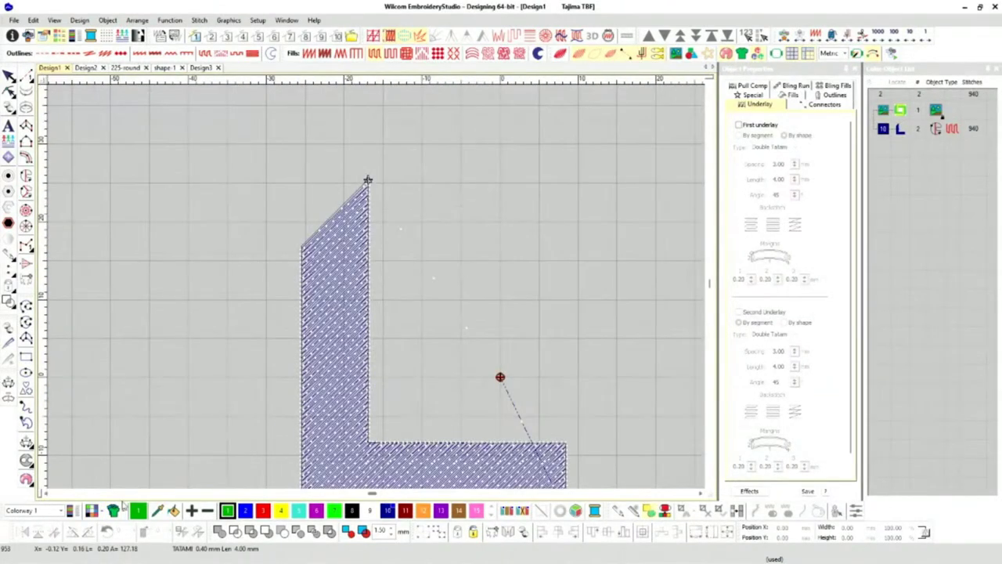
{"action": "left_click", "coordinate": [92, 511]}
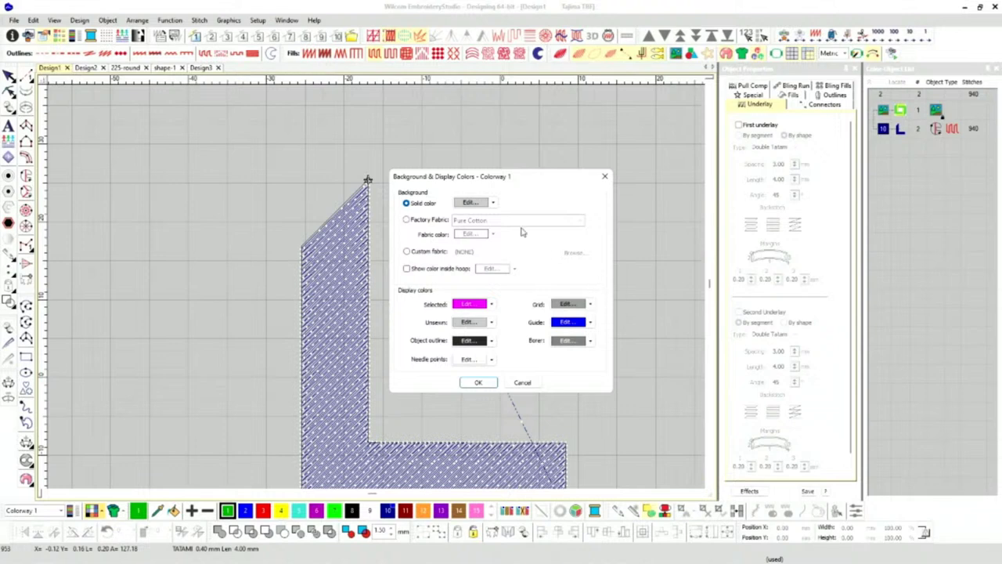
{"action": "left_click", "coordinate": [491, 202]}
{"action": "left_click", "coordinate": [501, 271]}
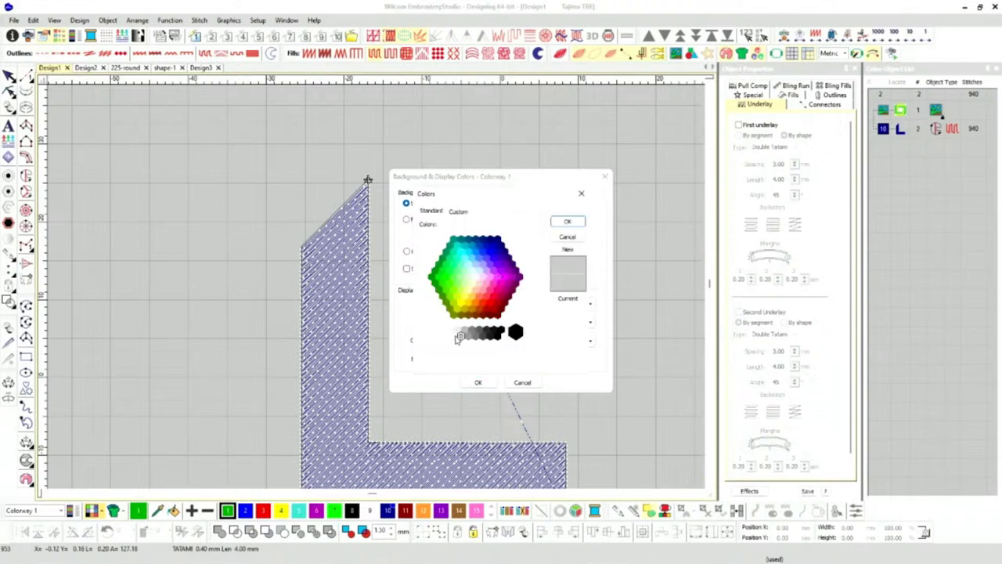
{"action": "left_click", "coordinate": [455, 336]}
{"action": "left_click", "coordinate": [478, 383]}
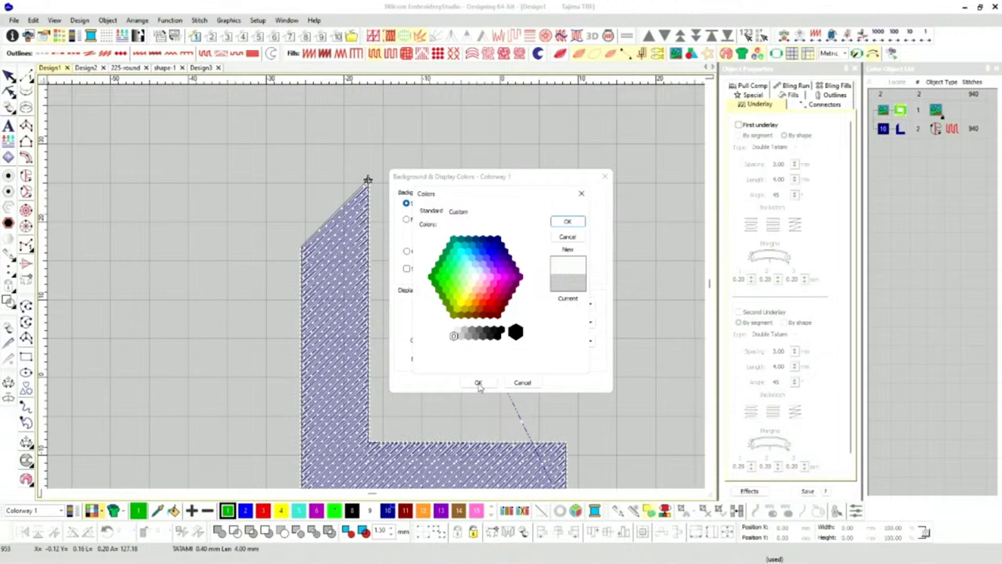
{"action": "left_click", "coordinate": [567, 222]}
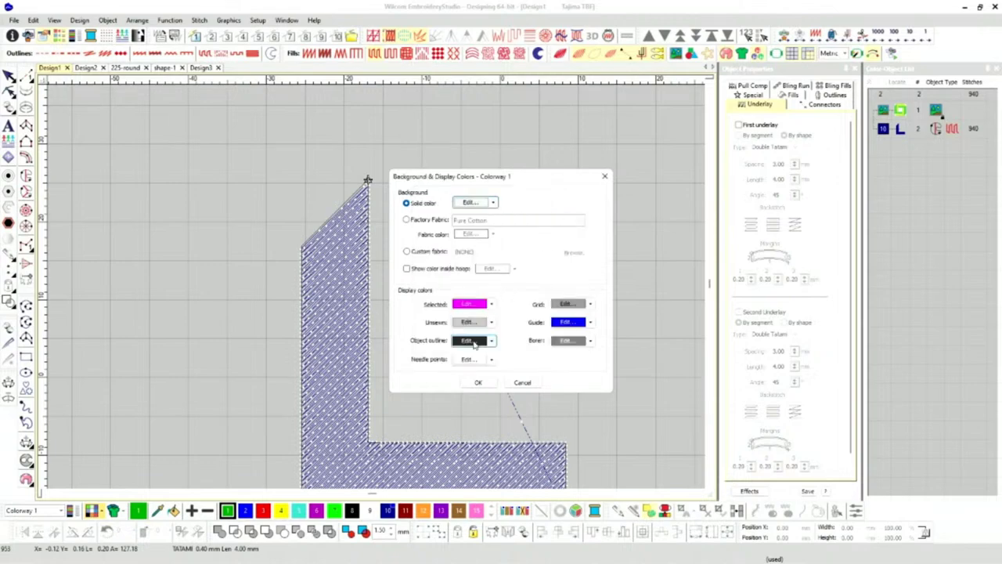
{"action": "left_click", "coordinate": [478, 383]}
Show the bitmap again and examine the needle points along the vertical bar's inner edge near its upper tip.
{"action": "scroll", "coordinate": [396, 244], "scroll_direction": "down", "scroll_amount": 1}
{"action": "scroll", "coordinate": [396, 244], "scroll_direction": "up", "scroll_amount": 1}
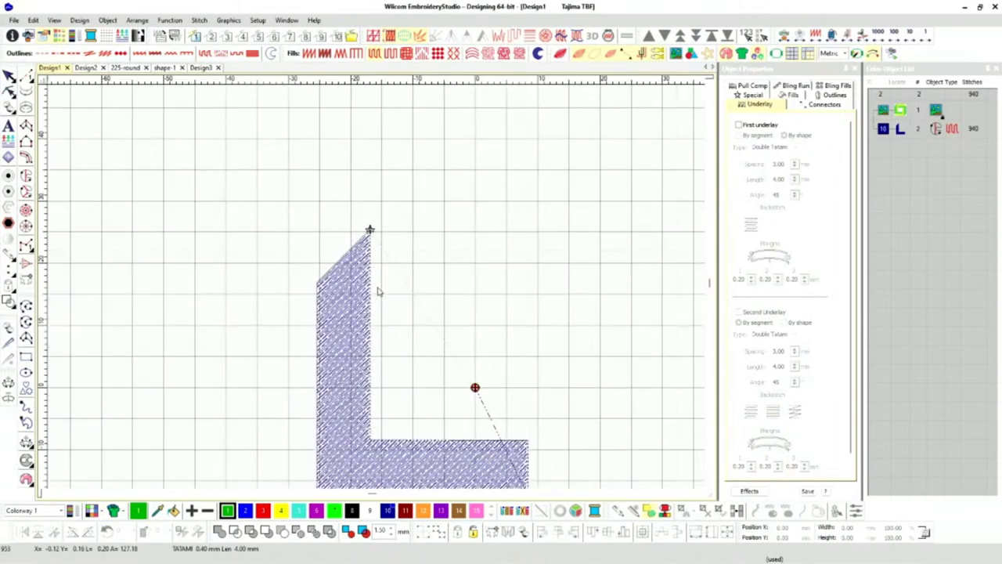
{"action": "scroll", "coordinate": [375, 296], "scroll_direction": "up", "scroll_amount": 2}
{"action": "scroll", "coordinate": [368, 296], "scroll_direction": "up", "scroll_amount": 1}
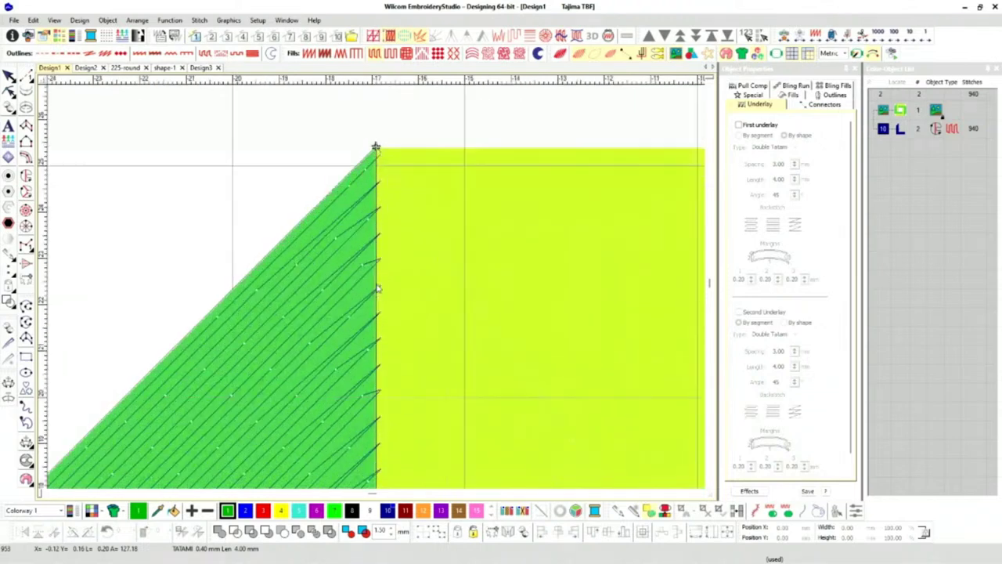
{"action": "scroll", "coordinate": [382, 265], "scroll_direction": "up", "scroll_amount": 1}
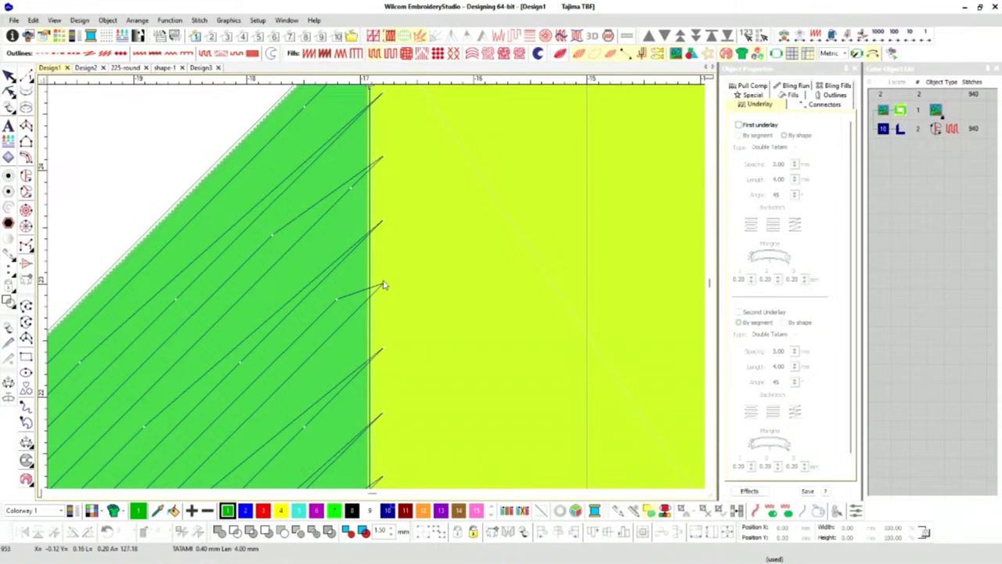
Turn off pull compensation for the lower-left L's Tatami fill.
{"action": "scroll", "coordinate": [384, 288], "scroll_direction": "up", "scroll_amount": 2}
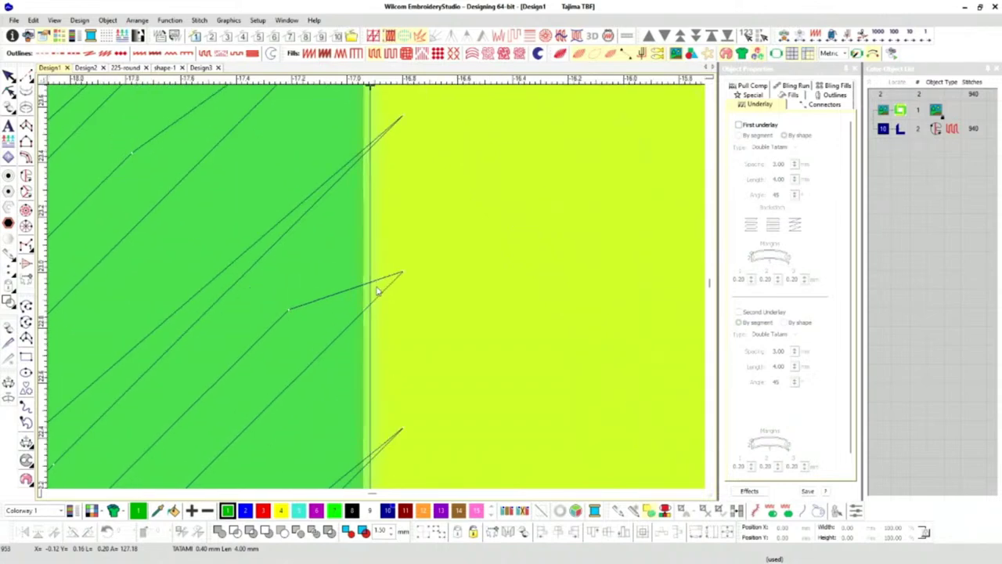
{"action": "left_click", "coordinate": [756, 88]}
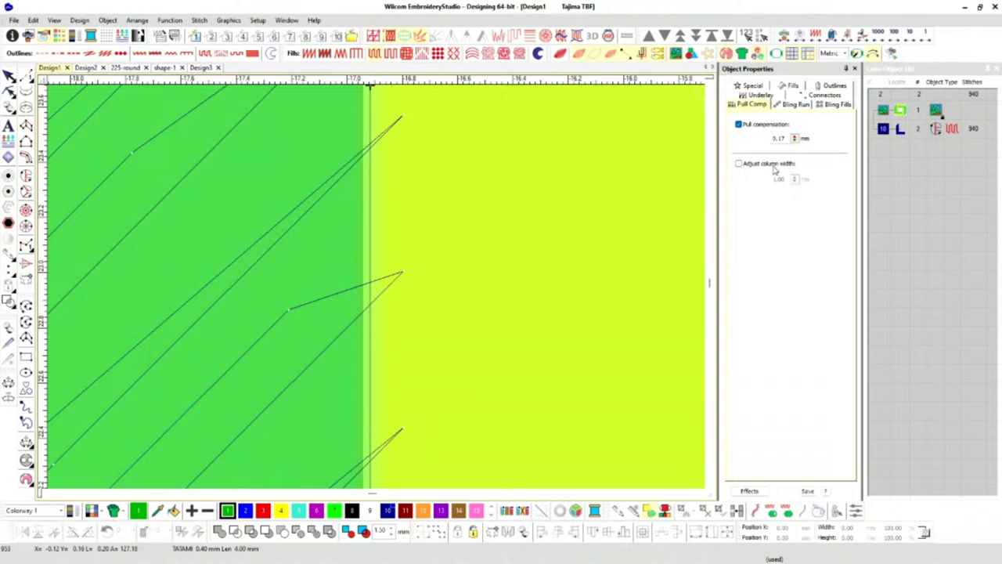
{"action": "left_click", "coordinate": [738, 124]}
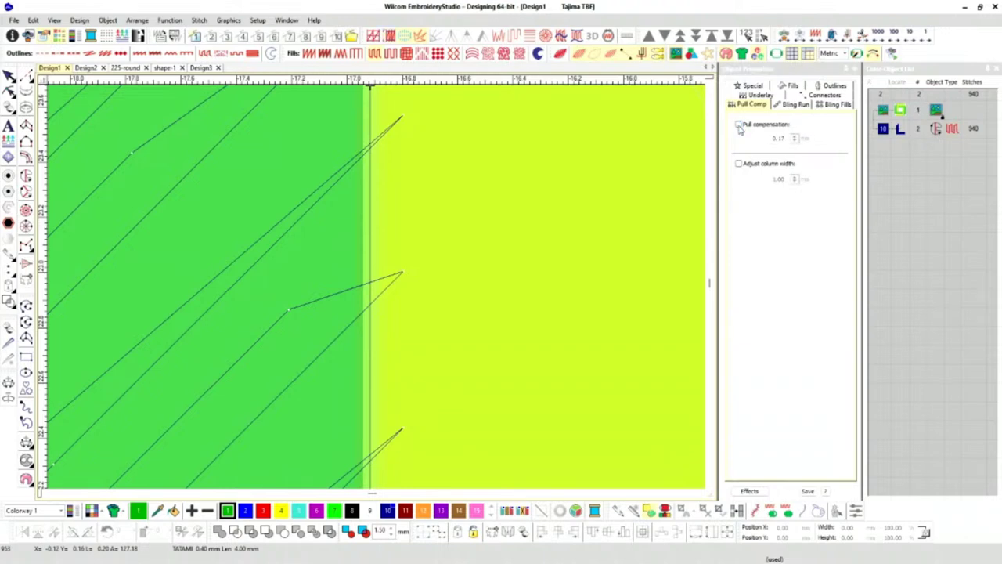
{"action": "left_click", "coordinate": [885, 132]}
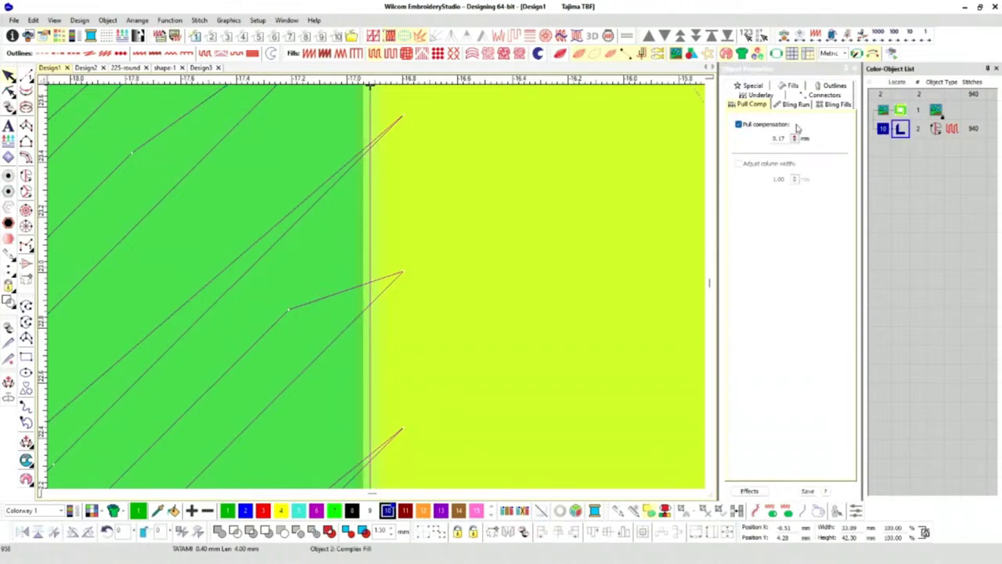
{"action": "left_click", "coordinate": [740, 125]}
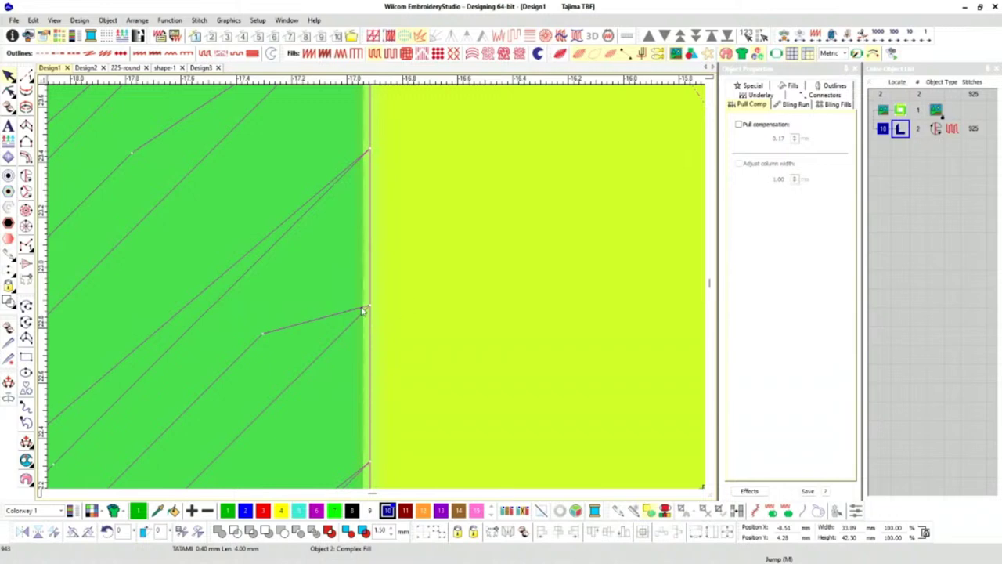
Examine how the stitch ends meet the vertical bar's inner edge near its upper tip, comparing the realistic and plain stitch views.
{"action": "scroll", "coordinate": [362, 311], "scroll_direction": "up", "scroll_amount": 2}
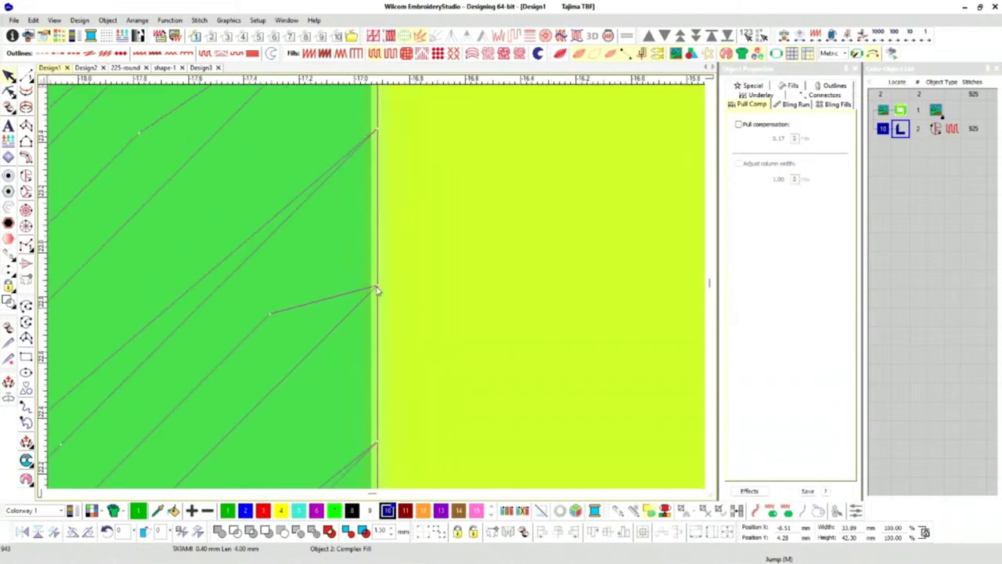
{"action": "scroll", "coordinate": [377, 290], "scroll_direction": "down", "scroll_amount": 3}
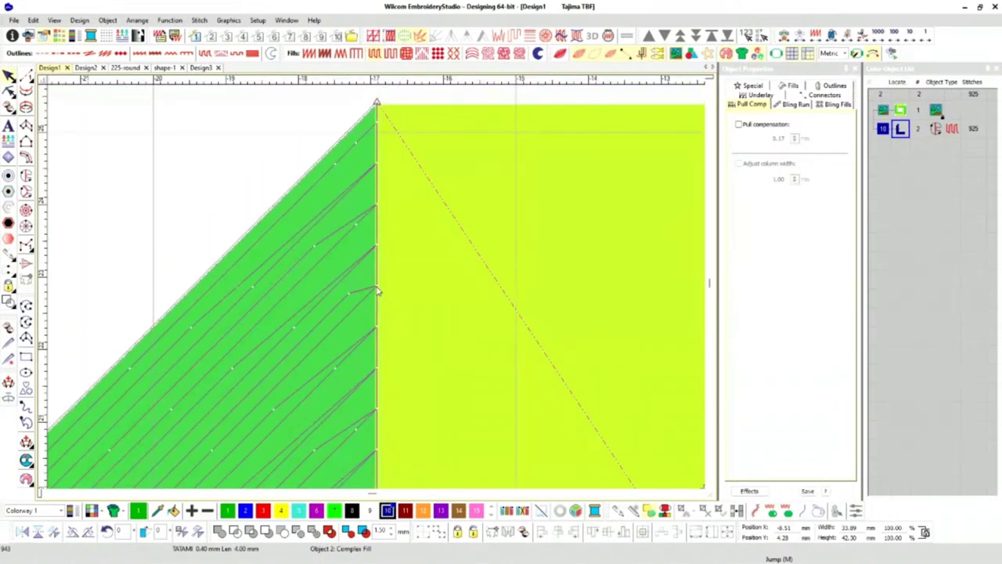
{"action": "key", "text": "t"}
{"action": "scroll", "coordinate": [378, 291], "scroll_direction": "down", "scroll_amount": 3}
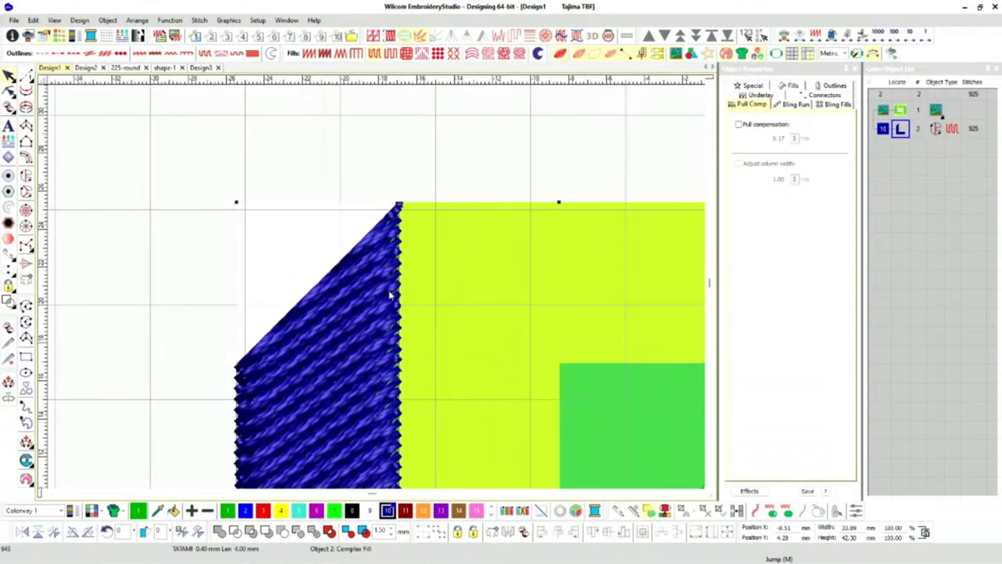
{"action": "scroll", "coordinate": [379, 289], "scroll_direction": "up", "scroll_amount": 3}
{"action": "key", "text": "t"}
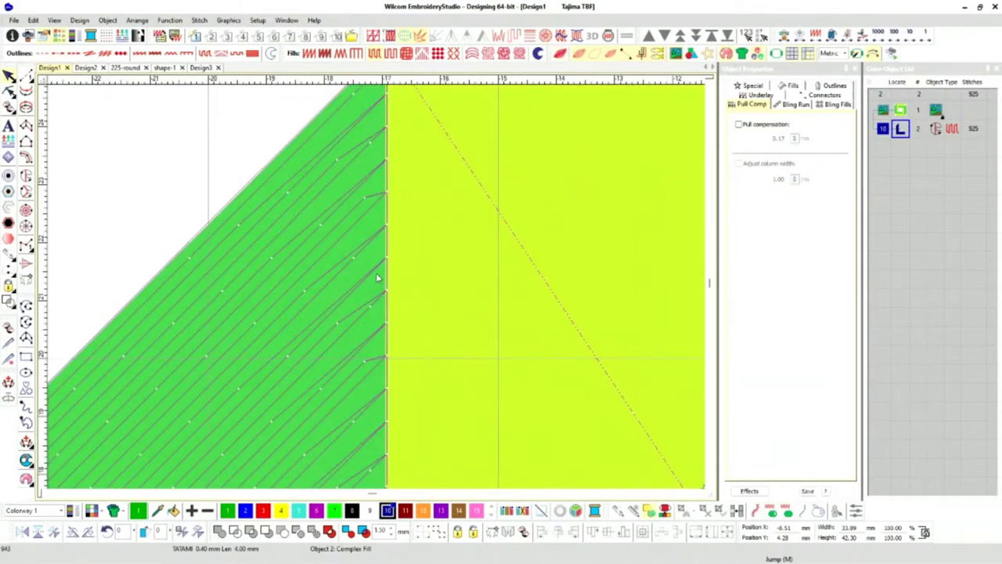
{"action": "scroll", "coordinate": [391, 271], "scroll_direction": "up", "scroll_amount": 3}
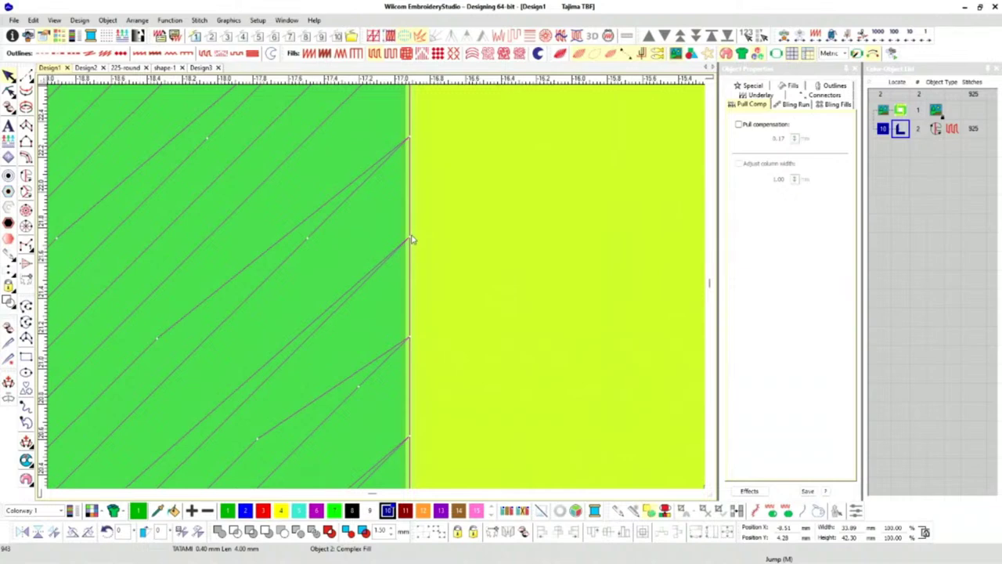
{"action": "scroll", "coordinate": [377, 291], "scroll_direction": "up", "scroll_amount": 2}
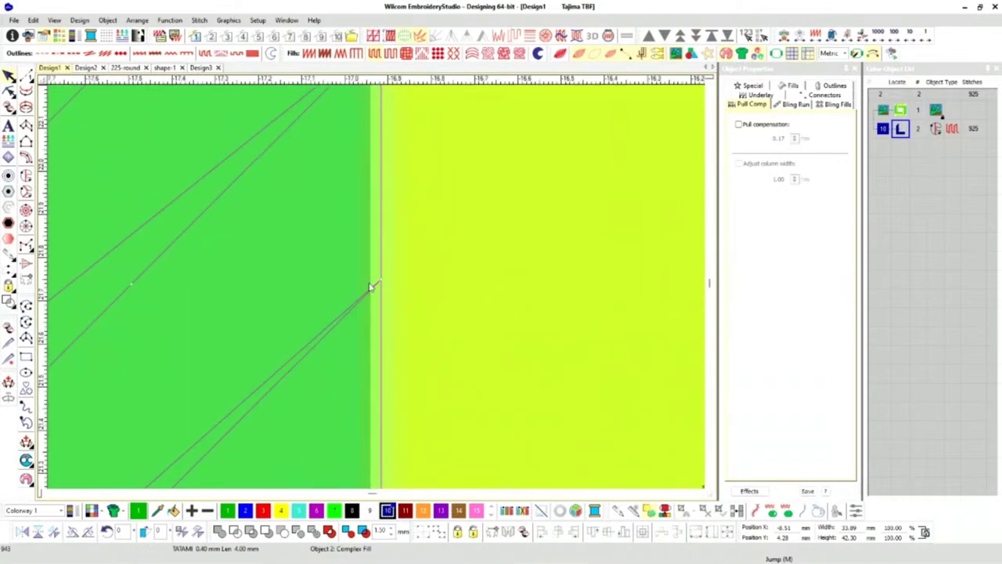
{"action": "scroll", "coordinate": [376, 288], "scroll_direction": "down", "scroll_amount": 4}
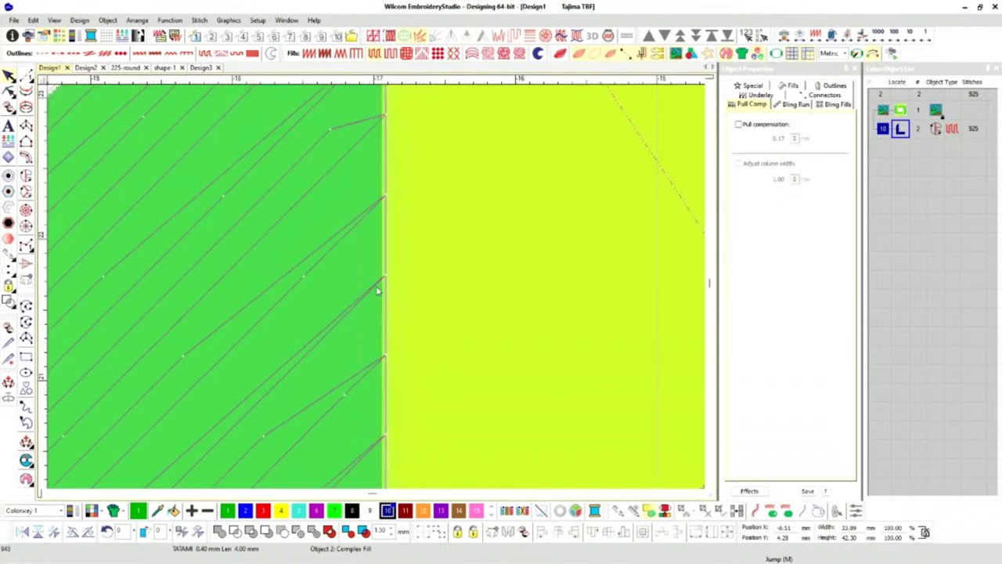
{"action": "scroll", "coordinate": [377, 291], "scroll_direction": "down", "scroll_amount": 3}
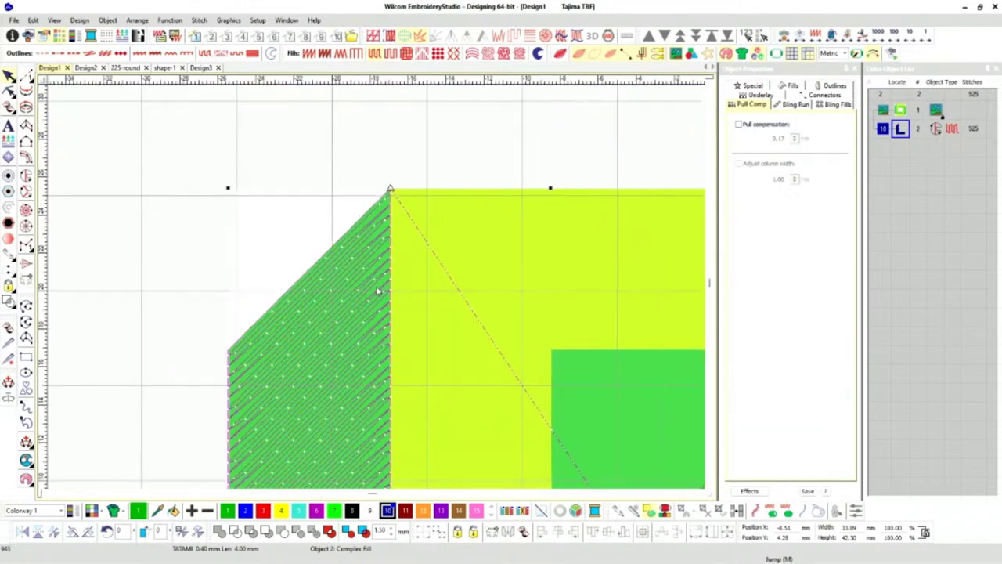
{"action": "scroll", "coordinate": [392, 273], "scroll_direction": "up", "scroll_amount": 3}
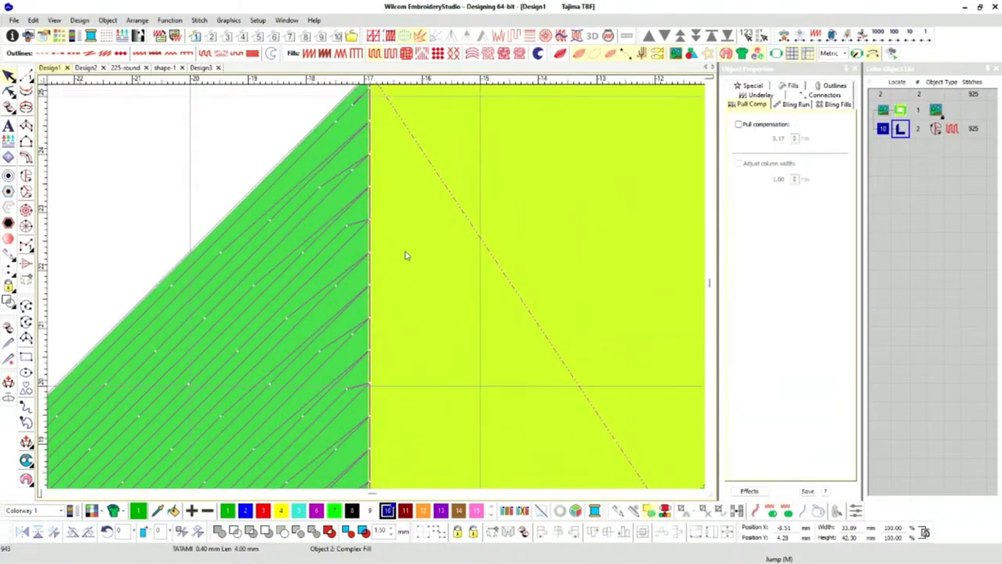
{"action": "scroll", "coordinate": [371, 268], "scroll_direction": "up", "scroll_amount": 3}
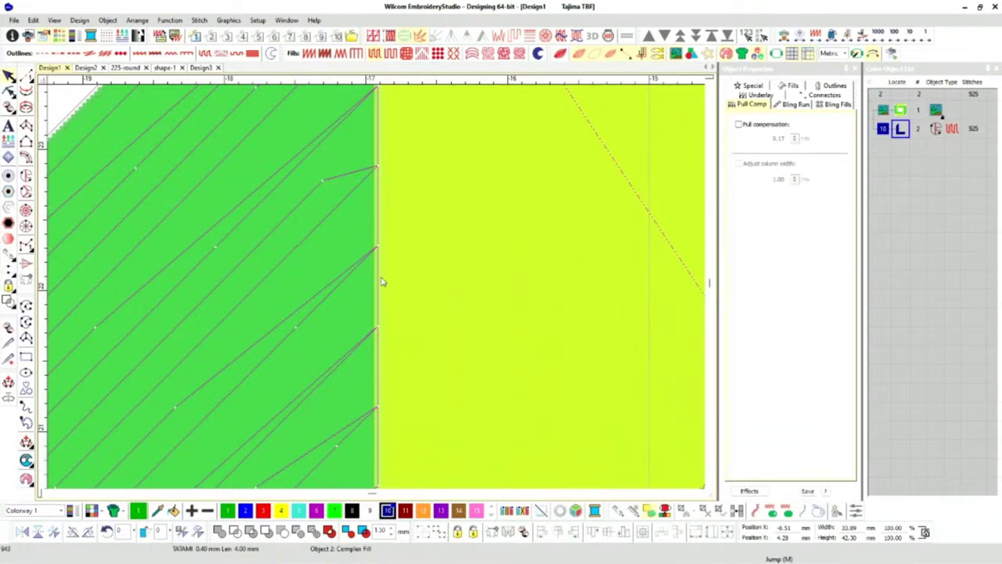
{"action": "scroll", "coordinate": [389, 298], "scroll_direction": "down", "scroll_amount": 3}
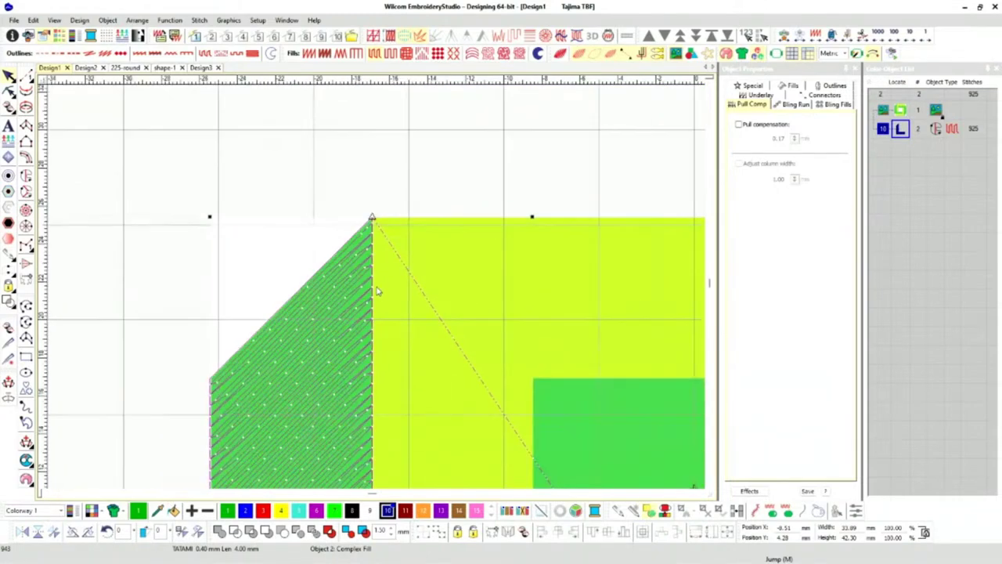
Deselect the L and view the whole design with realistic stitch rendering.
{"action": "left_click", "coordinate": [139, 324]}
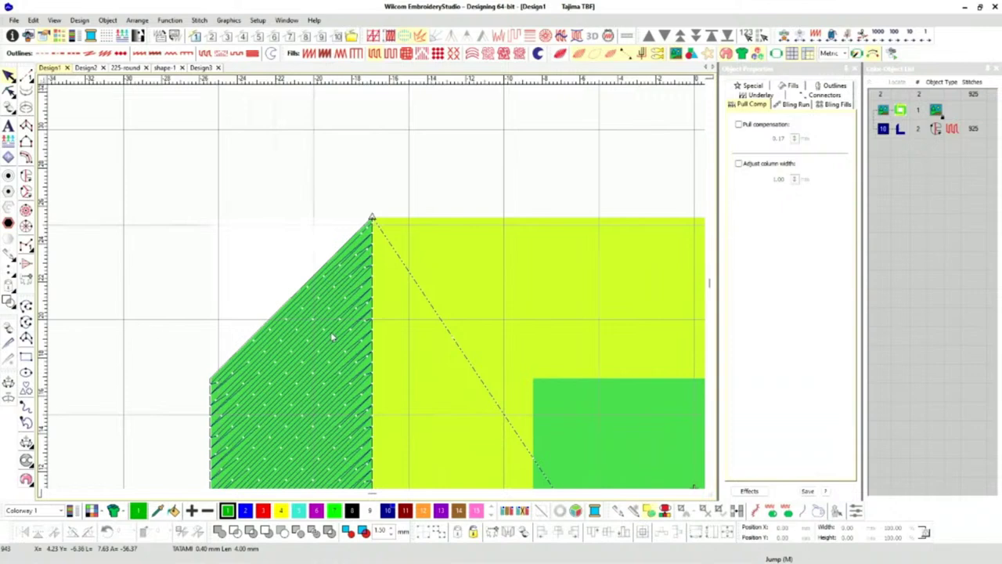
{"action": "key", "text": "t"}
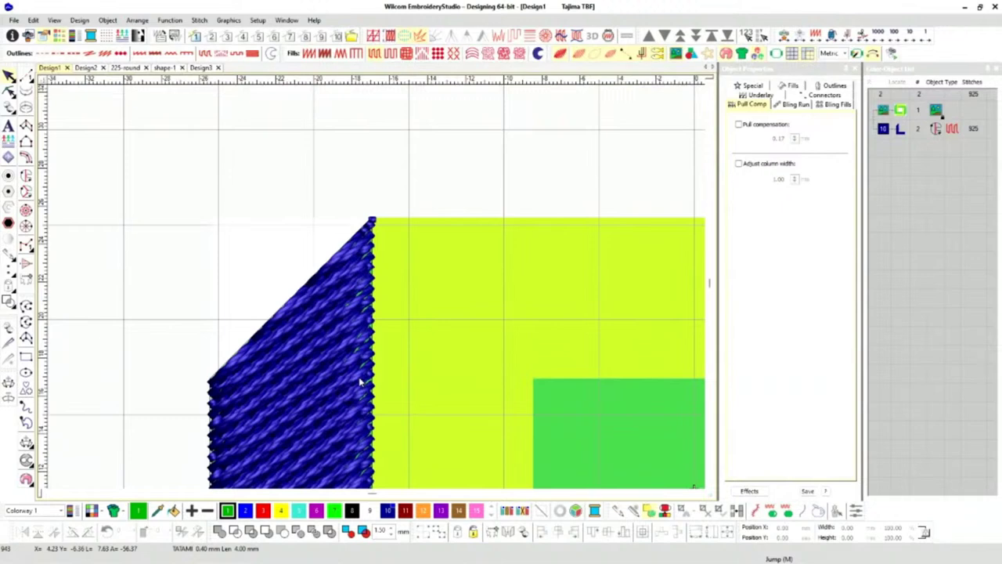
{"action": "key", "text": "shift+z"}
{"action": "key", "text": "shift+z"}
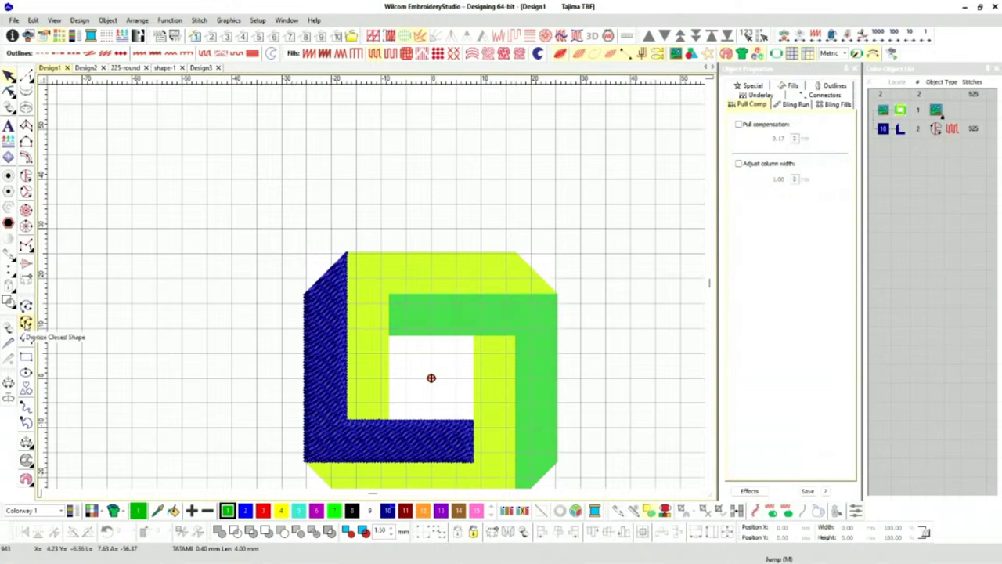
Duplicate the lower-left L in place and recolor the copy black, color 8.
{"action": "left_click", "coordinate": [342, 433]}
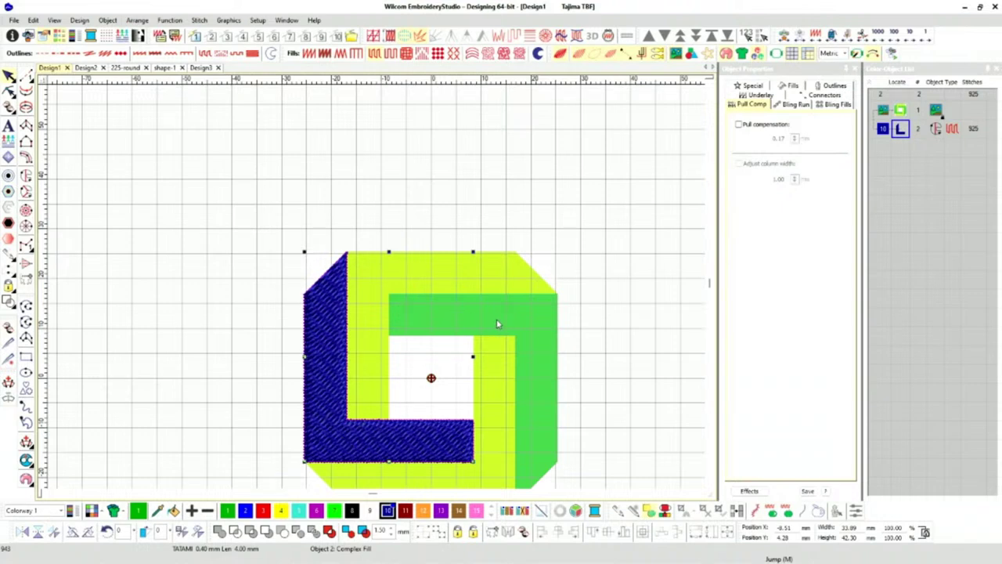
{"action": "key", "text": "ctrl+d"}
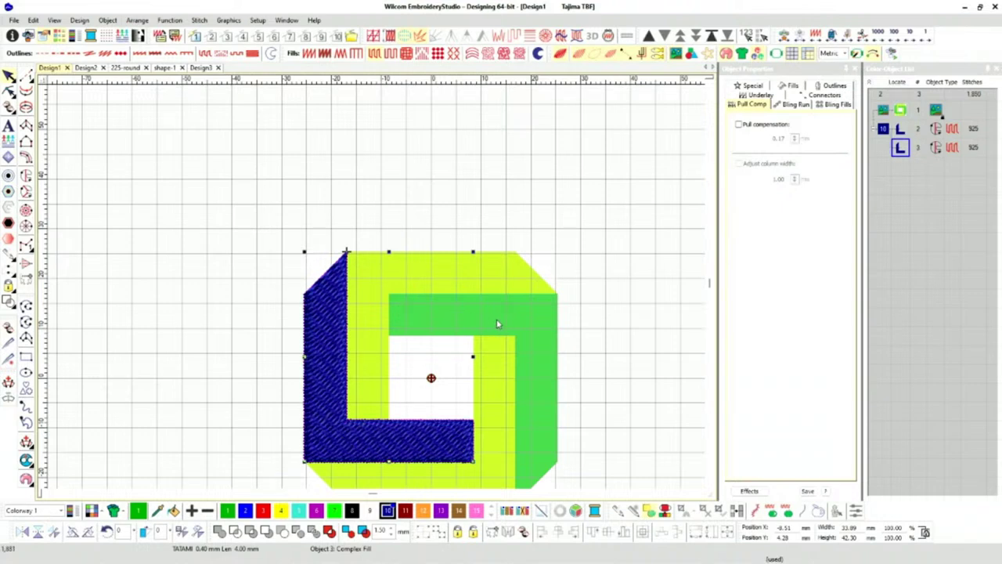
{"action": "left_click", "coordinate": [354, 510]}
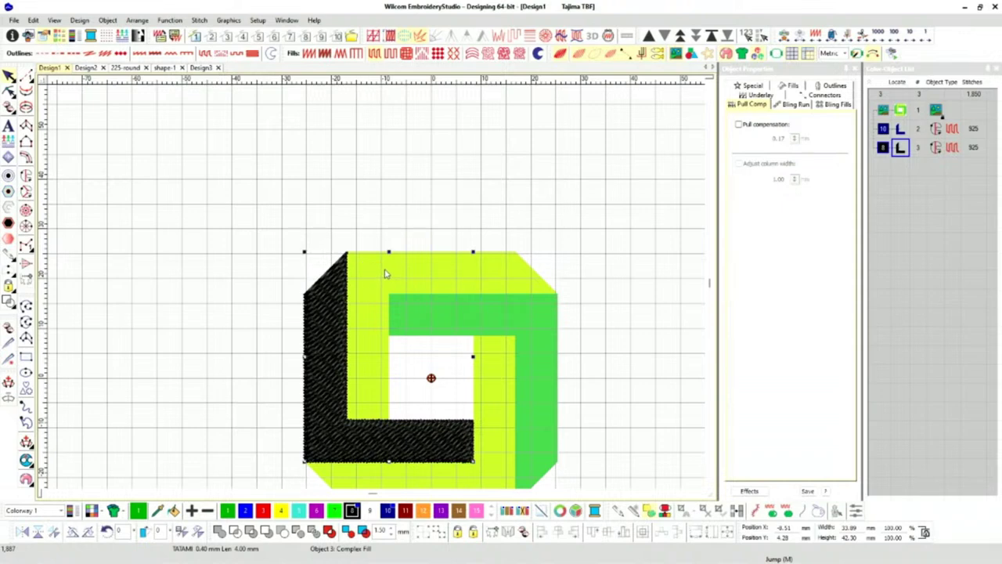
Rotate the black copy 180 degrees in two quarter turns and place it over the upper-right green L.
{"action": "scroll", "coordinate": [284, 352], "scroll_direction": "down", "scroll_amount": 1}
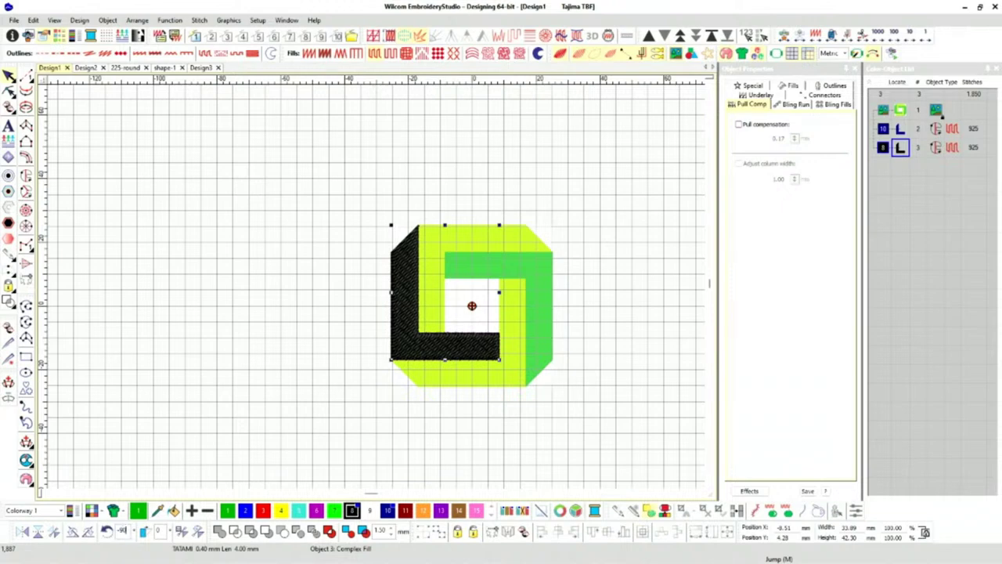
{"action": "left_click", "coordinate": [123, 529]}
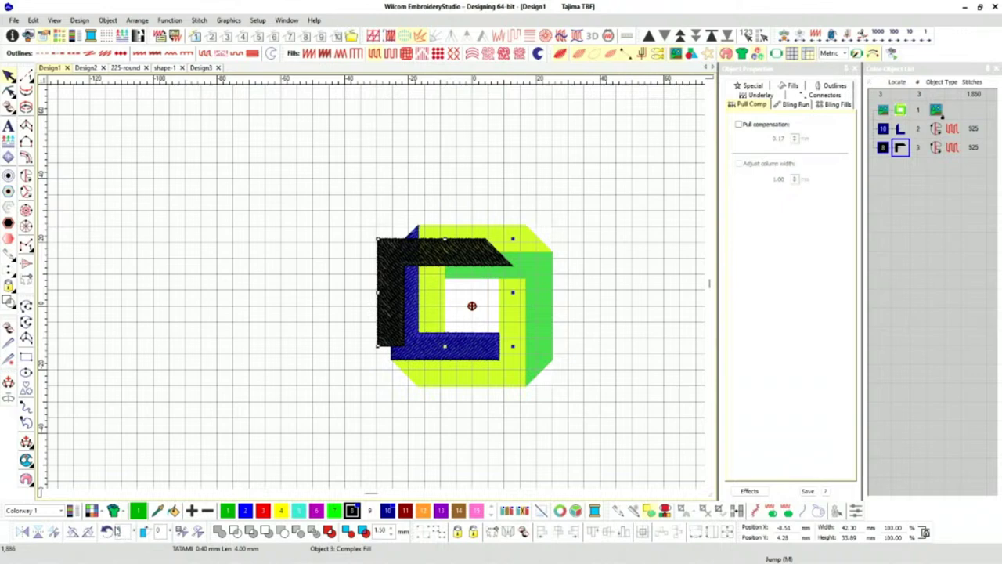
{"action": "left_click", "coordinate": [114, 532]}
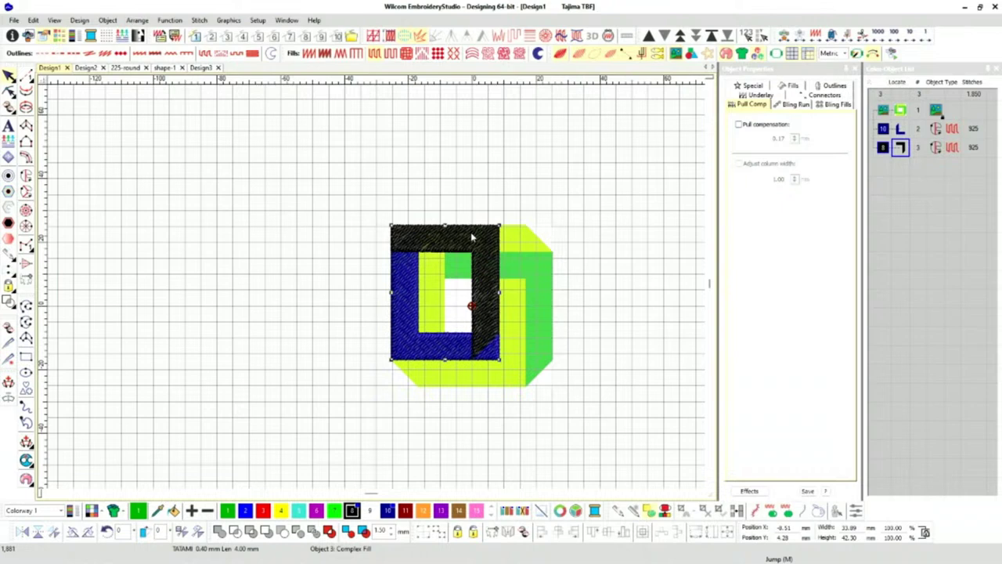
{"action": "left_click_drag", "start_coordinate": [471, 232], "coordinate": [526, 265]}
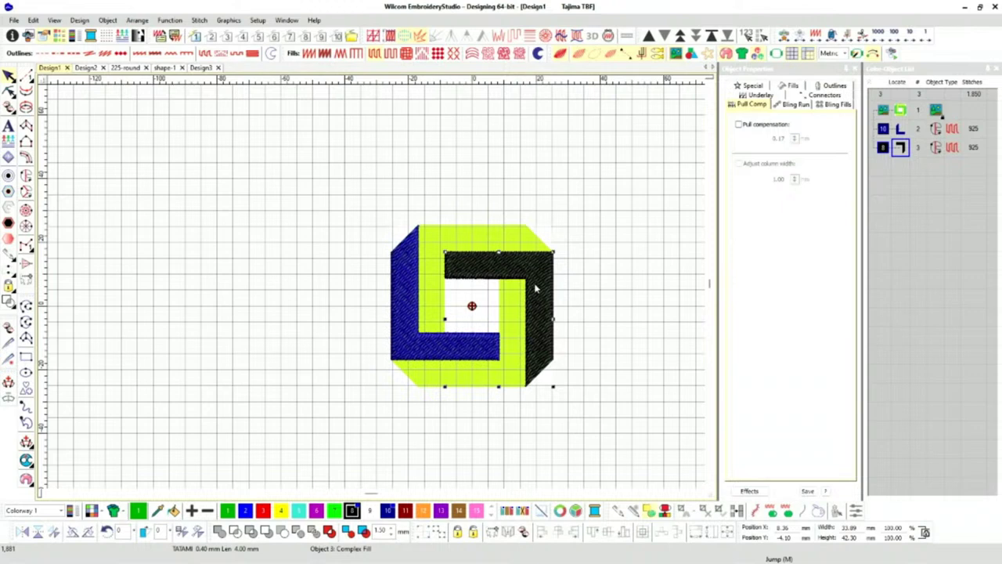
Shift the black copy slightly so its outline lines up with the green L's edges, and deselect it.
{"action": "scroll", "coordinate": [371, 286], "scroll_direction": "up", "scroll_amount": 5}
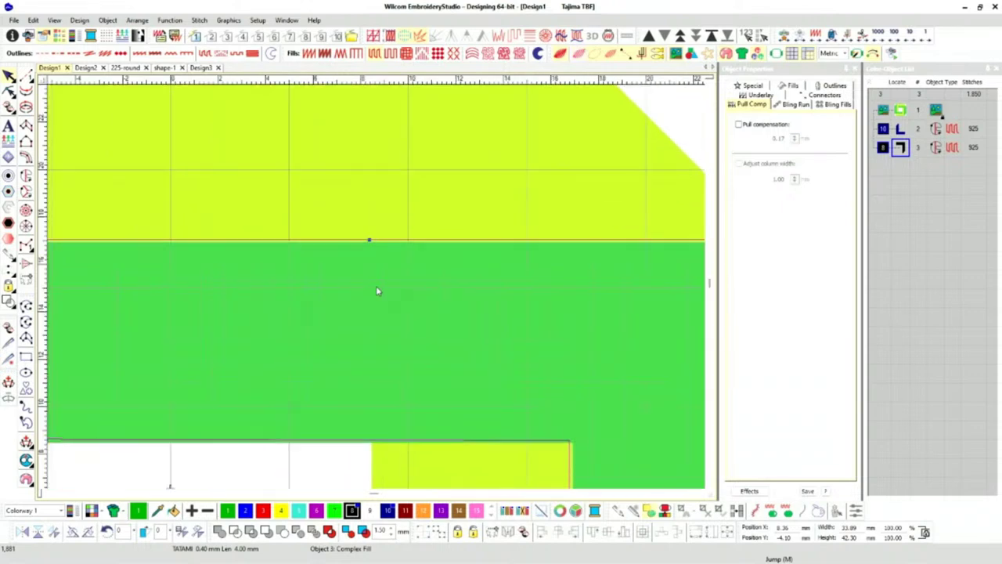
{"action": "scroll", "coordinate": [376, 290], "scroll_direction": "down", "scroll_amount": 2}
{"action": "scroll", "coordinate": [376, 290], "scroll_direction": "up", "scroll_amount": 2}
{"action": "scroll", "coordinate": [377, 291], "scroll_direction": "up", "scroll_amount": 1}
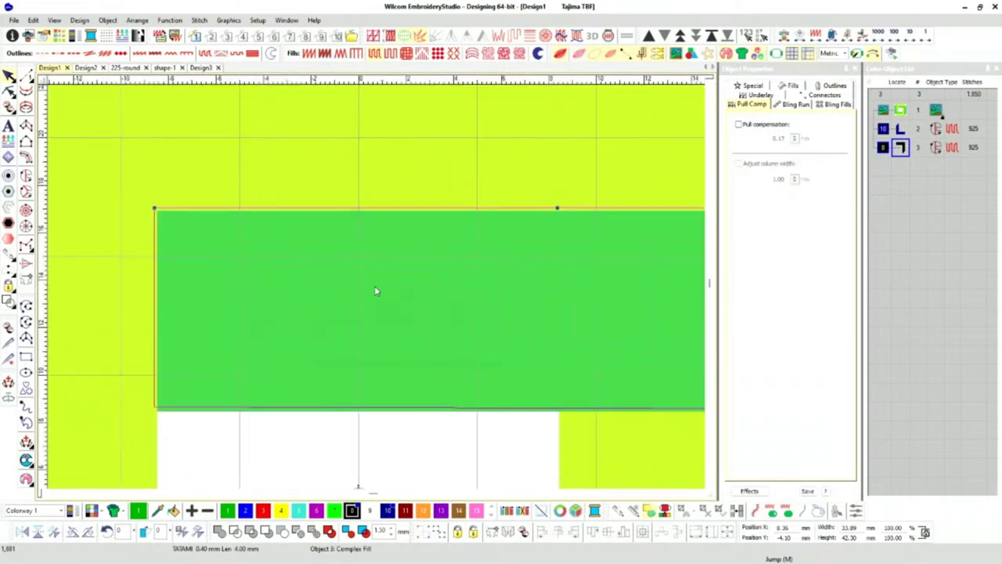
{"action": "left_click_drag", "start_coordinate": [375, 290], "coordinate": [376, 292]}
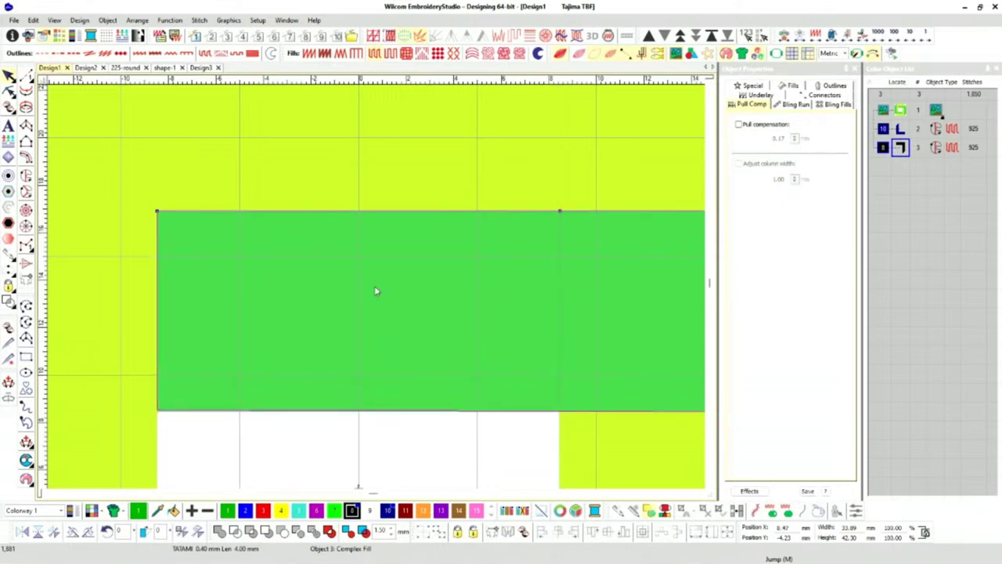
{"action": "scroll", "coordinate": [376, 292], "scroll_direction": "down", "scroll_amount": 5}
{"action": "left_click", "coordinate": [538, 162]}
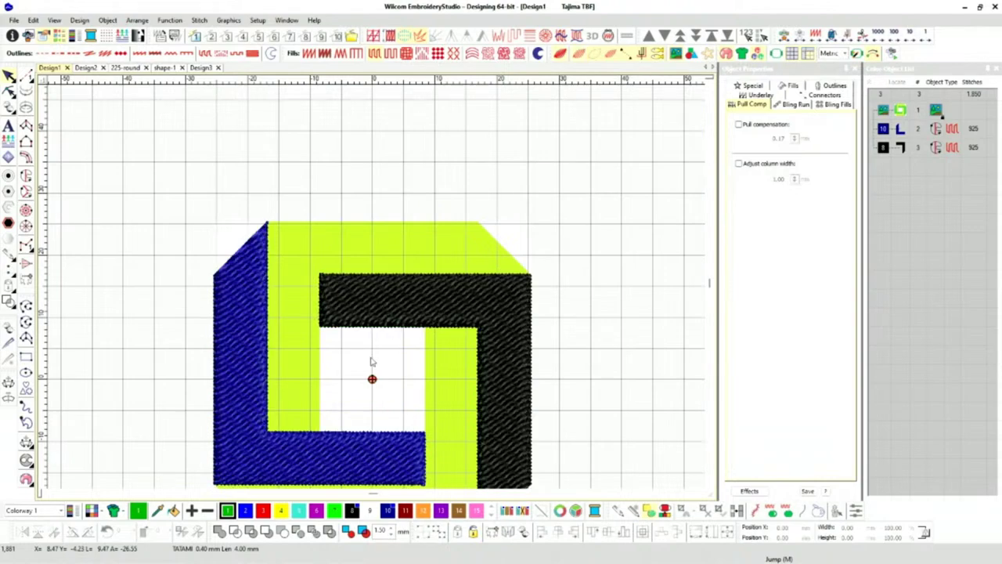
Start a Complex Fill outline at the middle of the central white square's right edge and trace along its lower edge to the blue L's inner corner.
{"action": "scroll", "coordinate": [376, 291], "scroll_direction": "down", "scroll_amount": 2}
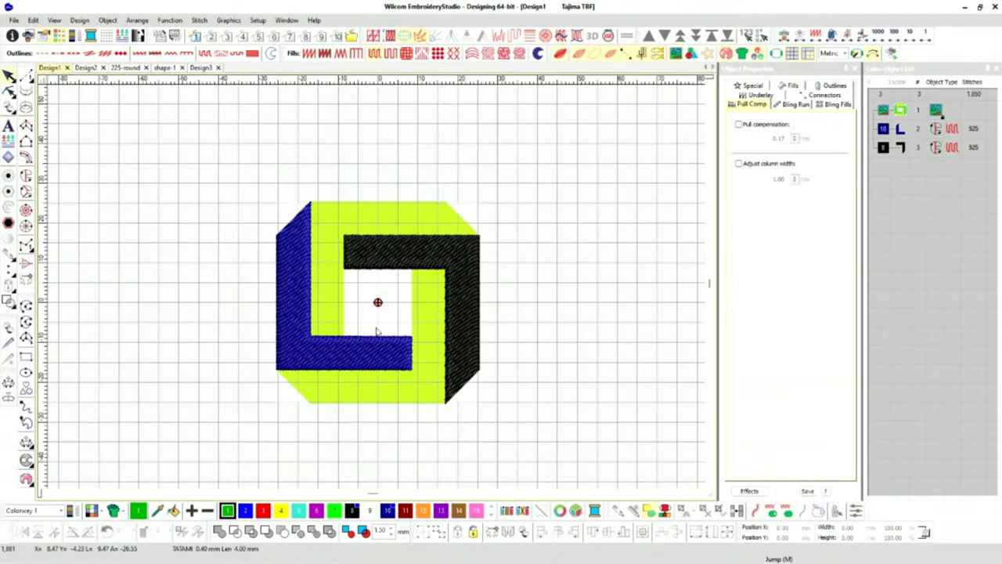
{"action": "scroll", "coordinate": [378, 327], "scroll_direction": "up", "scroll_amount": 4}
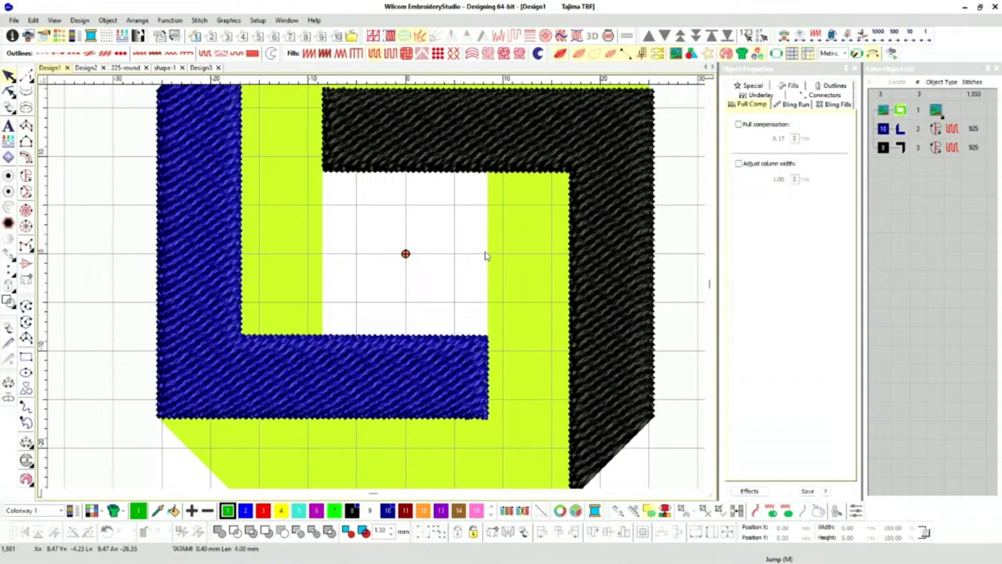
{"action": "left_click", "coordinate": [25, 324]}
{"action": "key", "text": "s"}
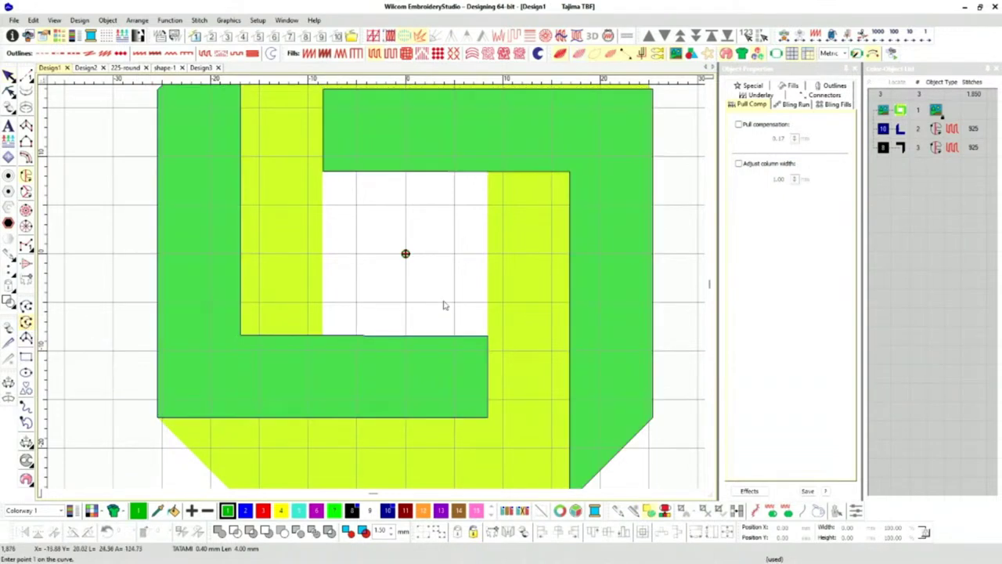
{"action": "left_click", "coordinate": [488, 255]}
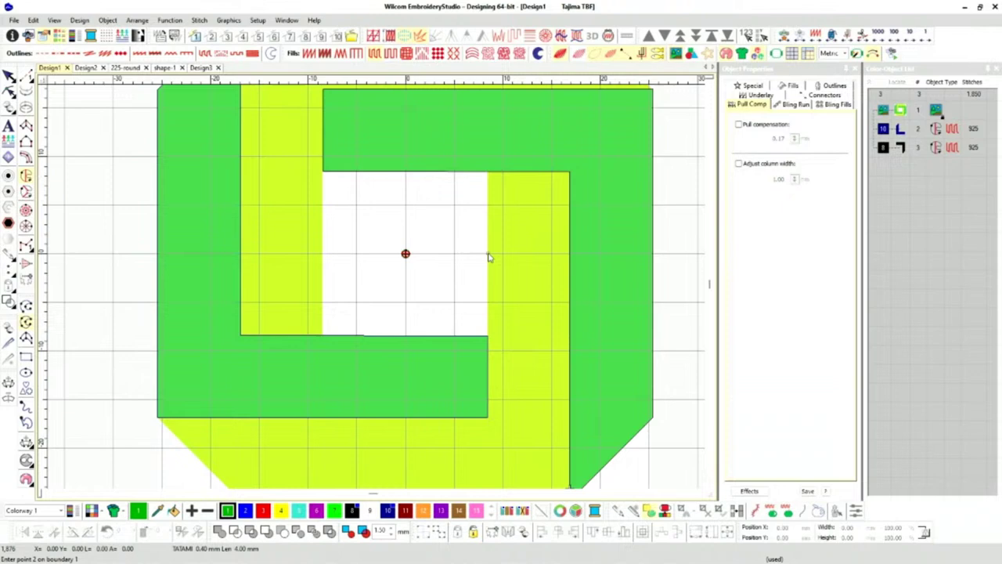
{"action": "left_click", "coordinate": [488, 340]}
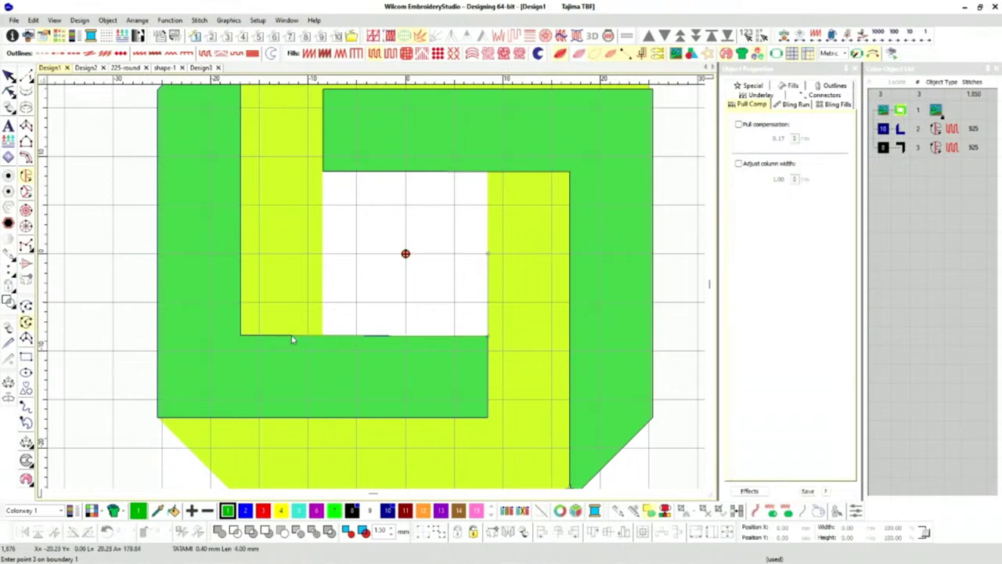
{"action": "left_click", "coordinate": [242, 338]}
Continue the outline up the blue L's inner edge to its tip and across the yellow area's upper edge to the beveled corner.
{"action": "scroll", "coordinate": [373, 242], "scroll_direction": "down", "scroll_amount": 3}
{"action": "scroll", "coordinate": [374, 251], "scroll_direction": "up", "scroll_amount": 5}
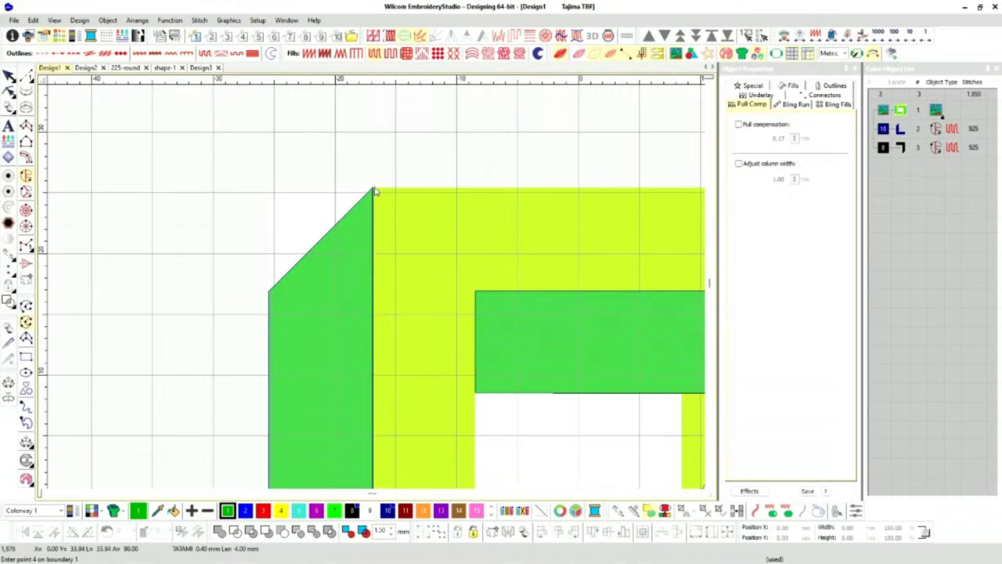
{"action": "scroll", "coordinate": [376, 290], "scroll_direction": "down", "scroll_amount": 2}
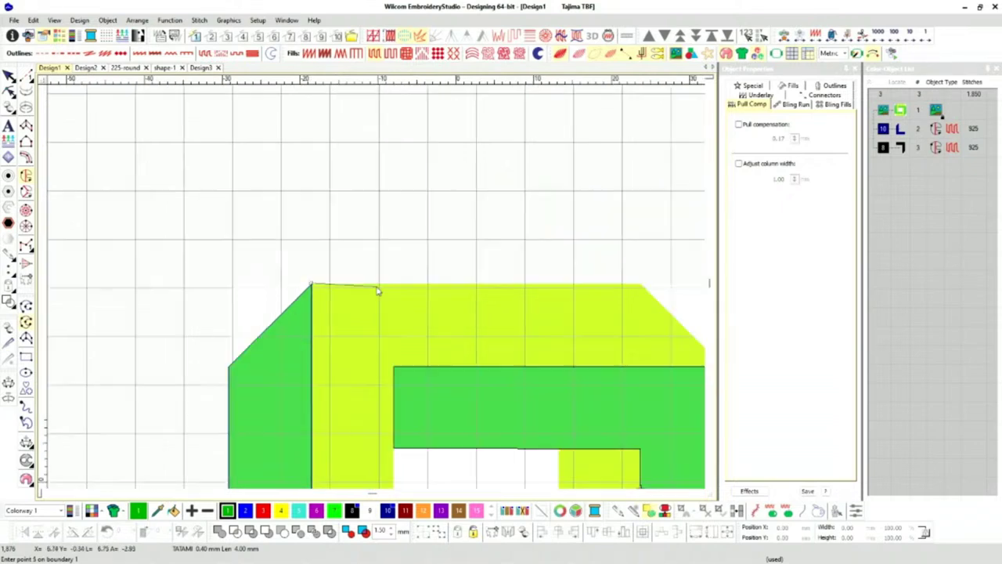
{"action": "scroll", "coordinate": [438, 441], "scroll_direction": "down", "scroll_amount": 1}
{"action": "scroll", "coordinate": [415, 287], "scroll_direction": "up", "scroll_amount": 4}
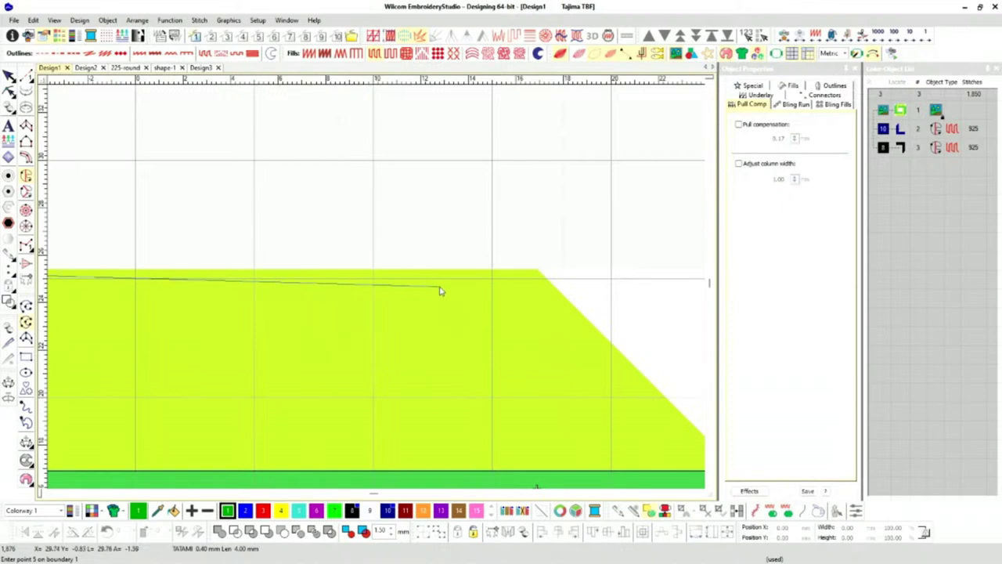
{"action": "left_click", "coordinate": [537, 273]}
{"action": "scroll", "coordinate": [407, 313], "scroll_direction": "right", "scroll_amount": 3}
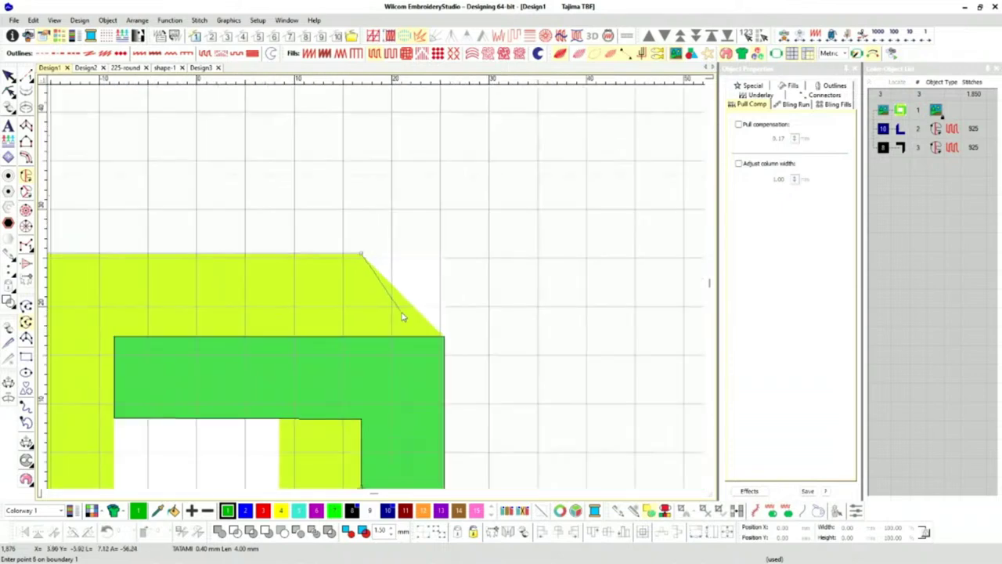
Trace down the bevel and around the black L to the middle of the central square's left edge, and generate the fill with realistic rendering.
{"action": "scroll", "coordinate": [423, 317], "scroll_direction": "down", "scroll_amount": 2}
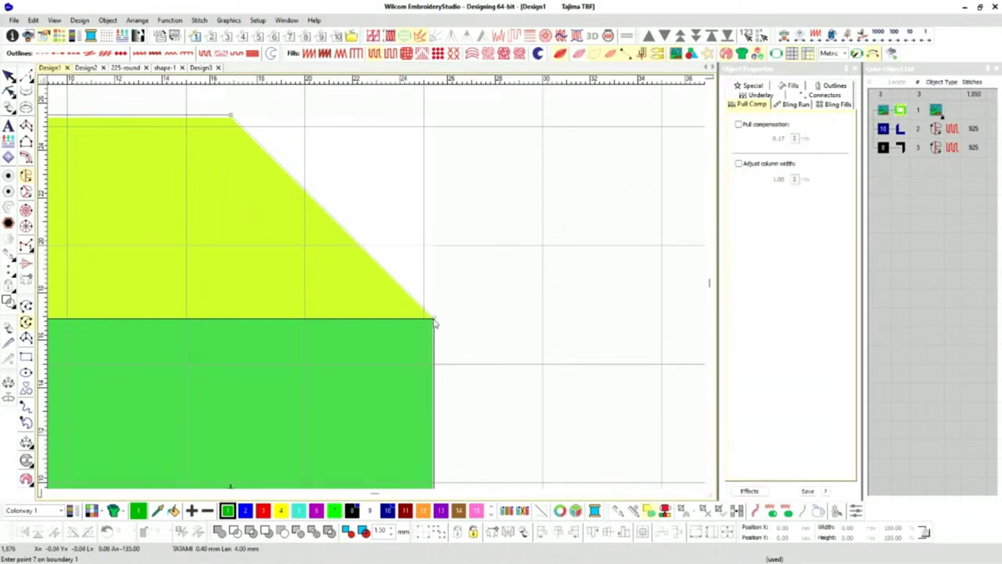
{"action": "scroll", "coordinate": [368, 291], "scroll_direction": "down", "scroll_amount": 3}
{"action": "scroll", "coordinate": [375, 291], "scroll_direction": "up", "scroll_amount": 4}
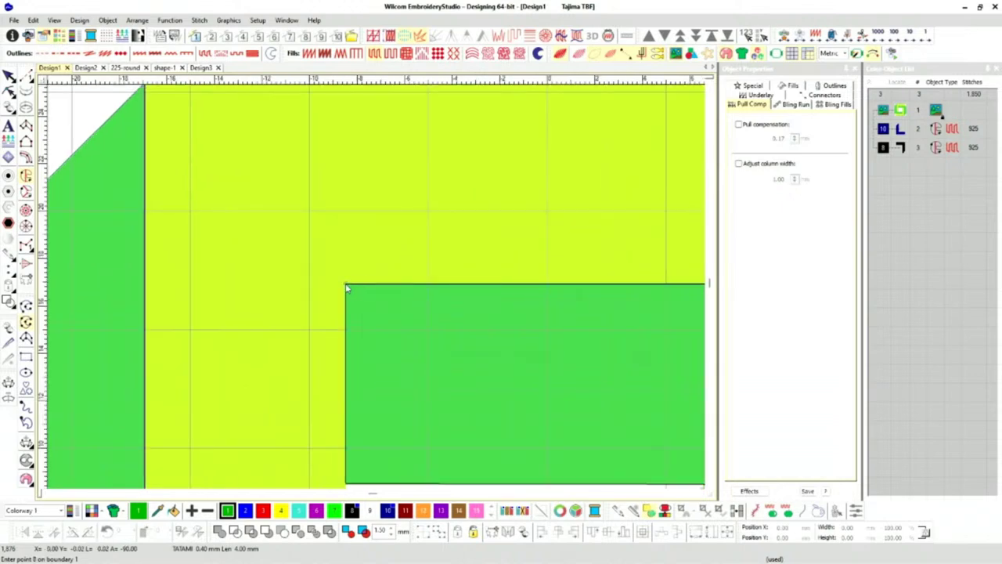
{"action": "scroll", "coordinate": [347, 288], "scroll_direction": "down", "scroll_amount": 3}
{"action": "scroll", "coordinate": [368, 278], "scroll_direction": "up", "scroll_amount": 4}
{"action": "scroll", "coordinate": [360, 290], "scroll_direction": "down", "scroll_amount": 1}
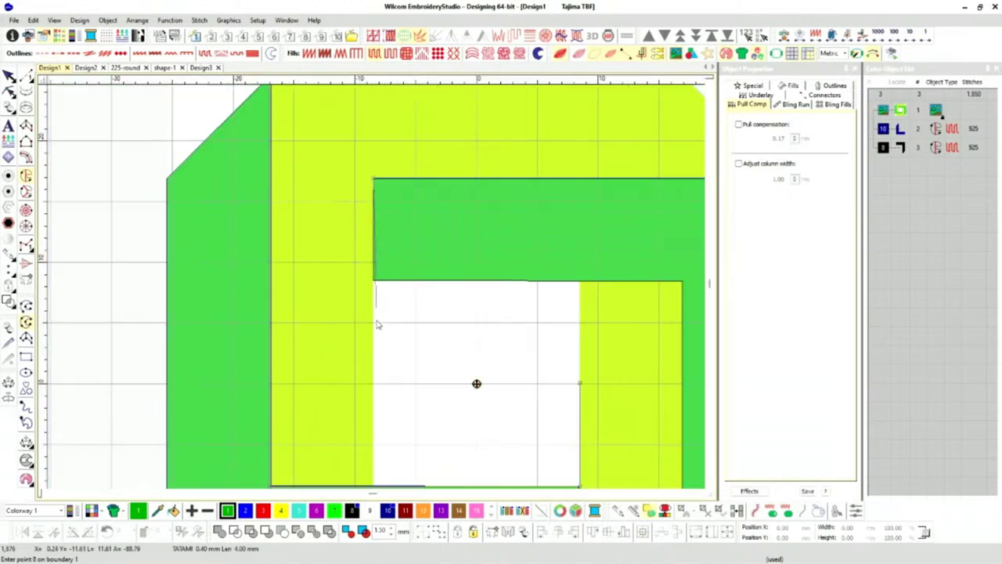
{"action": "scroll", "coordinate": [376, 323], "scroll_direction": "up", "scroll_amount": 2}
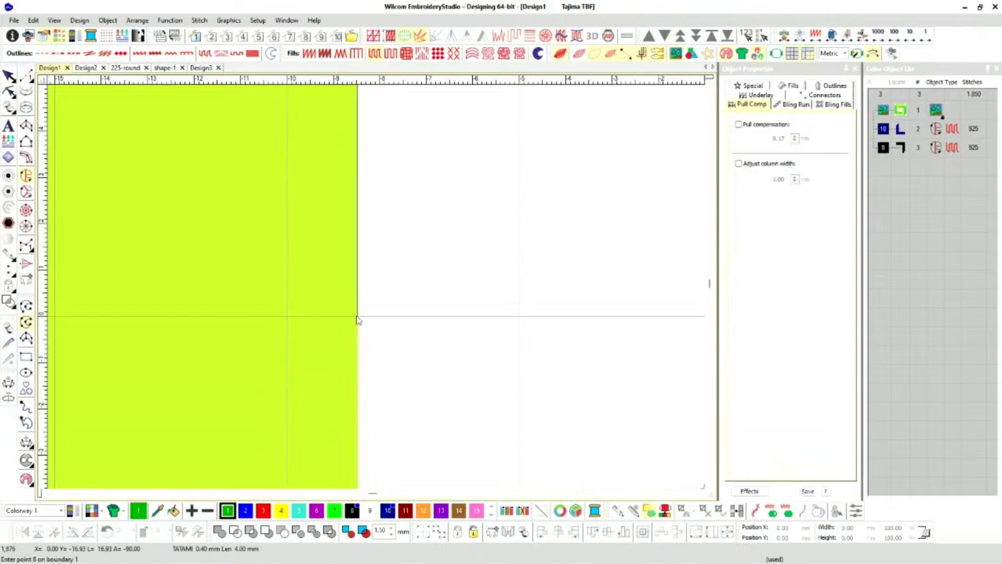
{"action": "left_click", "coordinate": [356, 317]}
{"action": "key", "text": "Return"}
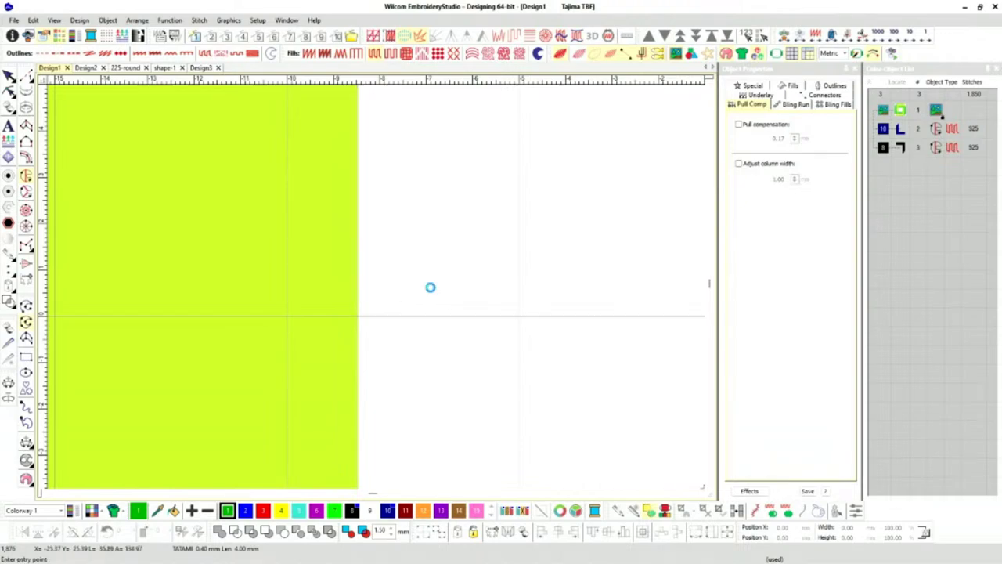
{"action": "key", "text": "t"}
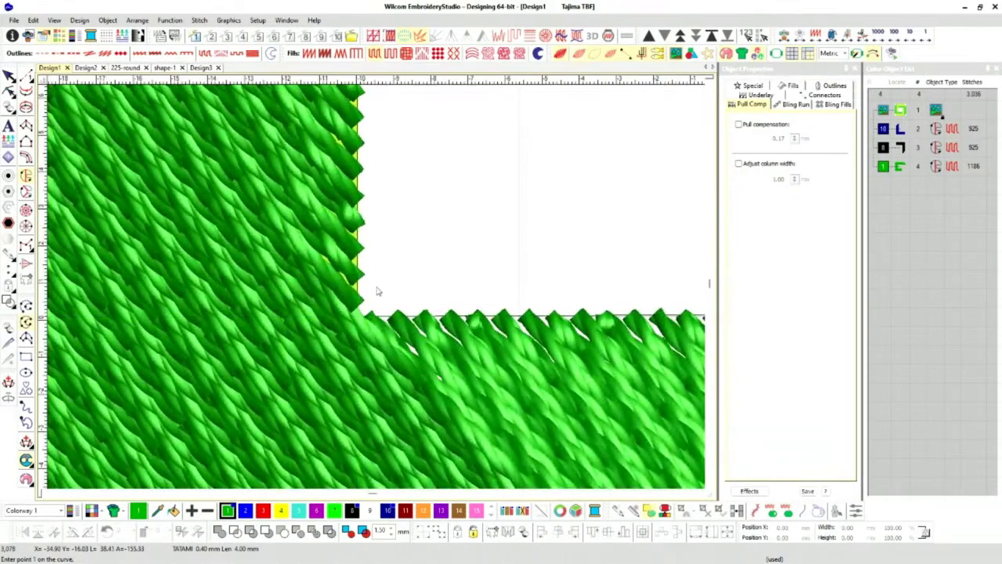
Duplicate the new green fill in place and recolor the copy dark red, color 11.
{"action": "scroll", "coordinate": [376, 290], "scroll_direction": "down", "scroll_amount": 2}
{"action": "scroll", "coordinate": [377, 291], "scroll_direction": "down", "scroll_amount": 2}
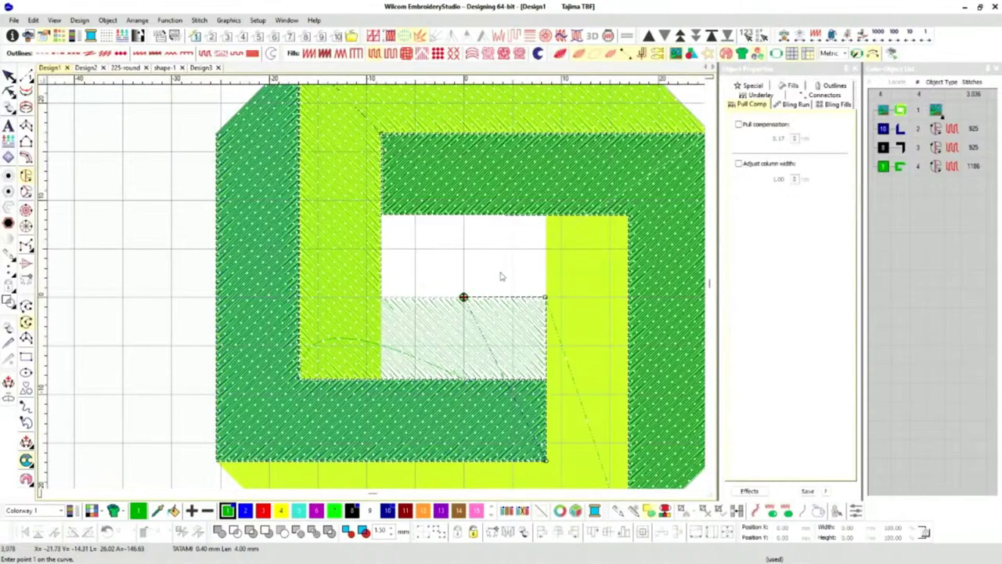
{"action": "scroll", "coordinate": [376, 291], "scroll_direction": "down", "scroll_amount": 3}
{"action": "scroll", "coordinate": [376, 291], "scroll_direction": "up", "scroll_amount": 1}
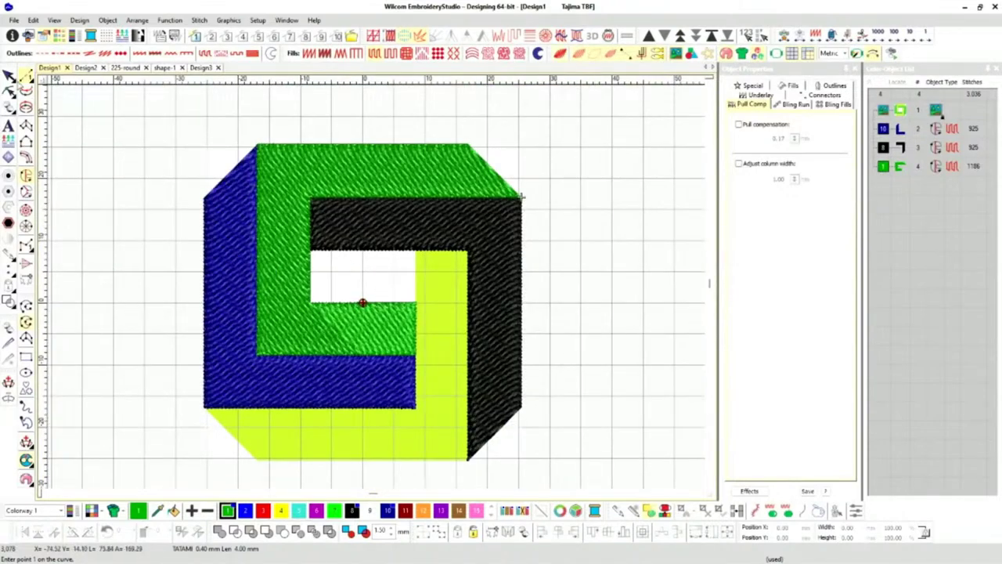
{"action": "left_click", "coordinate": [8, 75]}
{"action": "left_click", "coordinate": [387, 159]}
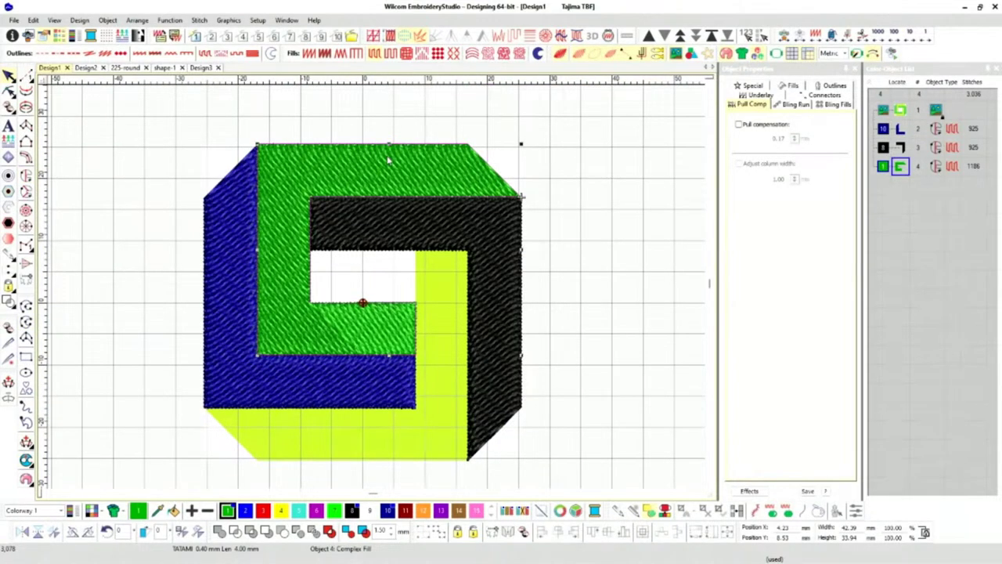
{"action": "left_click", "coordinate": [382, 157]}
{"action": "key", "text": "ctrl+d"}
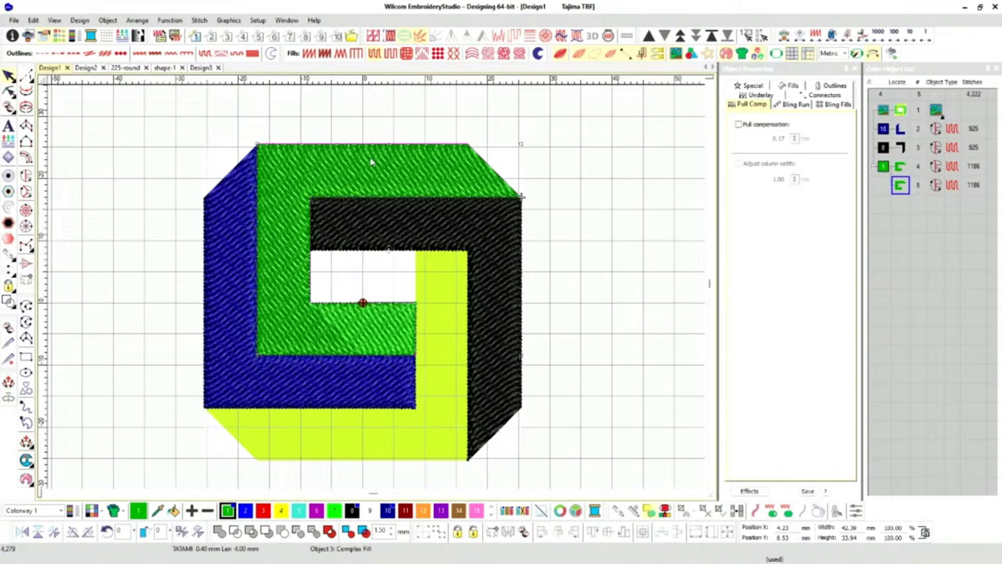
{"action": "left_click", "coordinate": [405, 511]}
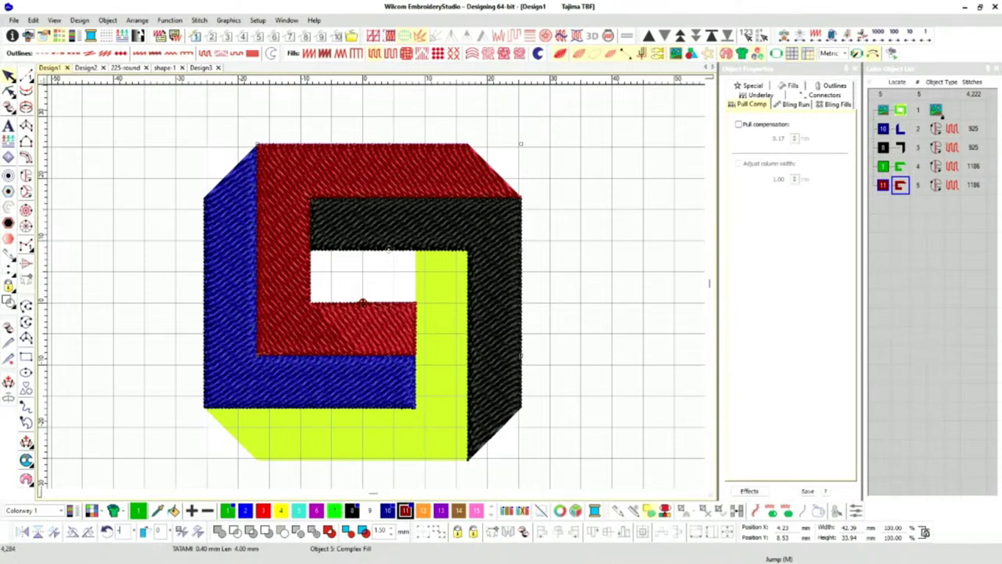
Rotate the dark red copy 180 degrees and fit it over the remaining lower-right yellow area.
{"action": "left_click", "coordinate": [132, 534]}
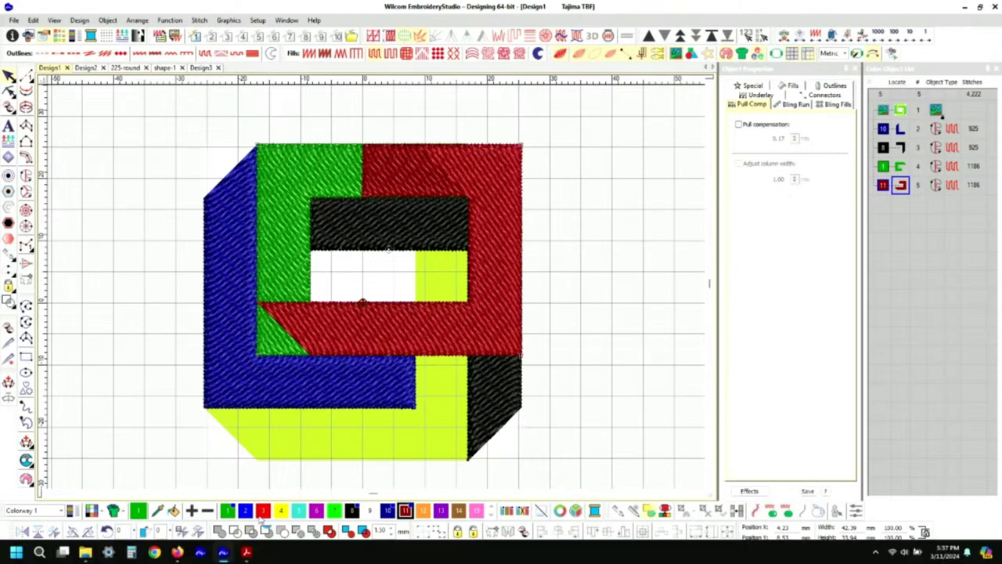
{"action": "left_click_drag", "start_coordinate": [449, 322], "coordinate": [396, 432]}
{"action": "scroll", "coordinate": [379, 289], "scroll_direction": "up", "scroll_amount": 6}
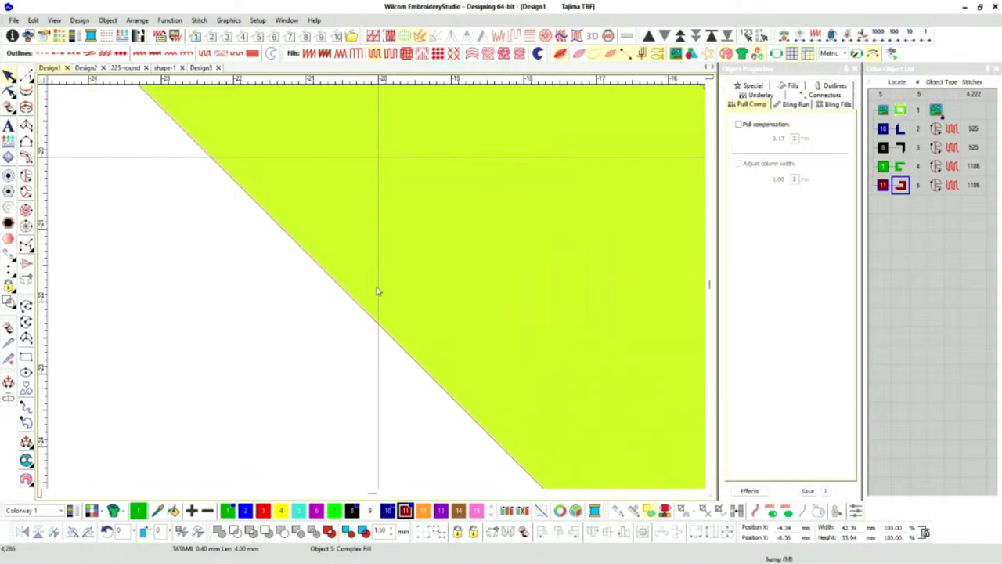
{"action": "scroll", "coordinate": [405, 280], "scroll_direction": "down", "scroll_amount": 3}
{"action": "scroll", "coordinate": [383, 287], "scroll_direction": "down", "scroll_amount": 2}
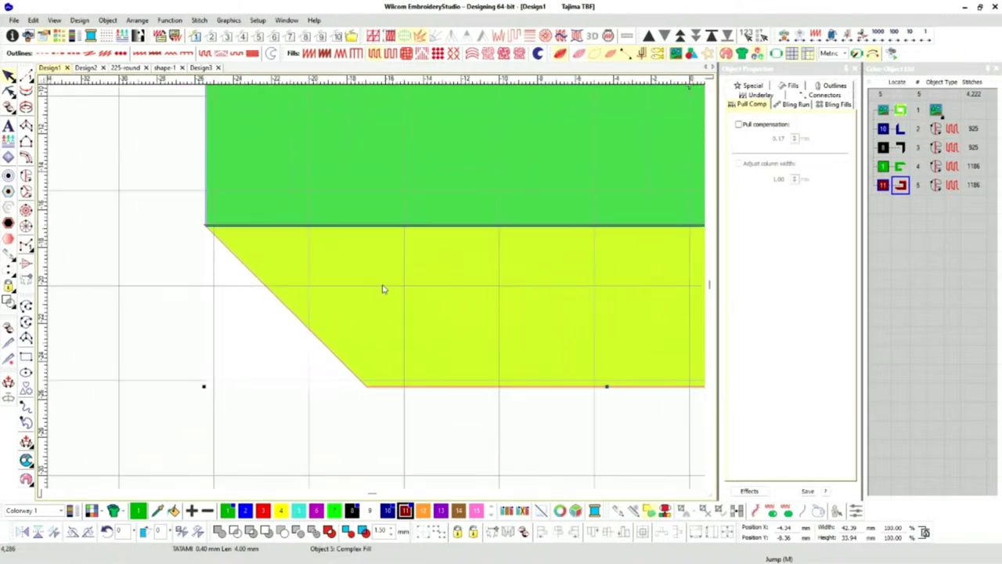
{"action": "scroll", "coordinate": [377, 292], "scroll_direction": "up", "scroll_amount": 2}
{"action": "scroll", "coordinate": [377, 291], "scroll_direction": "up", "scroll_amount": 2}
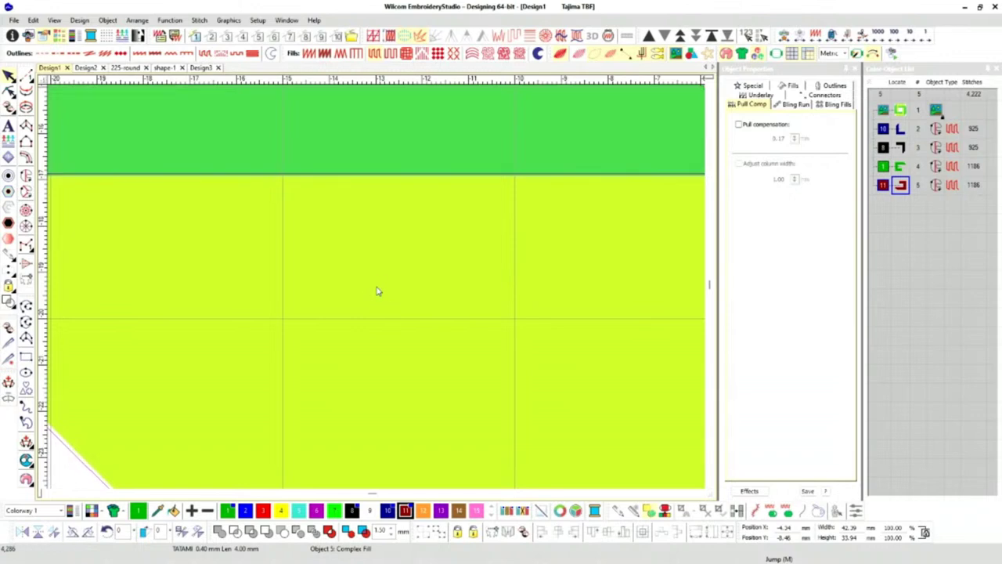
{"action": "scroll", "coordinate": [377, 291], "scroll_direction": "down", "scroll_amount": 2}
{"action": "scroll", "coordinate": [417, 349], "scroll_direction": "up", "scroll_amount": 4}
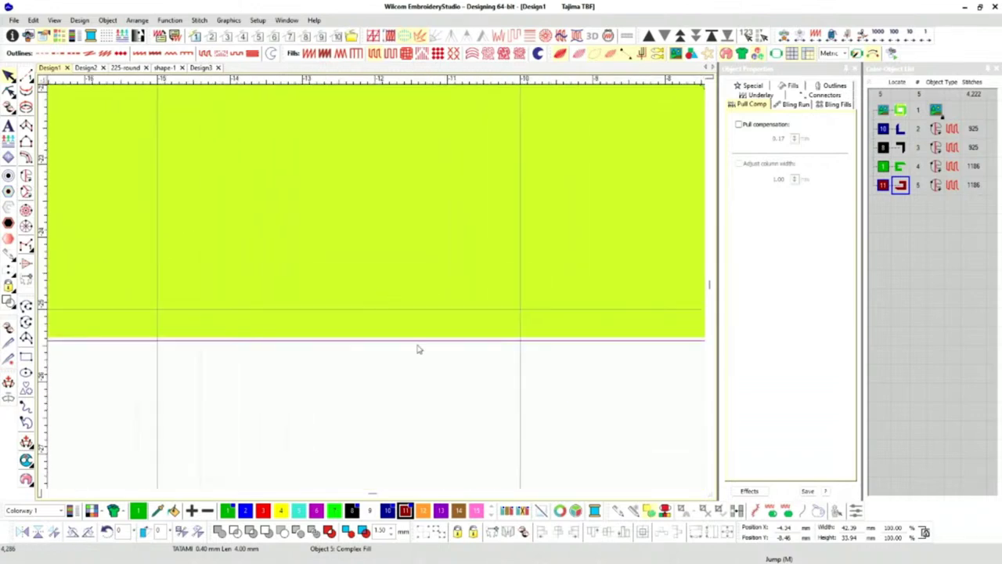
{"action": "scroll", "coordinate": [377, 290], "scroll_direction": "down", "scroll_amount": 4}
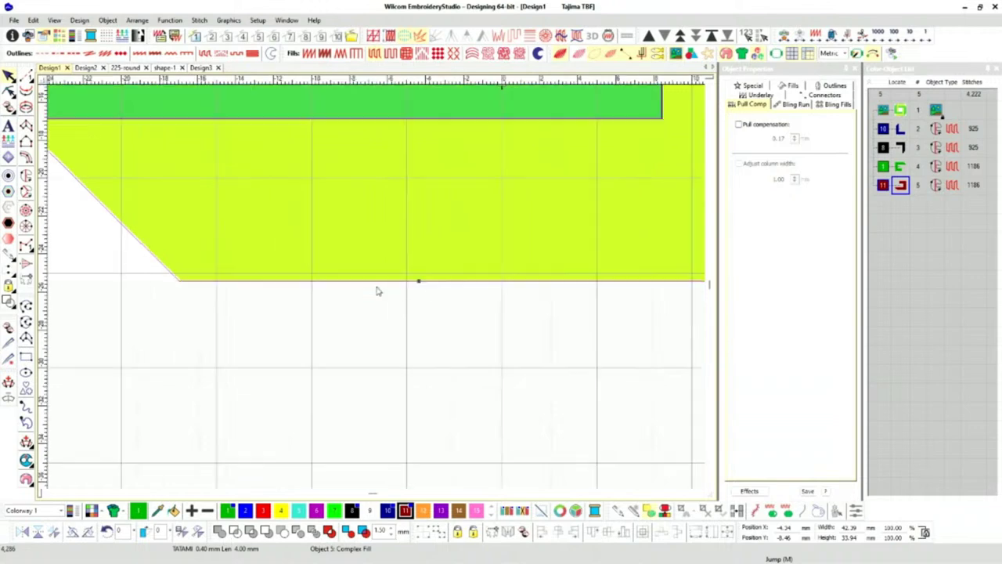
Reshape the dark red fill by moving its two lower-edge corner nodes up onto the yellow area's bottom edge.
{"action": "key", "text": "h"}
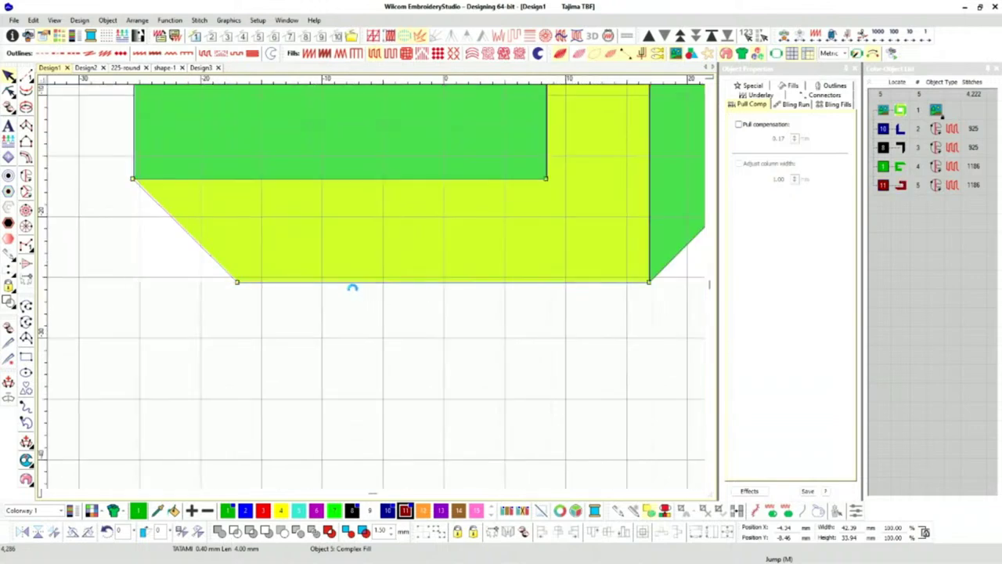
{"action": "left_click", "coordinate": [237, 281]}
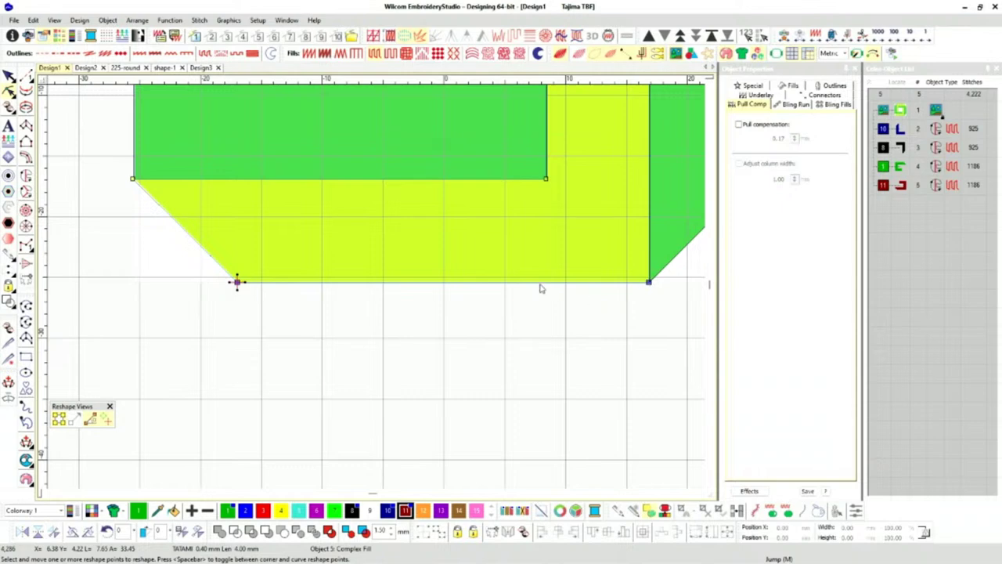
{"action": "scroll", "coordinate": [378, 291], "scroll_direction": "up", "scroll_amount": 4}
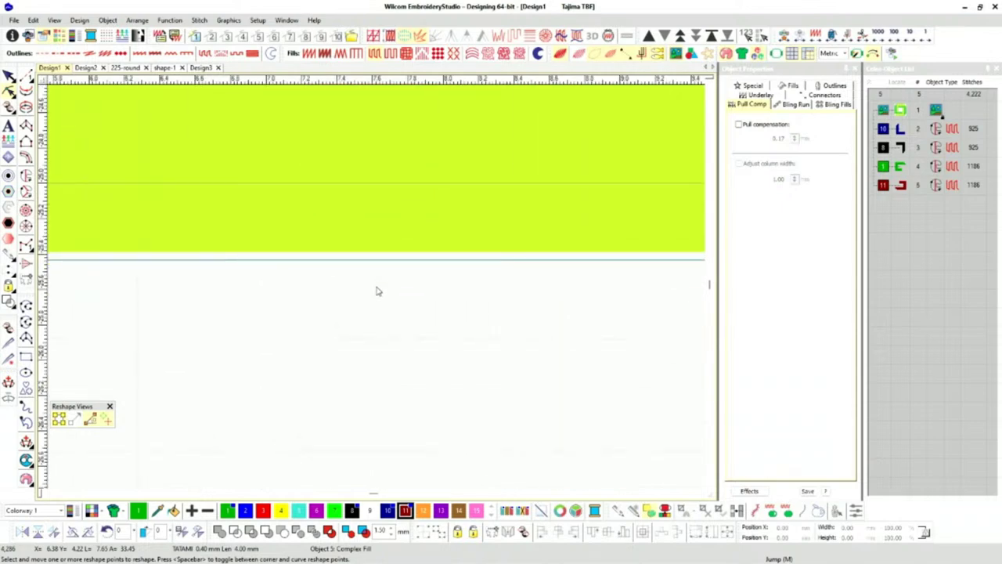
{"action": "left_click", "coordinate": [377, 291]}
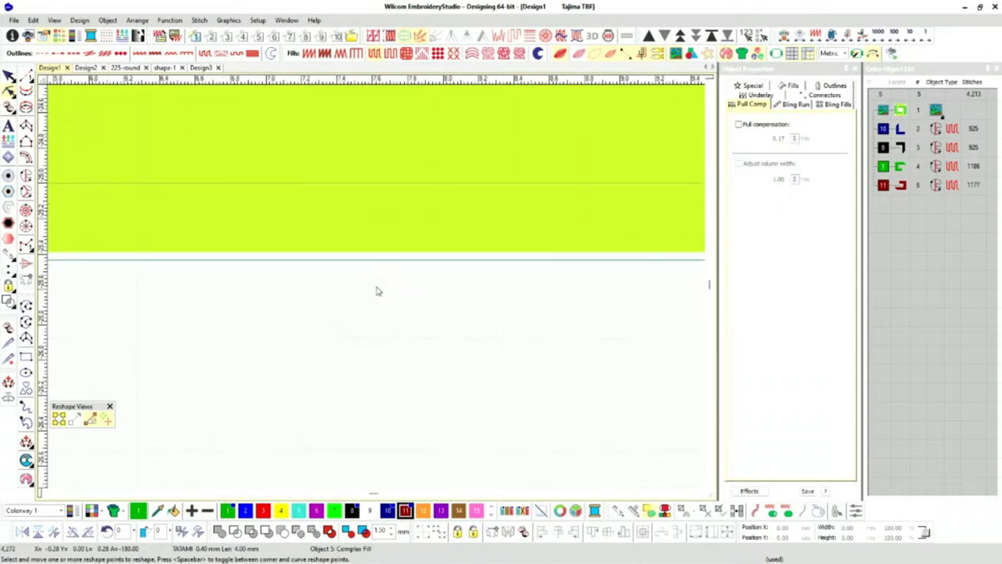
{"action": "scroll", "coordinate": [376, 290], "scroll_direction": "down", "scroll_amount": 4}
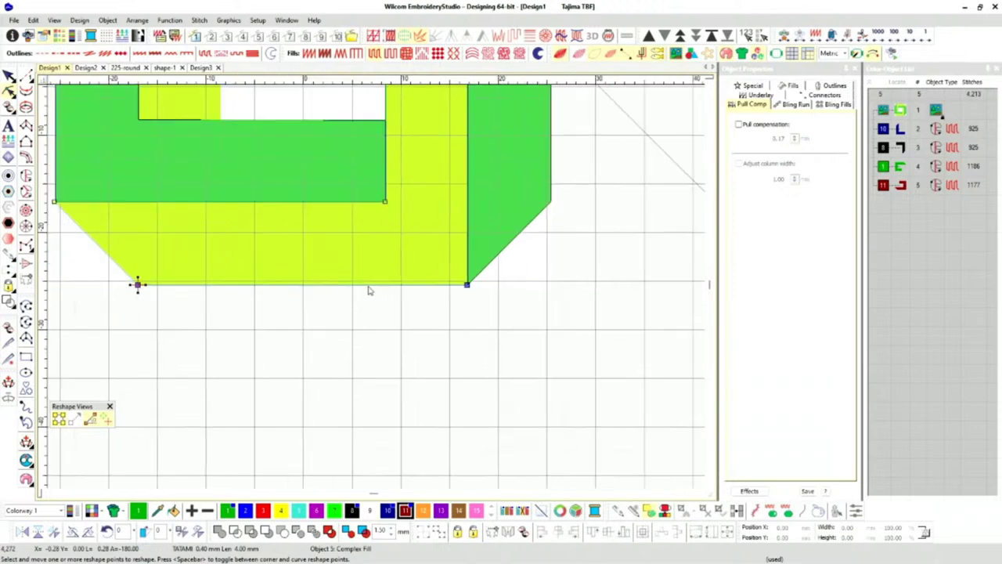
{"action": "scroll", "coordinate": [370, 291], "scroll_direction": "left", "scroll_amount": 3}
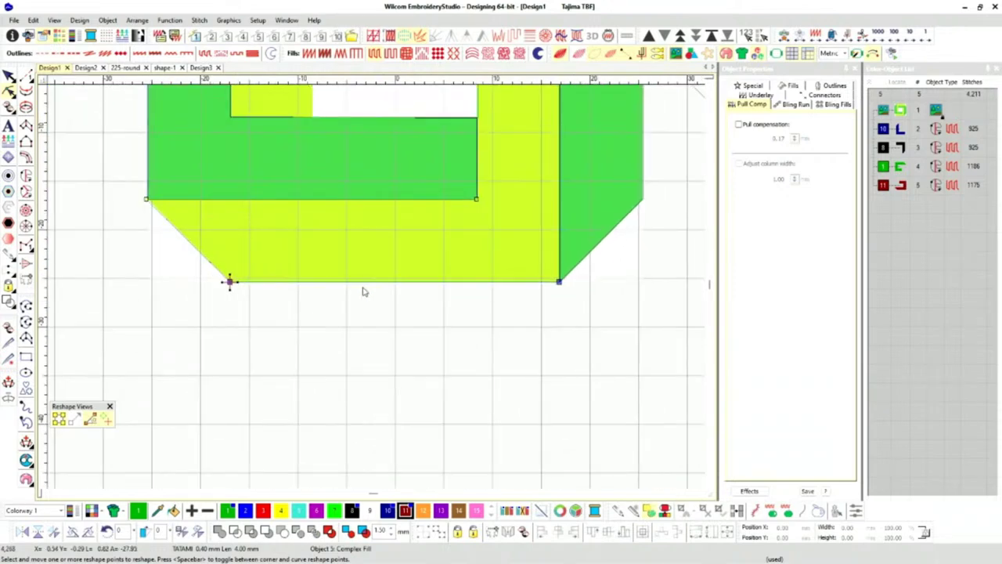
Examine how closely the dark red outline follows the yellow area's bottom edge and lower-right corner.
{"action": "scroll", "coordinate": [371, 290], "scroll_direction": "up", "scroll_amount": 3}
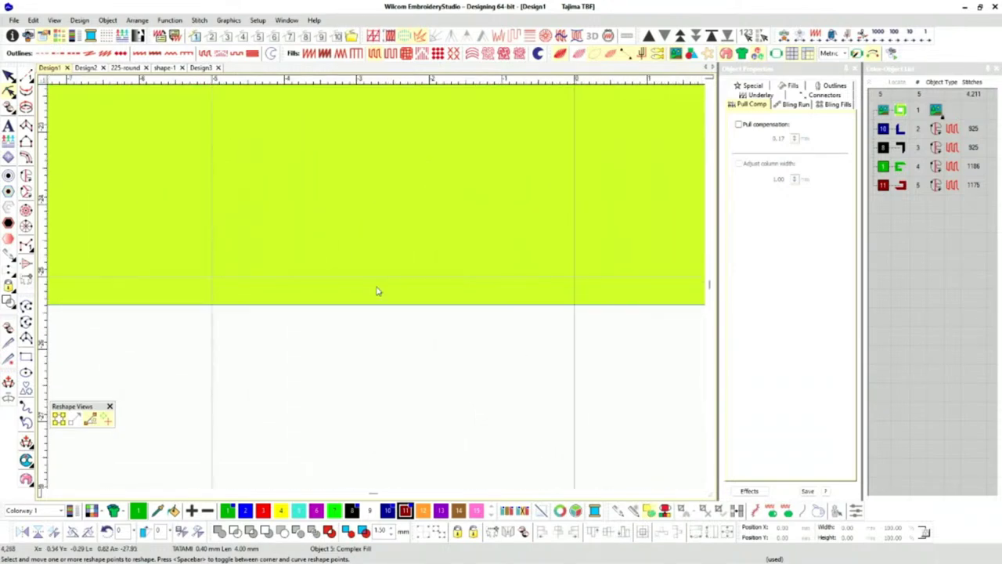
{"action": "scroll", "coordinate": [377, 291], "scroll_direction": "down", "scroll_amount": 3}
{"action": "scroll", "coordinate": [362, 303], "scroll_direction": "up", "scroll_amount": 4}
{"action": "scroll", "coordinate": [374, 297], "scroll_direction": "down", "scroll_amount": 2}
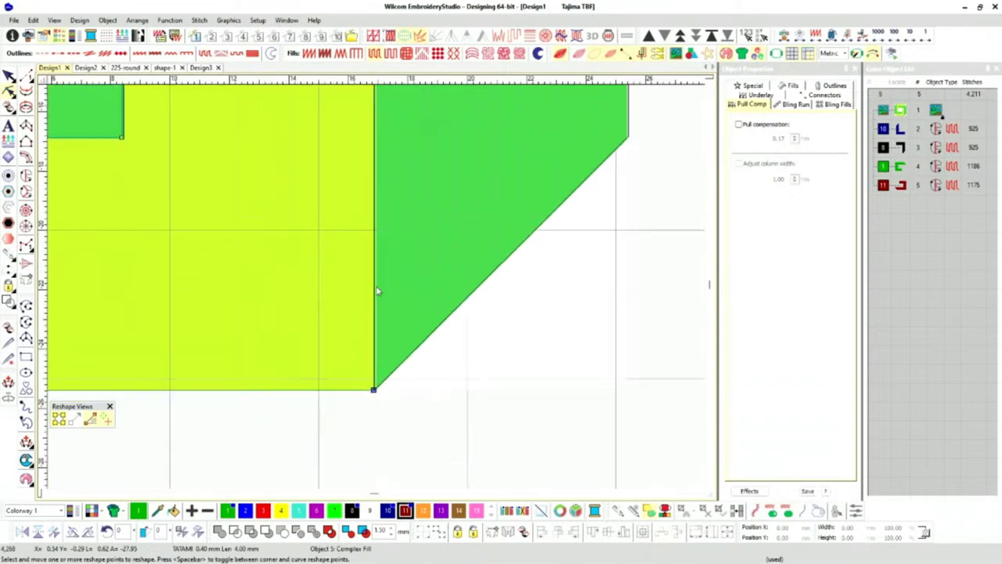
{"action": "scroll", "coordinate": [383, 321], "scroll_direction": "up", "scroll_amount": 5}
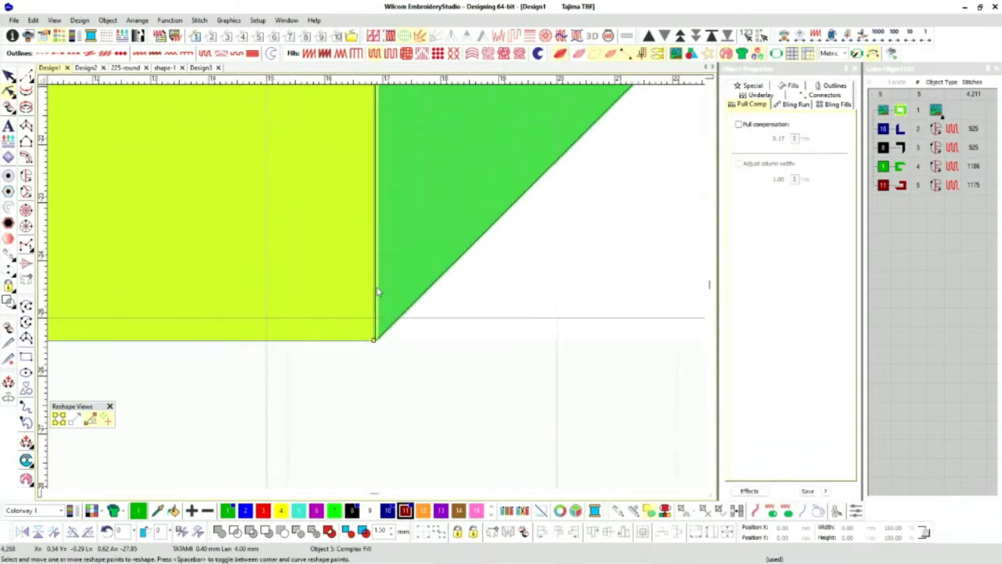
{"action": "scroll", "coordinate": [387, 320], "scroll_direction": "down", "scroll_amount": 2}
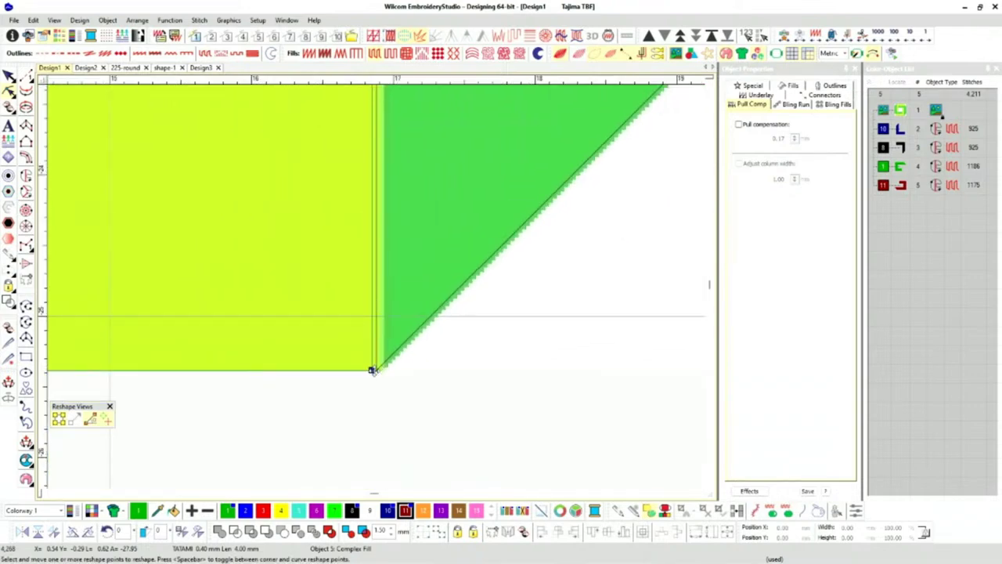
{"action": "scroll", "coordinate": [401, 281], "scroll_direction": "down", "scroll_amount": 4}
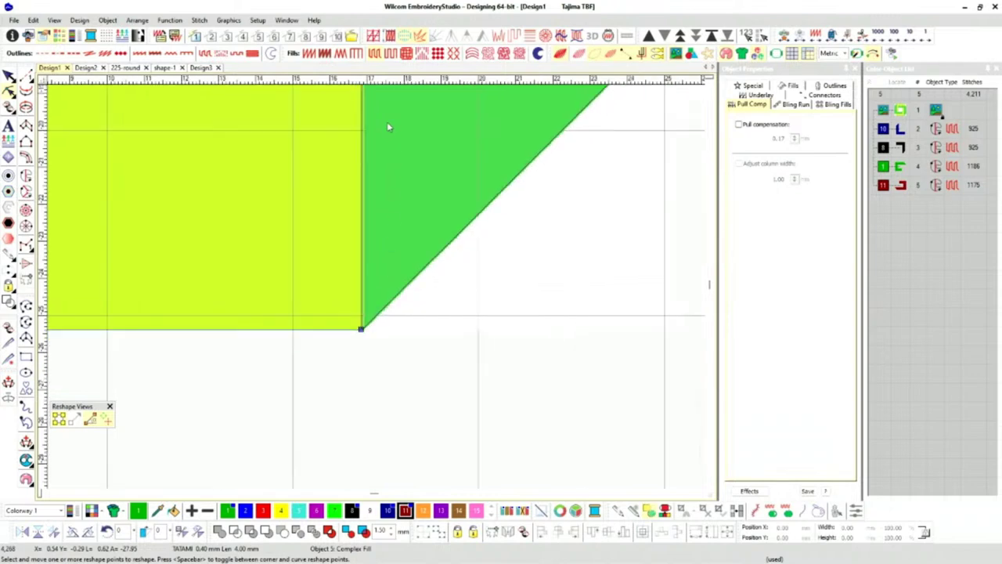
{"action": "scroll", "coordinate": [372, 270], "scroll_direction": "down", "scroll_amount": 2}
Move the dark red fill's upper-right corner node outward to the yellow area's corner inside the black L.
{"action": "scroll", "coordinate": [378, 286], "scroll_direction": "up", "scroll_amount": 5}
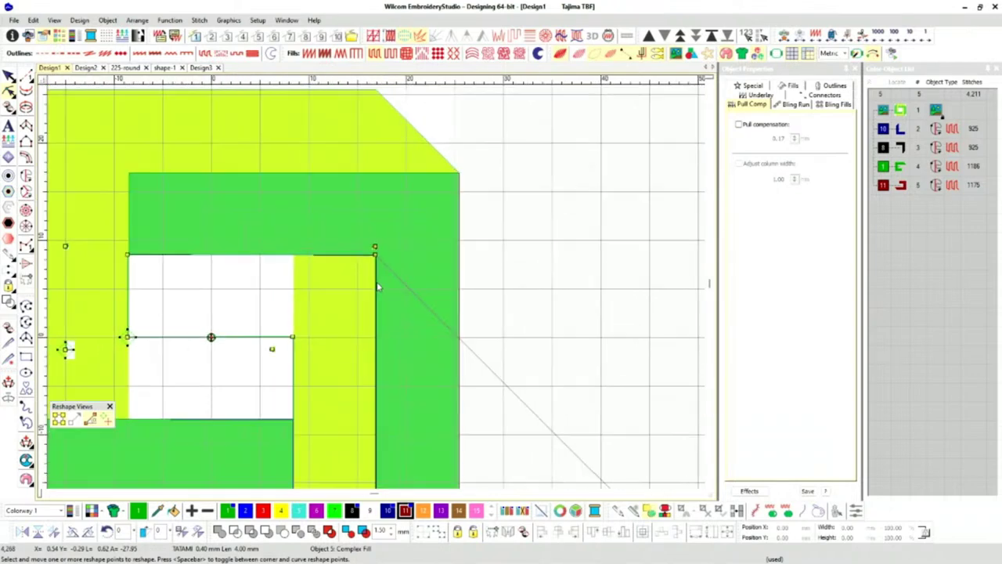
{"action": "scroll", "coordinate": [378, 292], "scroll_direction": "up", "scroll_amount": 3}
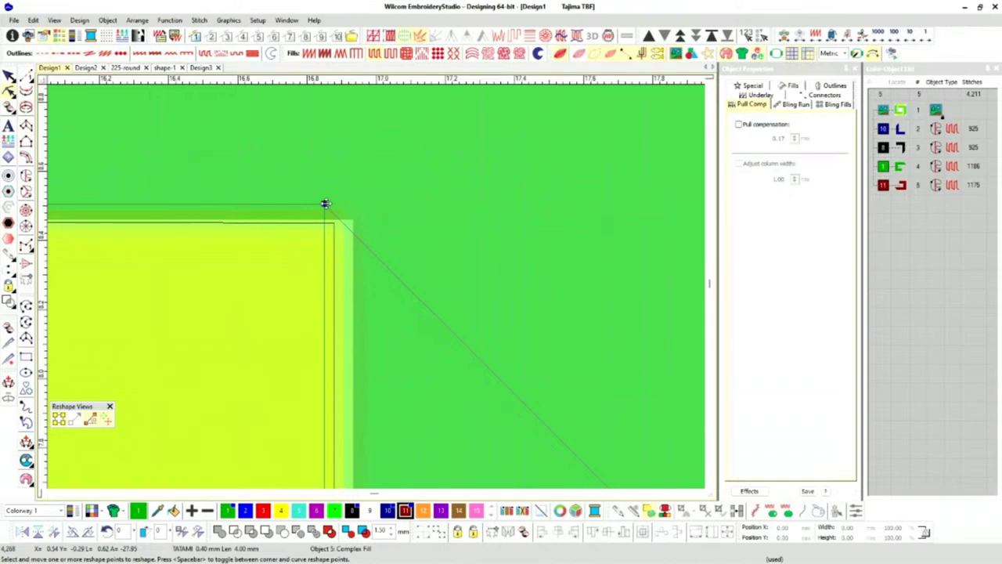
{"action": "left_click", "coordinate": [325, 205]}
{"action": "left_click_drag", "start_coordinate": [325, 204], "coordinate": [352, 208]}
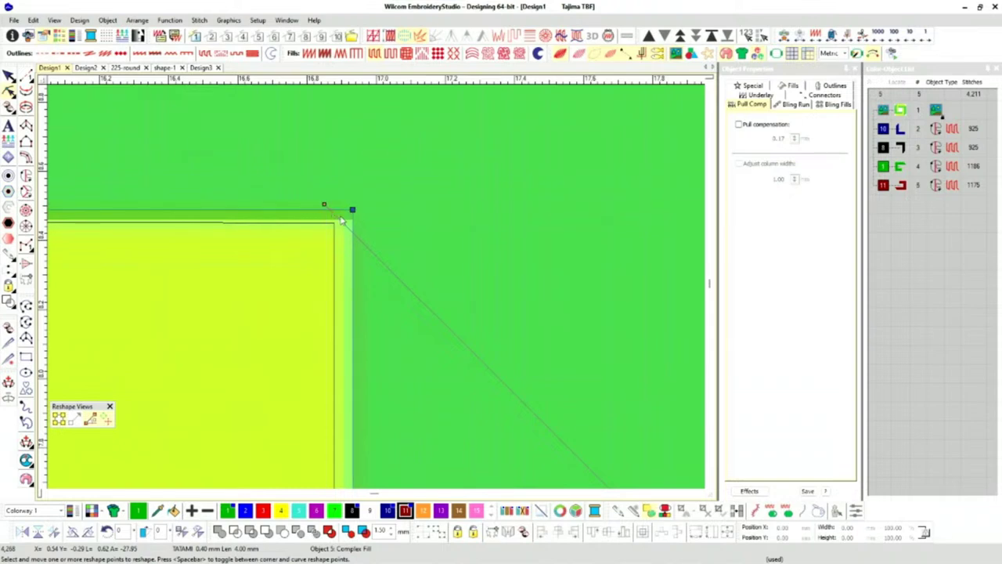
{"action": "scroll", "coordinate": [419, 280], "scroll_direction": "down", "scroll_amount": 3}
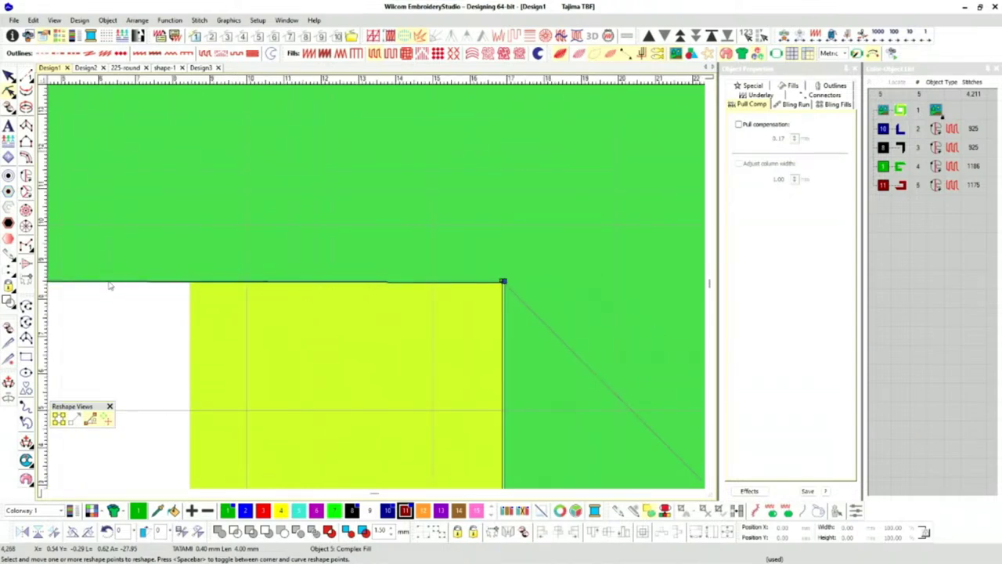
Shift the dark red fill's two left nodes at the central square onto the yellow edge and finish reshaping in realistic rendering.
{"action": "scroll", "coordinate": [368, 291], "scroll_direction": "down", "scroll_amount": 2}
{"action": "scroll", "coordinate": [391, 291], "scroll_direction": "down", "scroll_amount": 1}
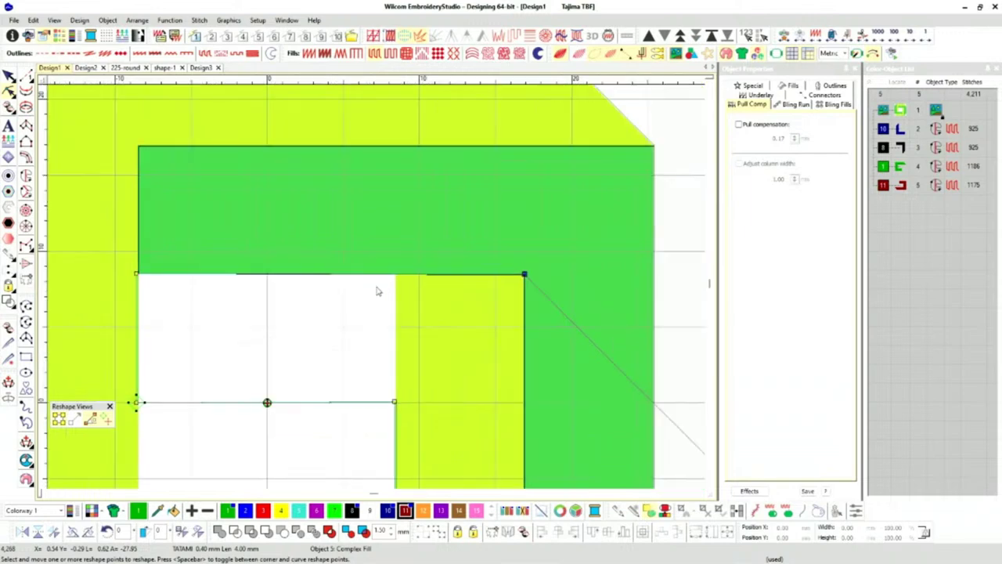
{"action": "left_click_drag", "start_coordinate": [103, 253], "coordinate": [160, 411]}
{"action": "scroll", "coordinate": [134, 403], "scroll_direction": "up", "scroll_amount": 2}
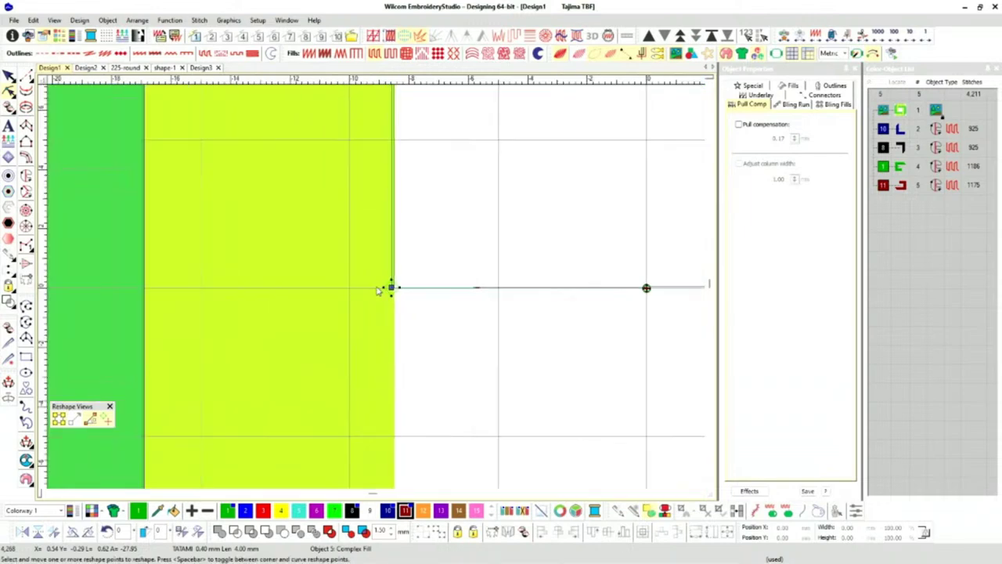
{"action": "scroll", "coordinate": [415, 293], "scroll_direction": "up", "scroll_amount": 1}
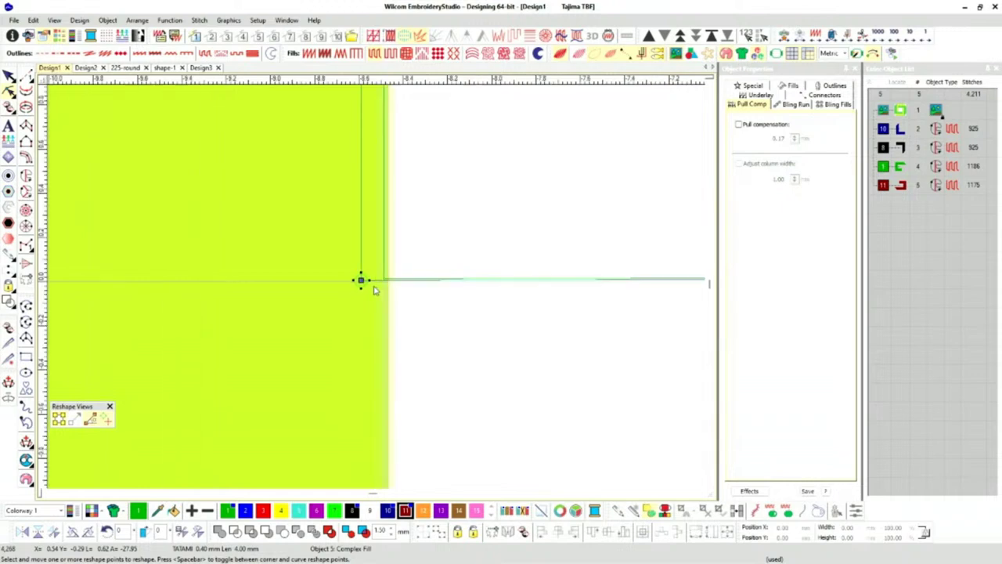
{"action": "left_click_drag", "start_coordinate": [360, 280], "coordinate": [389, 280]}
{"action": "scroll", "coordinate": [436, 293], "scroll_direction": "up", "scroll_amount": 2}
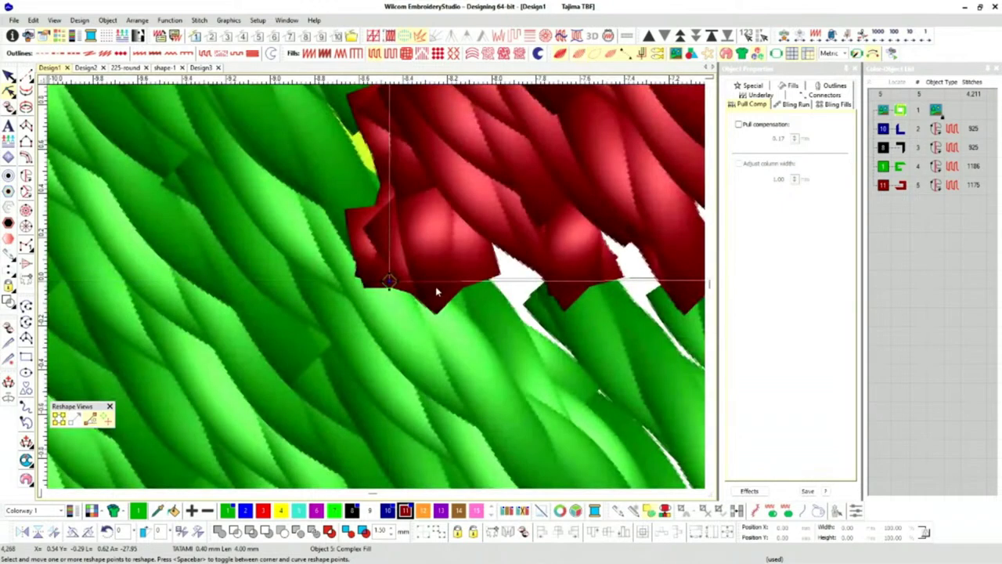
{"action": "scroll", "coordinate": [378, 292], "scroll_direction": "down", "scroll_amount": 4}
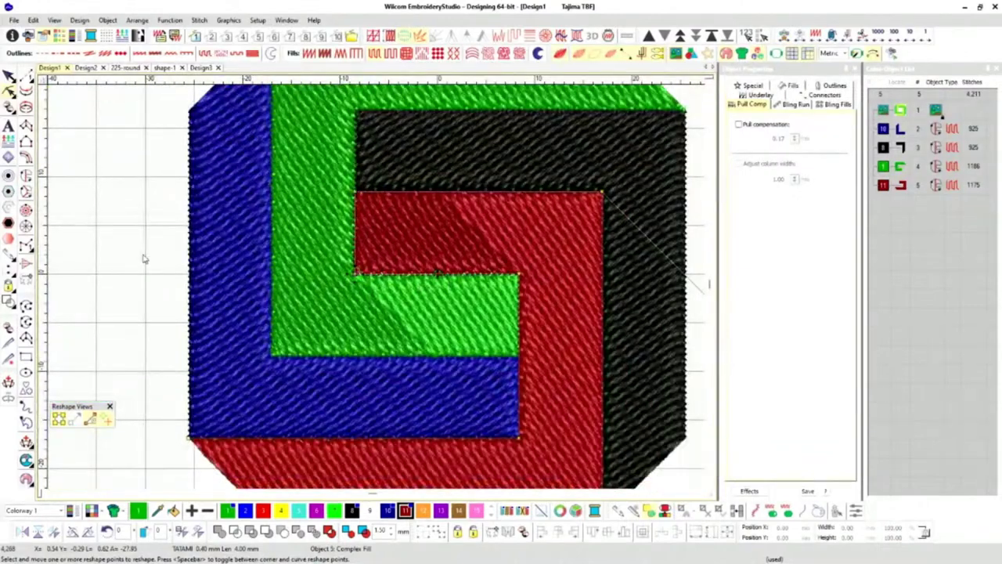
{"action": "scroll", "coordinate": [452, 276], "scroll_direction": "down", "scroll_amount": 1}
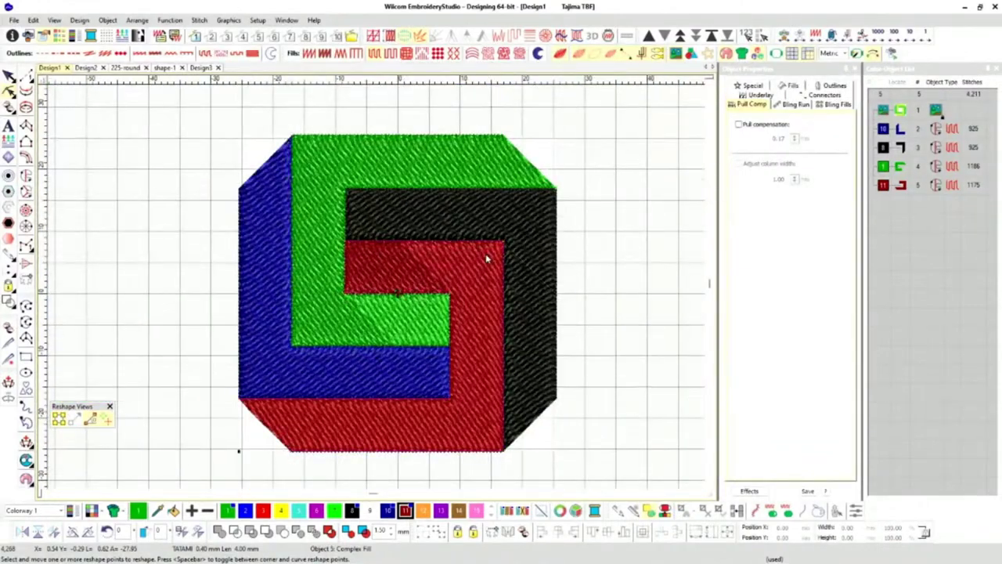
{"action": "key", "text": "Escape"}
{"action": "key", "text": "Escape"}
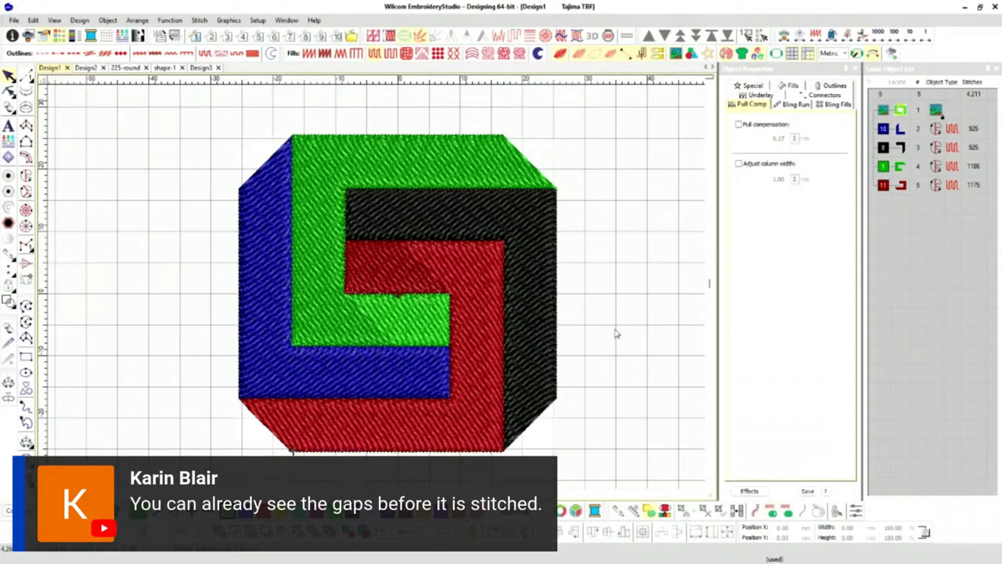
Compare the design as outlines and as realistic stitches, and review the blue, black, green and dark red fills in stitching order.
{"action": "key", "text": "t"}
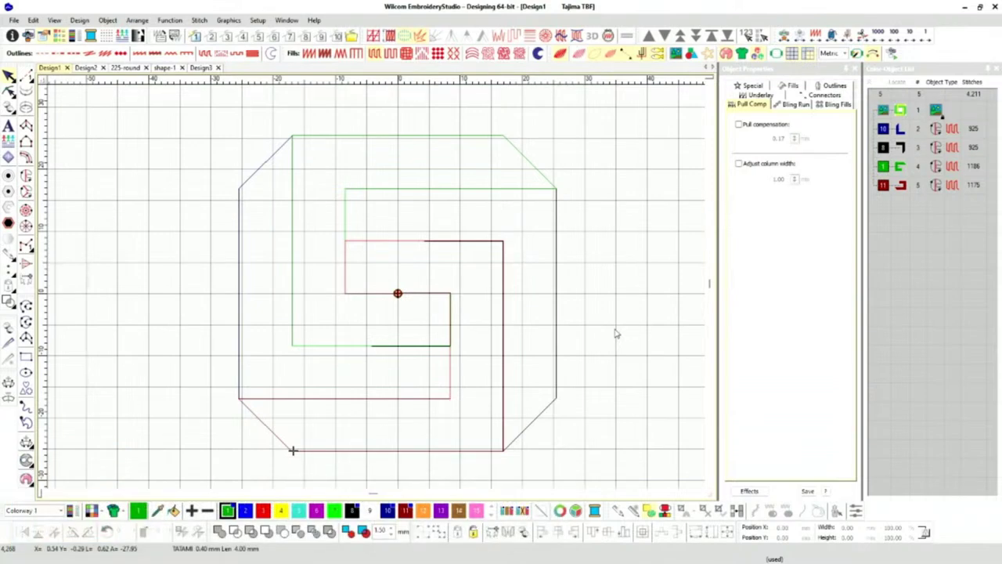
{"action": "key", "text": "t"}
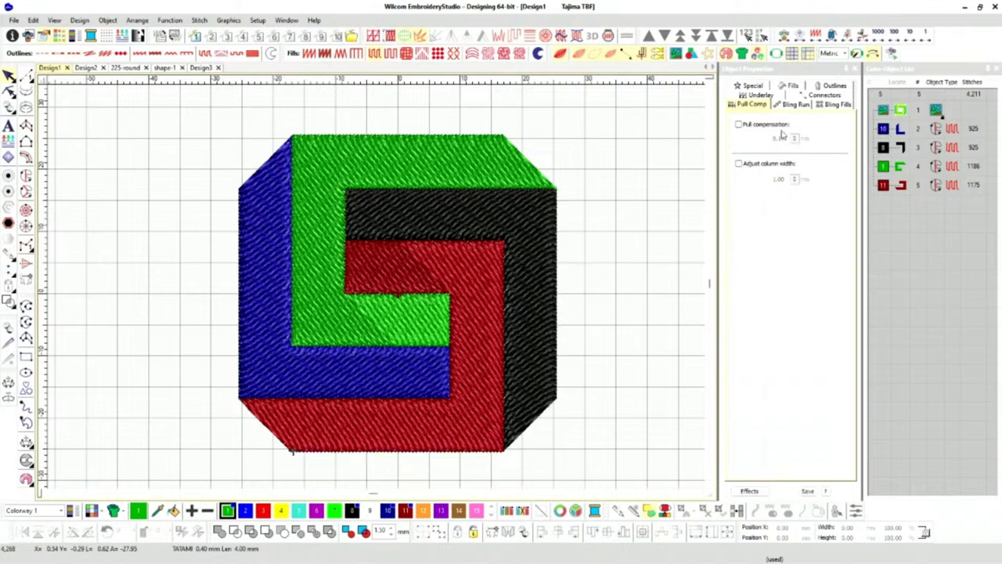
{"action": "left_click", "coordinate": [884, 129]}
{"action": "left_click", "coordinate": [886, 147]}
{"action": "left_click", "coordinate": [886, 166]}
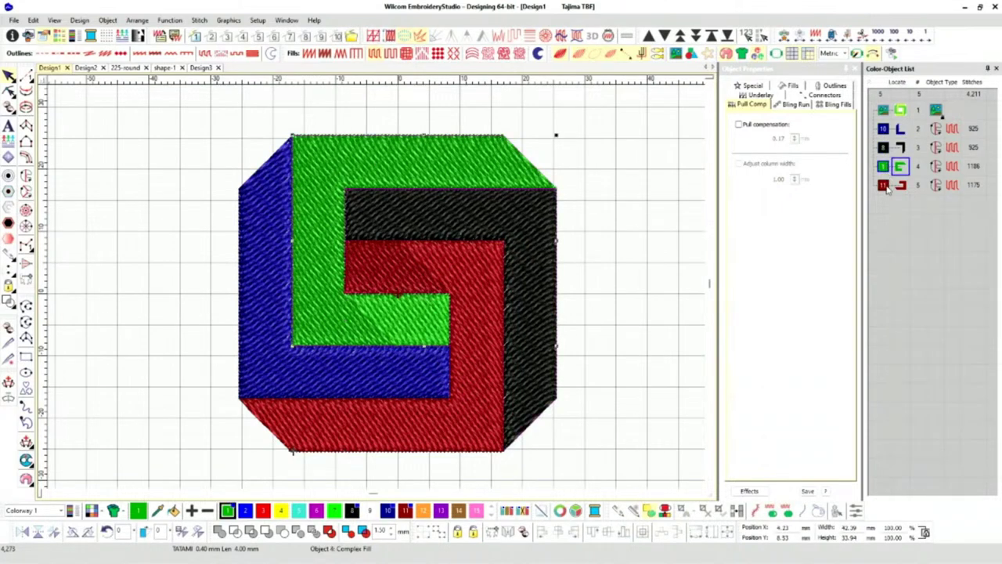
{"action": "left_click", "coordinate": [885, 185]}
{"action": "left_click", "coordinate": [886, 132]}
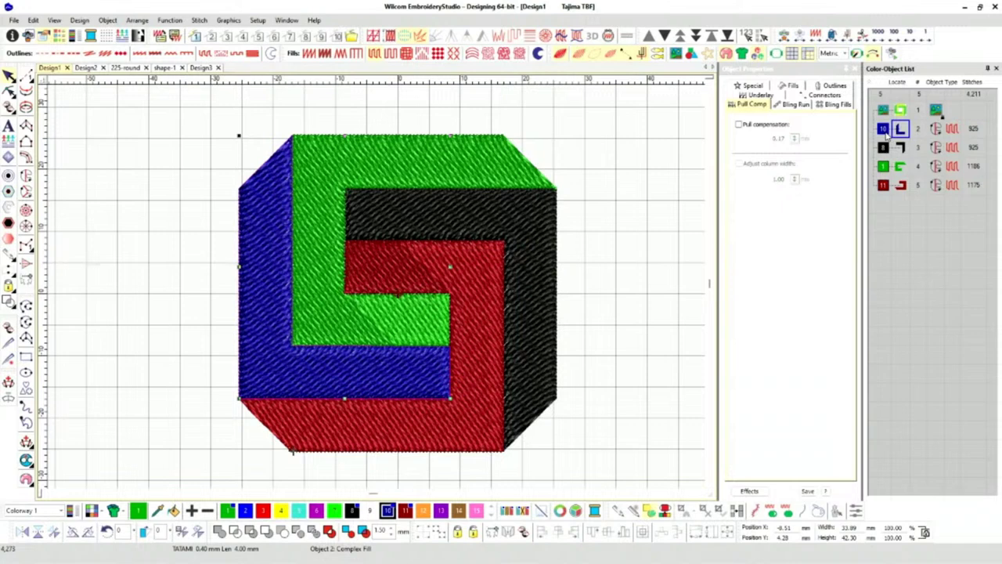
{"action": "left_click", "coordinate": [885, 149]}
{"action": "left_click", "coordinate": [883, 167]}
{"action": "left_click", "coordinate": [884, 185]}
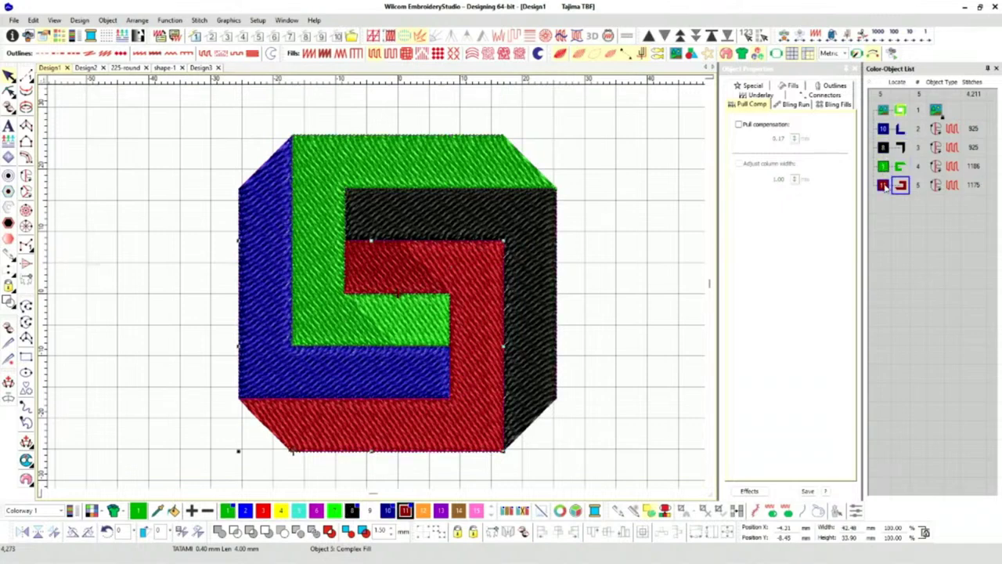
{"action": "left_click", "coordinate": [633, 249]}
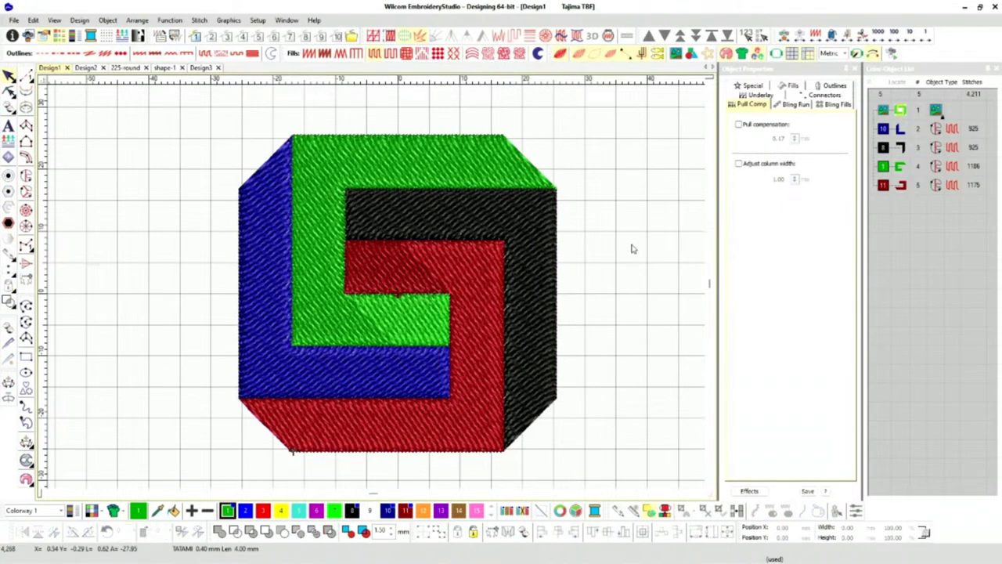
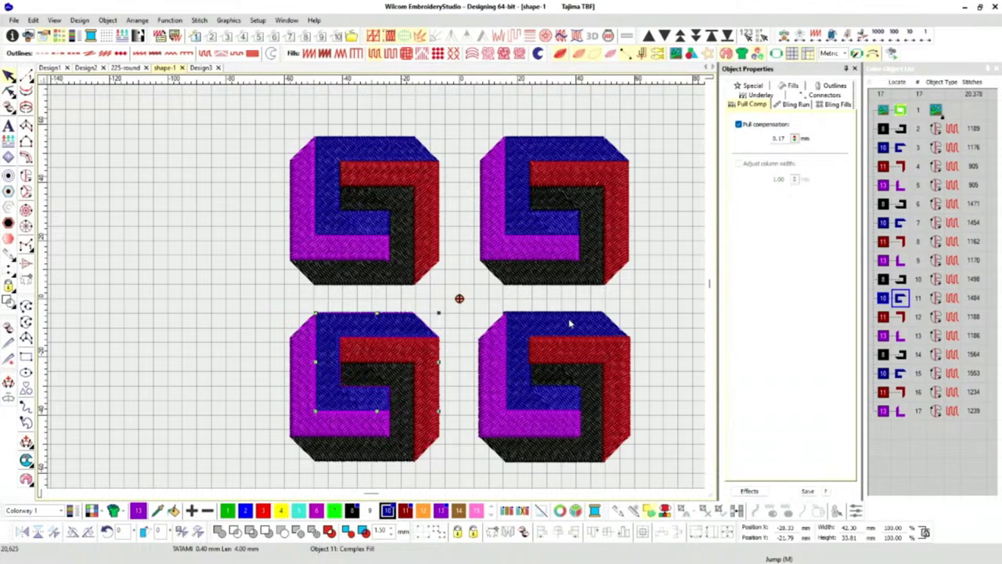
Check the pull compensation of the lower-right shape's blue and purple fills and examine the stitch overlap along their shared edge.
{"action": "left_click", "coordinate": [570, 323]}
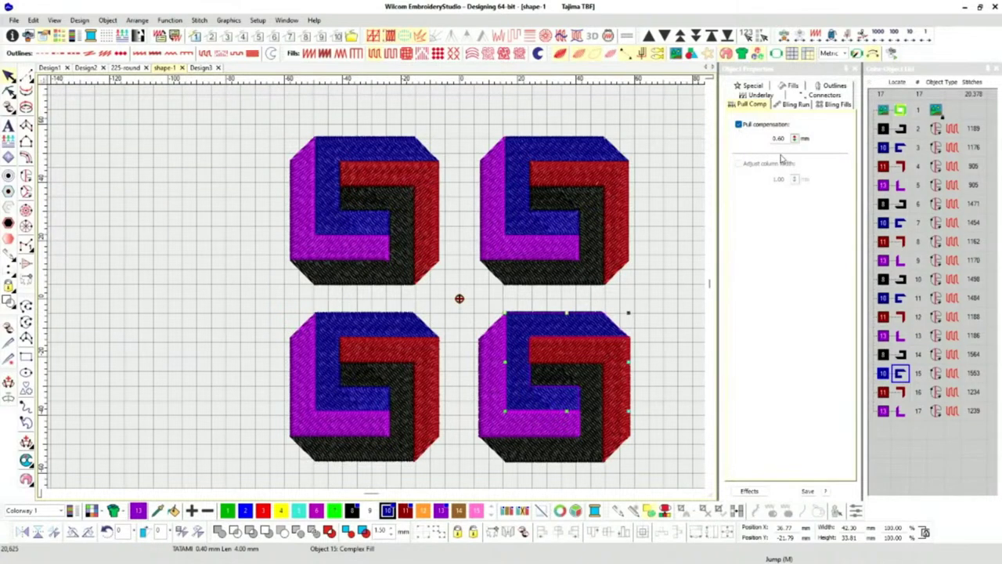
{"action": "left_click", "coordinate": [489, 362]}
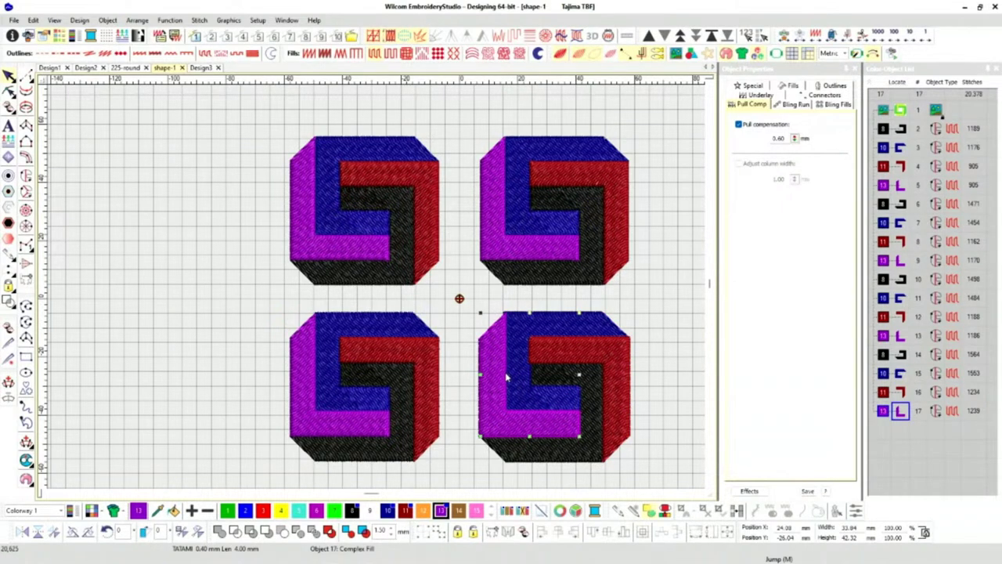
{"action": "scroll", "coordinate": [377, 291], "scroll_direction": "up", "scroll_amount": 5}
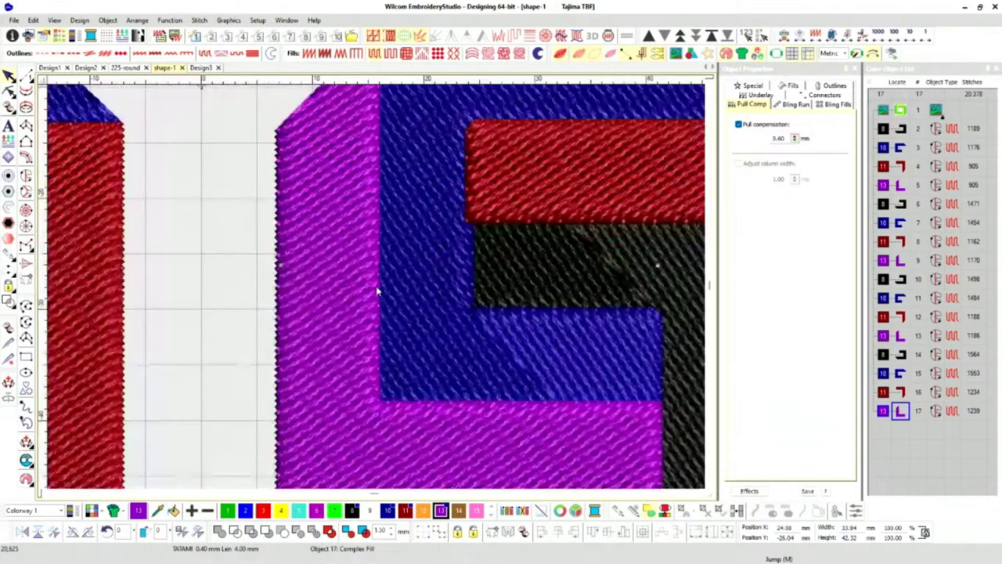
{"action": "scroll", "coordinate": [374, 293], "scroll_direction": "up", "scroll_amount": 5}
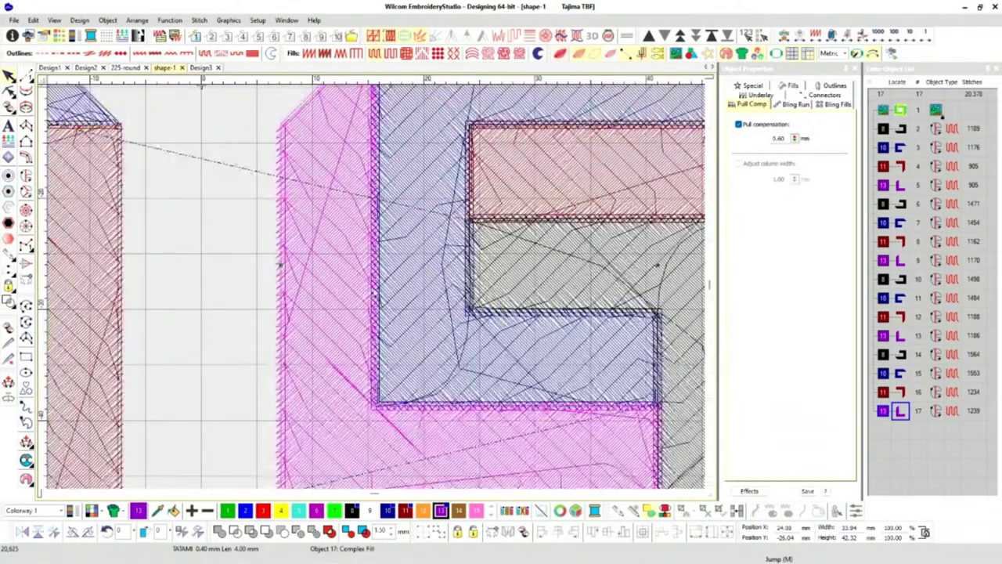
{"action": "scroll", "coordinate": [378, 289], "scroll_direction": "up", "scroll_amount": 3}
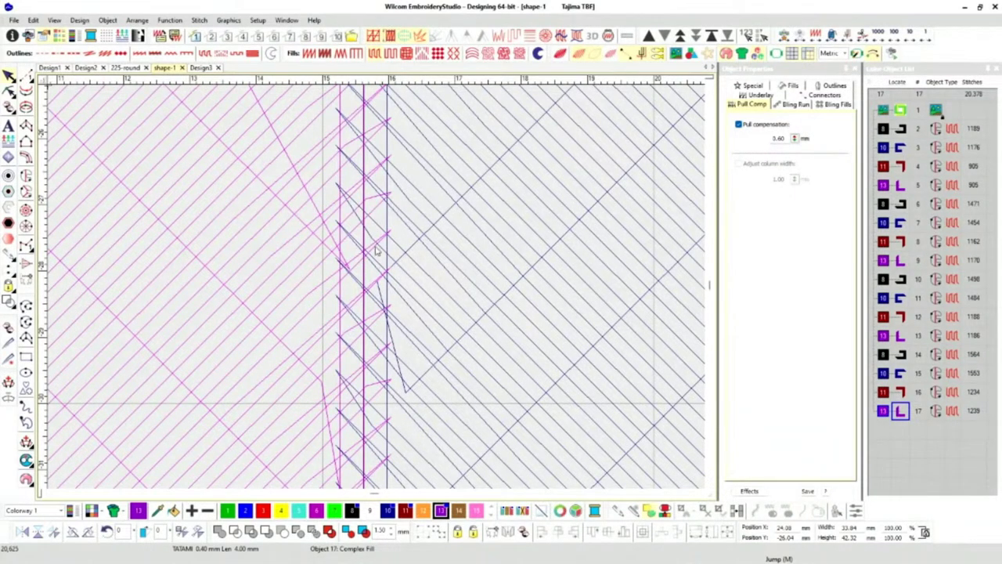
{"action": "scroll", "coordinate": [376, 291], "scroll_direction": "down", "scroll_amount": 2}
{"action": "key", "text": "t"}
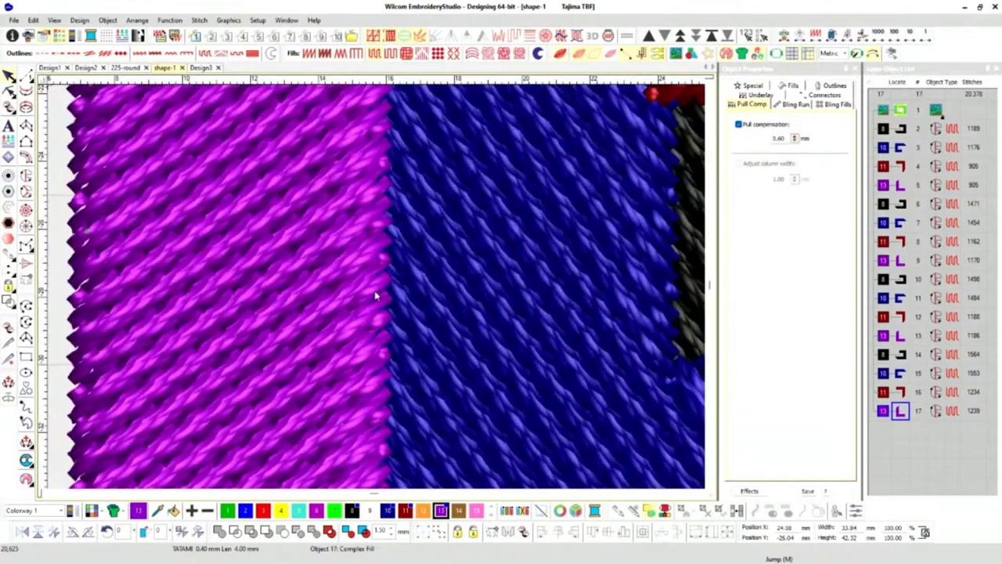
Measure the width of the overlap along the lower-right shape's blue and purple shared edge, with stitches shown as plain lines.
{"action": "scroll", "coordinate": [376, 292], "scroll_direction": "down", "scroll_amount": 1}
{"action": "scroll", "coordinate": [376, 291], "scroll_direction": "down", "scroll_amount": 2}
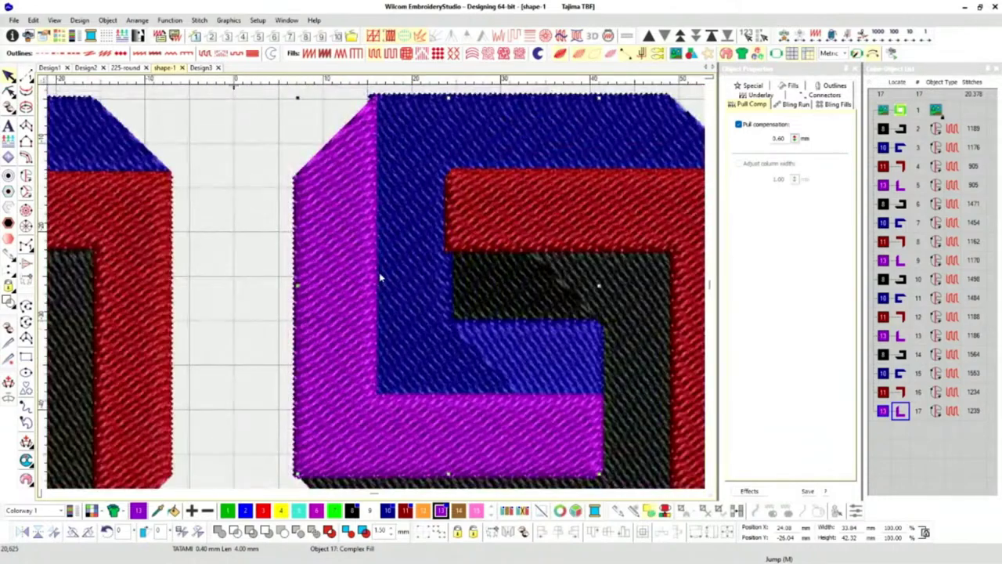
{"action": "key", "text": "t"}
{"action": "scroll", "coordinate": [378, 352], "scroll_direction": "up", "scroll_amount": 2}
{"action": "scroll", "coordinate": [379, 291], "scroll_direction": "up", "scroll_amount": 3}
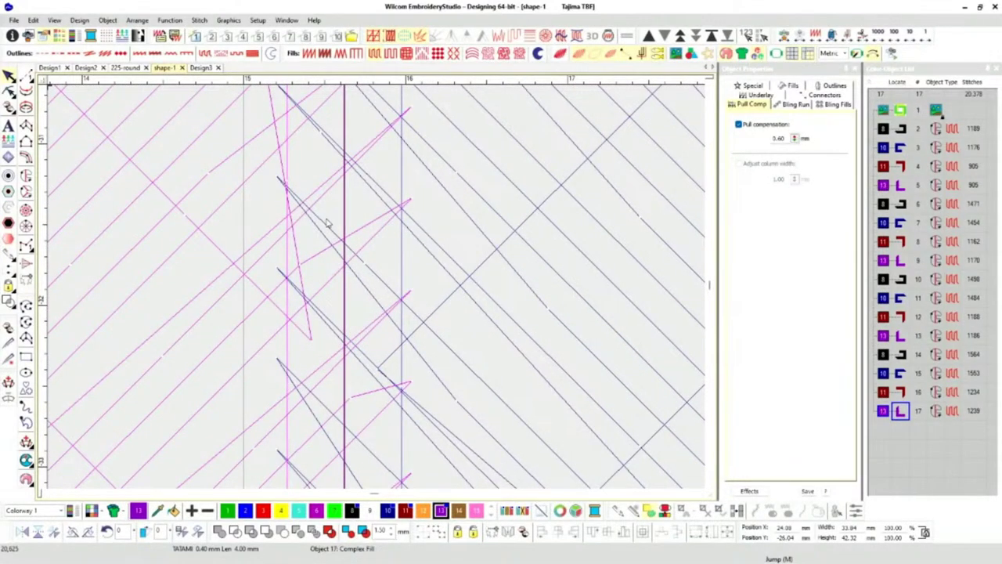
{"action": "key", "text": "m"}
{"action": "left_click", "coordinate": [282, 273]}
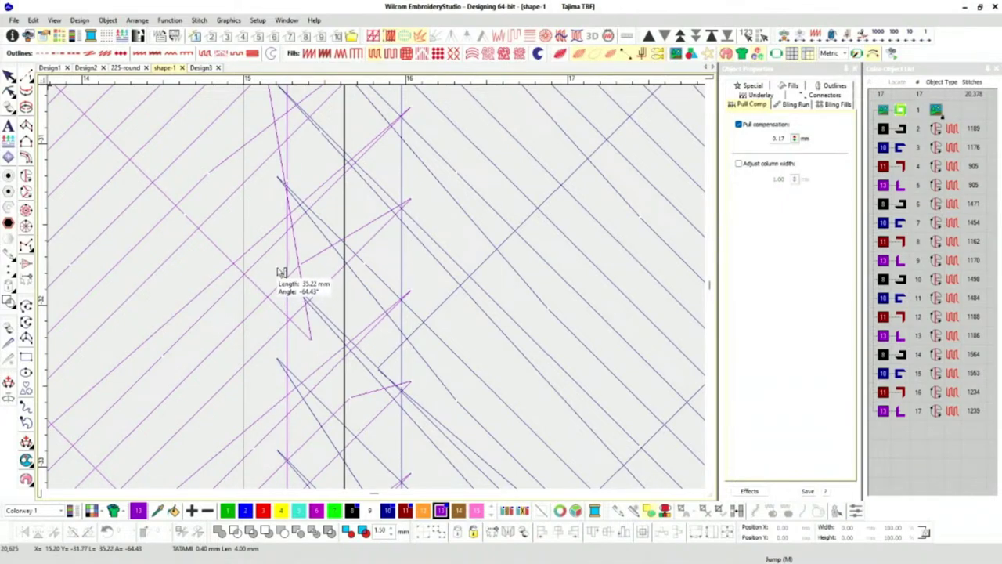
{"action": "left_click", "coordinate": [278, 270]}
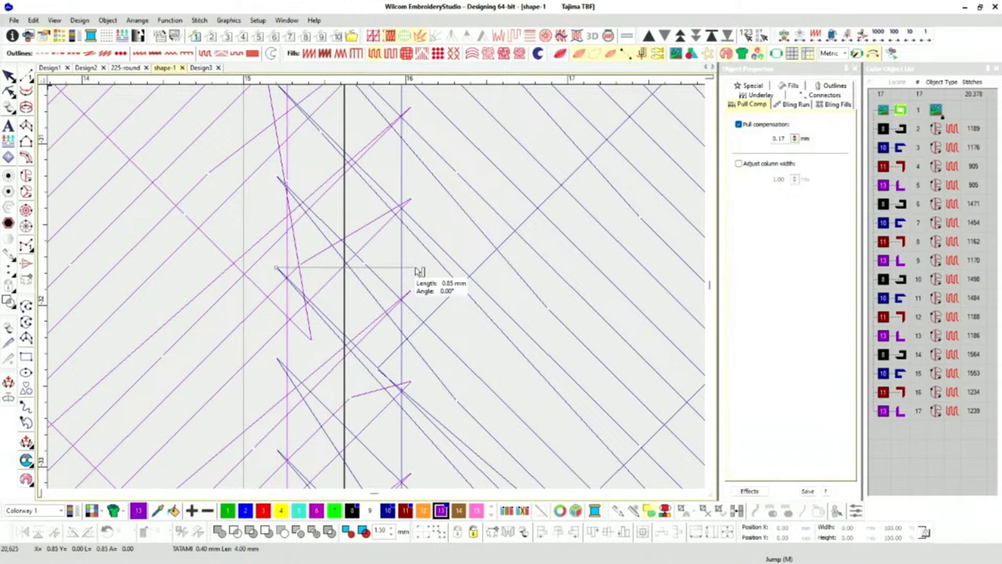
Examine the blue and purple stitch ends at closer range and measure their overlap a second time.
{"action": "key", "text": "t"}
{"action": "key", "text": "t"}
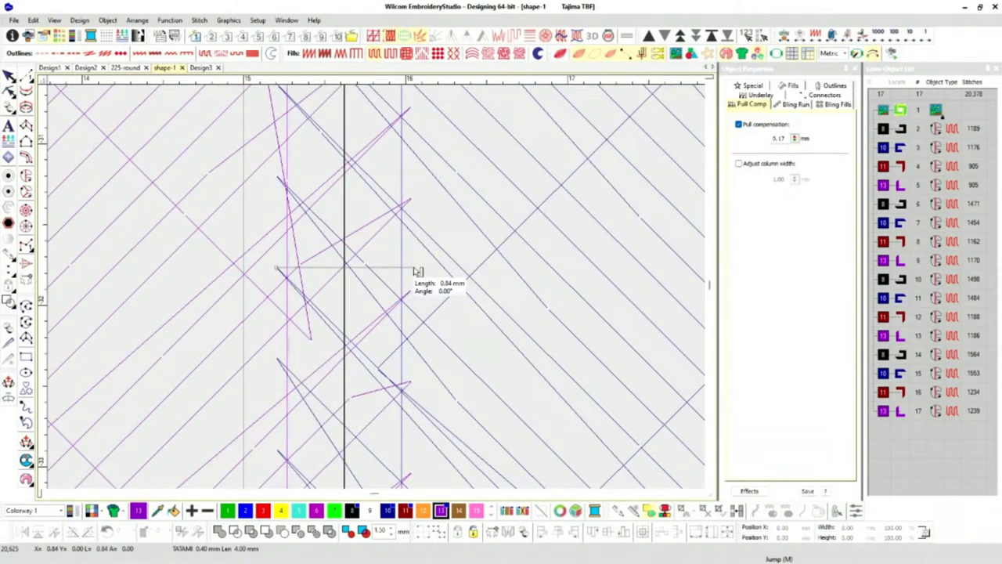
{"action": "scroll", "coordinate": [415, 274], "scroll_direction": "down", "scroll_amount": 6}
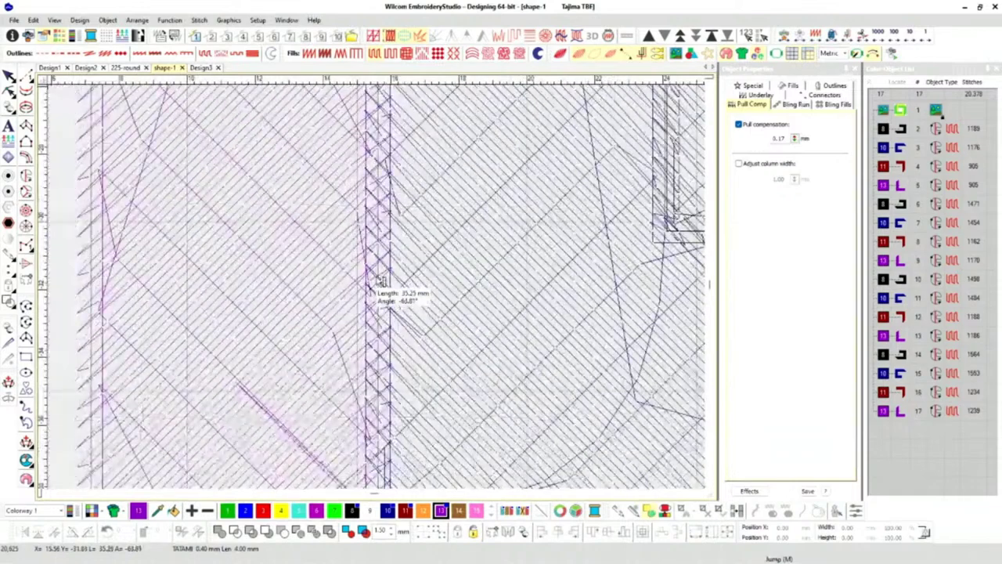
{"action": "scroll", "coordinate": [381, 283], "scroll_direction": "up", "scroll_amount": 3}
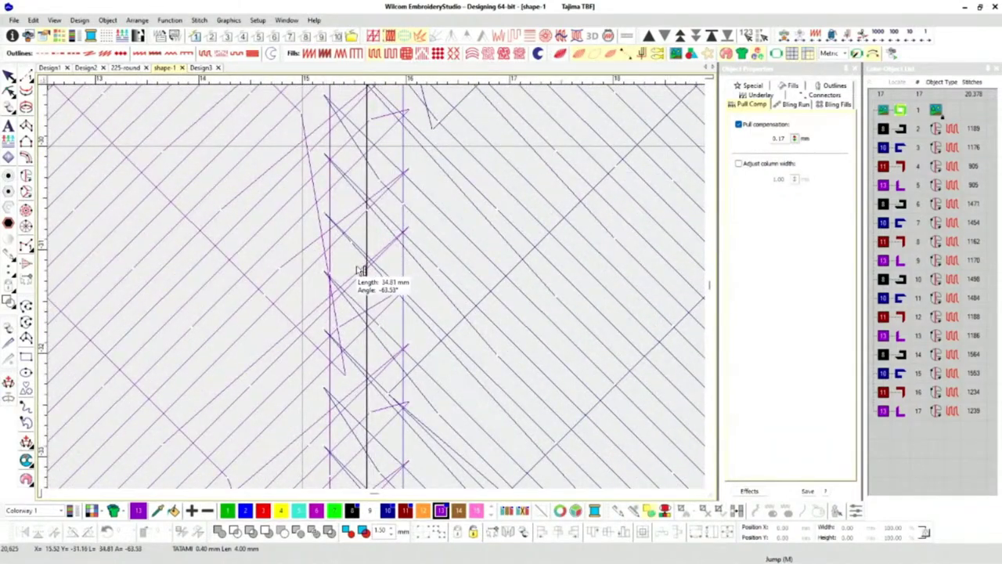
{"action": "left_click", "coordinate": [407, 230]}
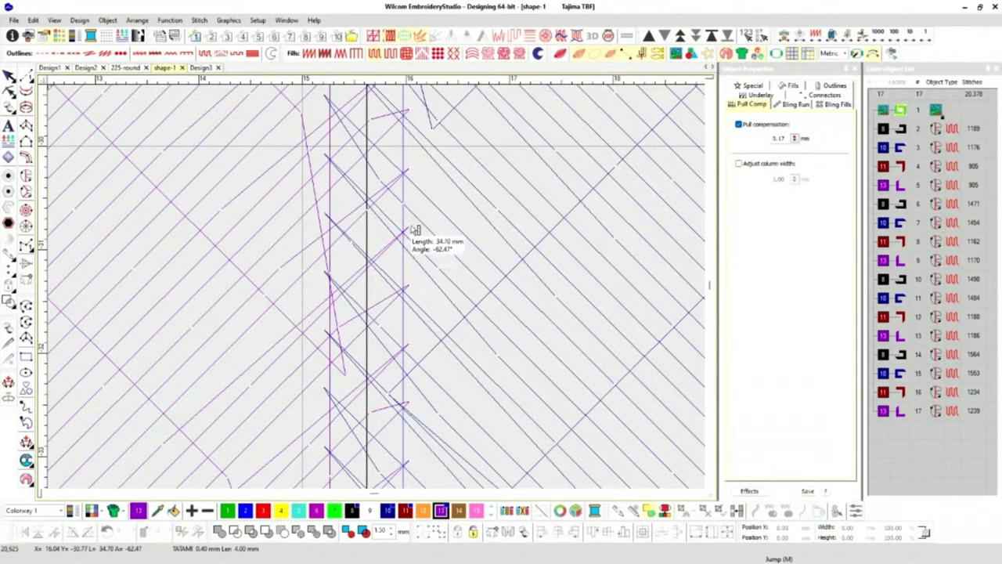
{"action": "left_click", "coordinate": [323, 271]}
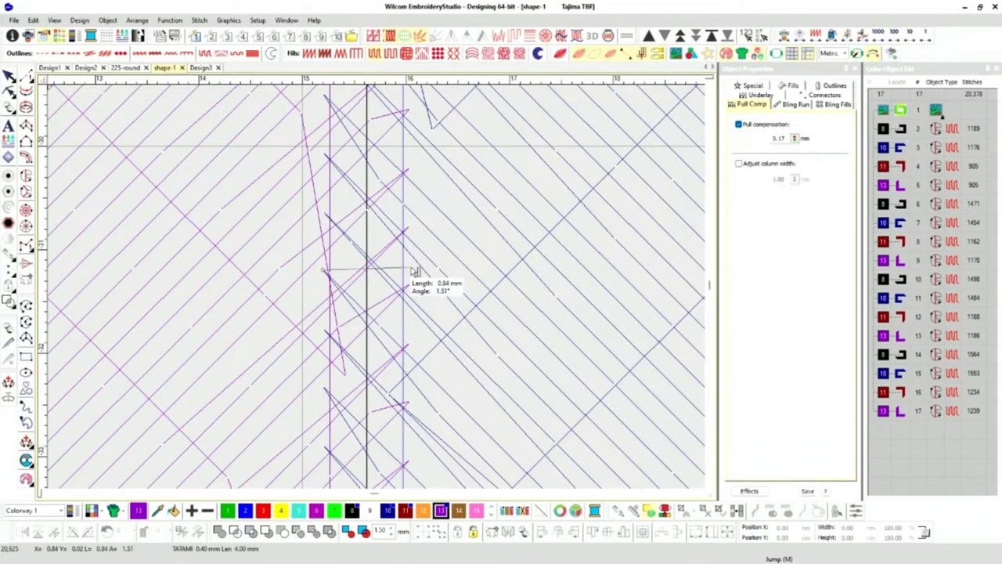
{"action": "scroll", "coordinate": [376, 290], "scroll_direction": "down", "scroll_amount": 3}
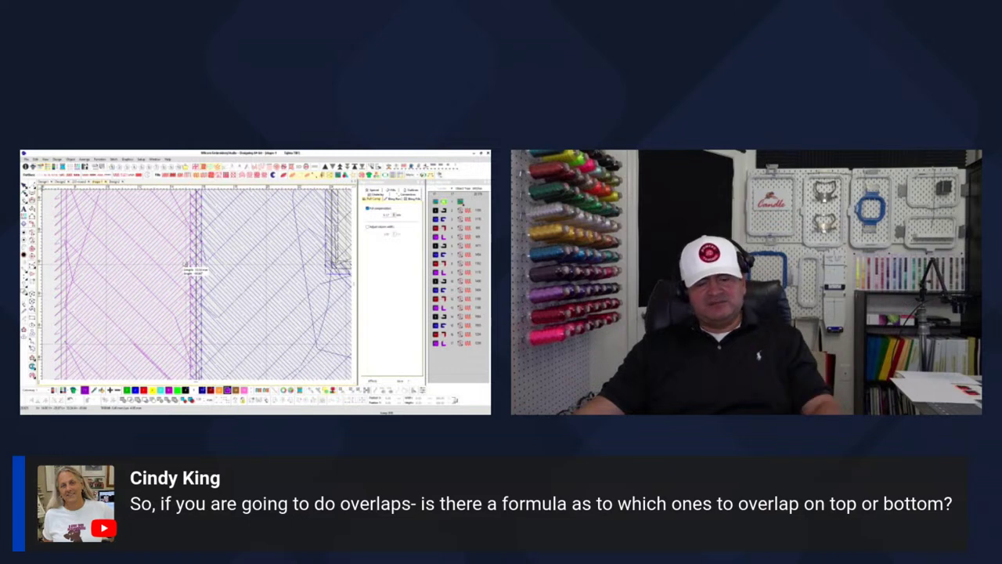
Return to realistic stitches and inspect the purple and black fills of the lower-right shape against the neighbouring copies.
{"action": "key", "text": "s"}
{"action": "key", "text": "s"}
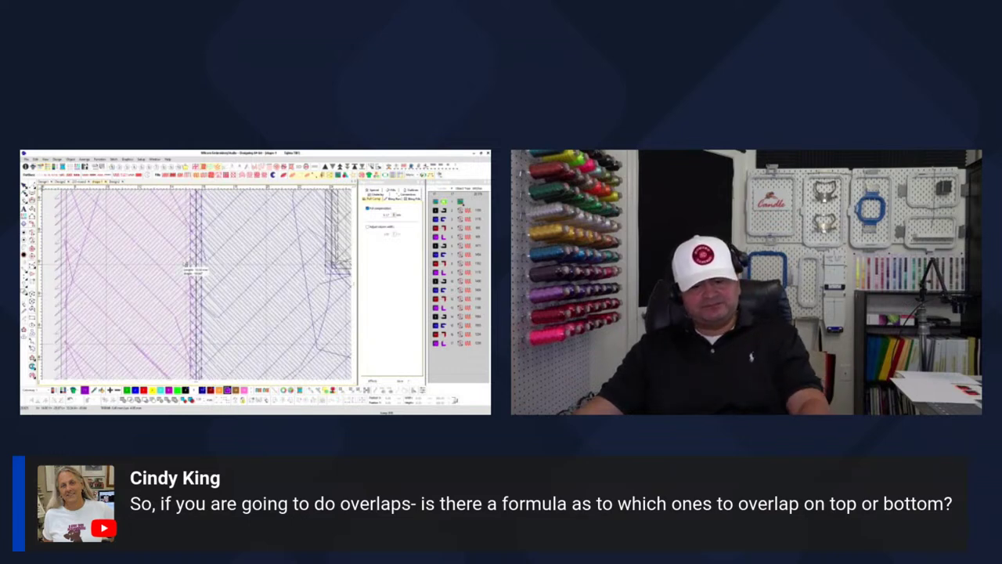
{"action": "key", "text": "t"}
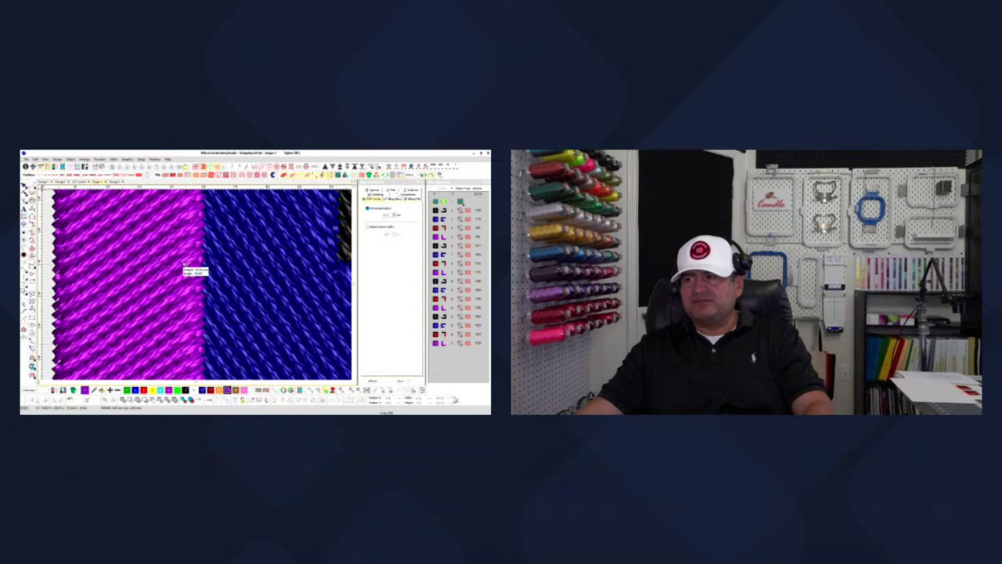
{"action": "scroll", "coordinate": [205, 277], "scroll_direction": "down", "scroll_amount": 5}
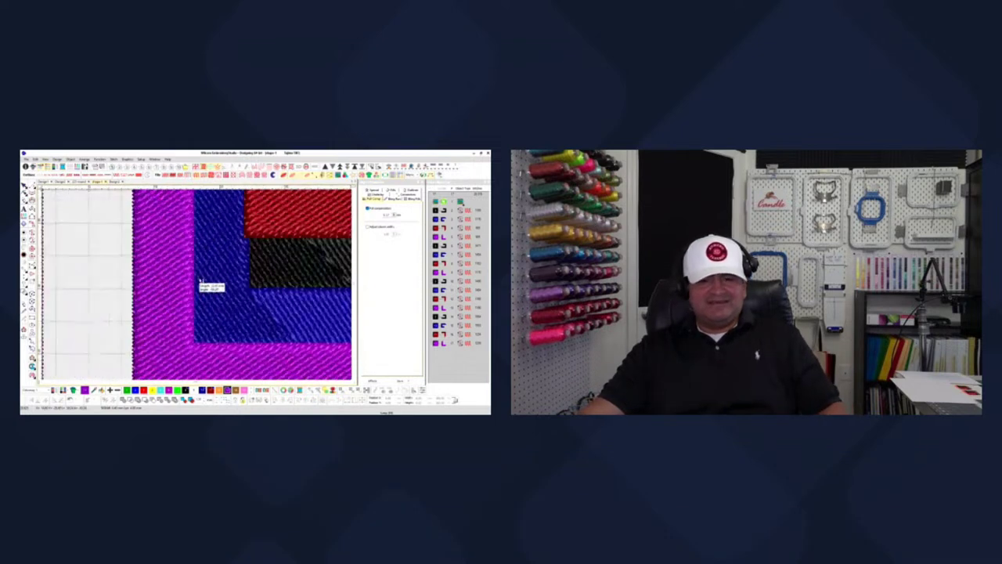
{"action": "scroll", "coordinate": [209, 279], "scroll_direction": "down", "scroll_amount": 1}
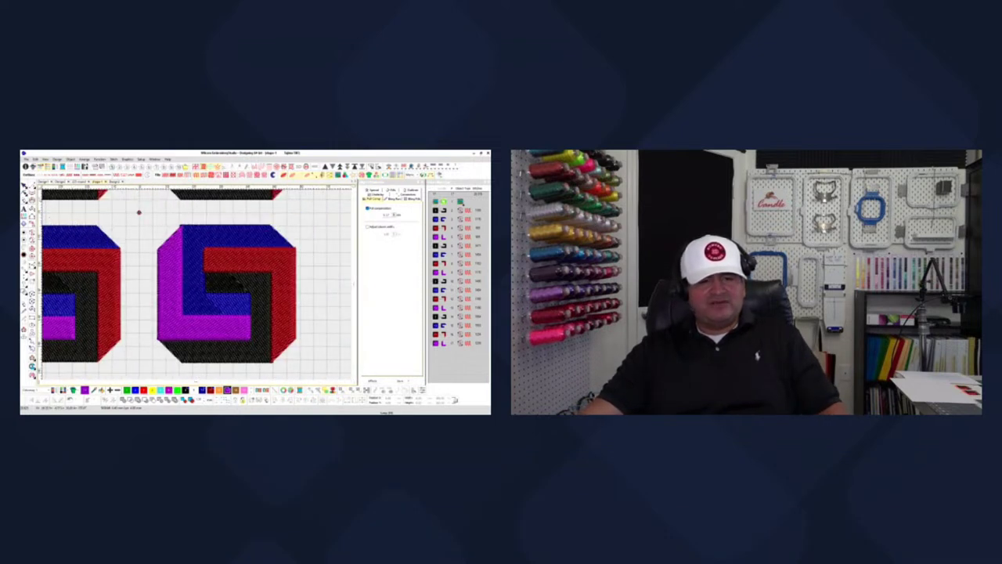
{"action": "left_click", "coordinate": [206, 275]}
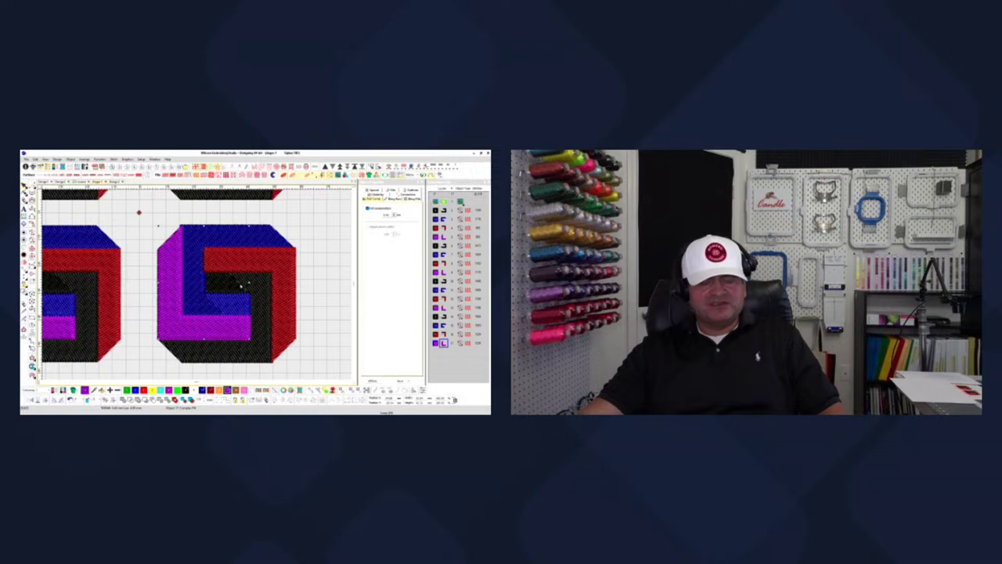
{"action": "left_click", "coordinate": [239, 283]}
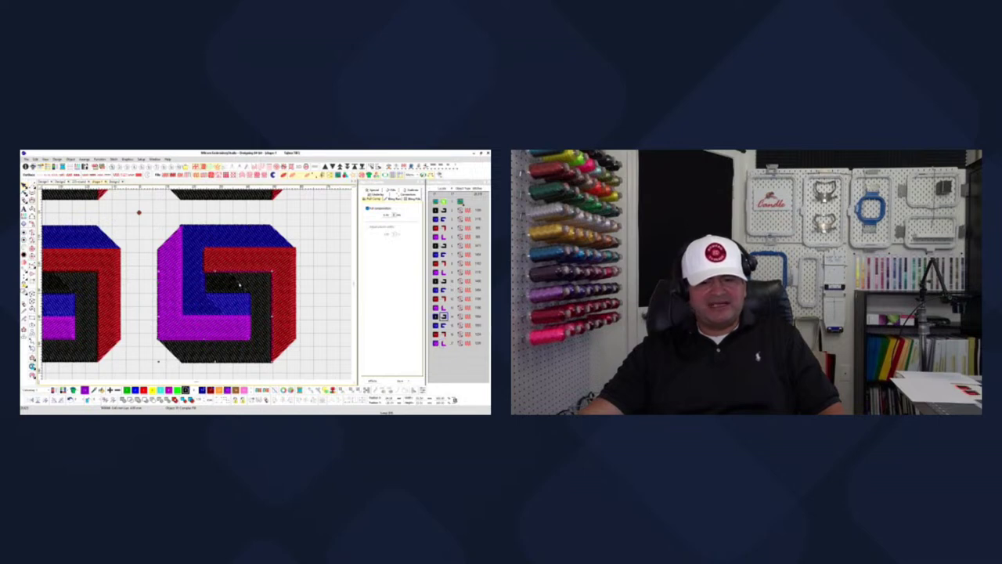
{"action": "scroll", "coordinate": [241, 274], "scroll_direction": "down", "scroll_amount": 2}
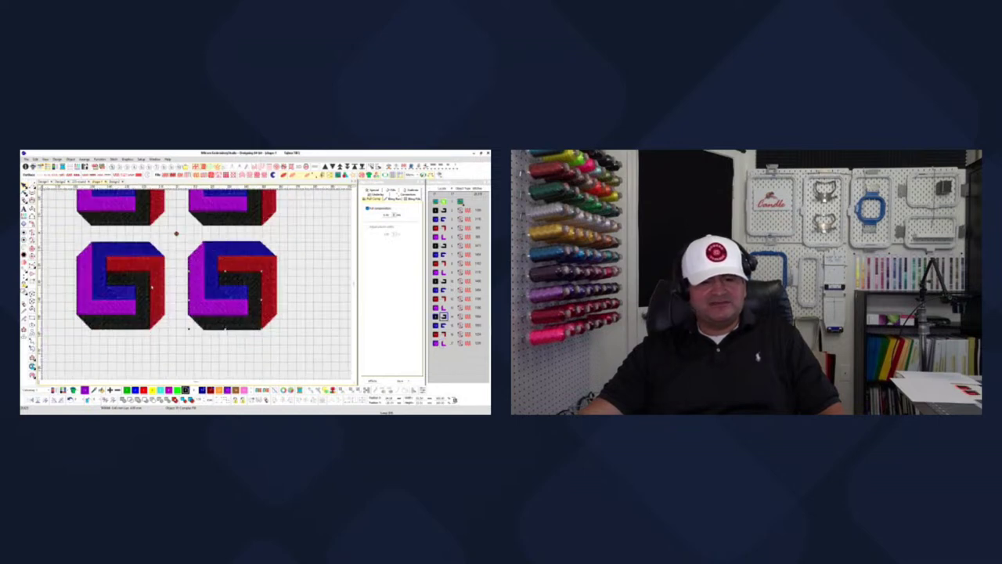
{"action": "scroll", "coordinate": [196, 281], "scroll_direction": "down", "scroll_amount": 3}
{"action": "scroll", "coordinate": [196, 282], "scroll_direction": "up", "scroll_amount": 3}
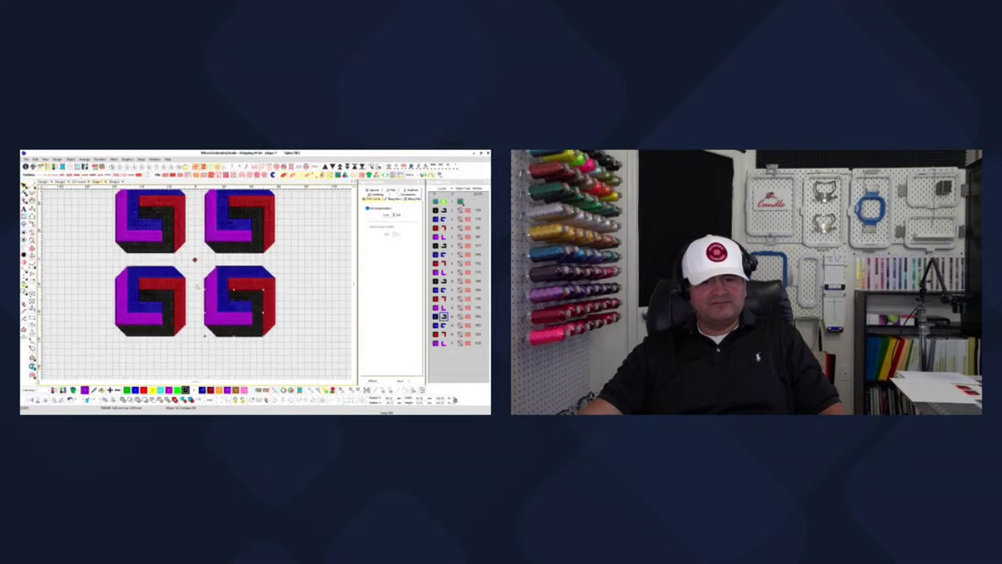
{"action": "scroll", "coordinate": [222, 288], "scroll_direction": "down", "scroll_amount": 1}
{"action": "scroll", "coordinate": [222, 288], "scroll_direction": "up", "scroll_amount": 4}
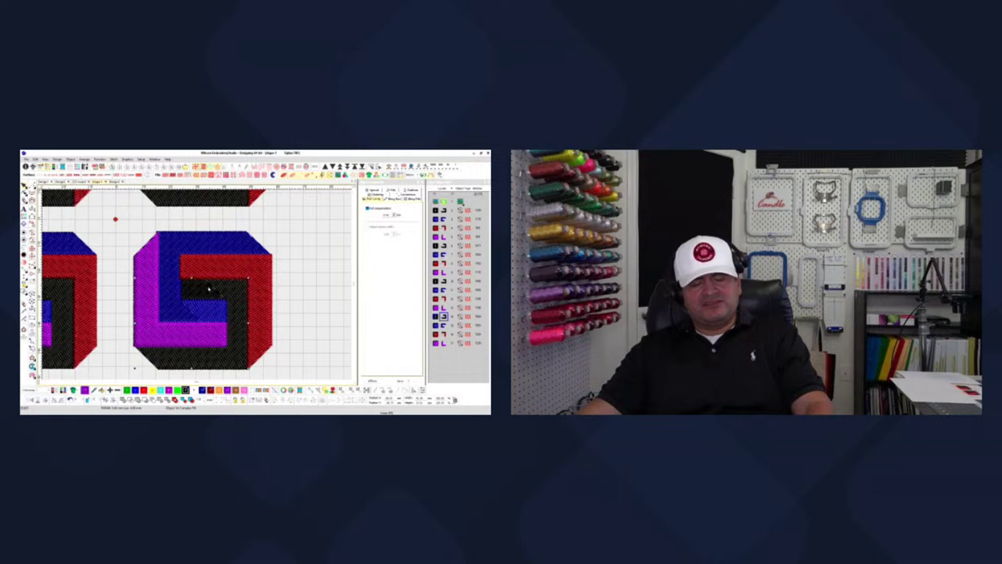
Compare the lower-right shape's outlines with its realistic stitches around the black and dark red fills.
{"action": "key", "text": "s"}
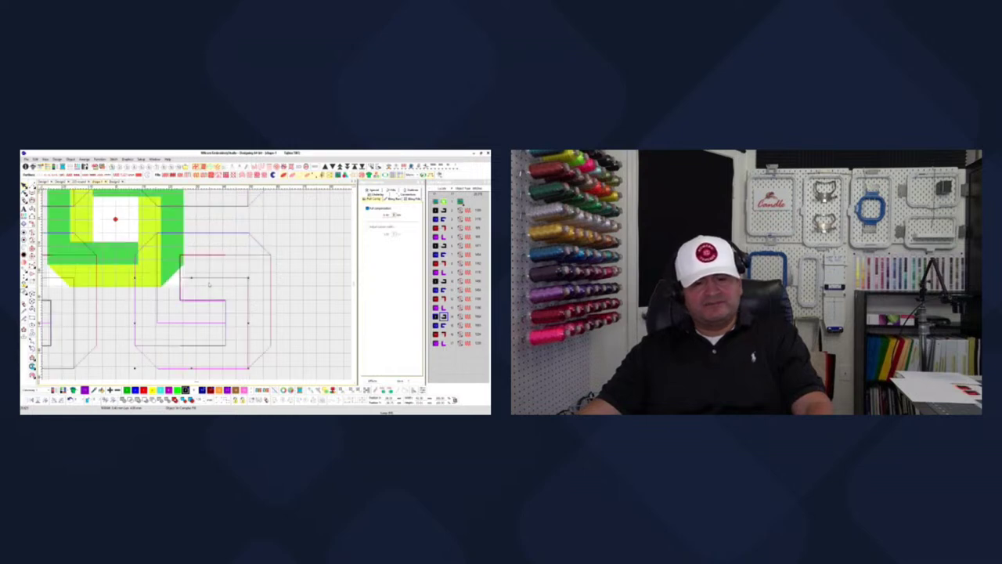
{"action": "scroll", "coordinate": [209, 285], "scroll_direction": "up", "scroll_amount": 1}
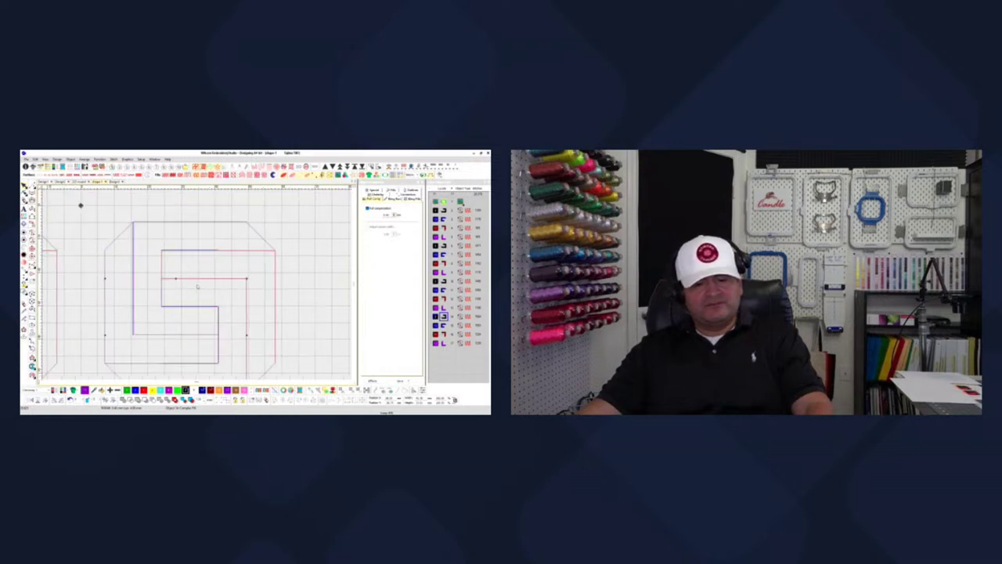
{"action": "key", "text": "s"}
{"action": "scroll", "coordinate": [197, 287], "scroll_direction": "up", "scroll_amount": 3}
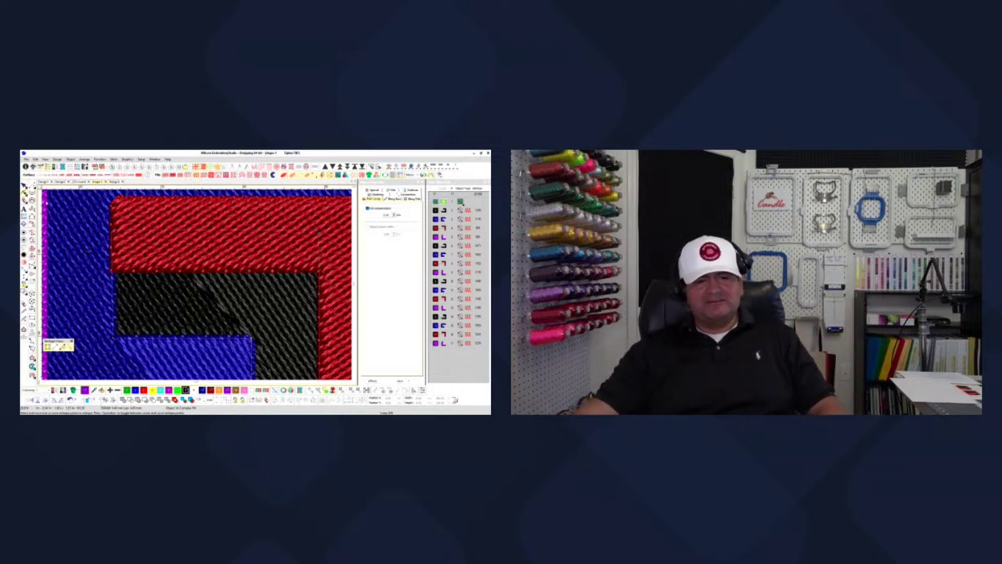
{"action": "key", "text": "shift+z"}
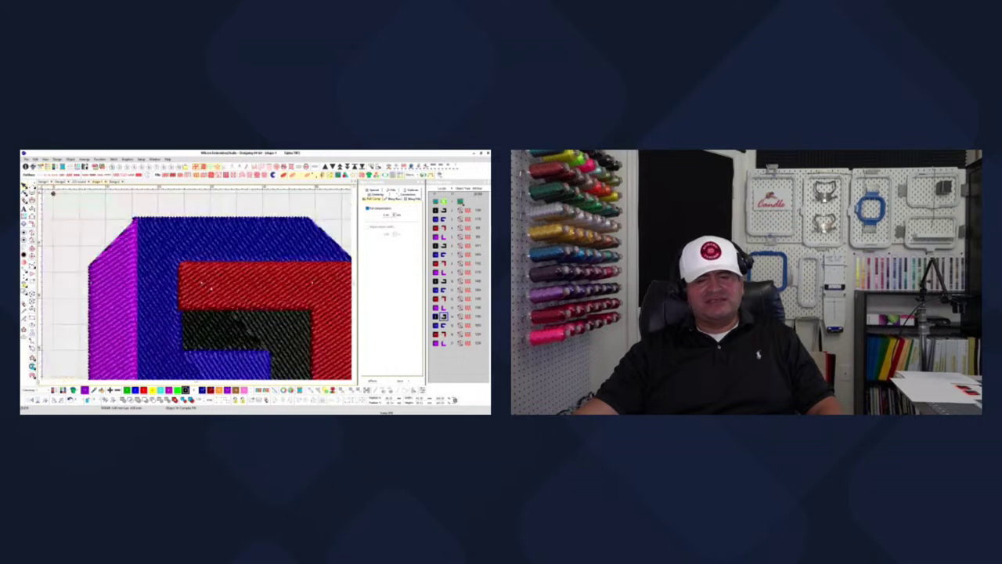
Review the black and dark red fills of the lower-right shape in stitching order, ending on the dark red fill.
{"action": "key", "text": "Tab"}
{"action": "key", "text": "shift+z"}
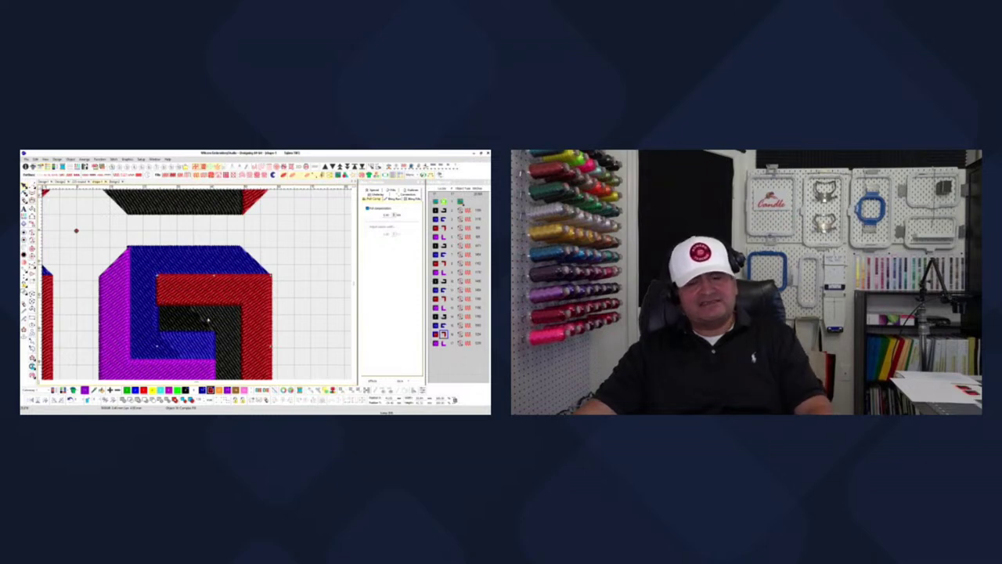
{"action": "key", "text": "shift+Tab"}
{"action": "key", "text": "shift+Tab"}
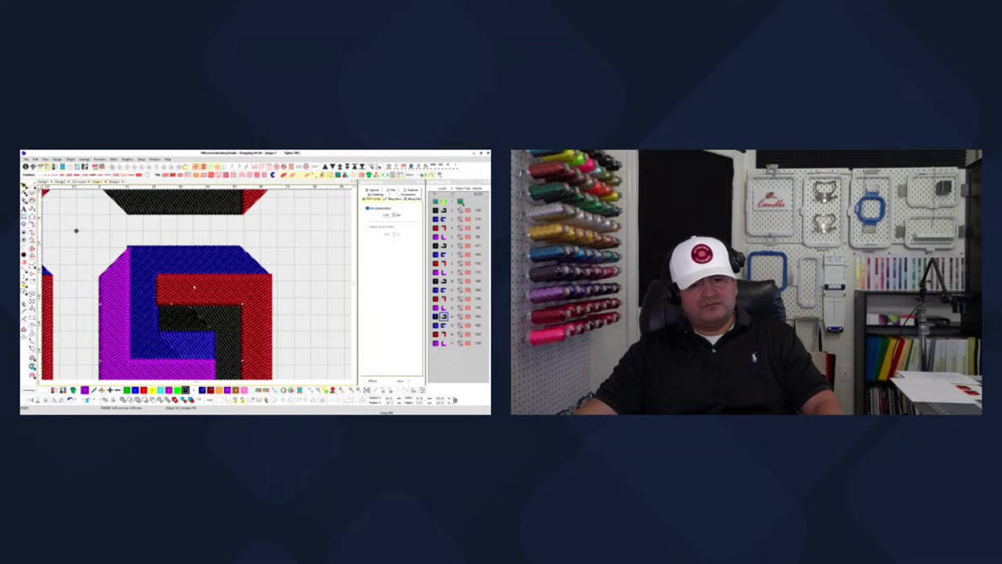
{"action": "scroll", "coordinate": [199, 315], "scroll_direction": "down", "scroll_amount": 2}
{"action": "left_click", "coordinate": [228, 287]}
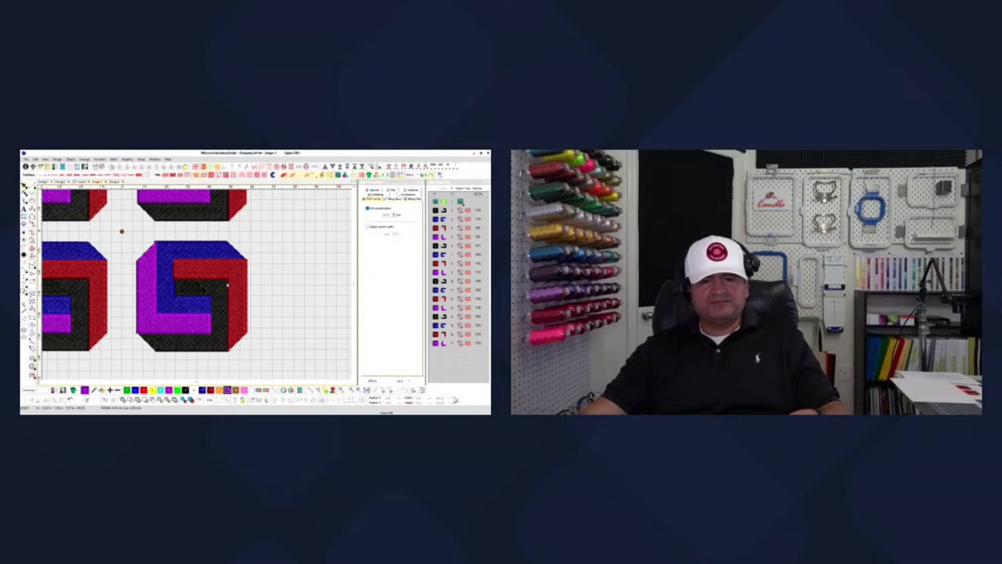
{"action": "left_click", "coordinate": [233, 287]}
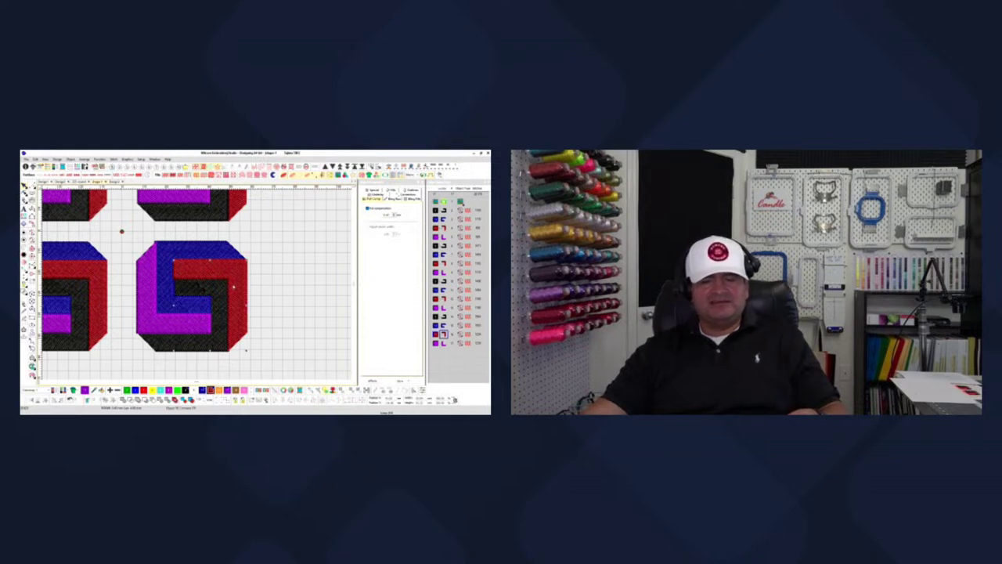
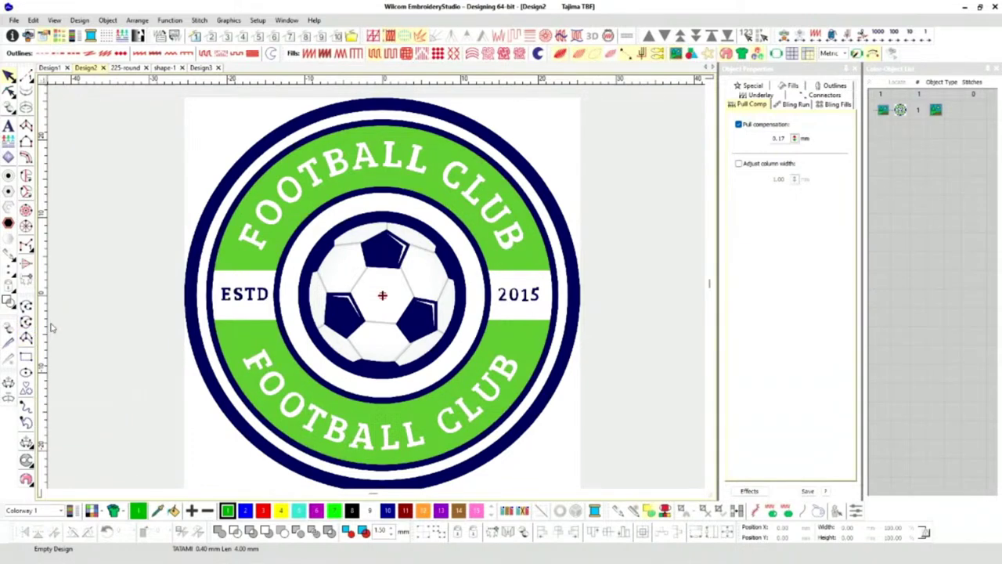
Start a fill boundary on the upper green band in the football club logo, tracing its straight edge above ESTD.
{"action": "left_click", "coordinate": [25, 324]}
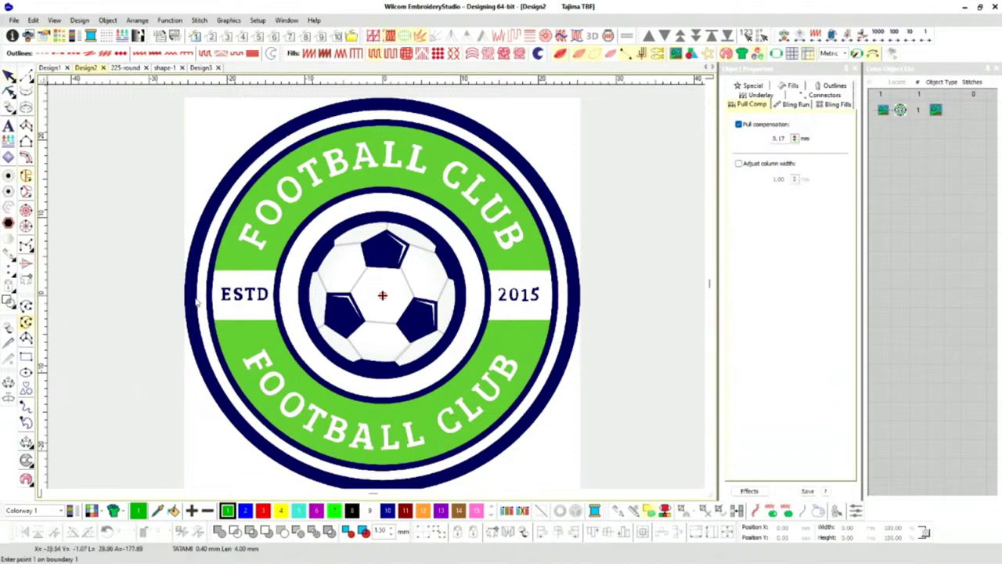
{"action": "scroll", "coordinate": [259, 263], "scroll_direction": "up", "scroll_amount": 3}
{"action": "scroll", "coordinate": [377, 291], "scroll_direction": "down", "scroll_amount": 3}
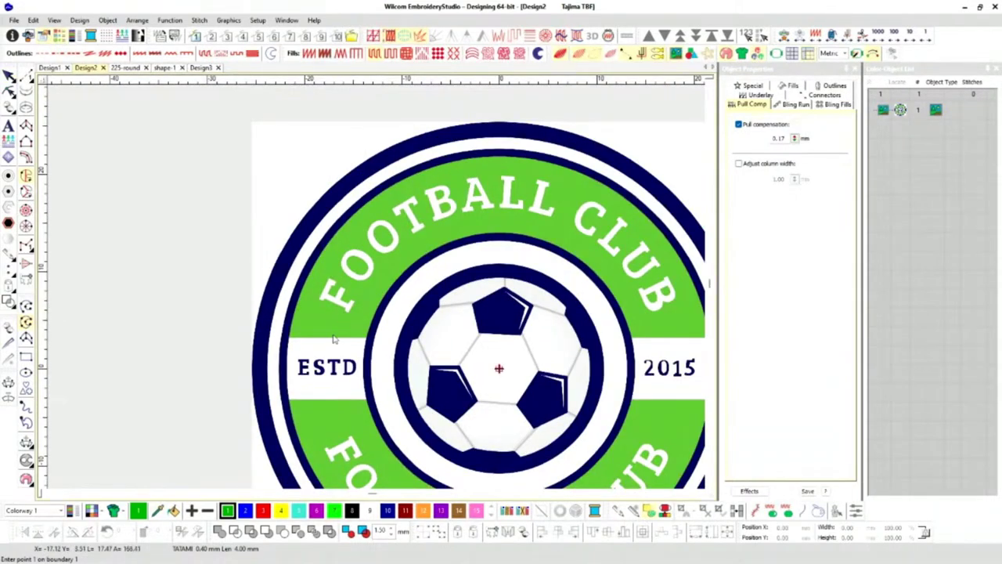
{"action": "scroll", "coordinate": [335, 343], "scroll_direction": "up", "scroll_amount": 3}
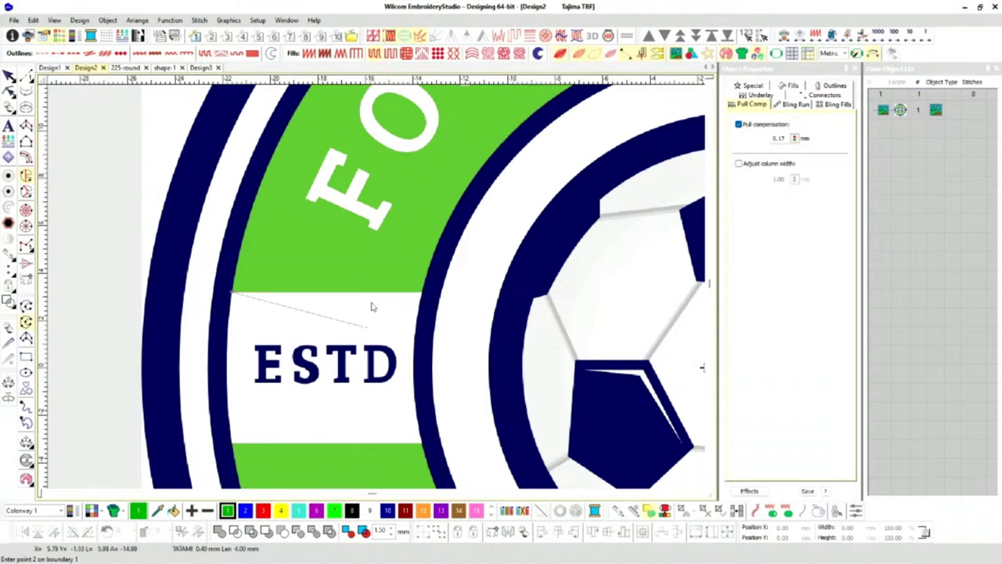
{"action": "left_click", "coordinate": [421, 297]}
{"action": "scroll", "coordinate": [475, 264], "scroll_direction": "down", "scroll_amount": 2}
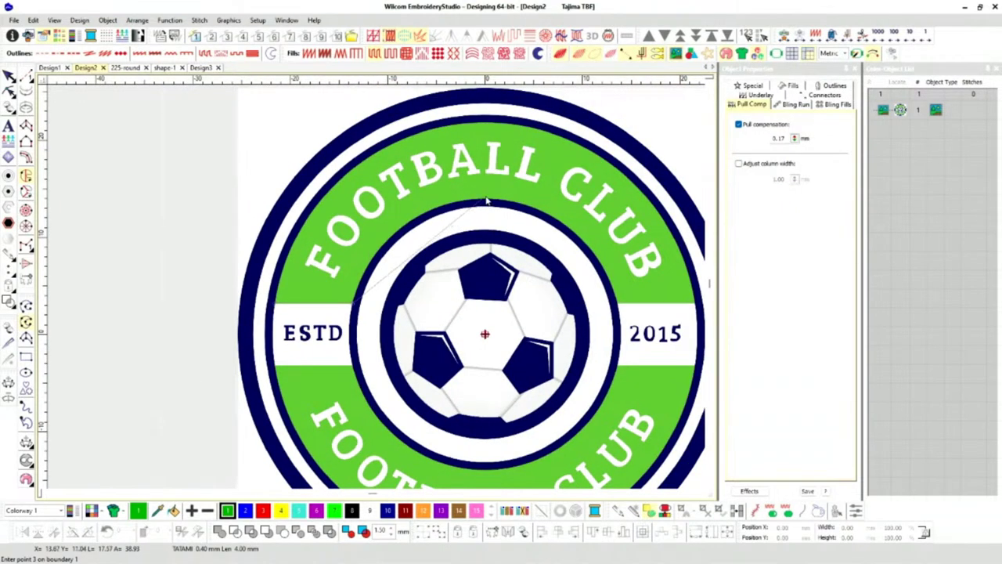
Show the grid and trace the green band's inner arc through its top centre to the corner above 2015.
{"action": "key", "text": "shift+g"}
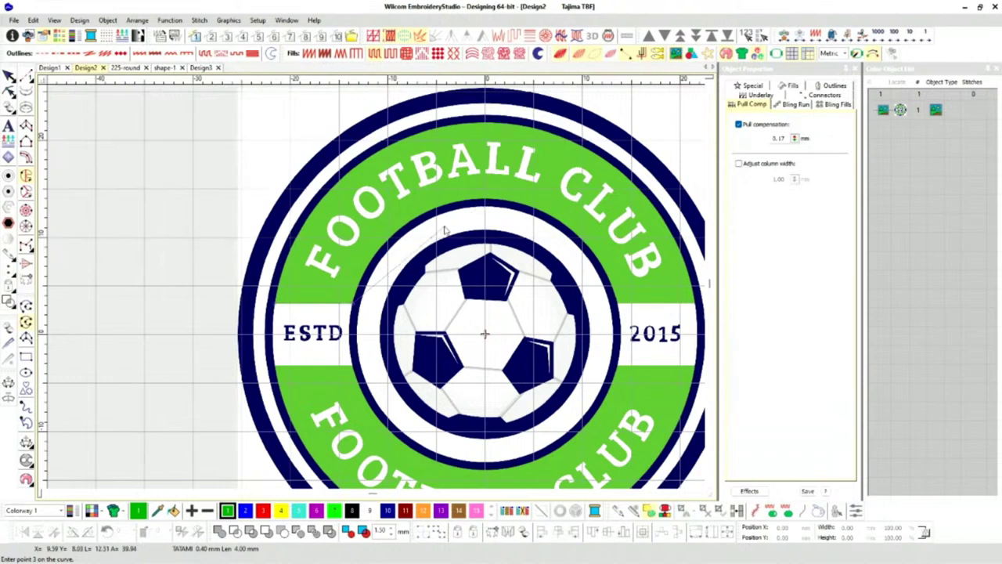
{"action": "scroll", "coordinate": [376, 290], "scroll_direction": "up", "scroll_amount": 2}
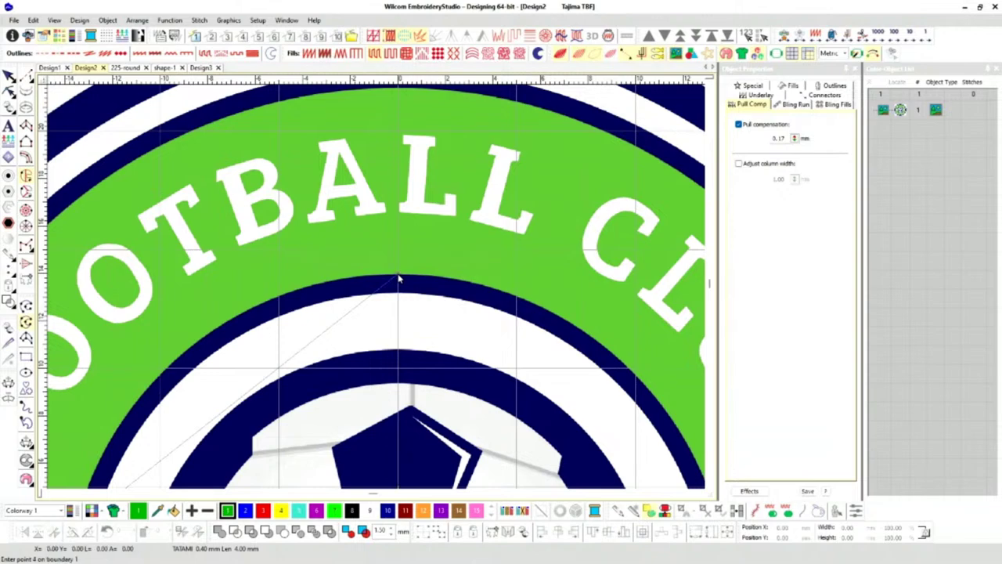
{"action": "scroll", "coordinate": [432, 353], "scroll_direction": "down", "scroll_amount": 2}
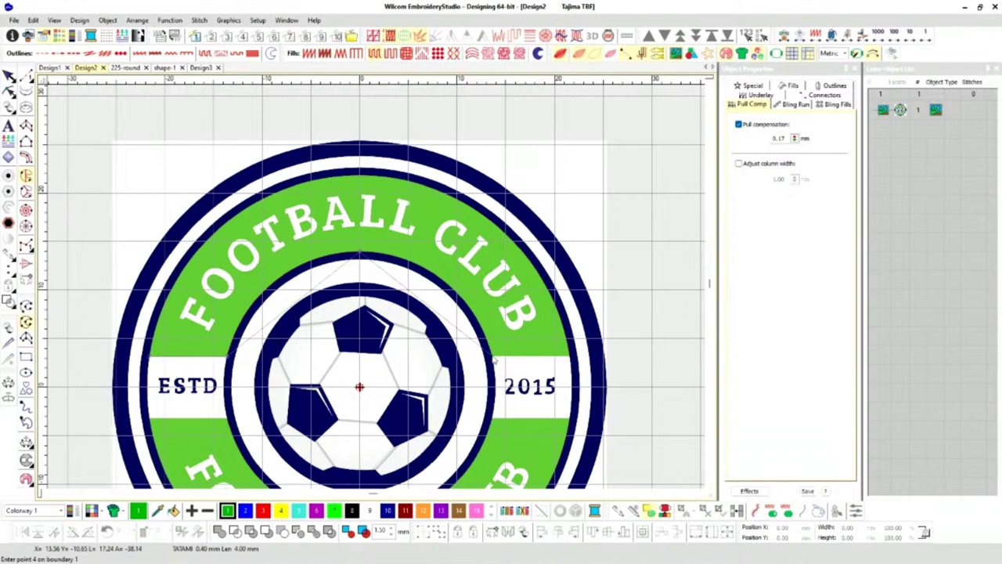
{"action": "scroll", "coordinate": [494, 359], "scroll_direction": "up", "scroll_amount": 3}
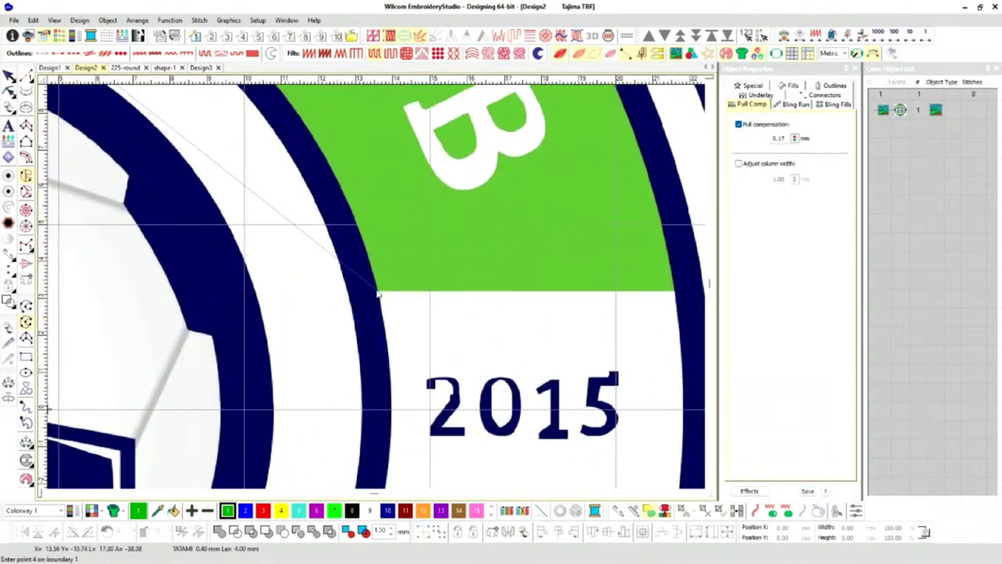
{"action": "left_click", "coordinate": [380, 295]}
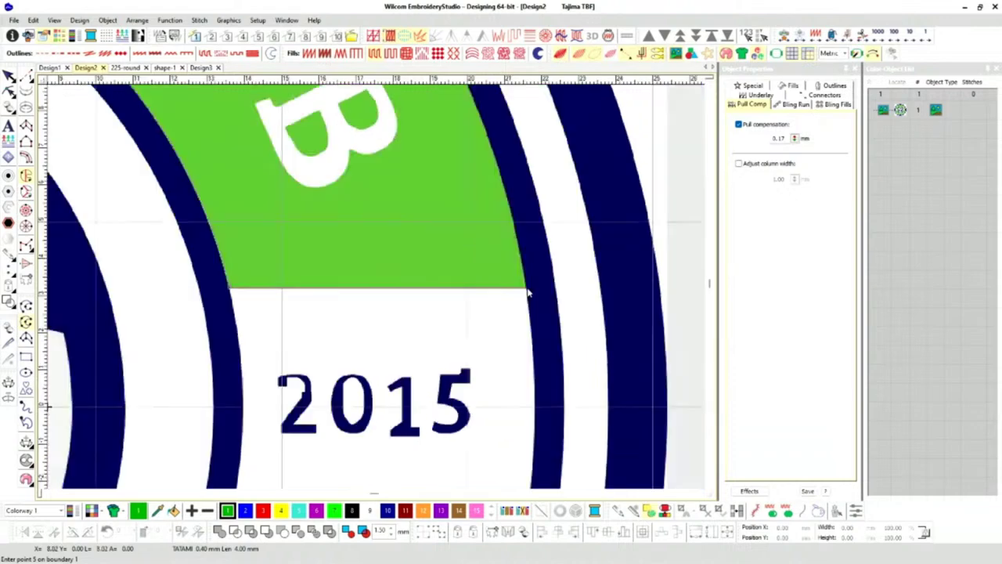
Trace the green band's outer arc from the corner above 2015 through its top centre, then close the boundary and generate the Tatami fill.
{"action": "scroll", "coordinate": [527, 292], "scroll_direction": "down", "scroll_amount": 5}
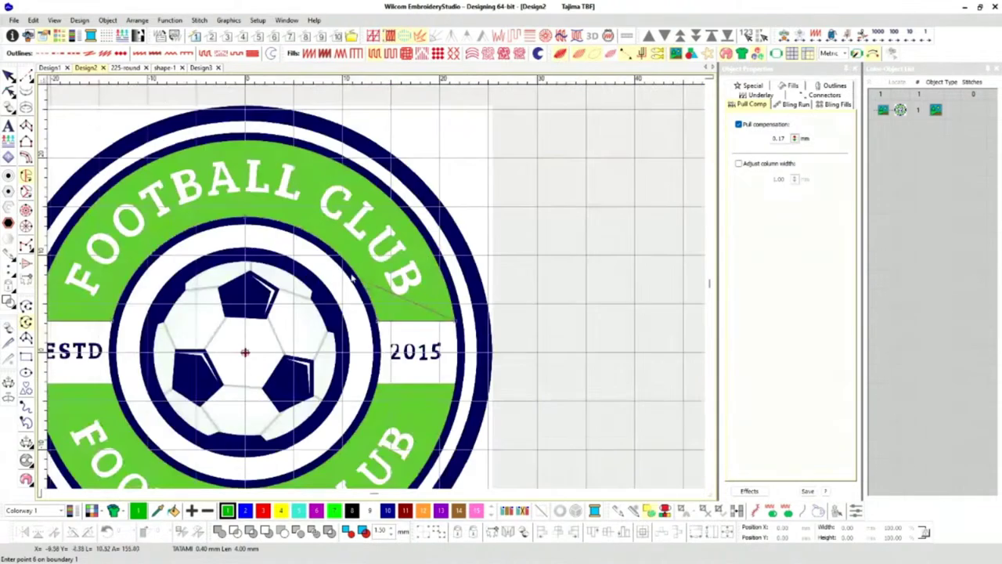
{"action": "scroll", "coordinate": [243, 143], "scroll_direction": "up", "scroll_amount": 5}
{"action": "scroll", "coordinate": [375, 293], "scroll_direction": "up", "scroll_amount": 2}
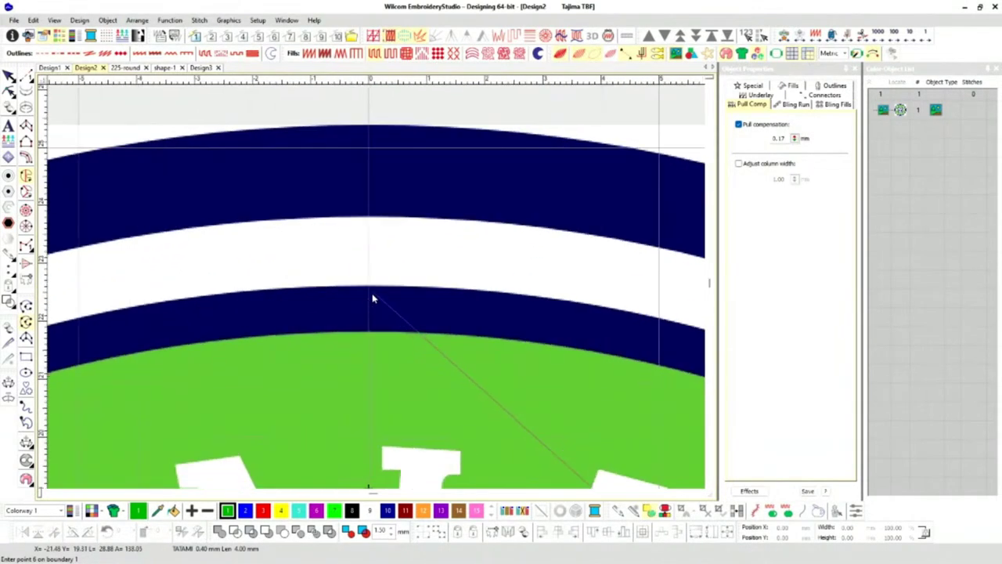
{"action": "left_click", "coordinate": [370, 336]}
{"action": "scroll", "coordinate": [375, 287], "scroll_direction": "down", "scroll_amount": 3}
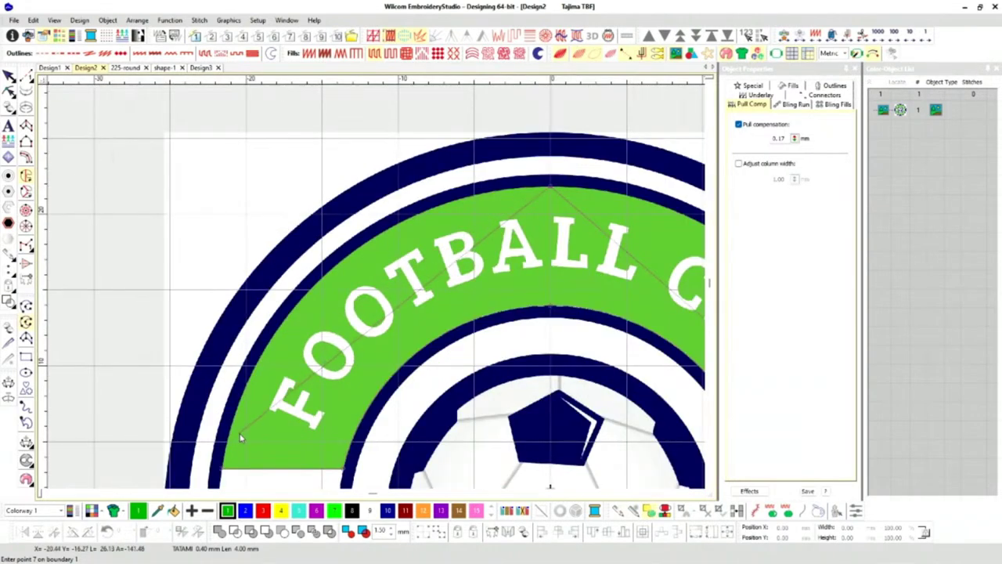
{"action": "left_click", "coordinate": [233, 429]}
{"action": "key", "text": "Return"}
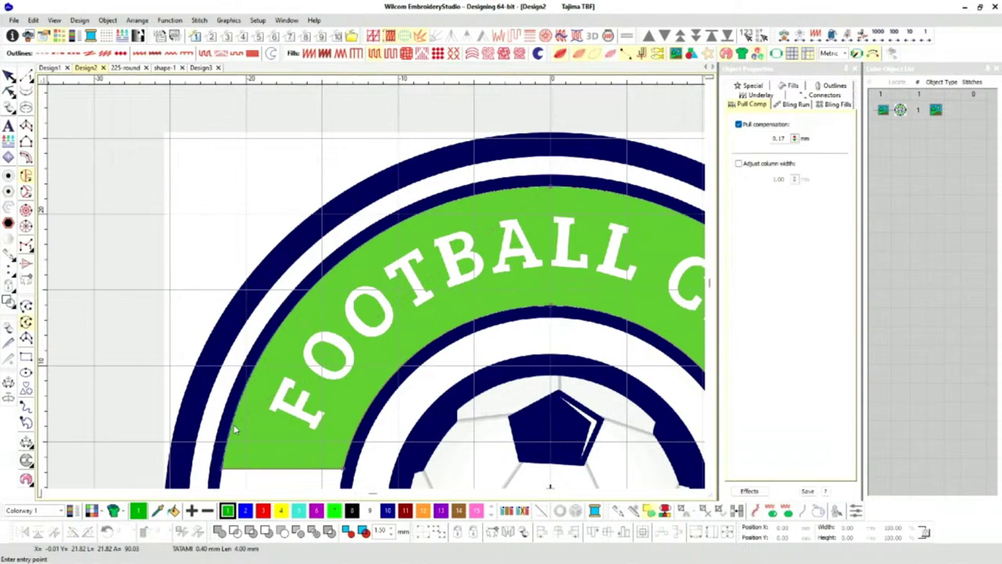
{"action": "scroll", "coordinate": [383, 292], "scroll_direction": "down", "scroll_amount": 3}
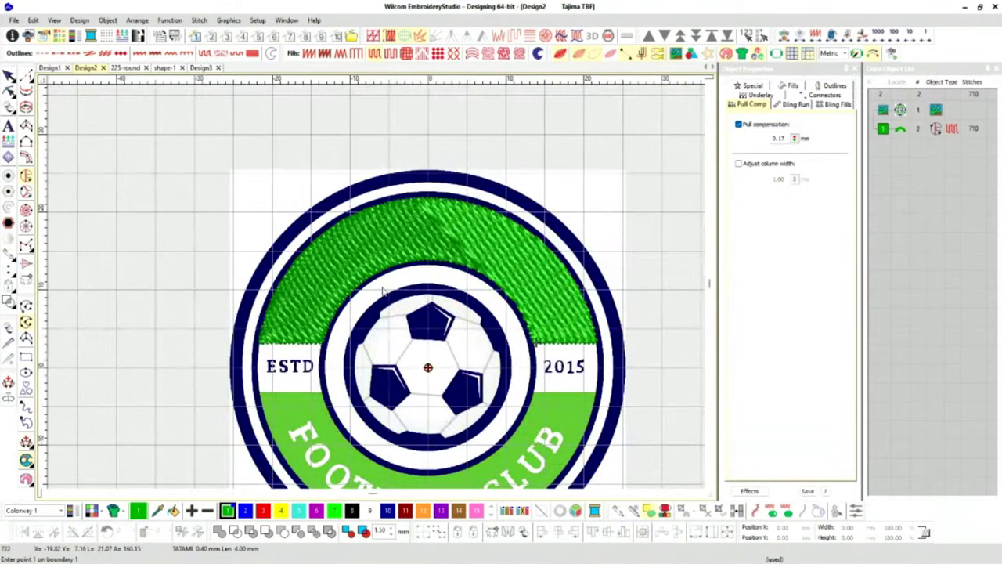
Recolor the arc fill with colour 10 and swing its stitch angle so the stitches rise gently towards the upper right.
{"action": "key", "text": "Escape"}
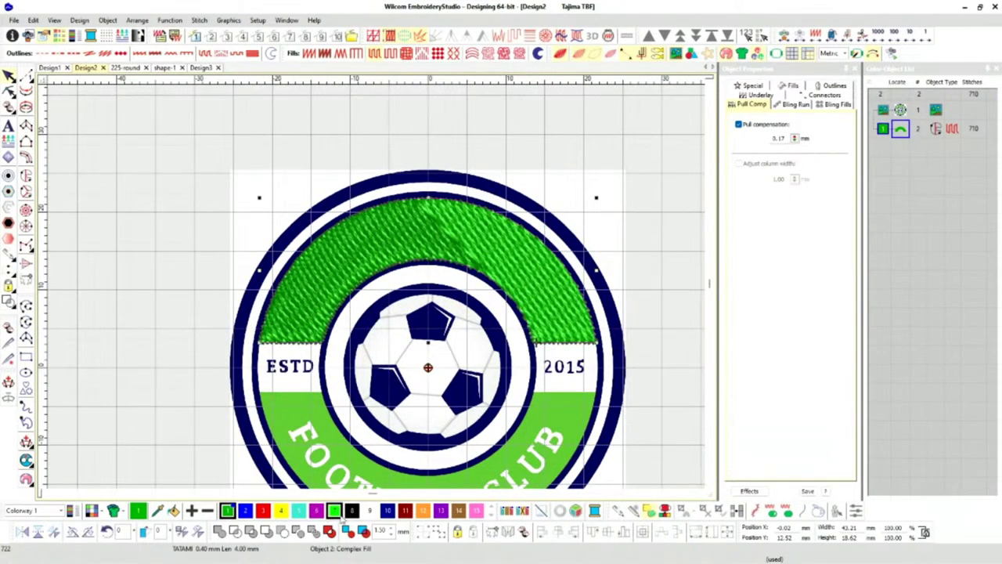
{"action": "left_click", "coordinate": [387, 511]}
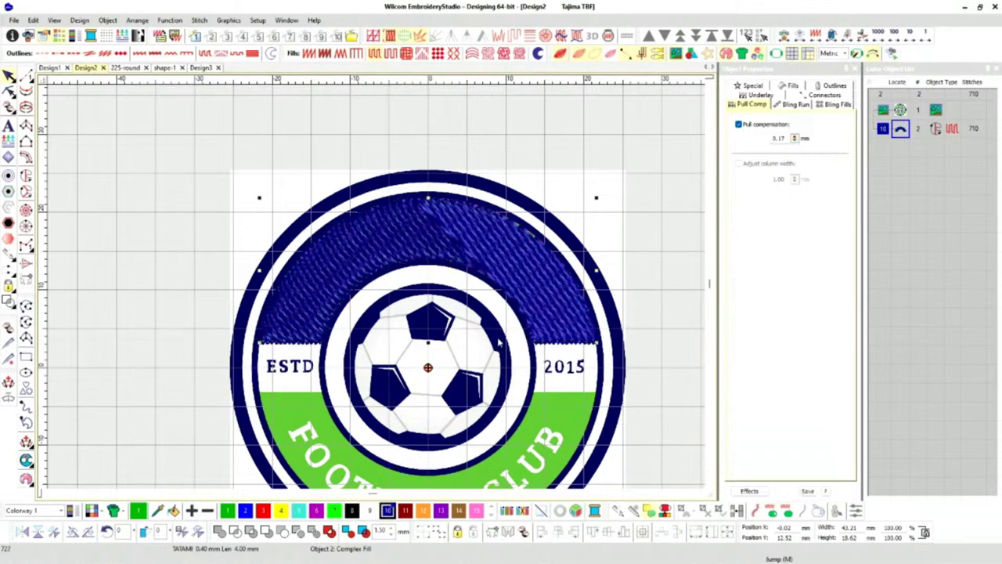
{"action": "scroll", "coordinate": [462, 334], "scroll_direction": "down", "scroll_amount": 2}
{"action": "scroll", "coordinate": [377, 289], "scroll_direction": "up", "scroll_amount": 2}
{"action": "scroll", "coordinate": [377, 290], "scroll_direction": "down", "scroll_amount": 1}
{"action": "key", "text": "h"}
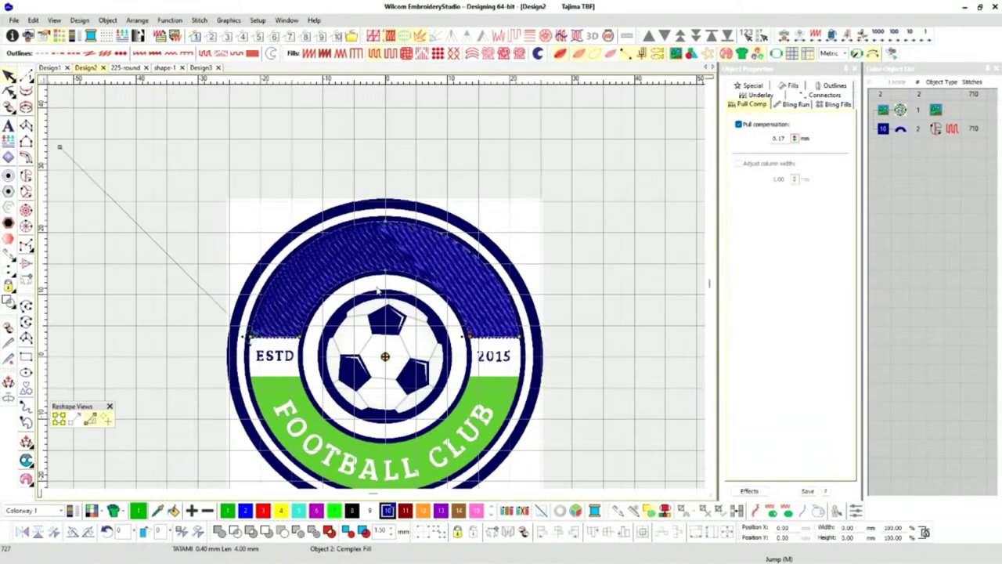
{"action": "left_click_drag", "start_coordinate": [63, 145], "coordinate": [554, 161]}
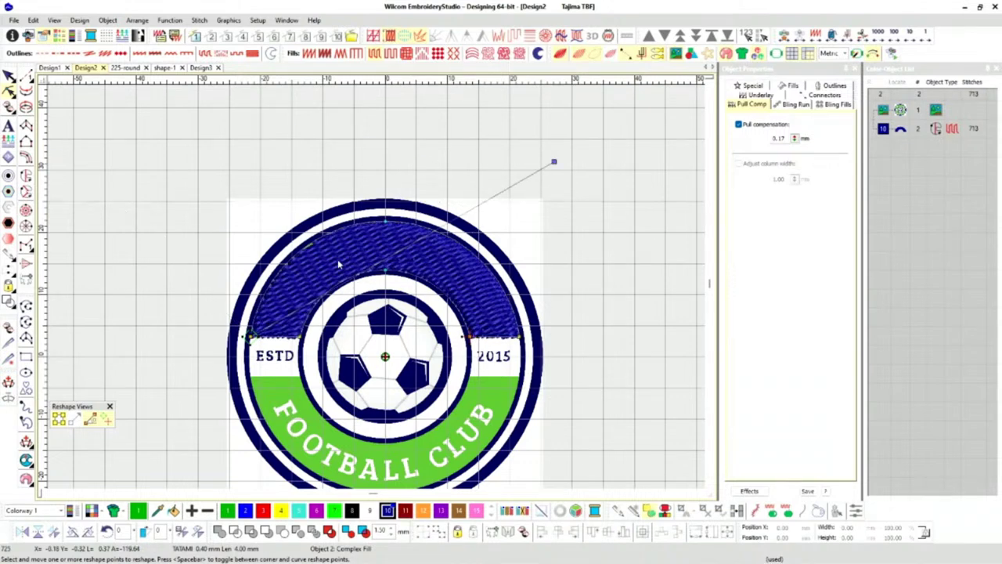
Hide the logo image and play the arc fill's stitching sequence, speeding it up to about 30240 stitches per minute.
{"action": "key", "text": "F6"}
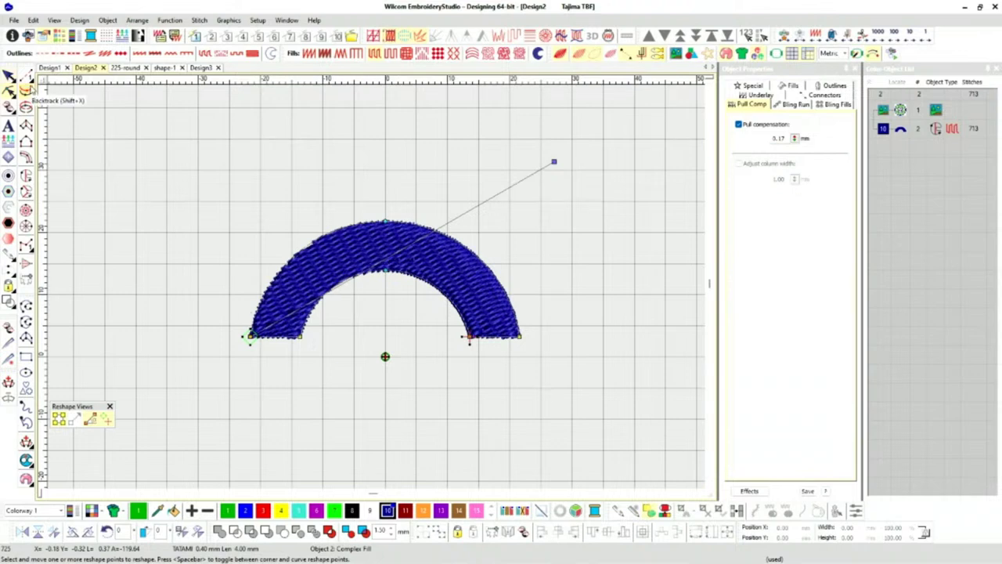
{"action": "left_click", "coordinate": [9, 76]}
{"action": "left_click", "coordinate": [167, 166]}
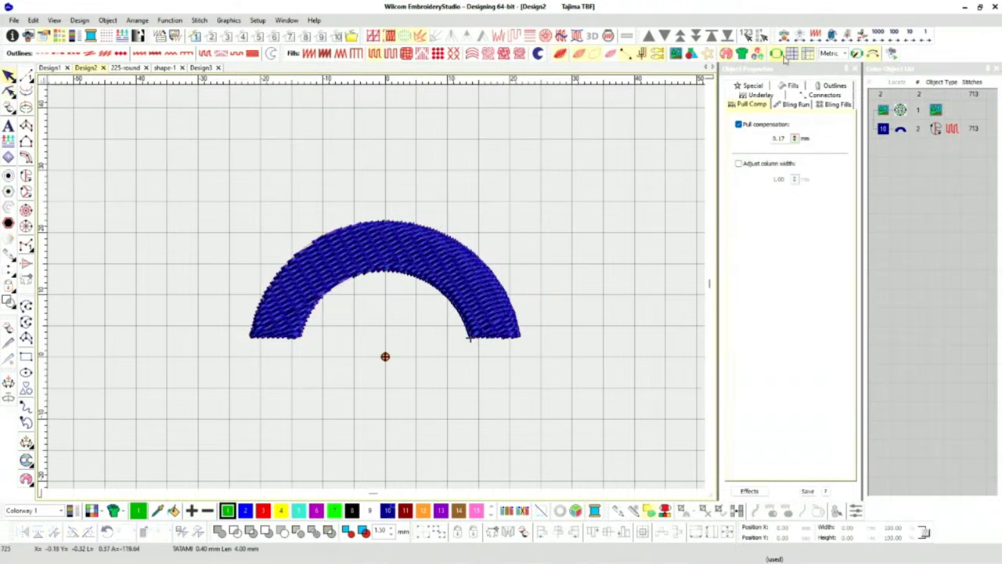
{"action": "left_click", "coordinate": [893, 53]}
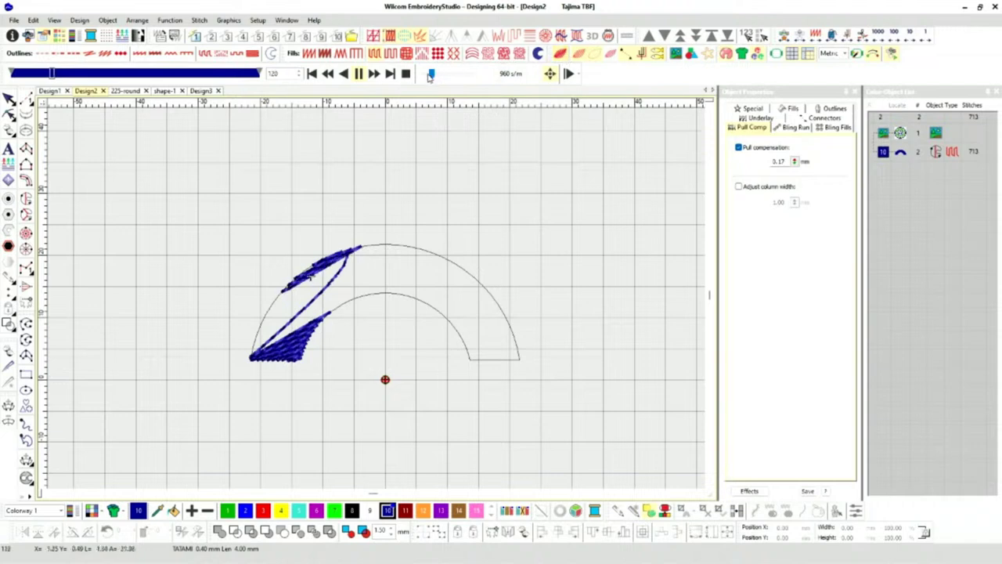
{"action": "left_click_drag", "start_coordinate": [432, 74], "coordinate": [459, 73]}
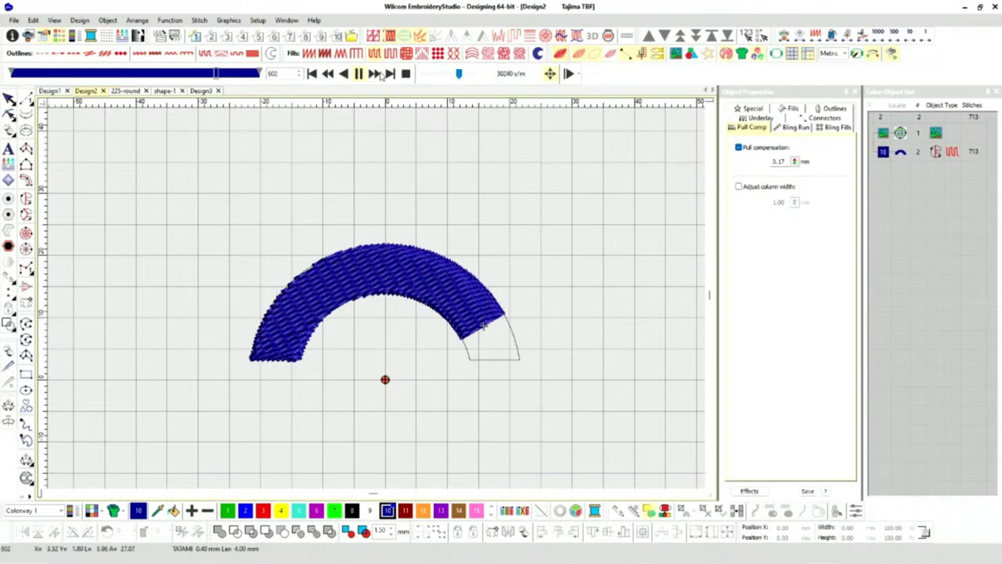
{"action": "left_click", "coordinate": [9, 98]}
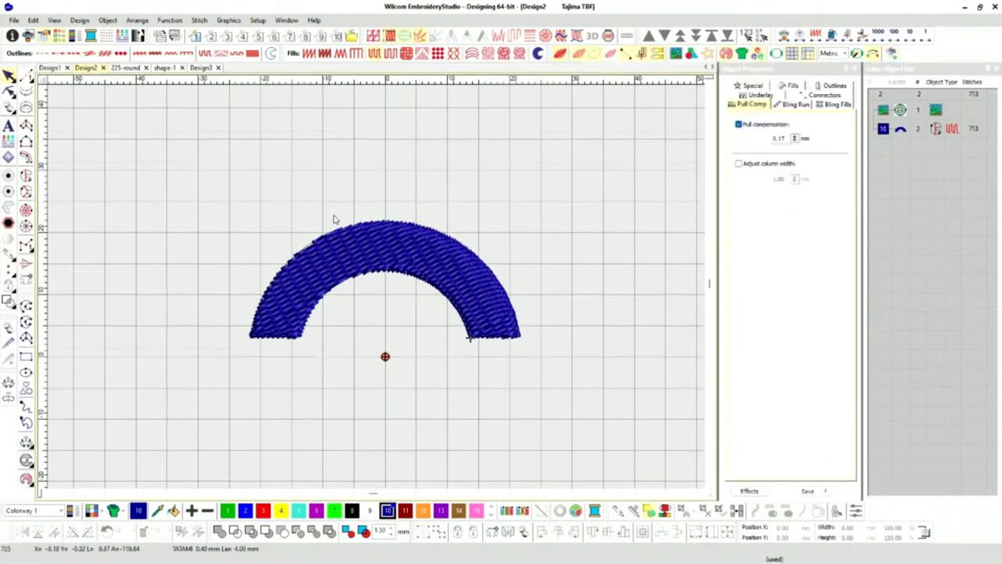
Show the logo image again, delete the arc fill and undo the deletion.
{"action": "left_click", "coordinate": [406, 240]}
{"action": "key", "text": "d"}
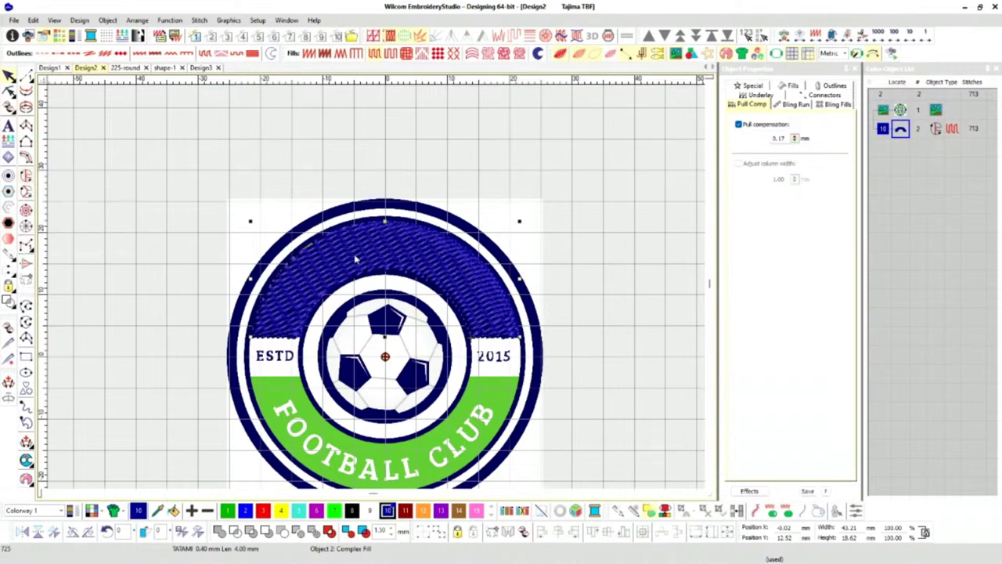
{"action": "key", "text": "Delete"}
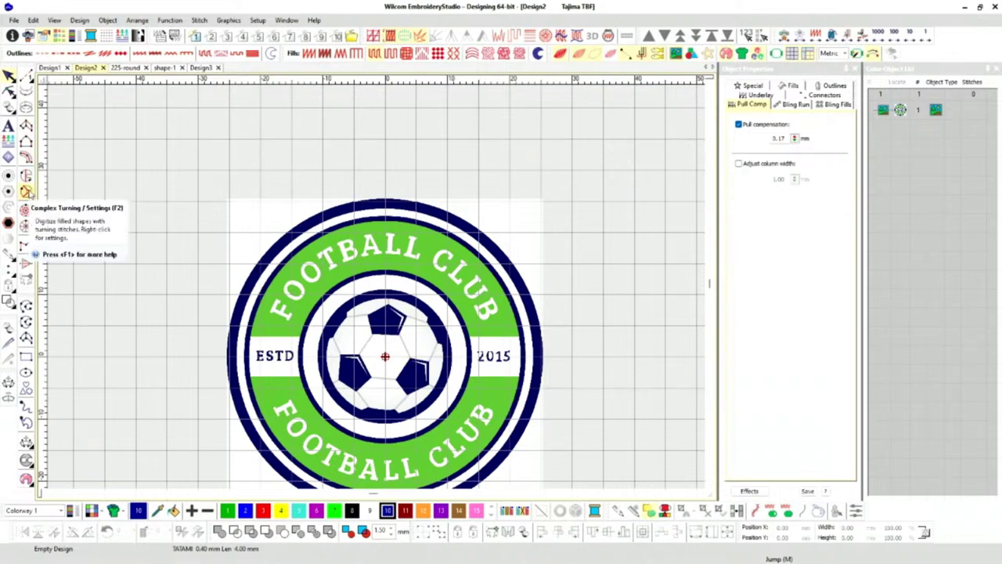
{"action": "left_click", "coordinate": [332, 235]}
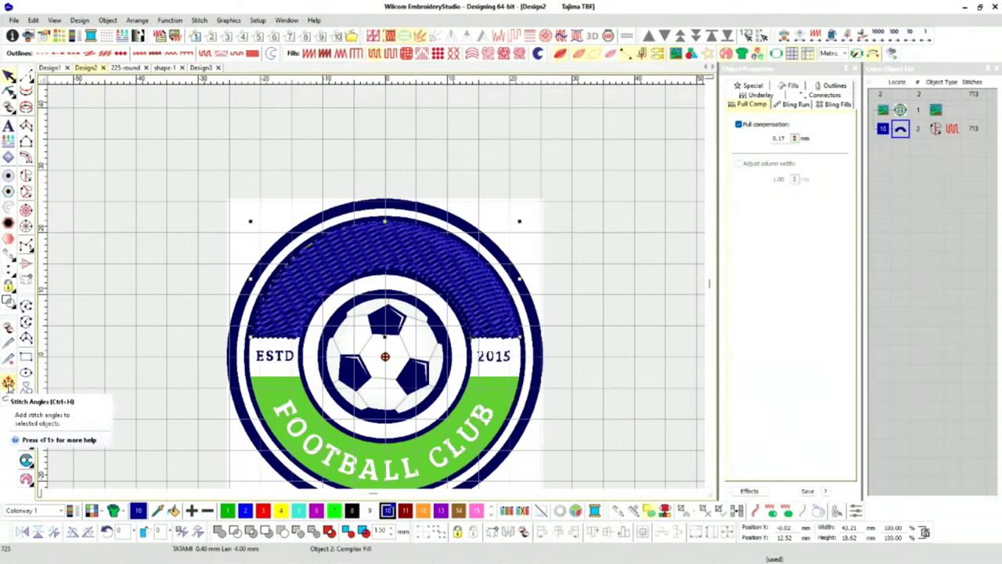
Add turning stitch angles to the arc fill: vertical at its top centre and horizontal at the ends above ESTD and 2015.
{"action": "left_click", "coordinate": [8, 384]}
{"action": "left_click", "coordinate": [386, 141]}
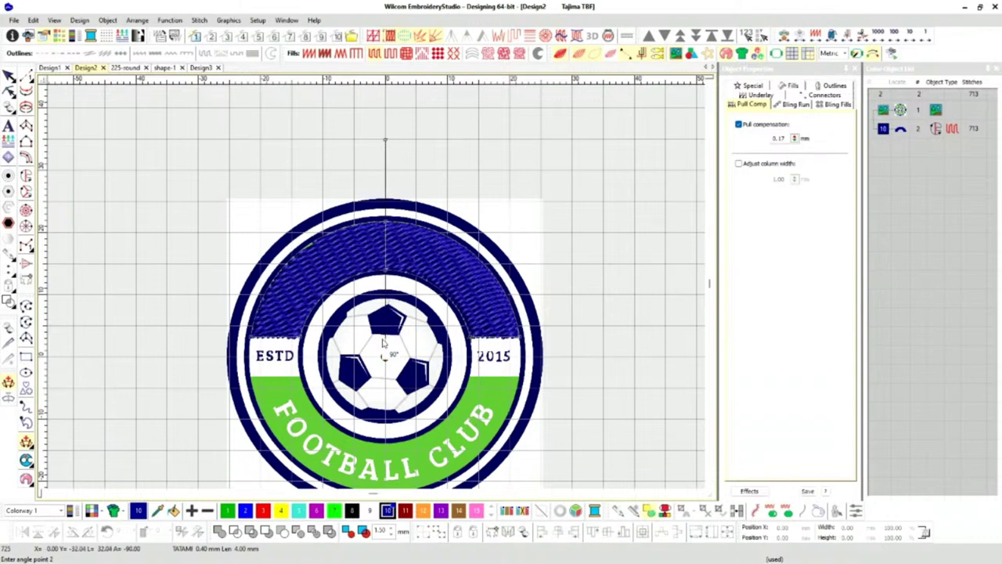
{"action": "left_click", "coordinate": [383, 340]}
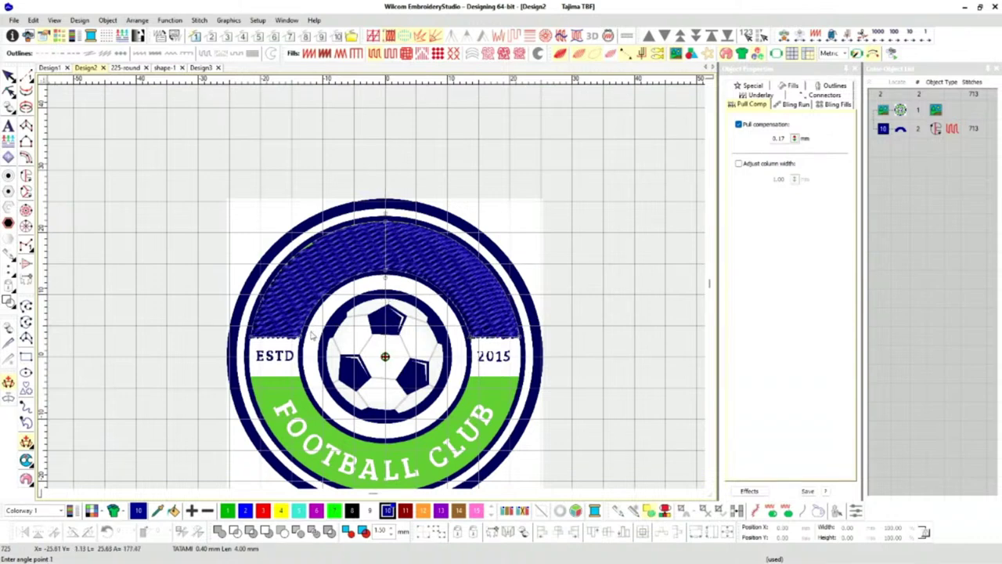
{"action": "left_click", "coordinate": [210, 338]}
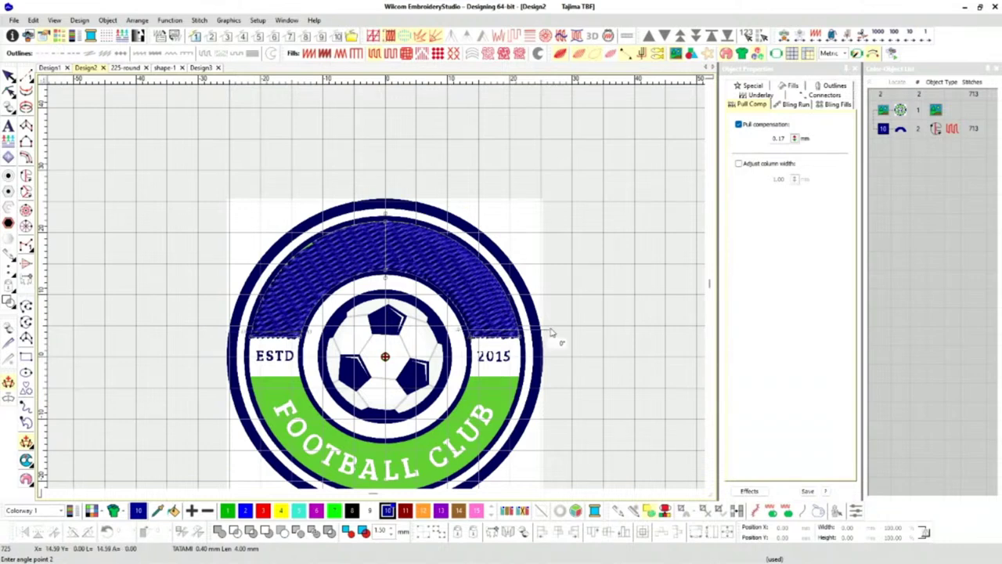
{"action": "key", "text": "Return"}
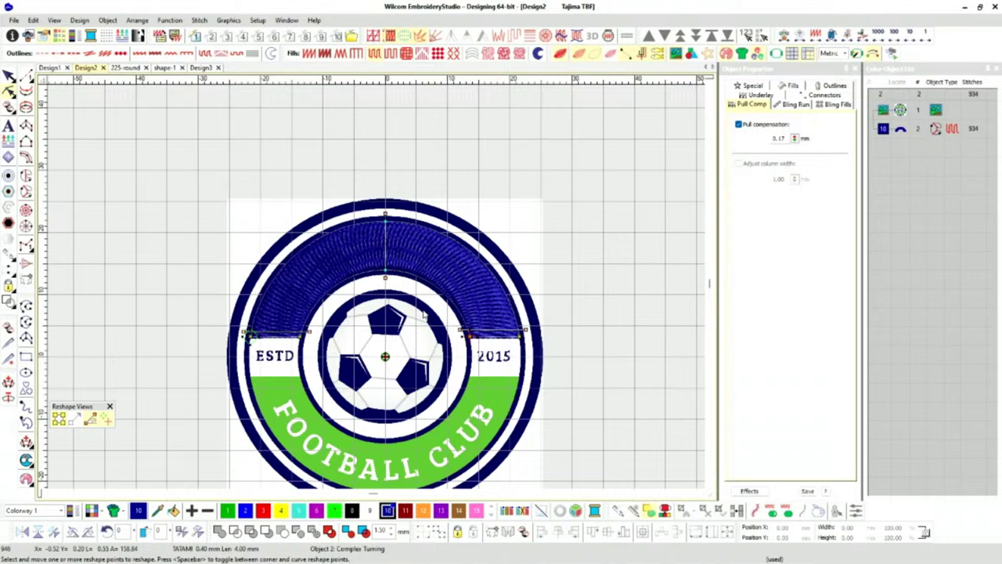
Hide the logo image and play the turning fill's stitching sequence, slowed to about 840 stitches per minute.
{"action": "key", "text": "d"}
{"action": "key", "text": "Escape"}
{"action": "left_click", "coordinate": [566, 152]}
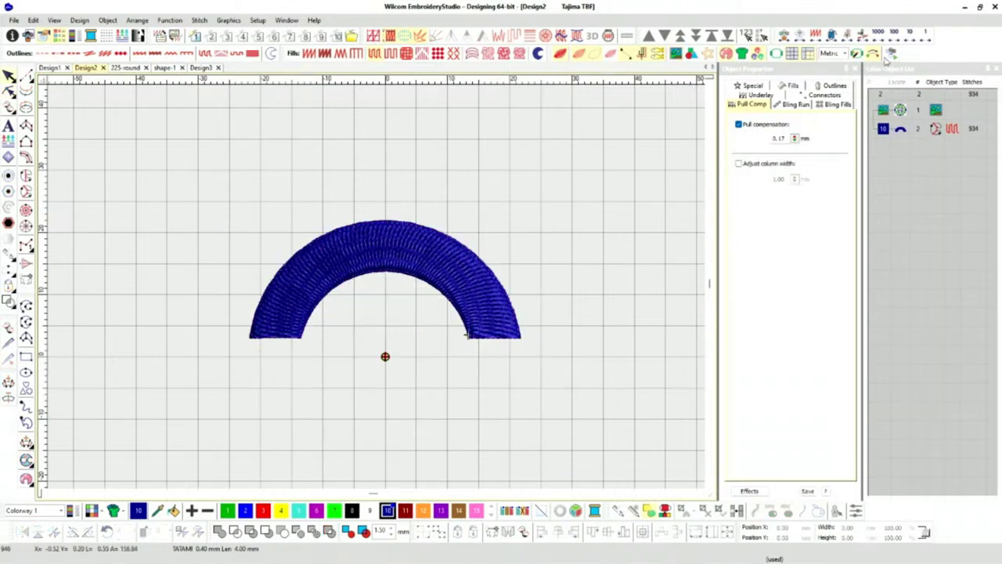
{"action": "left_click", "coordinate": [892, 53]}
{"action": "left_click_drag", "start_coordinate": [459, 73], "coordinate": [431, 73]}
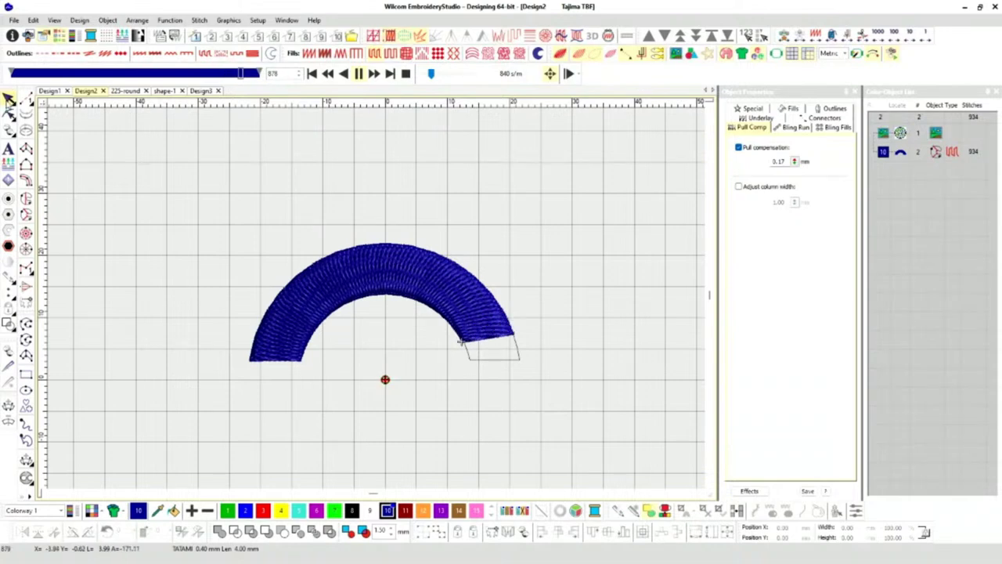
{"action": "left_click", "coordinate": [8, 101]}
Turn on the first underlay for the arc fill.
{"action": "left_click", "coordinate": [402, 259]}
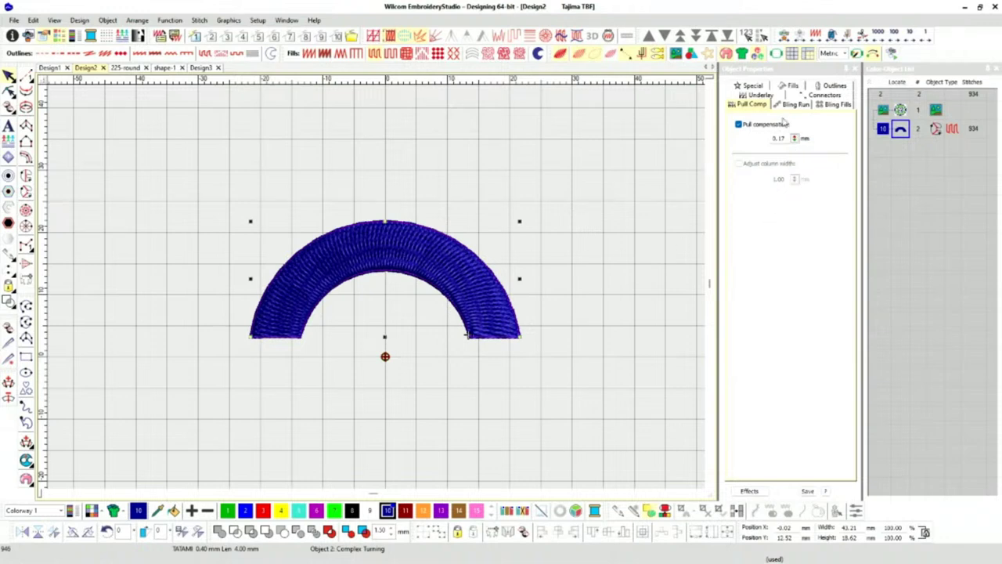
{"action": "left_click", "coordinate": [770, 96]}
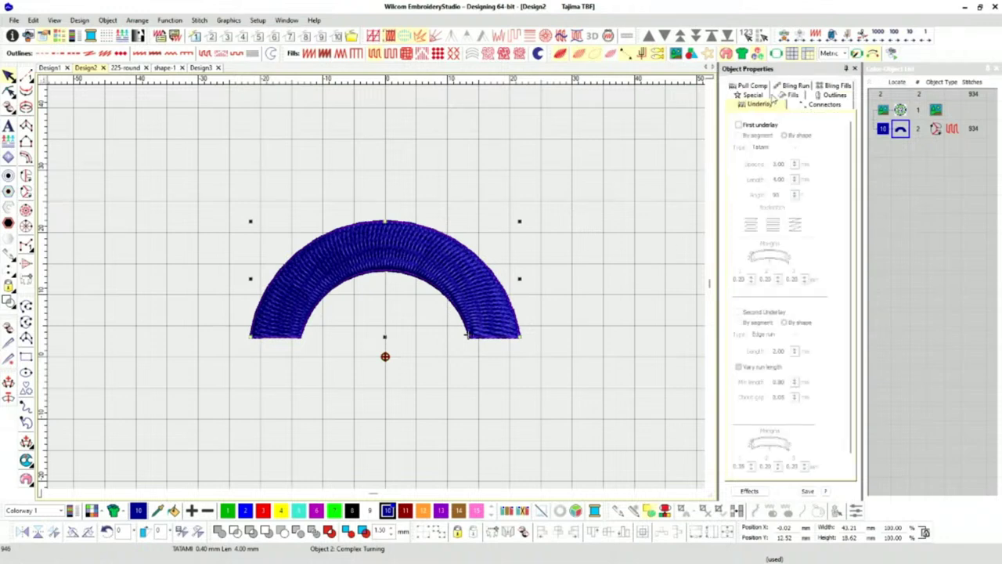
{"action": "left_click", "coordinate": [740, 128]}
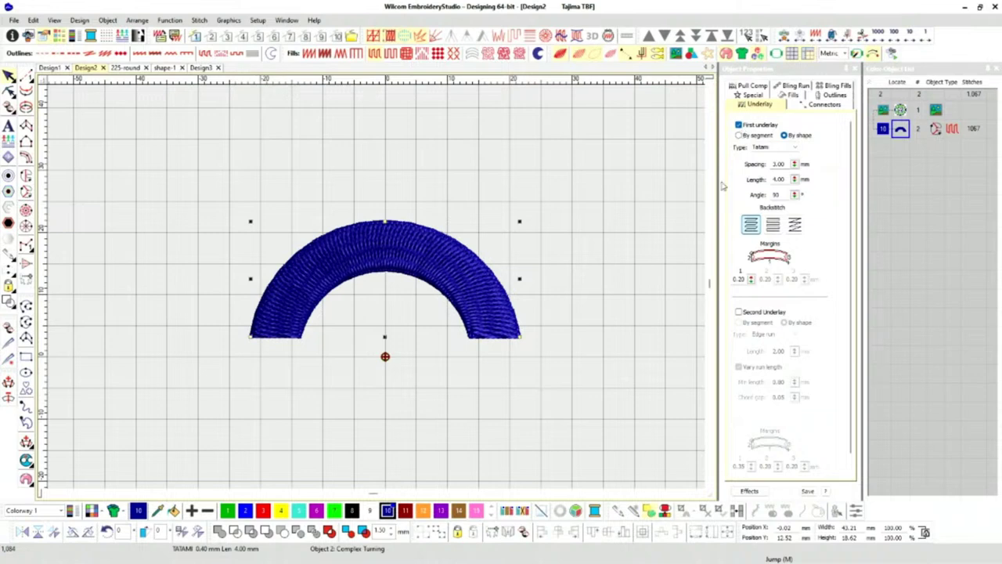
Check the underlay types offered by shape, then set the arc fill's first underlay to By segment.
{"action": "left_click", "coordinate": [796, 147]}
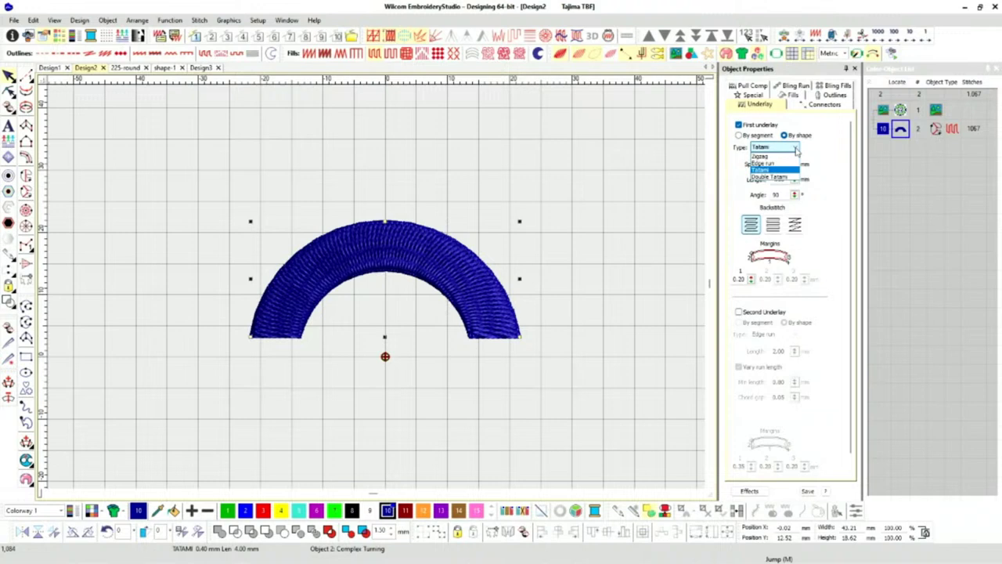
{"action": "left_click", "coordinate": [944, 206]}
{"action": "left_click", "coordinate": [672, 219]}
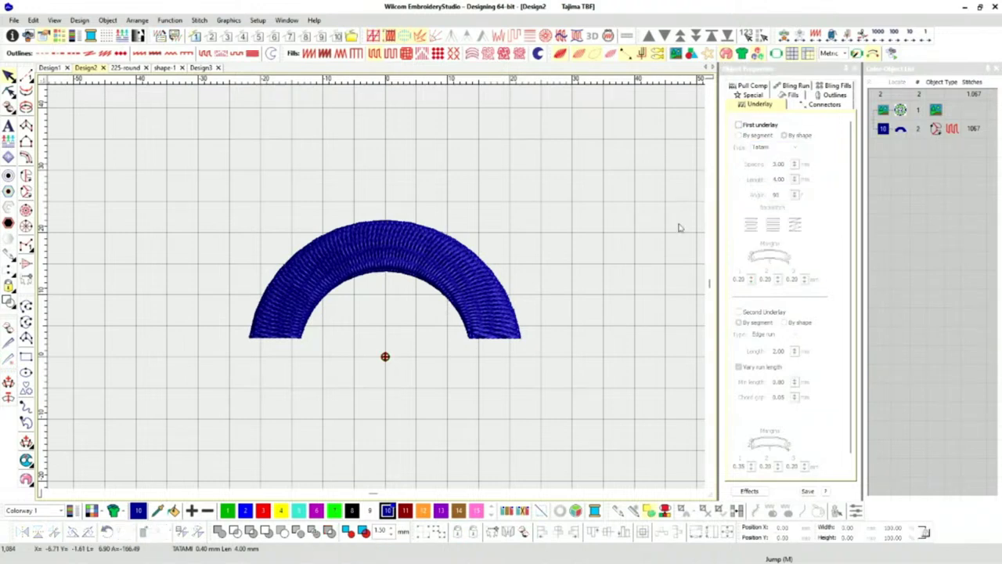
{"action": "left_click", "coordinate": [902, 130]}
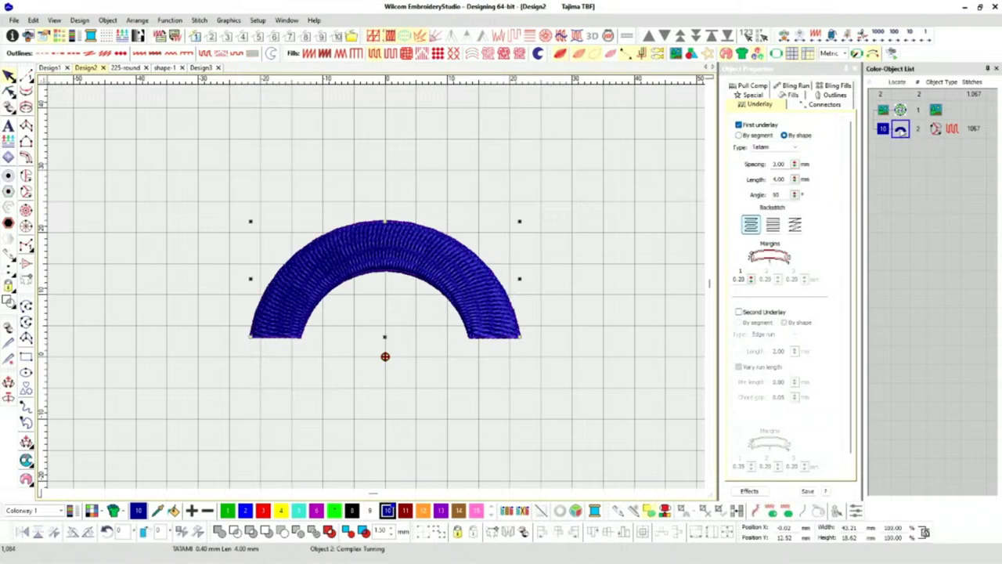
{"action": "left_click", "coordinate": [738, 135]}
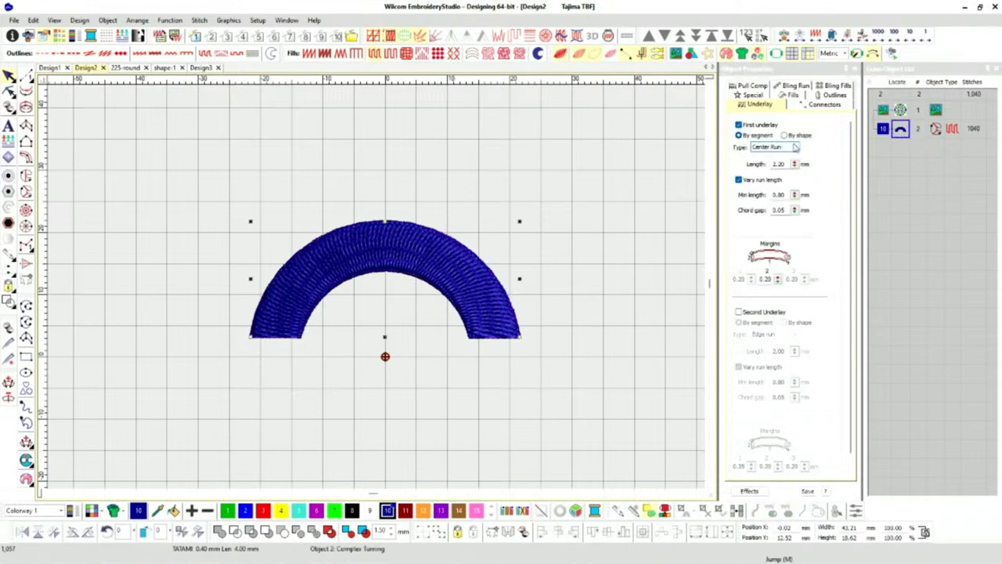
Compare the by-segment and by-shape underlay types, then set the arc fill's first underlay to By segment with Zigzag.
{"action": "left_click", "coordinate": [795, 148]}
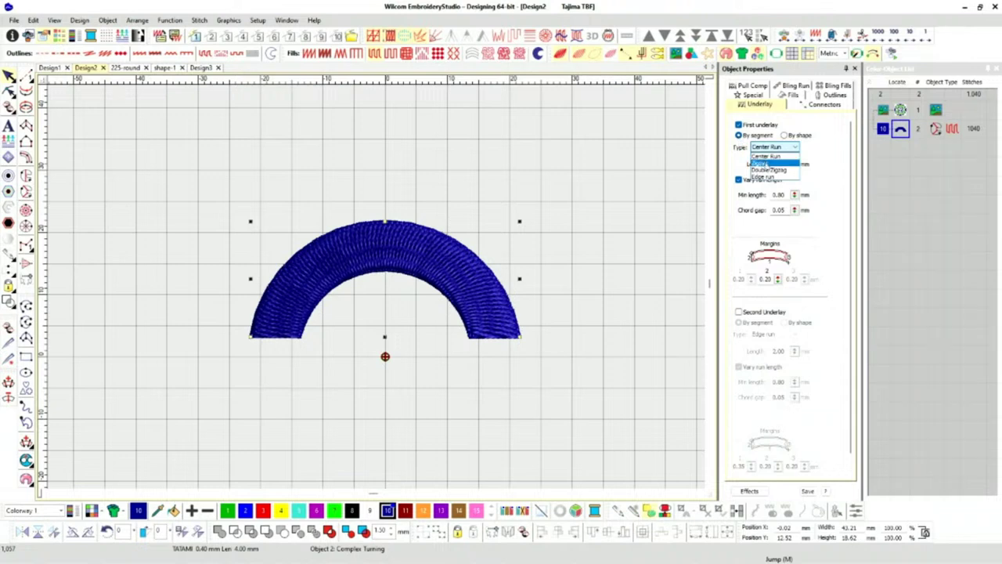
{"action": "left_click", "coordinate": [906, 182]}
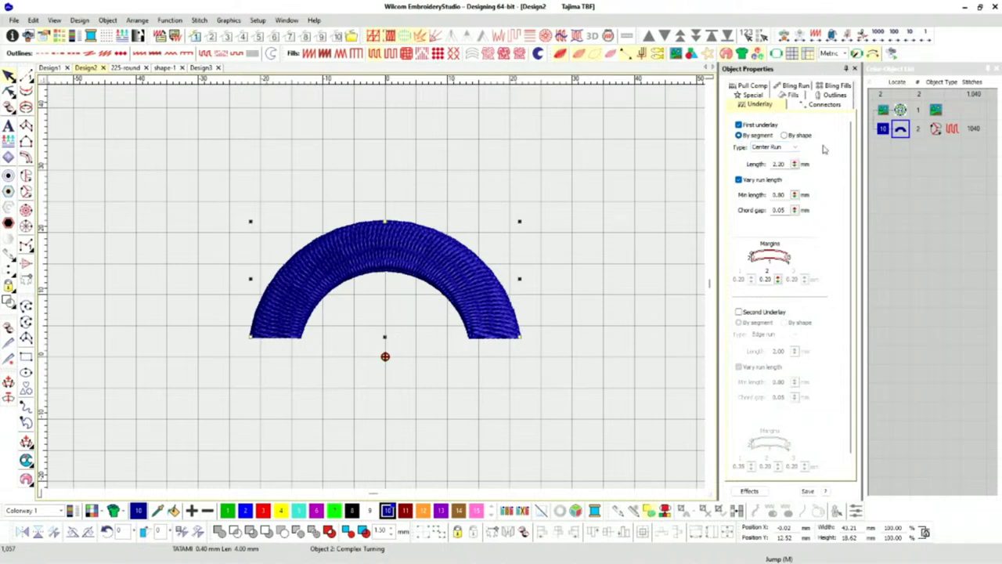
{"action": "left_click", "coordinate": [784, 136]}
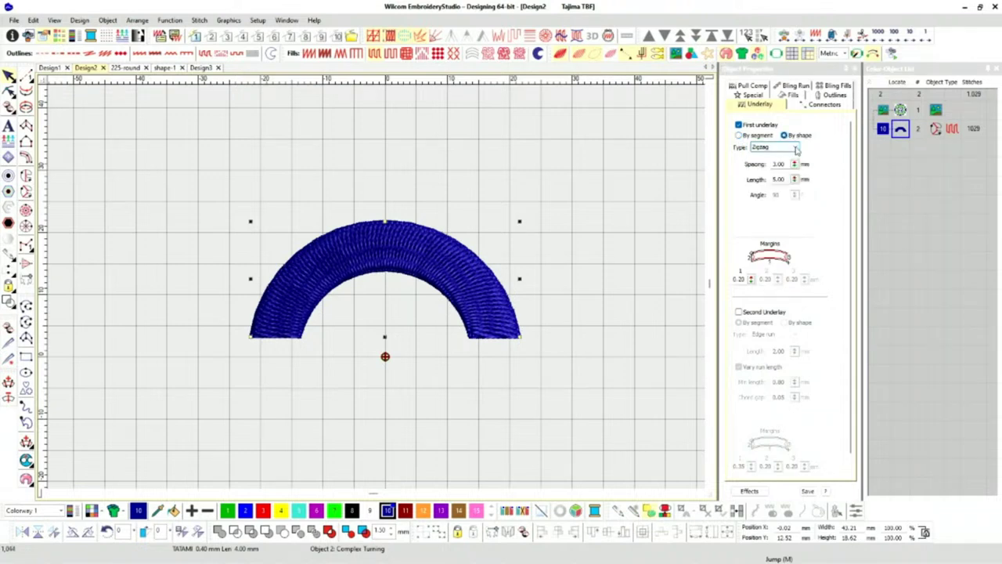
{"action": "left_click", "coordinate": [797, 148]}
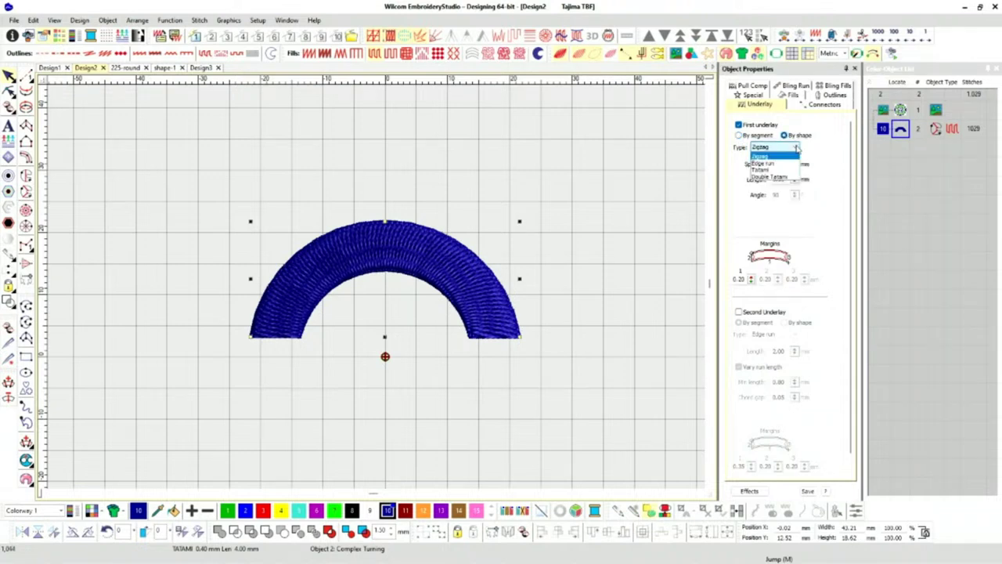
{"action": "left_click", "coordinate": [739, 140]}
{"action": "left_click", "coordinate": [738, 136]}
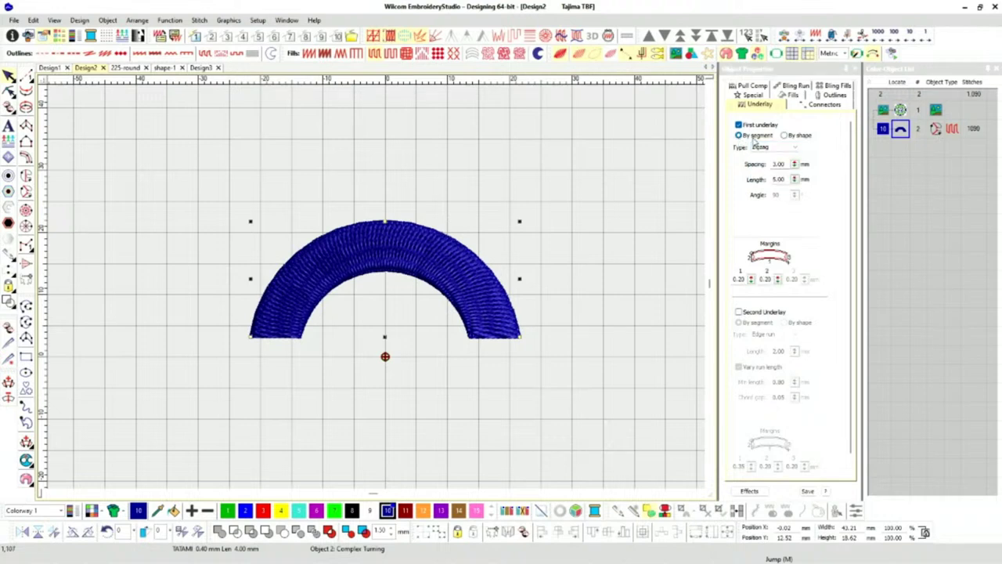
{"action": "left_click", "coordinate": [793, 151]}
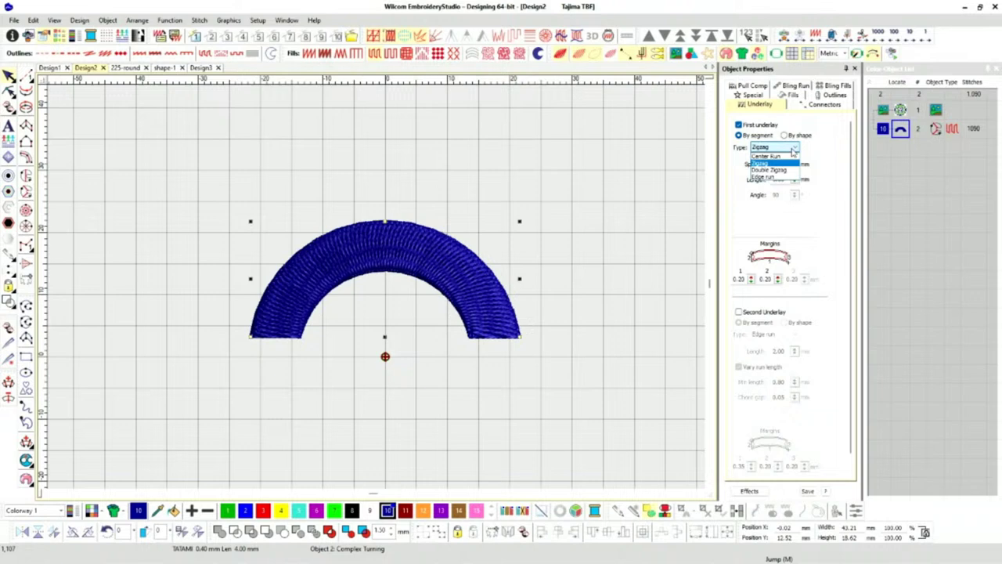
{"action": "left_click", "coordinate": [783, 163]}
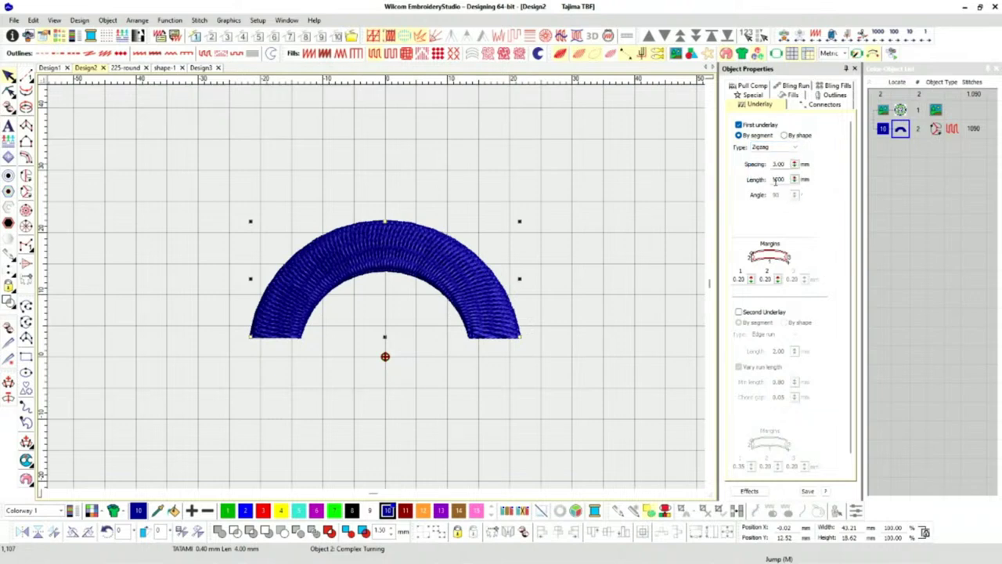
Play the arc fill's stitching sequence to examine how its zigzag underlay is sewn.
{"action": "left_click", "coordinate": [890, 178]}
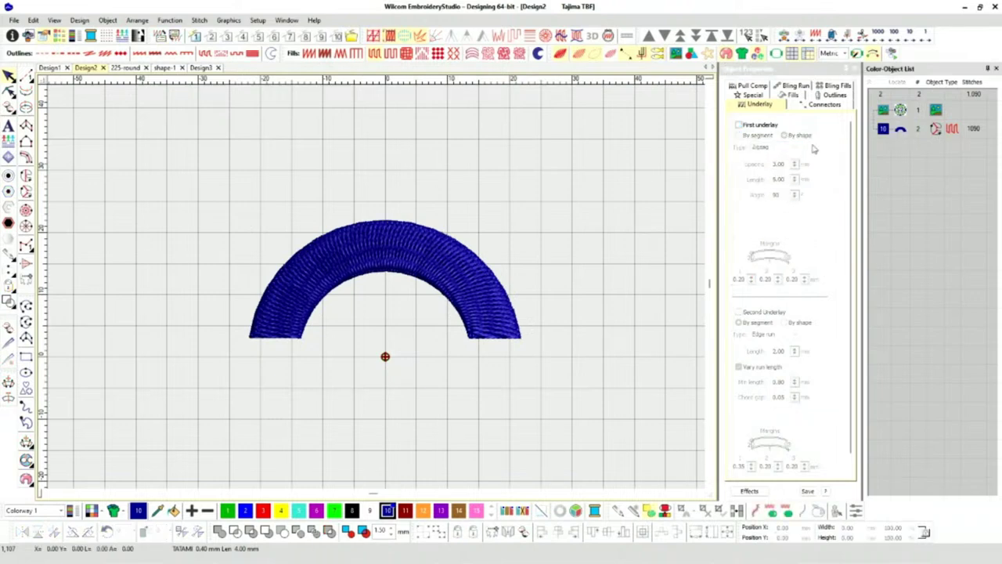
{"action": "left_click", "coordinate": [899, 132]}
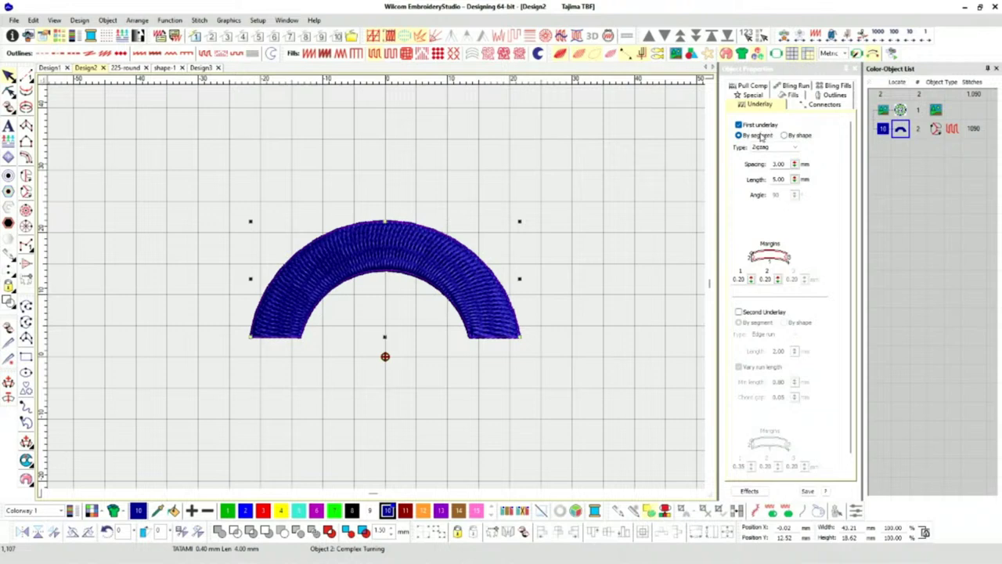
{"action": "left_click", "coordinate": [913, 201]}
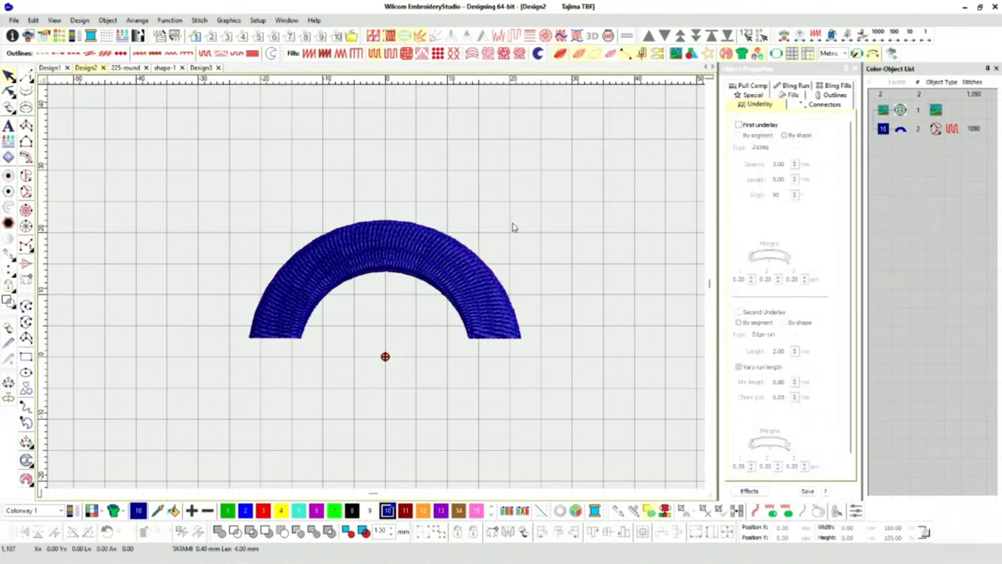
{"action": "left_click", "coordinate": [893, 53]}
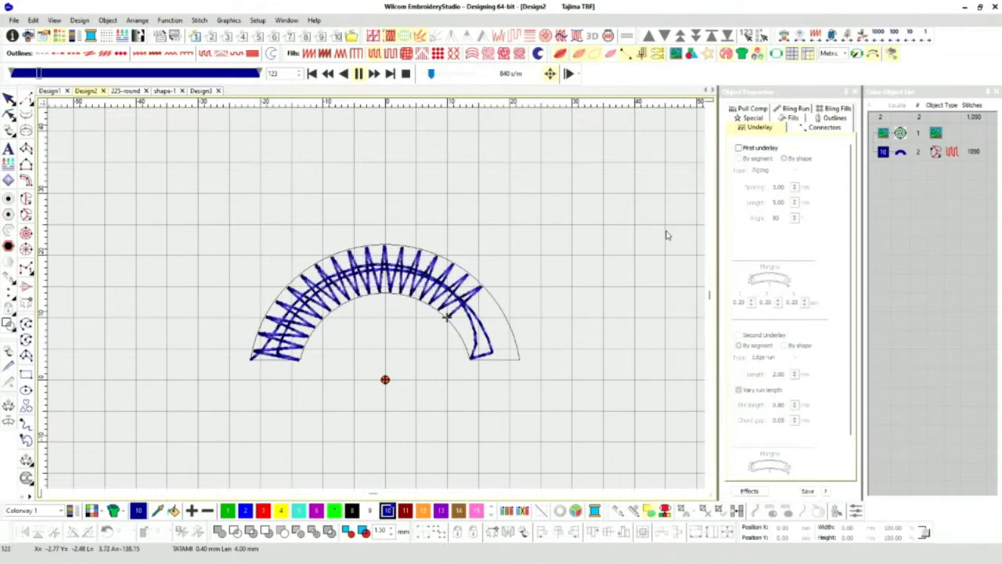
{"action": "key", "text": "Escape"}
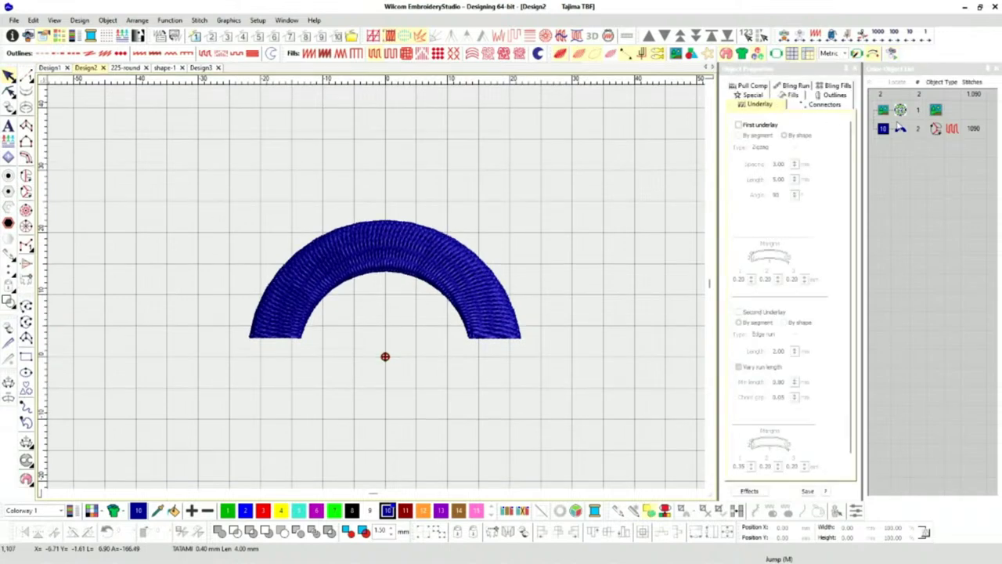
Show the logo image again and, in U.S. units, resize it together with the arc fill to 2.25 inches high.
{"action": "left_click", "coordinate": [901, 129]}
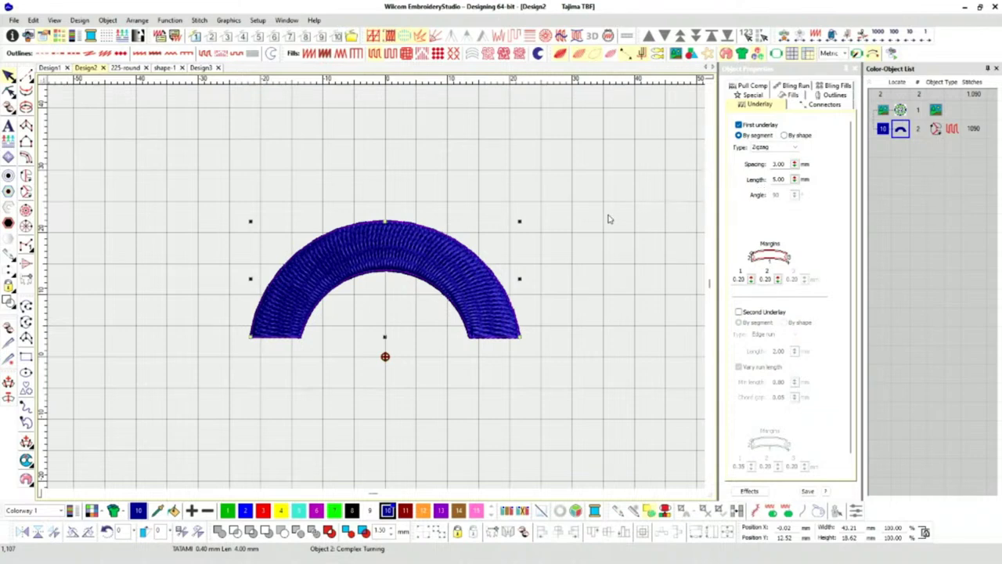
{"action": "key", "text": "d"}
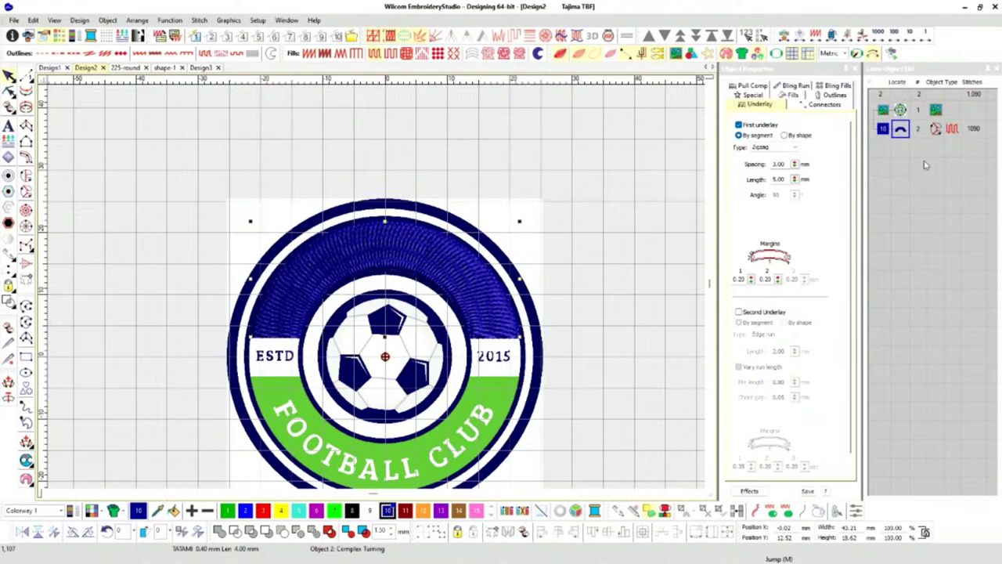
{"action": "left_click", "coordinate": [900, 111]}
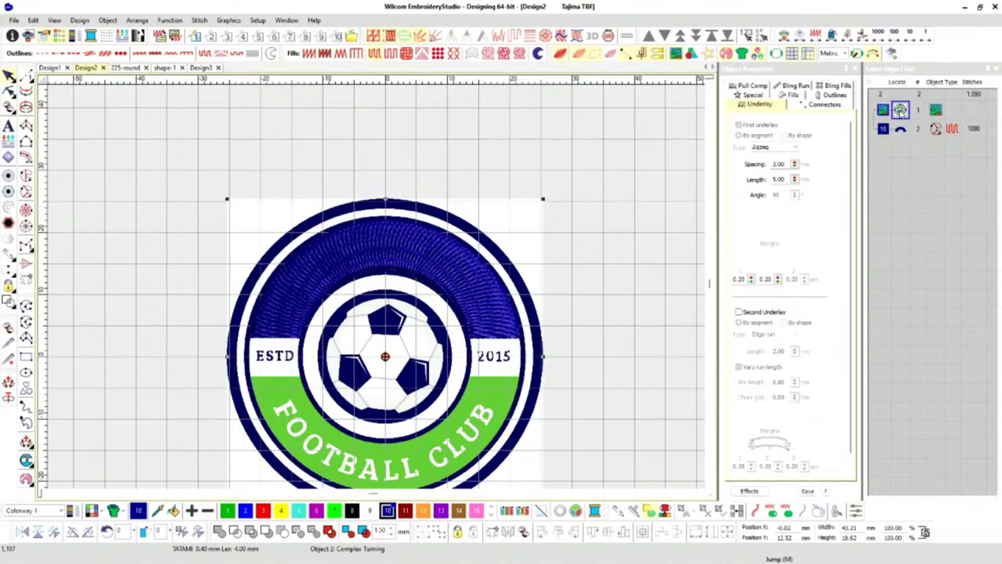
{"action": "scroll", "coordinate": [356, 313], "scroll_direction": "down", "scroll_amount": 3}
{"action": "left_click_drag", "start_coordinate": [243, 226], "coordinate": [485, 449]}
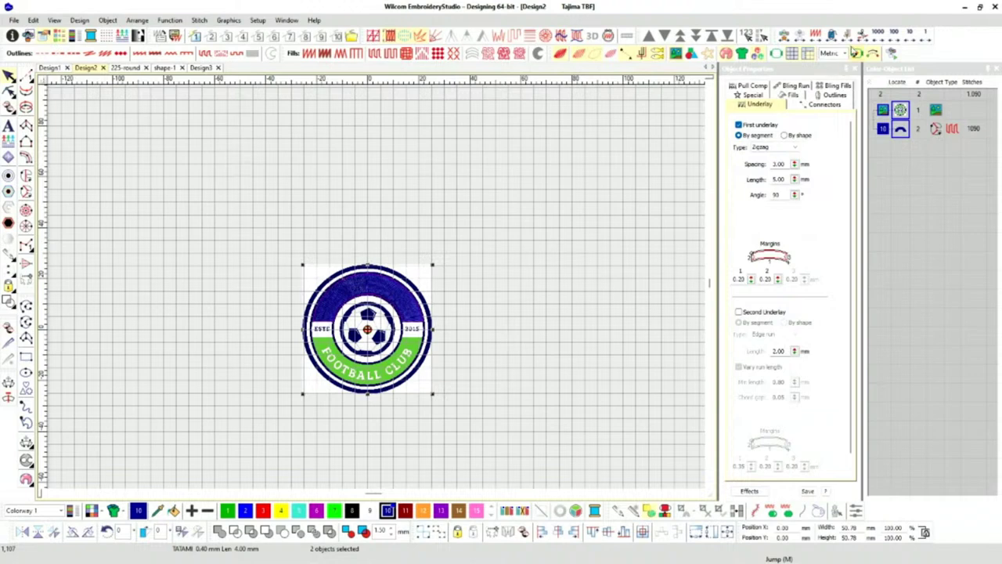
{"action": "left_click", "coordinate": [844, 53]}
{"action": "left_click", "coordinate": [831, 71]}
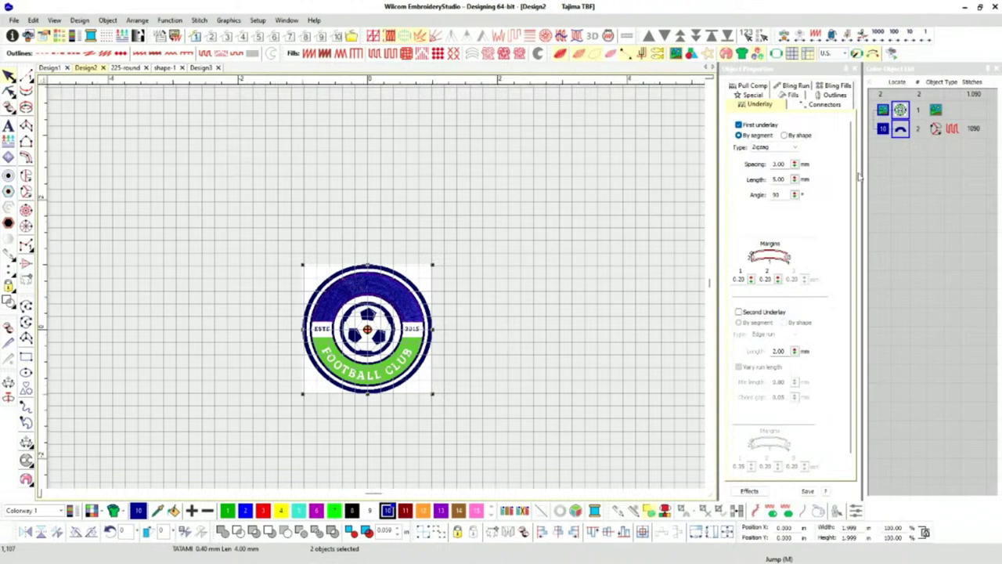
{"action": "double_click", "coordinate": [849, 539]}
{"action": "type", "text": "2.25"}
{"action": "key", "text": "Return"}
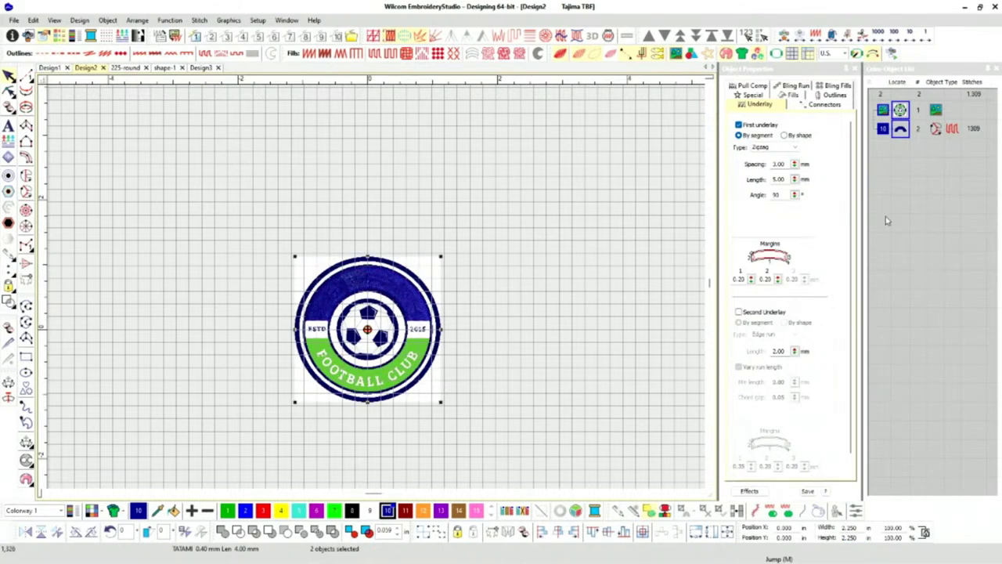
Try a length of 11 mm for the arc fill's by-segment zigzag underlay and inspect the stitches up close.
{"action": "left_click", "coordinate": [900, 128]}
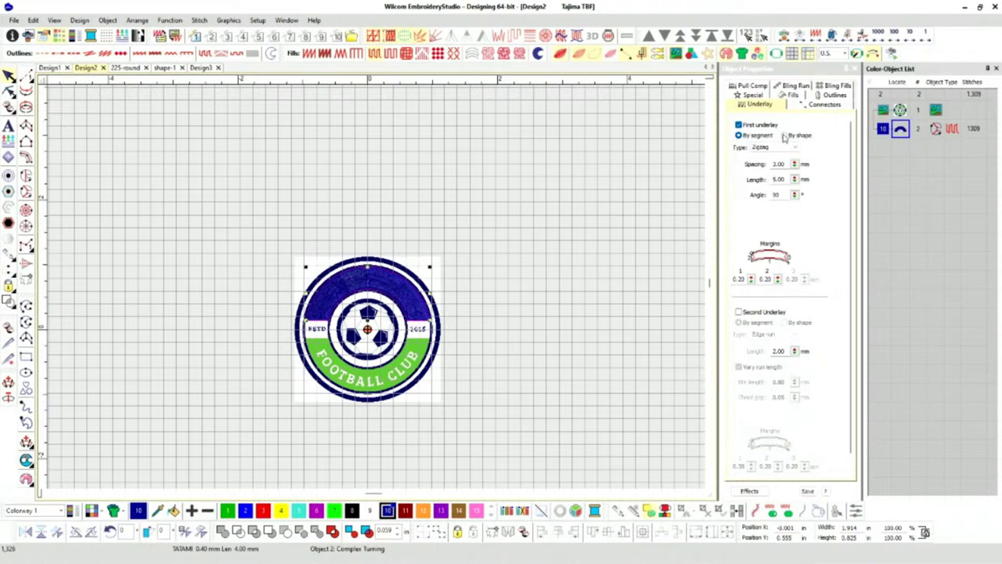
{"action": "left_click", "coordinate": [738, 135]}
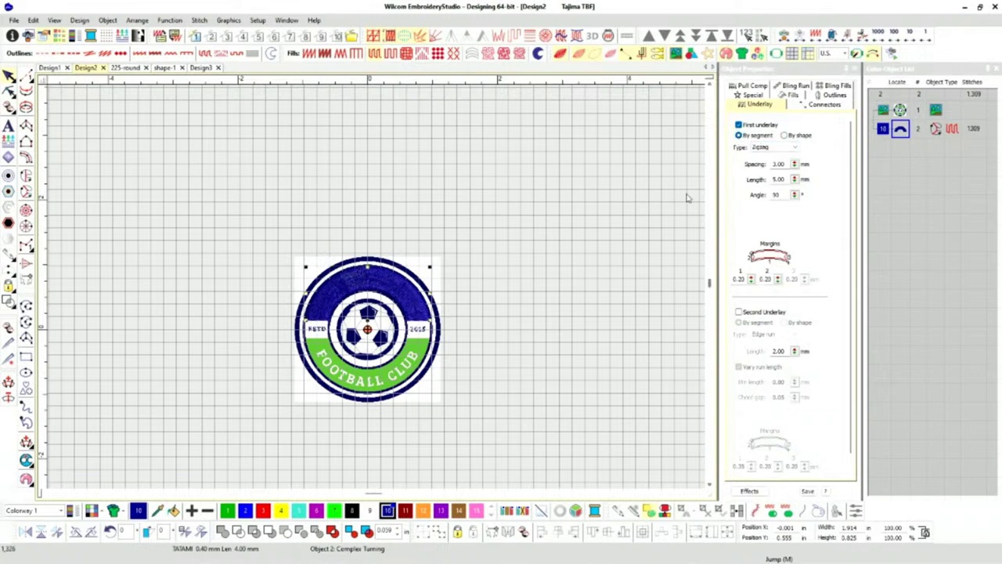
{"action": "left_click", "coordinate": [515, 276]}
{"action": "left_click", "coordinate": [394, 292]}
{"action": "left_click_drag", "start_coordinate": [788, 179], "coordinate": [758, 179]}
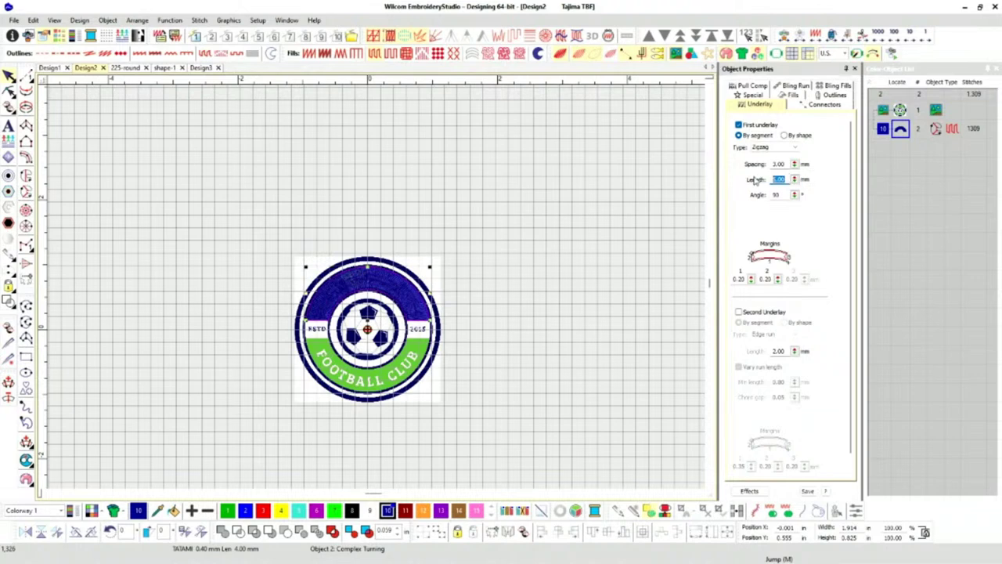
{"action": "type", "text": "11"}
{"action": "key", "text": "Return"}
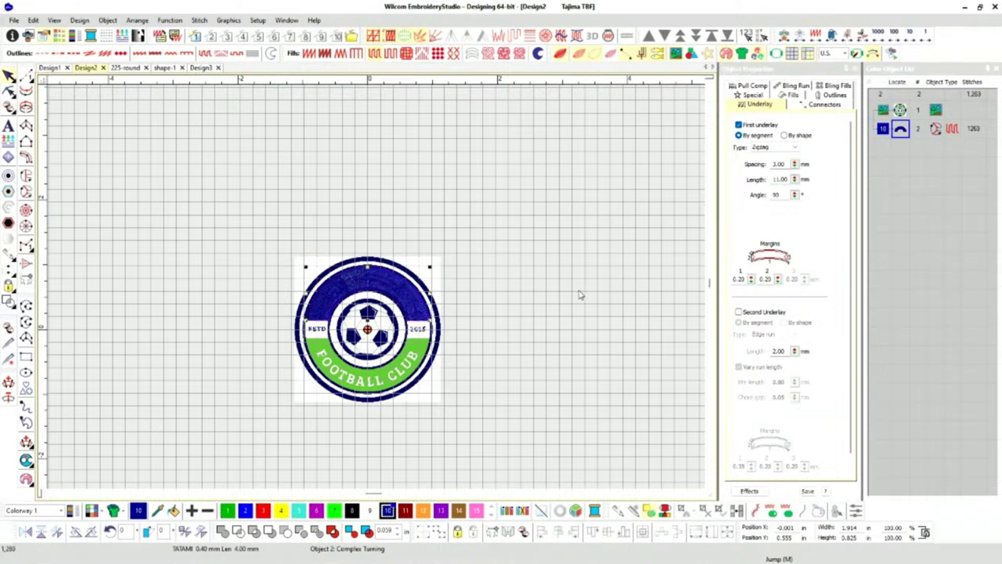
{"action": "scroll", "coordinate": [367, 287], "scroll_direction": "up", "scroll_amount": 3}
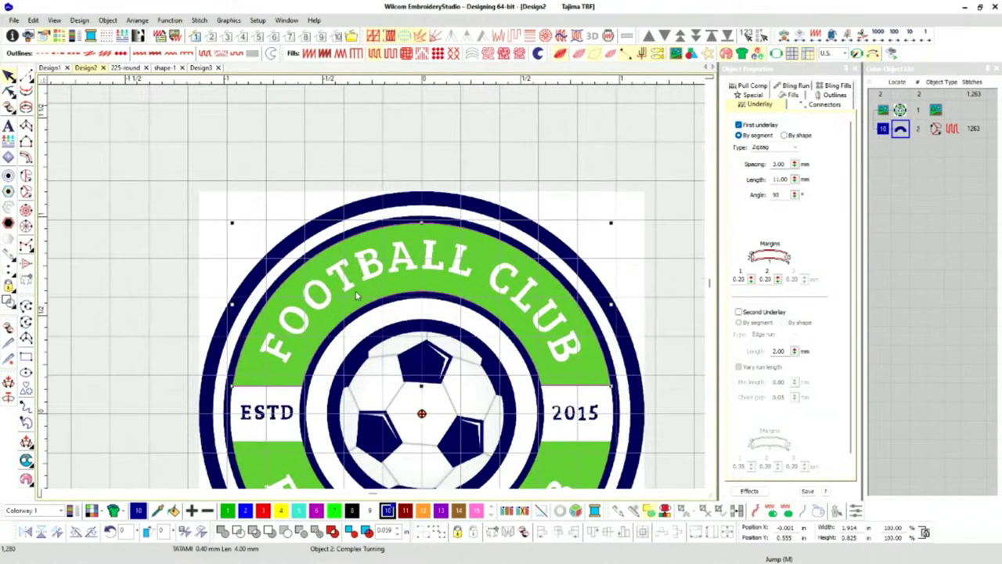
{"action": "scroll", "coordinate": [357, 289], "scroll_direction": "up", "scroll_amount": 1}
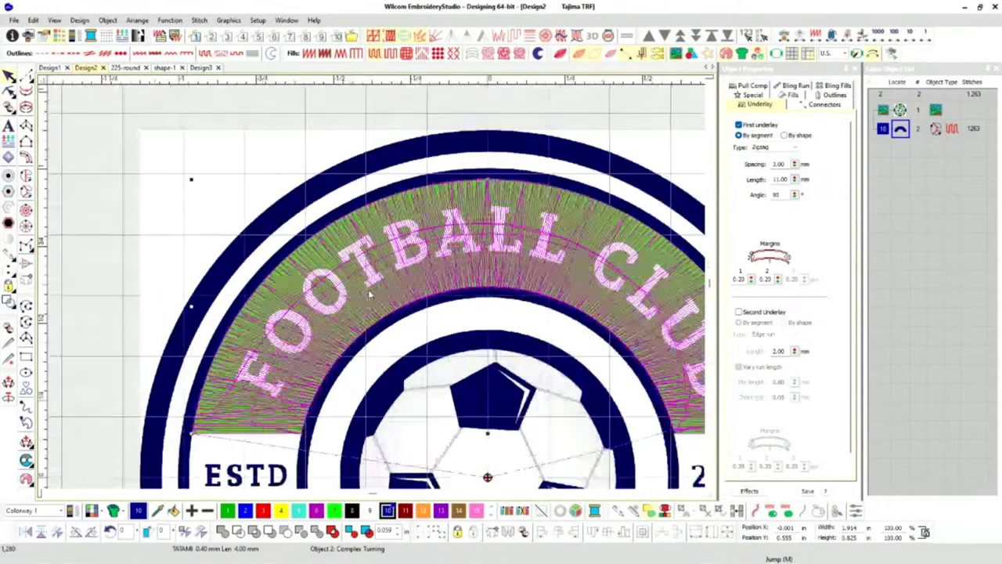
{"action": "scroll", "coordinate": [371, 292], "scroll_direction": "up", "scroll_amount": 2}
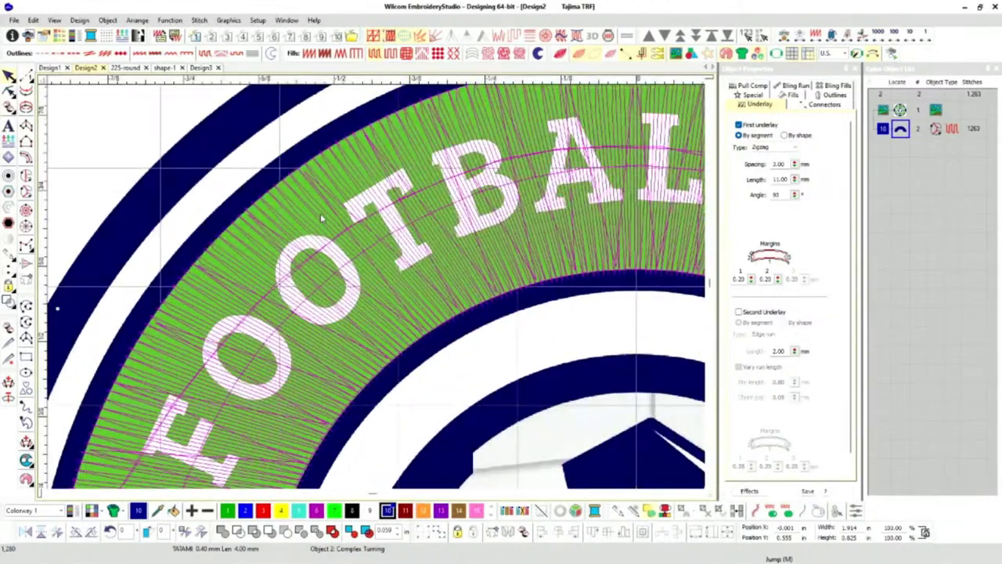
Try a zigzag underlay length of 3 mm and undo the underlay length changes.
{"action": "double_click", "coordinate": [781, 179]}
{"action": "type", "text": "3"}
{"action": "key", "text": "ctrl+z"}
Reselect the upper arc fill and dim the logo image behind it.
{"action": "left_click", "coordinate": [376, 292]}
{"action": "scroll", "coordinate": [383, 254], "scroll_direction": "down", "scroll_amount": 3}
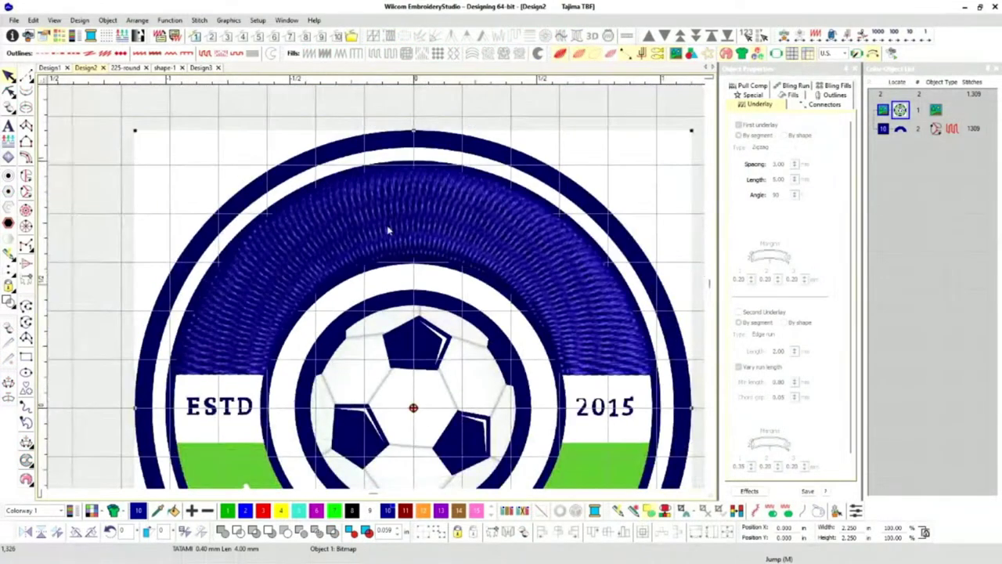
{"action": "left_click", "coordinate": [394, 221]}
{"action": "scroll", "coordinate": [400, 254], "scroll_direction": "down", "scroll_amount": 3}
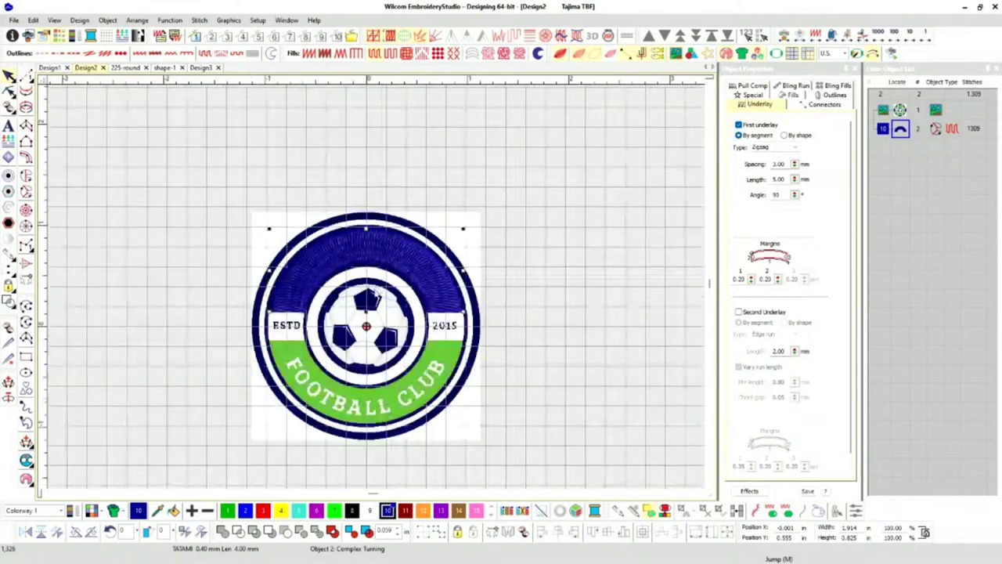
{"action": "left_click", "coordinate": [713, 55]}
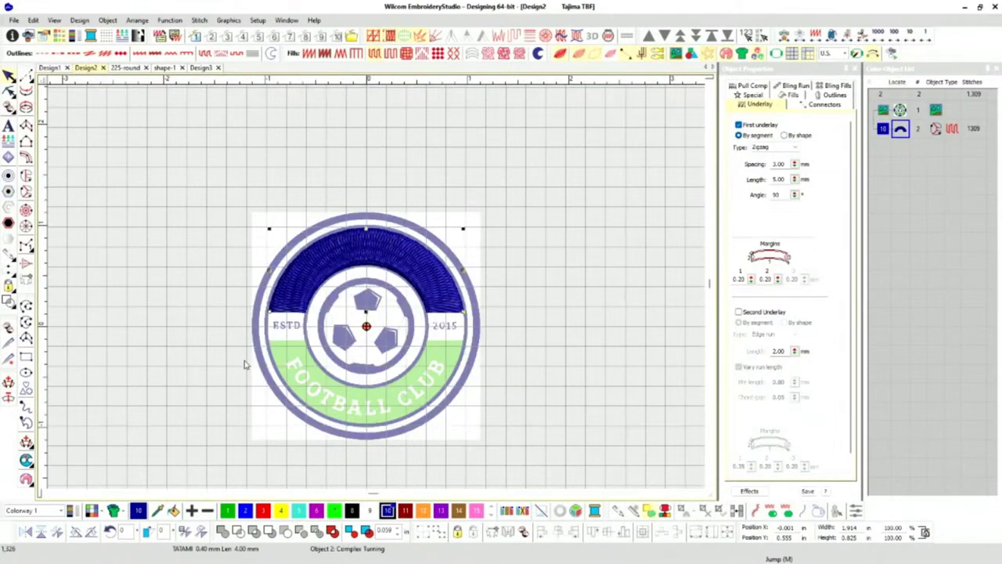
Duplicate the upper arc fill, mirror the copy vertically and align it over the logo's lower green band.
{"action": "key", "text": "ctrl+d"}
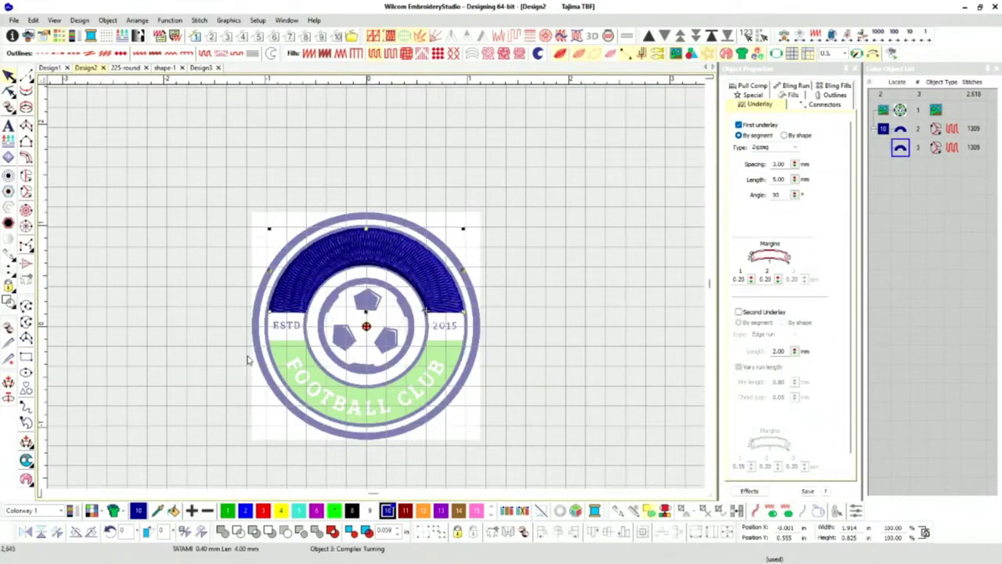
{"action": "left_click", "coordinate": [41, 532]}
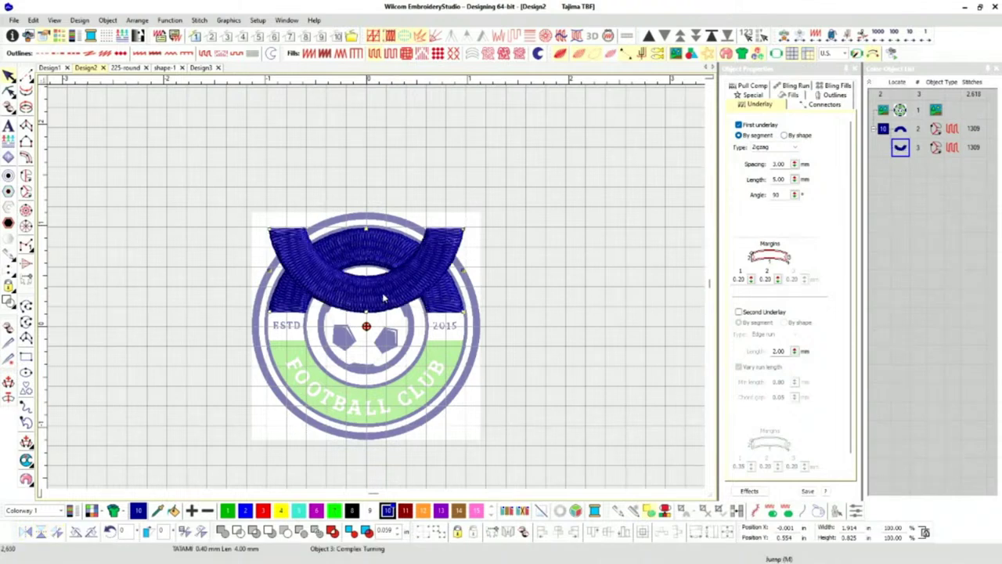
{"action": "left_click_drag", "start_coordinate": [383, 298], "coordinate": [372, 410]}
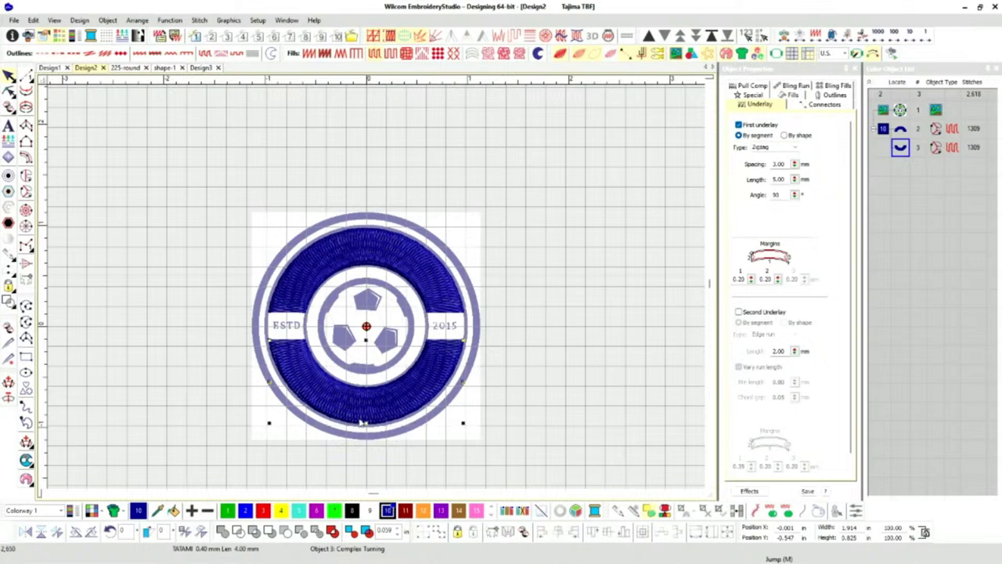
{"action": "scroll", "coordinate": [376, 288], "scroll_direction": "up", "scroll_amount": 5}
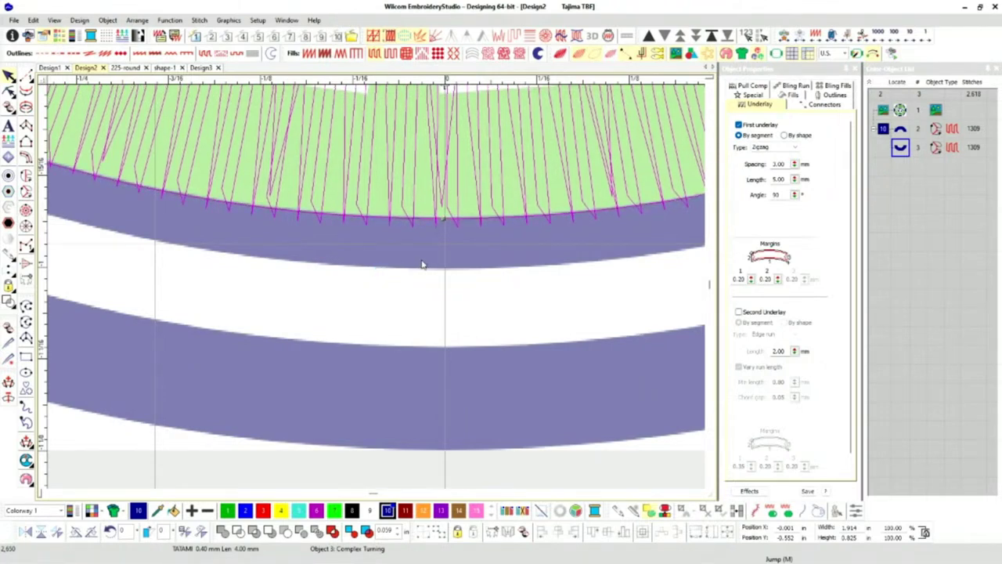
{"action": "left_click", "coordinate": [436, 358]}
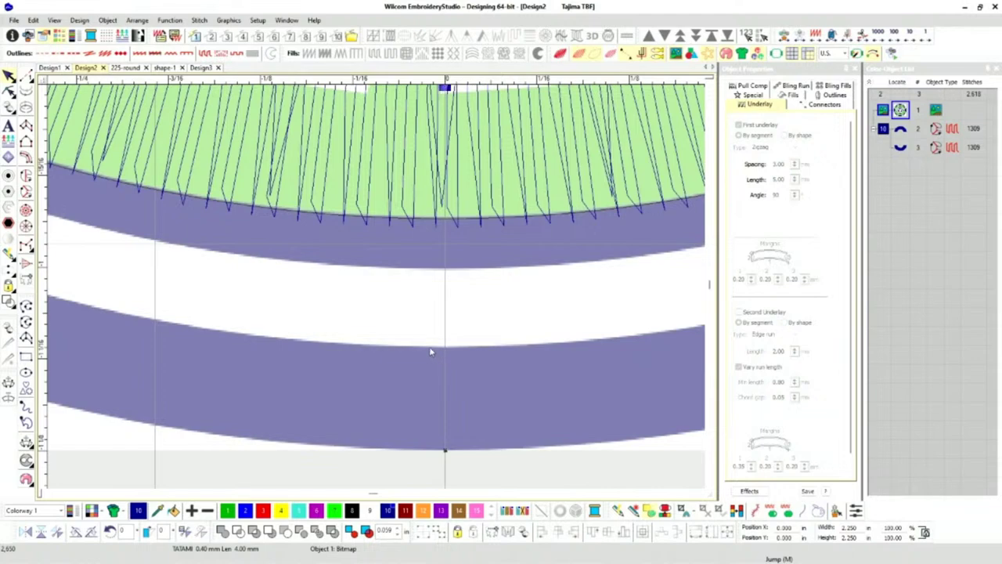
{"action": "scroll", "coordinate": [378, 286], "scroll_direction": "down", "scroll_amount": 5}
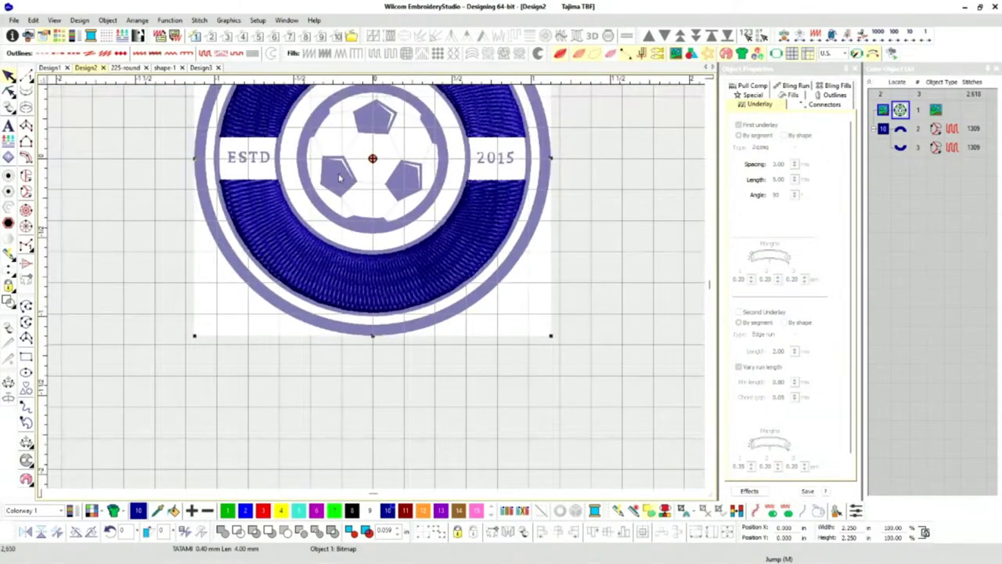
{"action": "scroll", "coordinate": [350, 185], "scroll_direction": "down", "scroll_amount": 1}
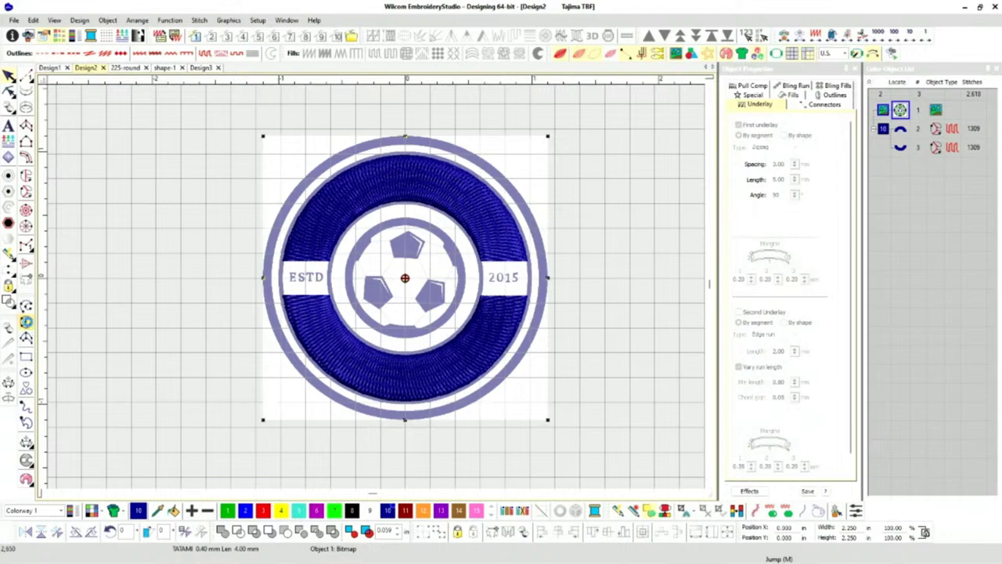
Digitize a circular complex fill about 0.96 in across along the outer edge of the ring around the soccer ball.
{"action": "left_click", "coordinate": [26, 322]}
{"action": "scroll", "coordinate": [398, 277], "scroll_direction": "up", "scroll_amount": 2}
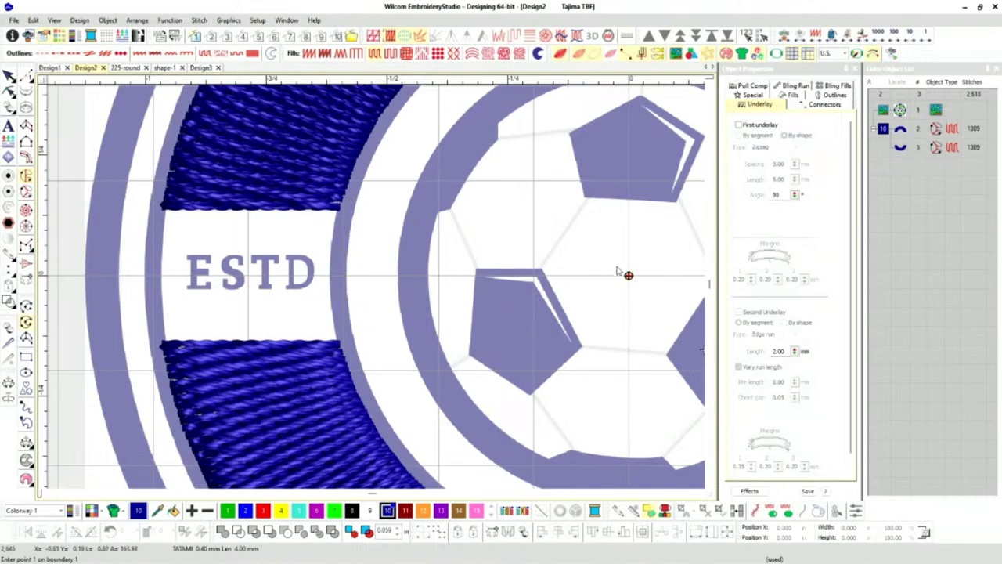
{"action": "left_click", "coordinate": [398, 278]}
{"action": "scroll", "coordinate": [415, 258], "scroll_direction": "down", "scroll_amount": 3}
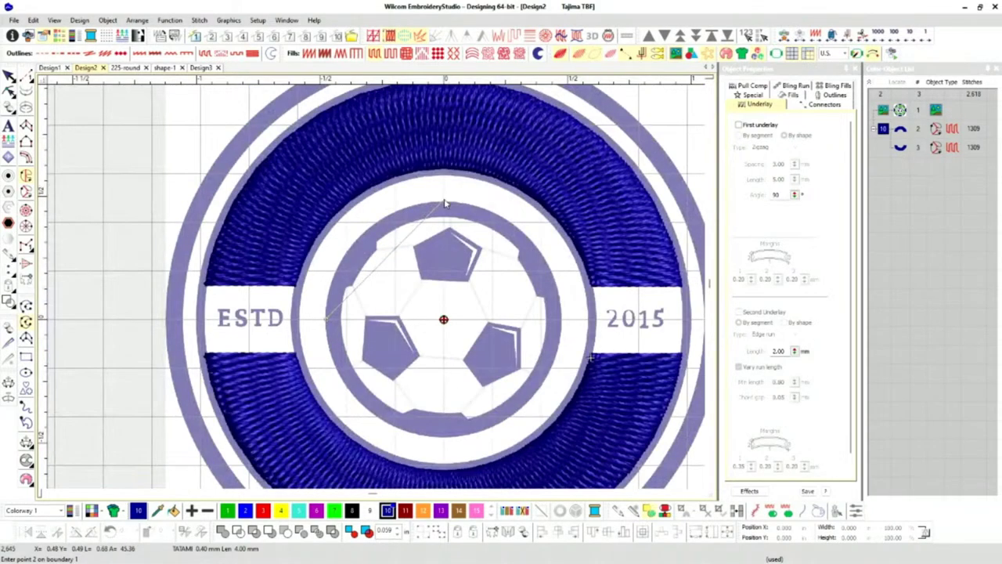
{"action": "scroll", "coordinate": [377, 294], "scroll_direction": "up", "scroll_amount": 4}
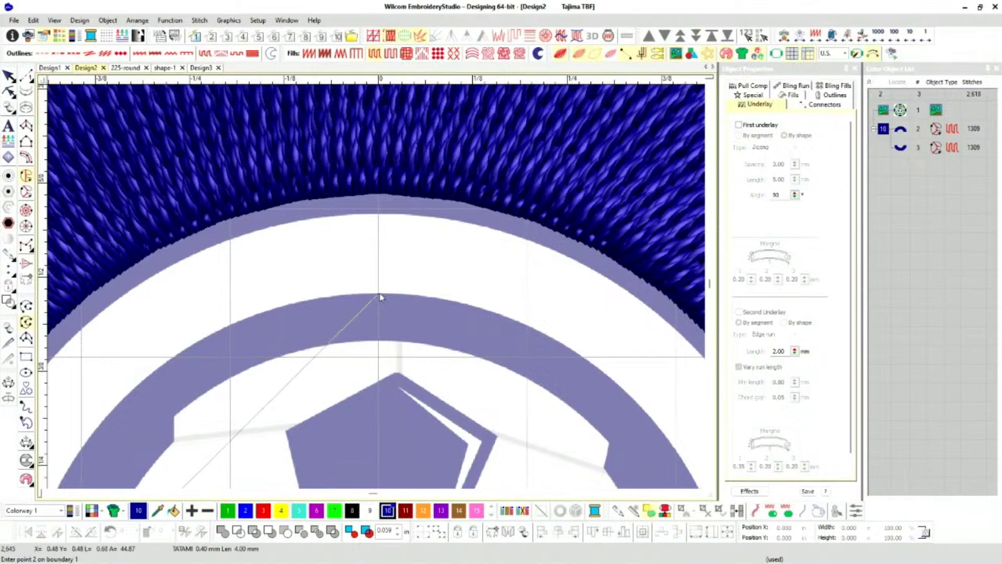
{"action": "left_click", "coordinate": [430, 365]}
{"action": "scroll", "coordinate": [407, 329], "scroll_direction": "down", "scroll_amount": 3}
{"action": "scroll", "coordinate": [377, 291], "scroll_direction": "up", "scroll_amount": 3}
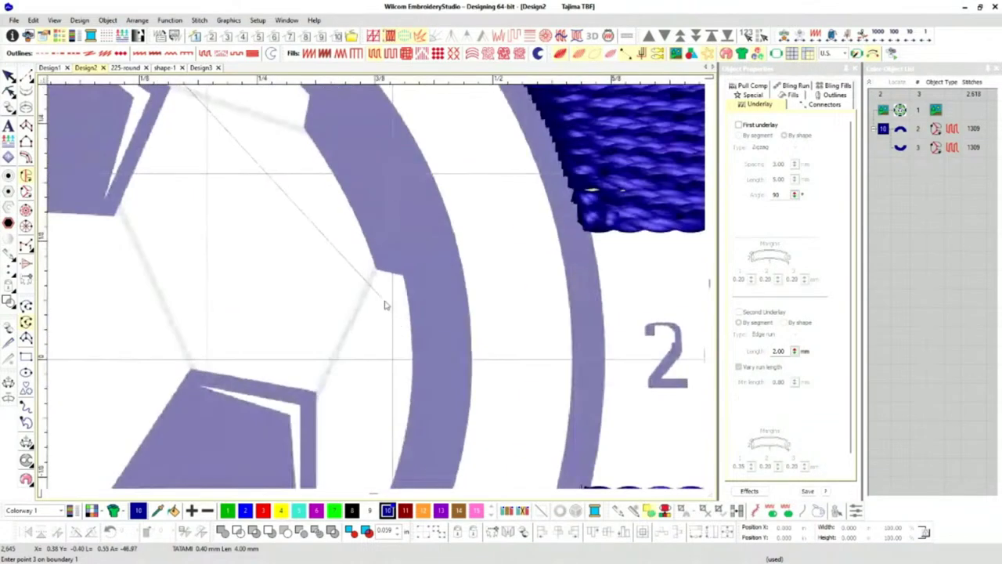
{"action": "left_click", "coordinate": [471, 361]}
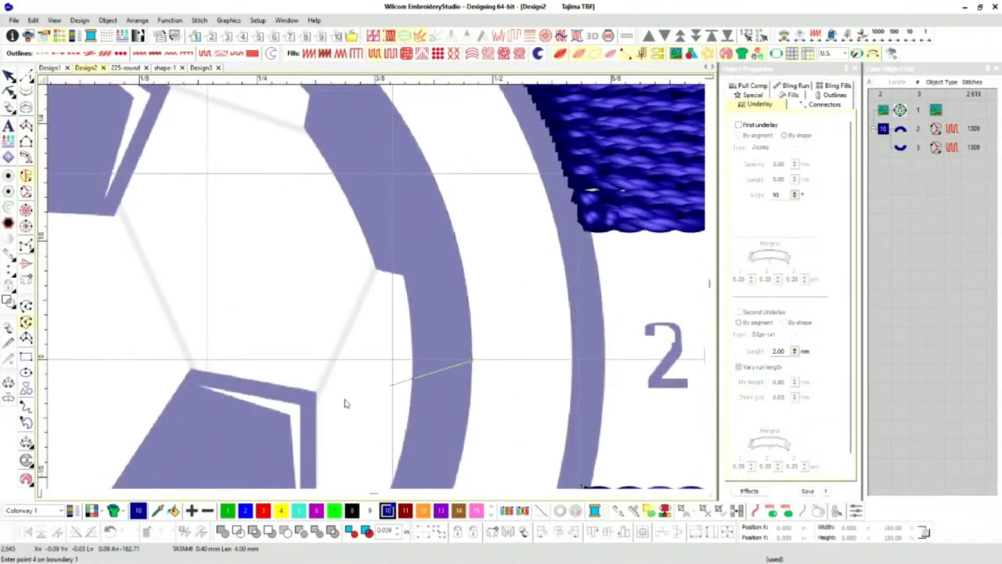
{"action": "scroll", "coordinate": [353, 292], "scroll_direction": "down", "scroll_amount": 3}
{"action": "scroll", "coordinate": [375, 286], "scroll_direction": "up", "scroll_amount": 3}
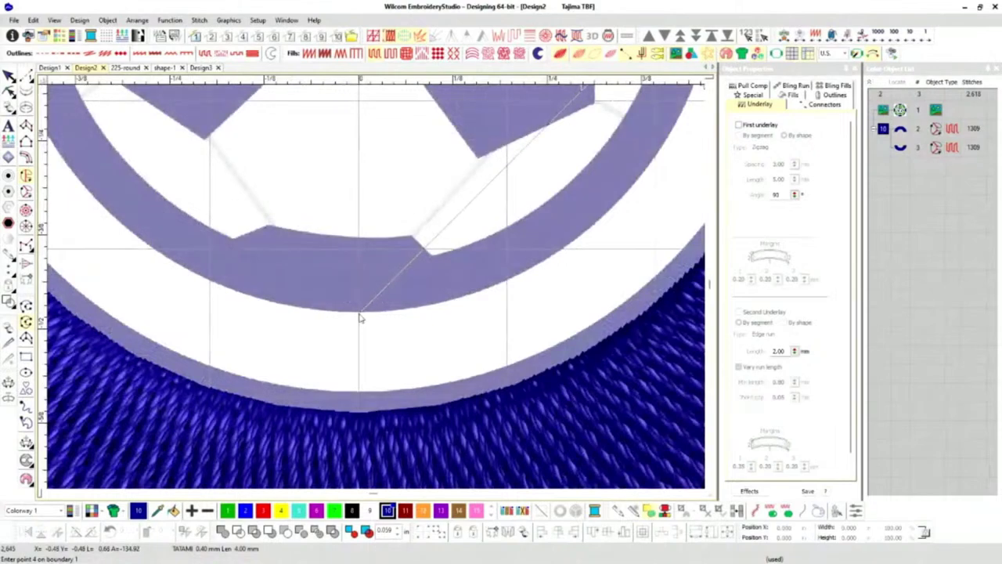
{"action": "left_click", "coordinate": [360, 315]}
{"action": "scroll", "coordinate": [360, 317], "scroll_direction": "down", "scroll_amount": 3}
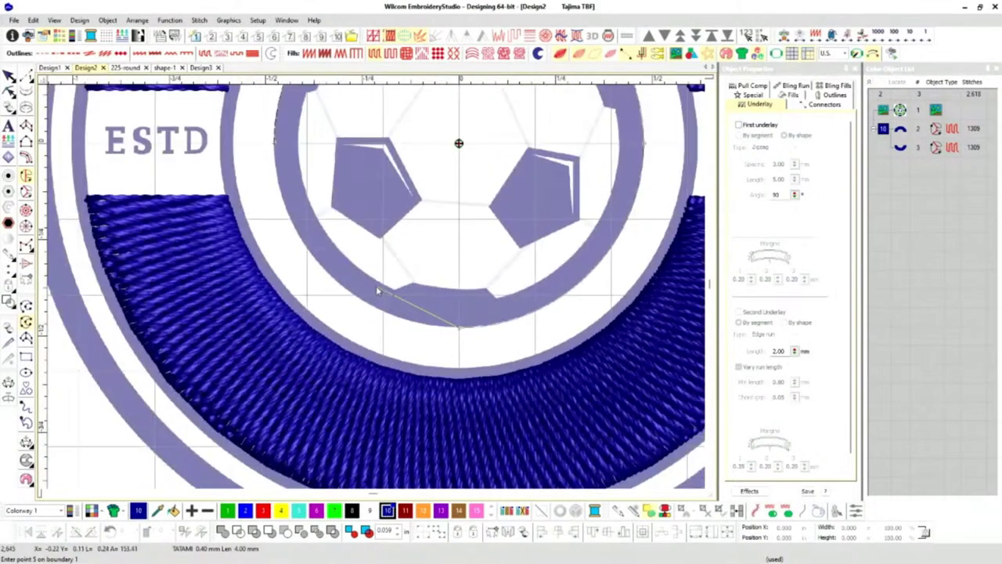
{"action": "key", "text": "Return"}
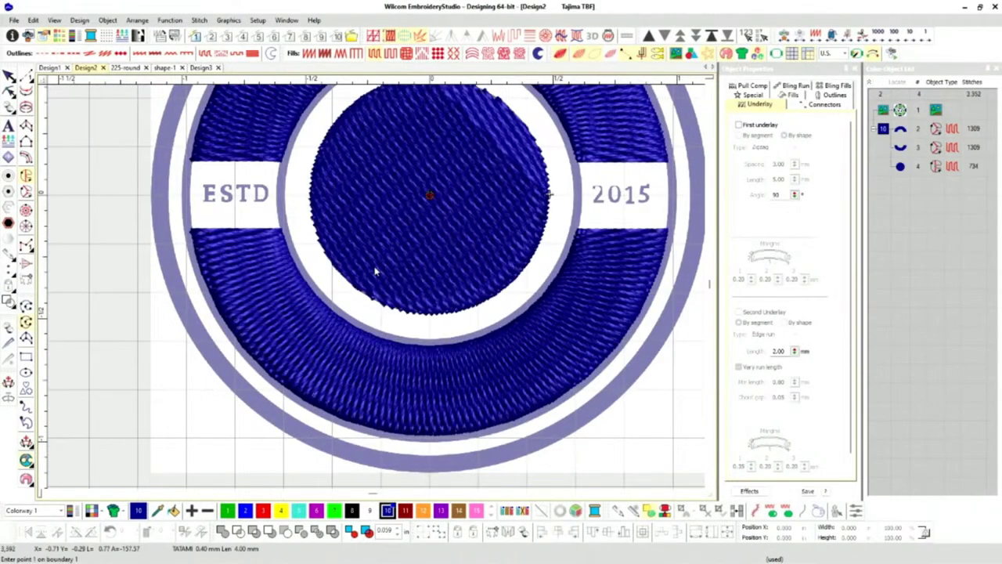
{"action": "scroll", "coordinate": [376, 282], "scroll_direction": "down", "scroll_amount": 3}
{"action": "scroll", "coordinate": [376, 288], "scroll_direction": "up", "scroll_amount": 2}
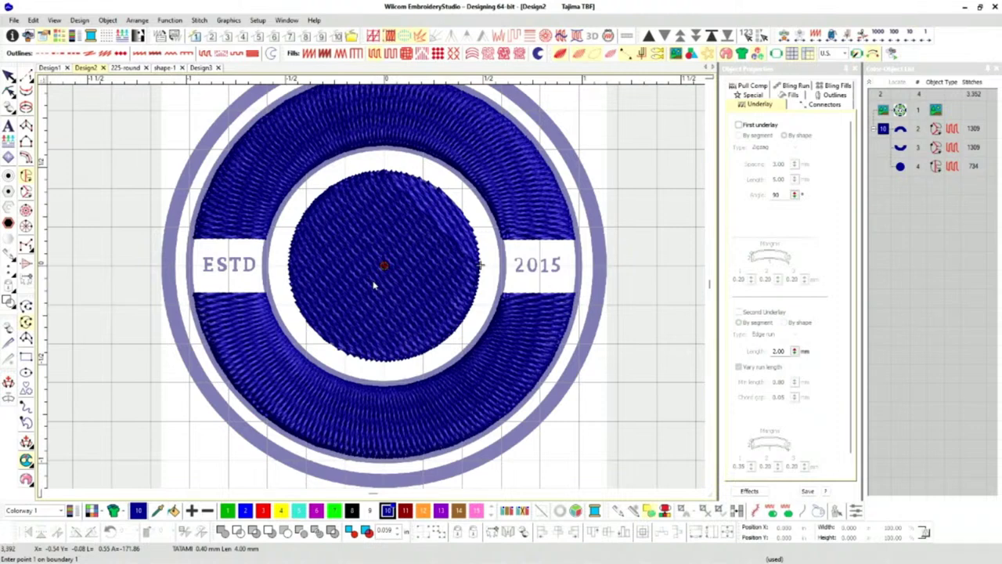
{"action": "key", "text": "Escape"}
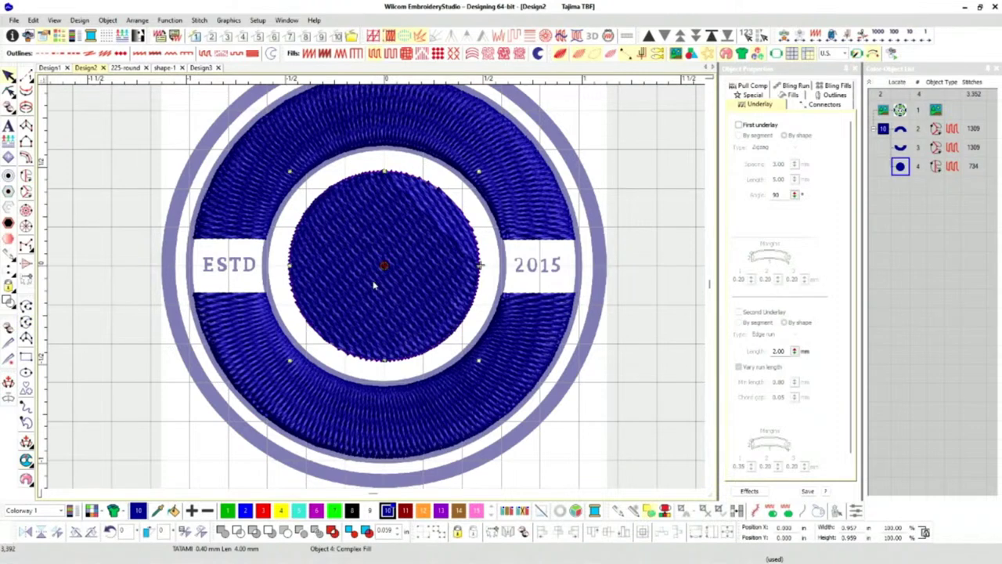
Give the central circle fill a Tatami first underlay and an Edge run second underlay.
{"action": "left_click", "coordinate": [739, 124]}
{"action": "left_click", "coordinate": [796, 148]}
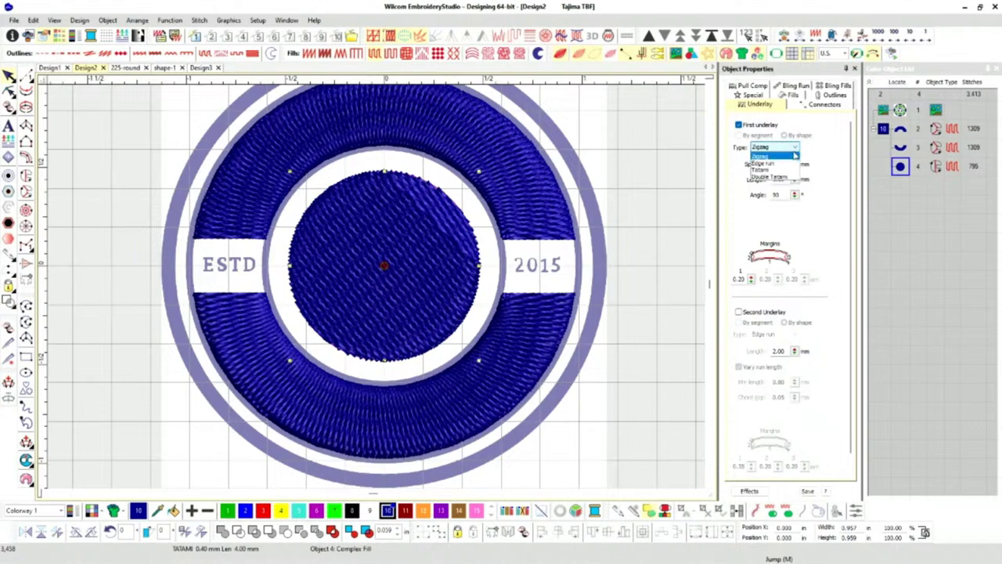
{"action": "left_click", "coordinate": [761, 170]}
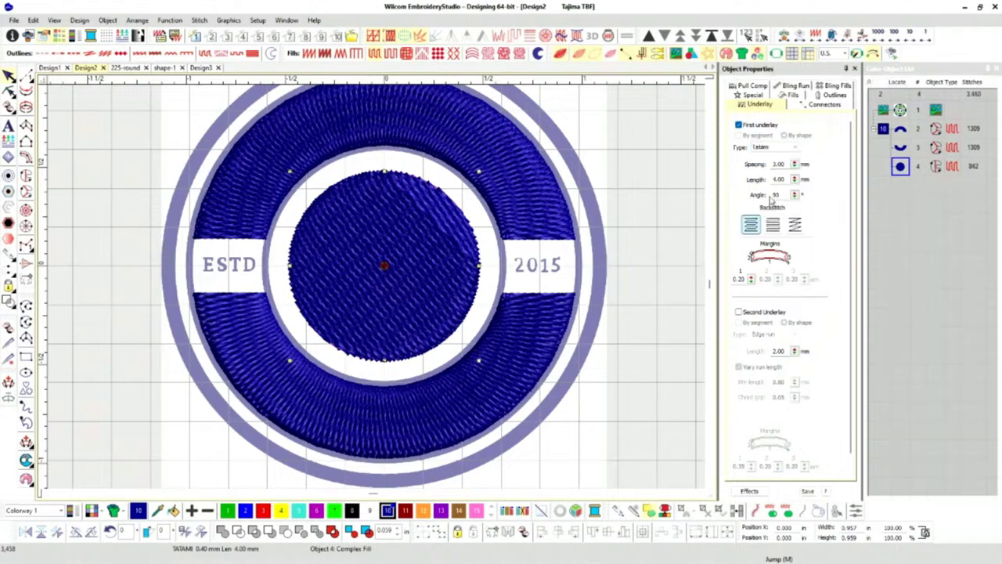
{"action": "left_click", "coordinate": [740, 312]}
Place the circle fill's entry point in the lower band and exit point in the upper band, and turn its stitch angle horizontal.
{"action": "scroll", "coordinate": [354, 267], "scroll_direction": "down", "scroll_amount": 2}
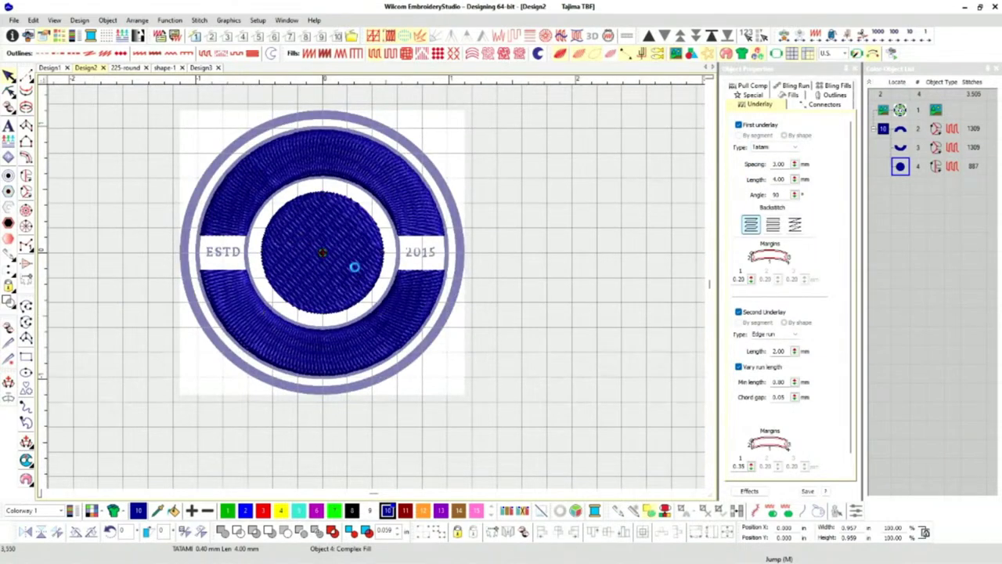
{"action": "key", "text": "h"}
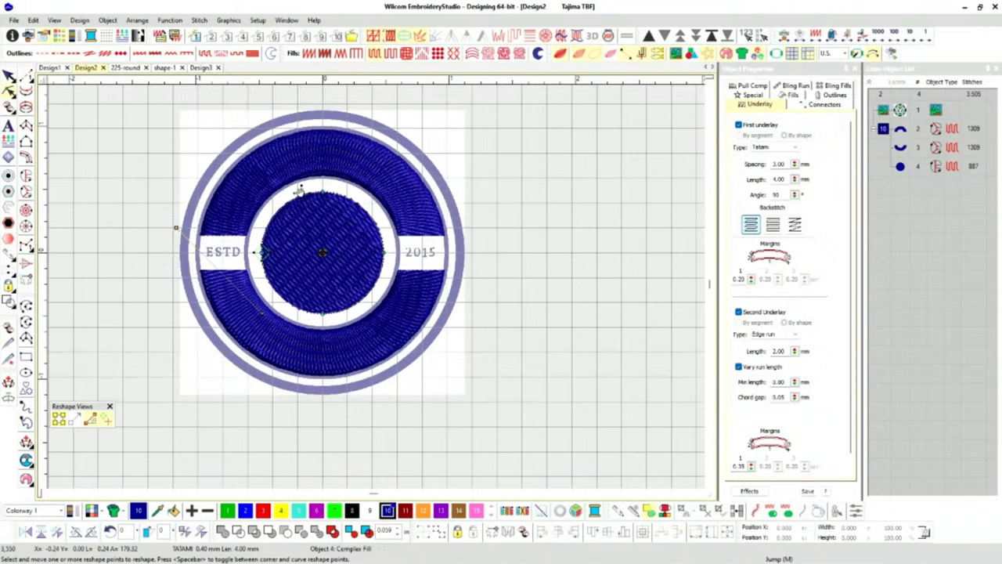
{"action": "left_click", "coordinate": [320, 159]}
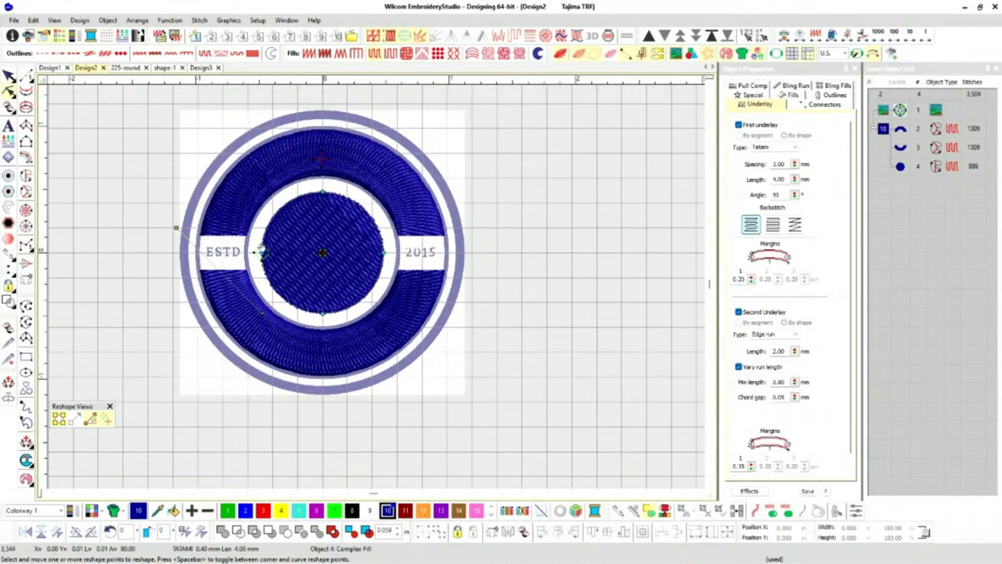
{"action": "left_click", "coordinate": [325, 345]}
{"action": "left_click_drag", "start_coordinate": [184, 226], "coordinate": [536, 304]}
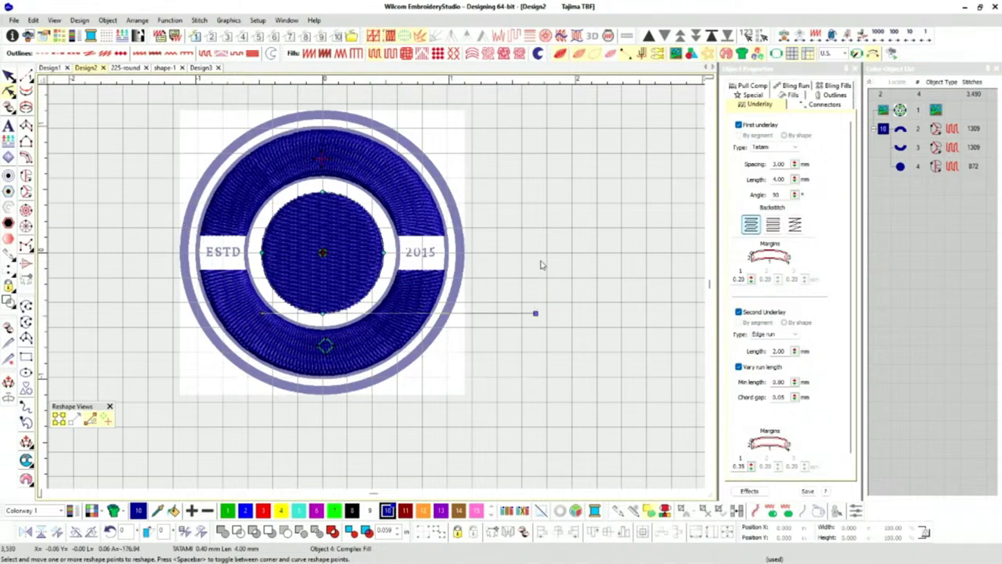
{"action": "key", "text": "Escape"}
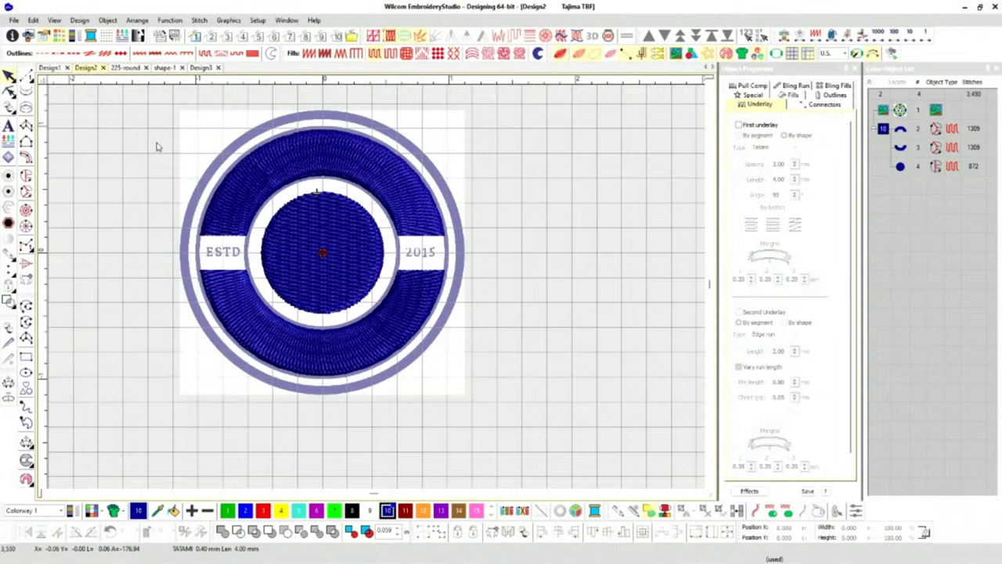
Open the 225-round design and examine the outline, fill and special settings of its inner blue satin ring.
{"action": "left_click", "coordinate": [125, 68]}
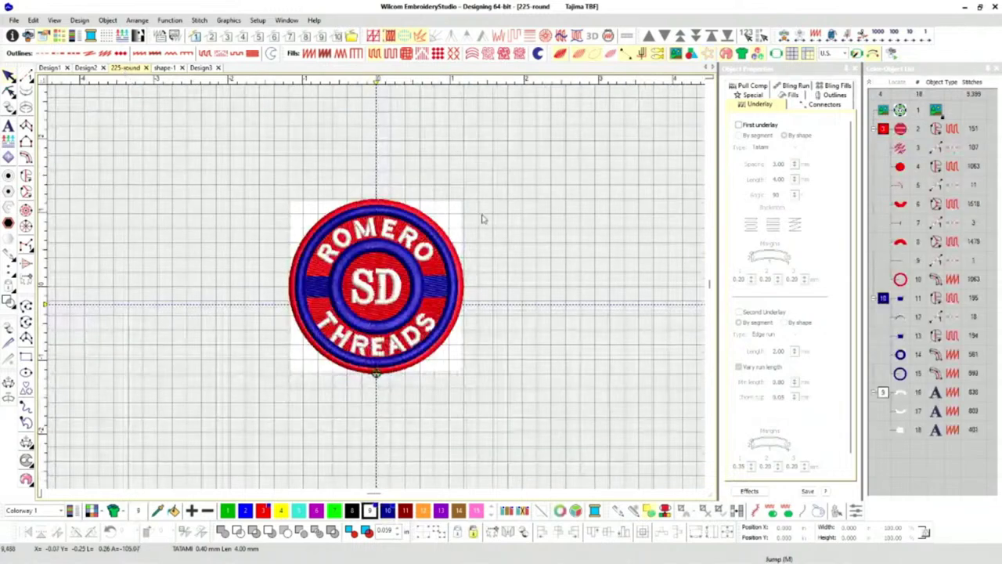
{"action": "scroll", "coordinate": [398, 308], "scroll_direction": "up", "scroll_amount": 3}
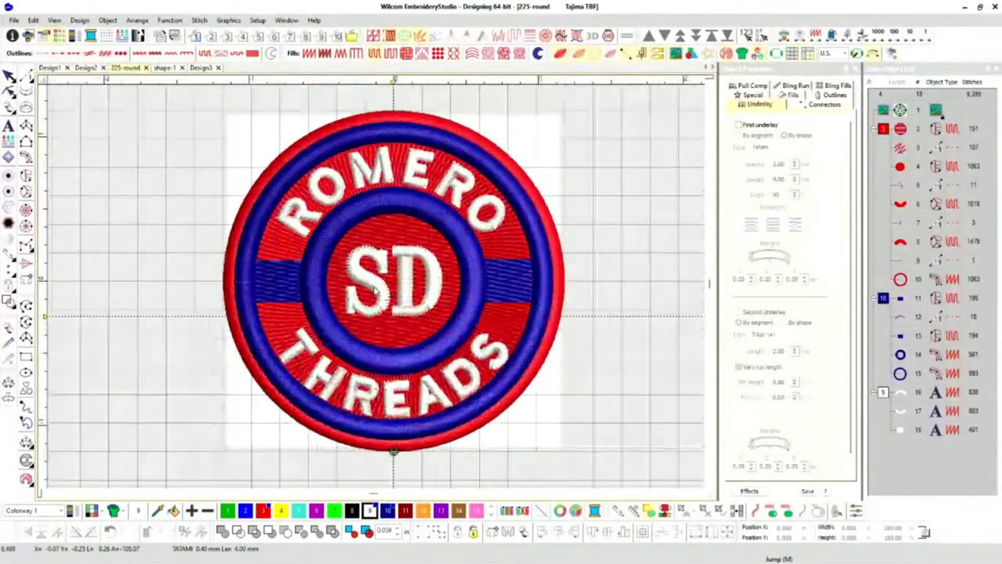
{"action": "scroll", "coordinate": [385, 317], "scroll_direction": "up", "scroll_amount": 2}
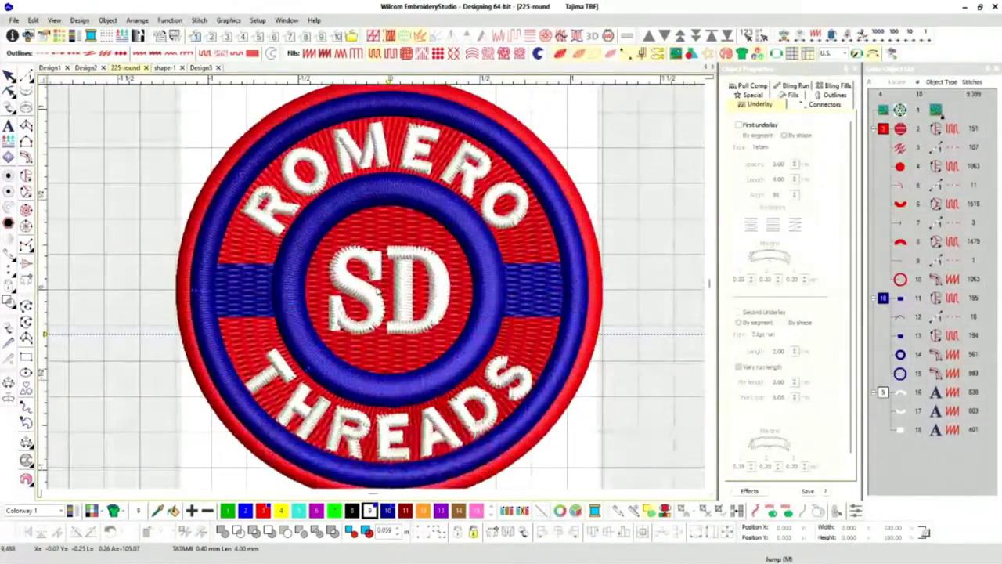
{"action": "left_click", "coordinate": [487, 273]}
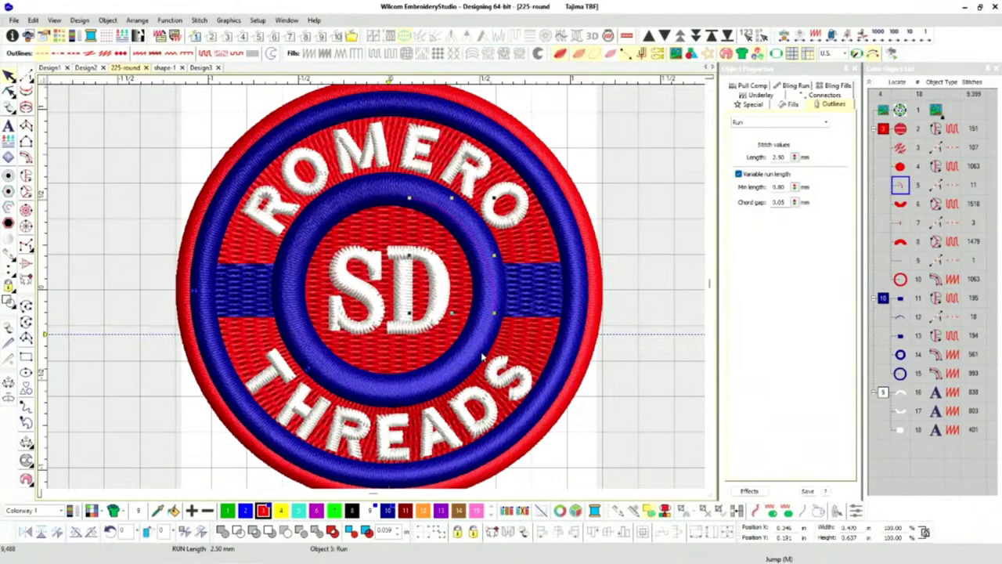
{"action": "left_click", "coordinate": [460, 369]}
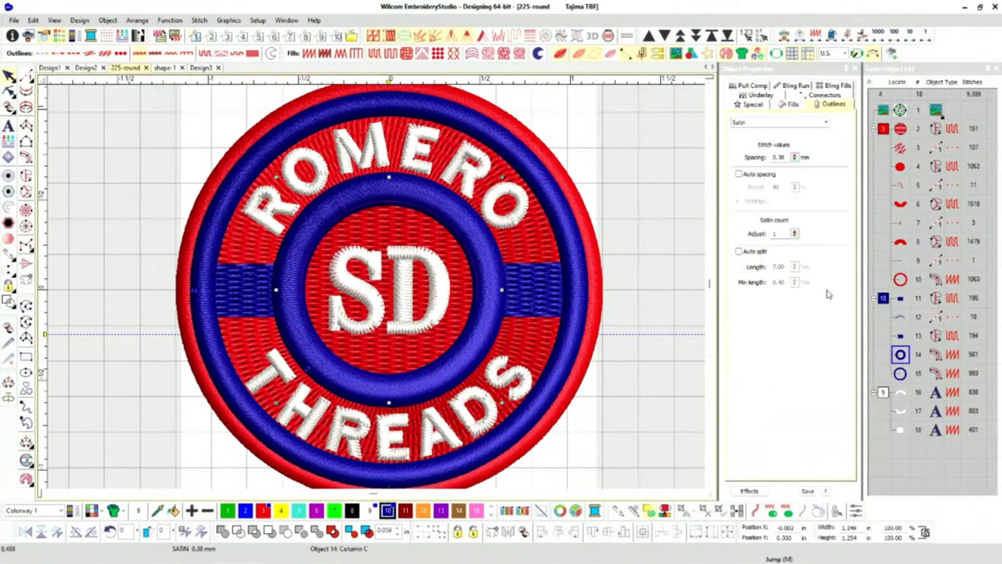
{"action": "left_click", "coordinate": [900, 354]}
{"action": "left_click", "coordinate": [792, 105]}
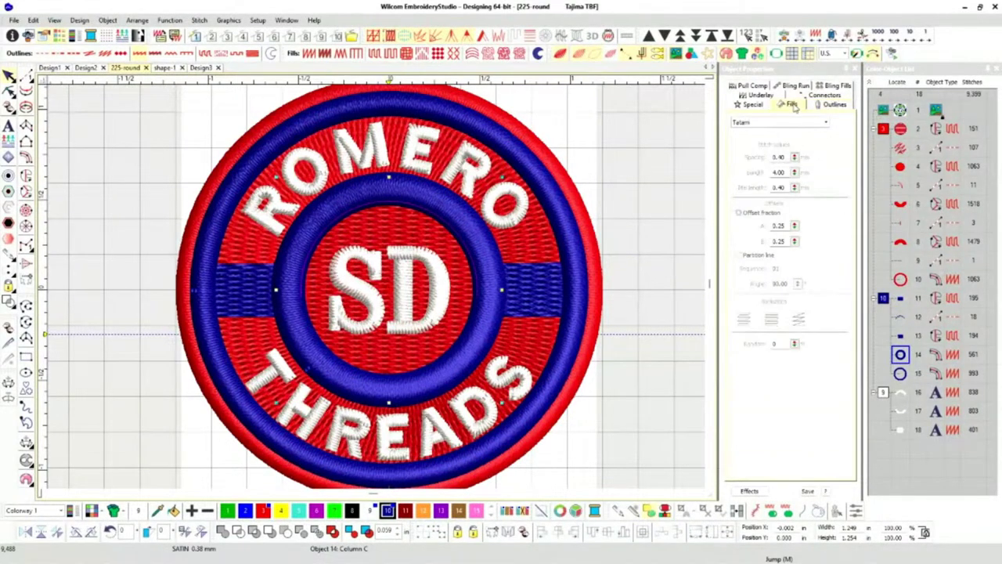
{"action": "left_click", "coordinate": [754, 105]}
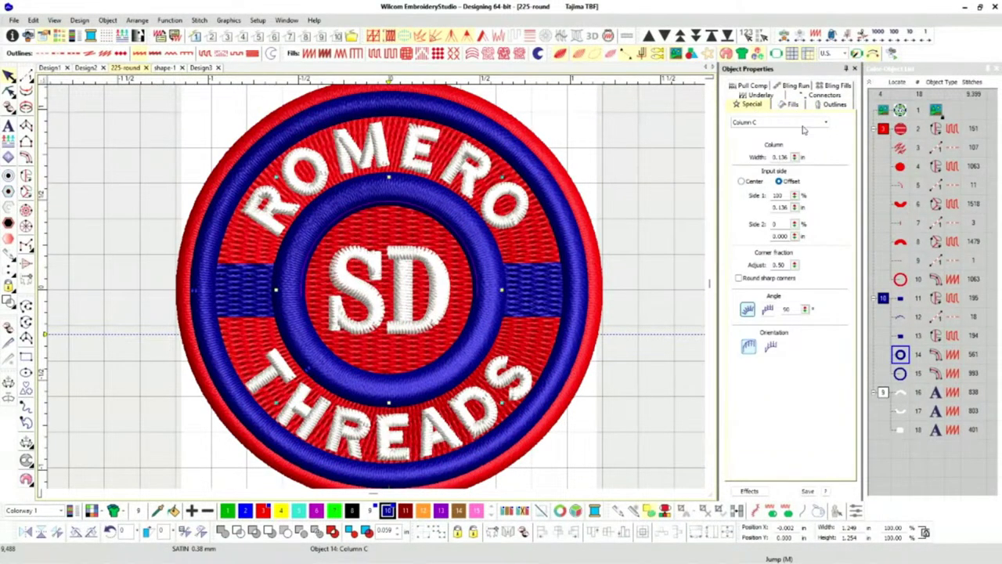
Switch the measurement units to Metric and clear the inner ring selection.
{"action": "left_click", "coordinate": [844, 60]}
{"action": "left_click", "coordinate": [830, 74]}
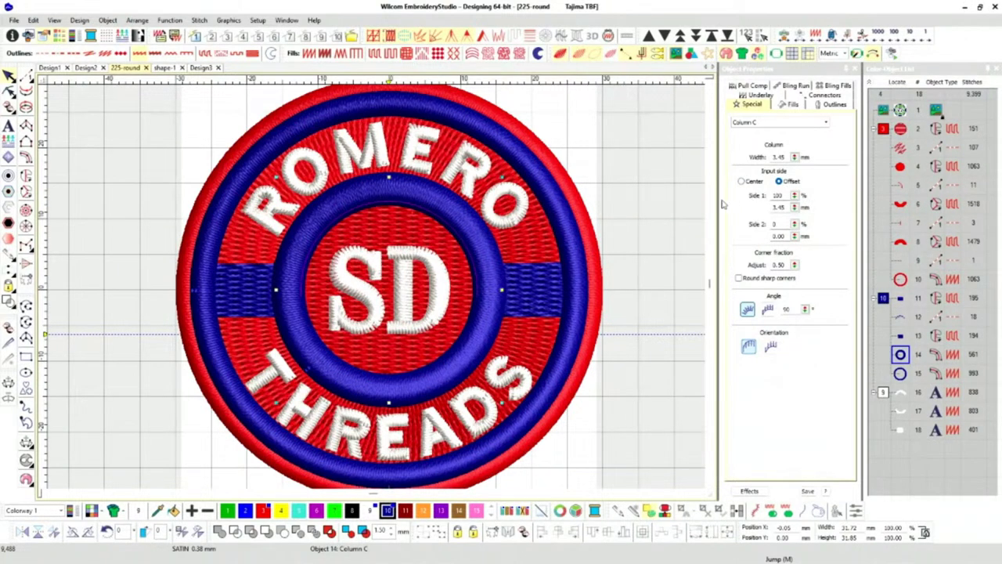
{"action": "left_click", "coordinate": [742, 182]}
{"action": "left_click", "coordinate": [605, 222]}
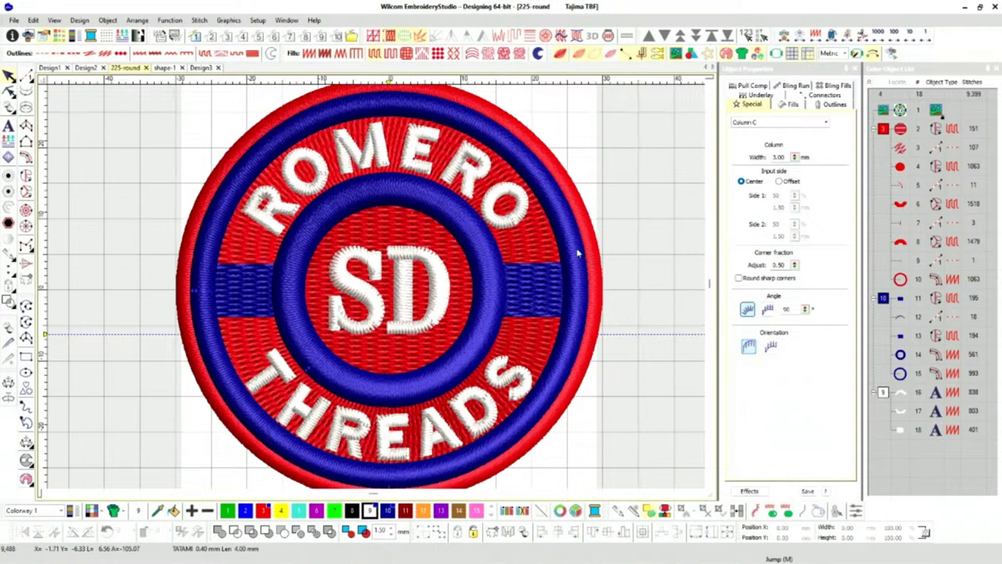
Compare the fill settings of the blue side blocks with the column settings of the rings in 225-round.
{"action": "left_click", "coordinate": [244, 299]}
{"action": "left_click", "coordinate": [538, 284]}
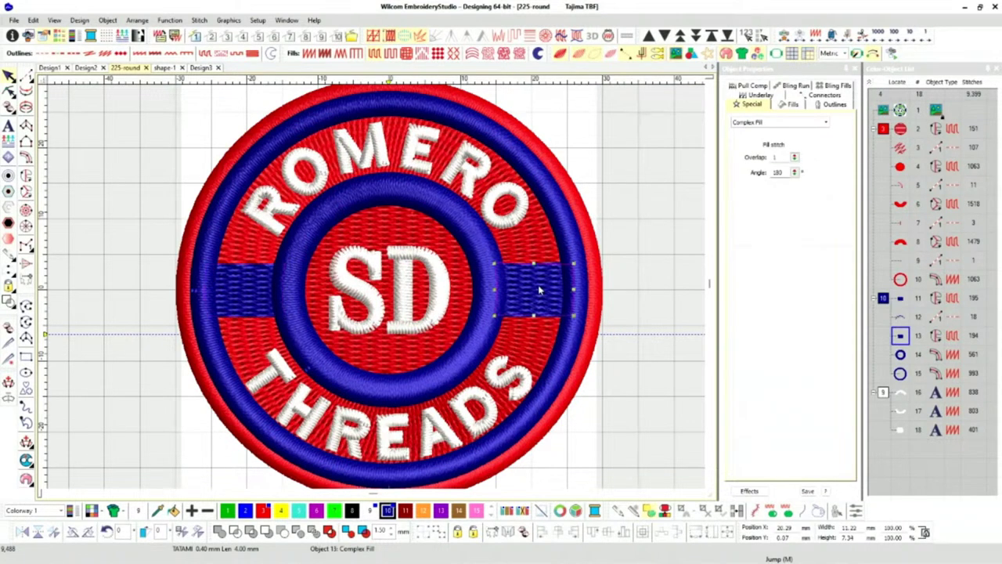
{"action": "left_click", "coordinate": [597, 235]}
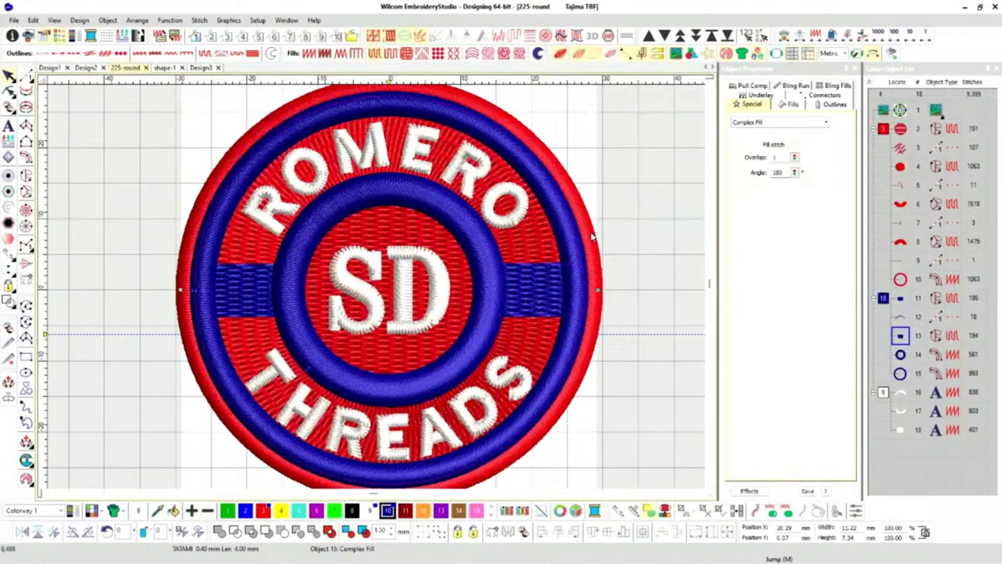
{"action": "left_click", "coordinate": [477, 233]}
{"action": "left_click", "coordinate": [489, 315]}
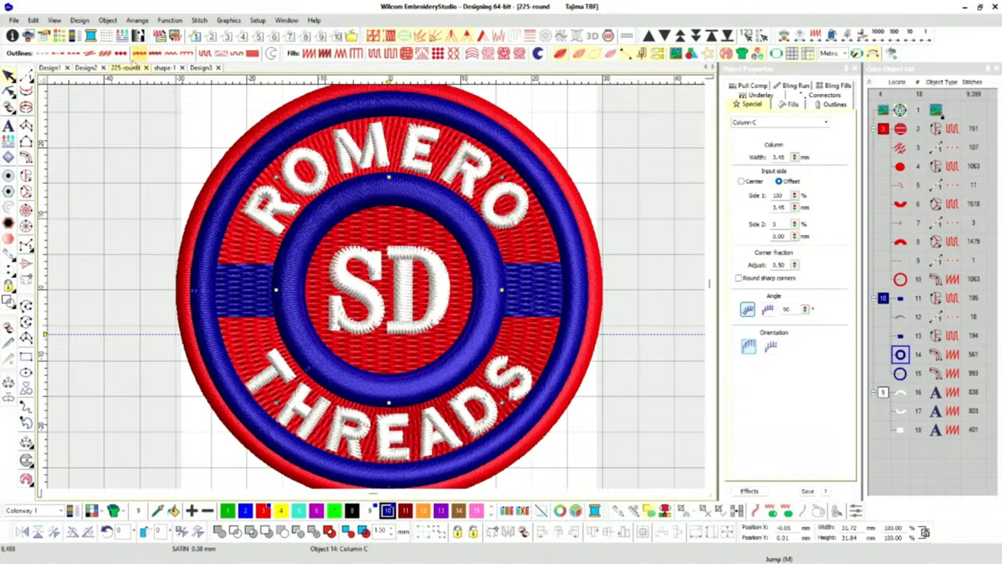
Return to Design2 and turn off TrueView to reveal the logo rings beneath the stitches.
{"action": "left_click", "coordinate": [88, 69]}
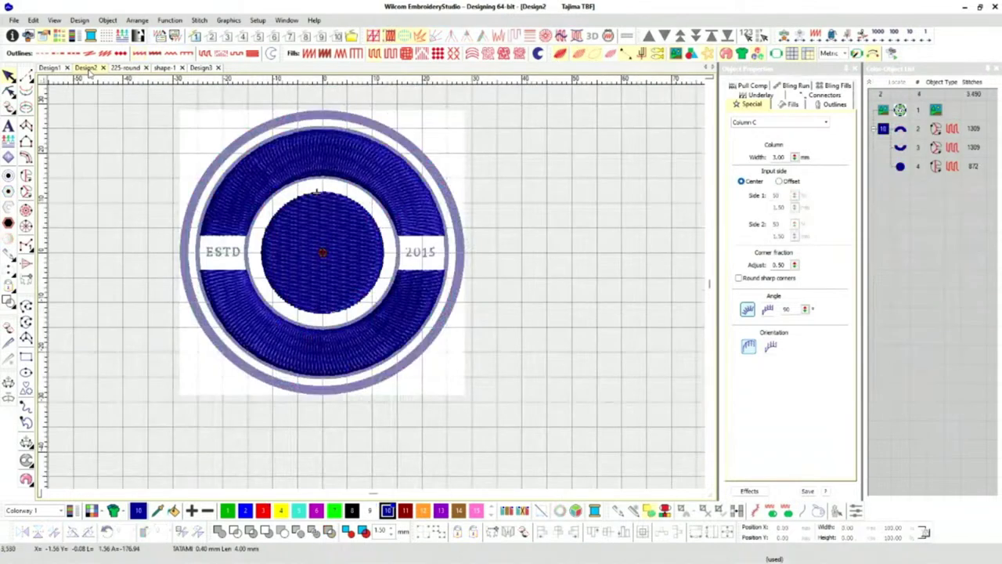
{"action": "scroll", "coordinate": [264, 220], "scroll_direction": "up", "scroll_amount": 3}
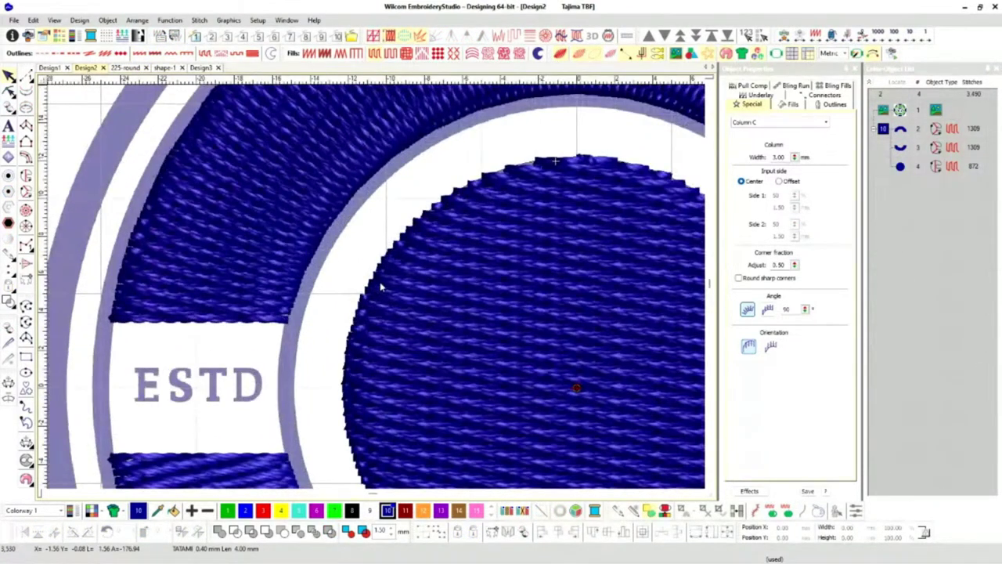
{"action": "key", "text": "t"}
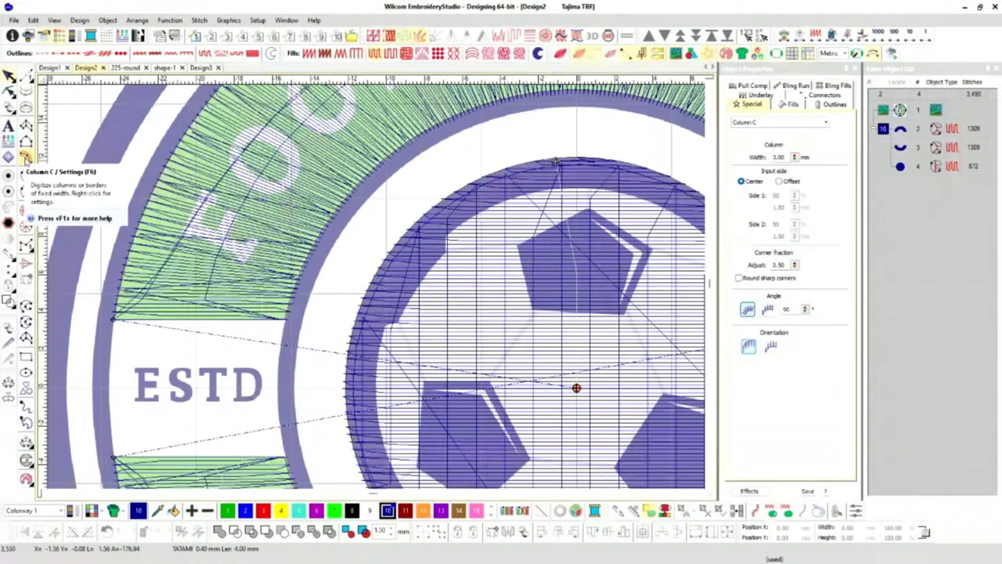
Start a Column C border with the column width set to 5 mm.
{"action": "left_click", "coordinate": [26, 157]}
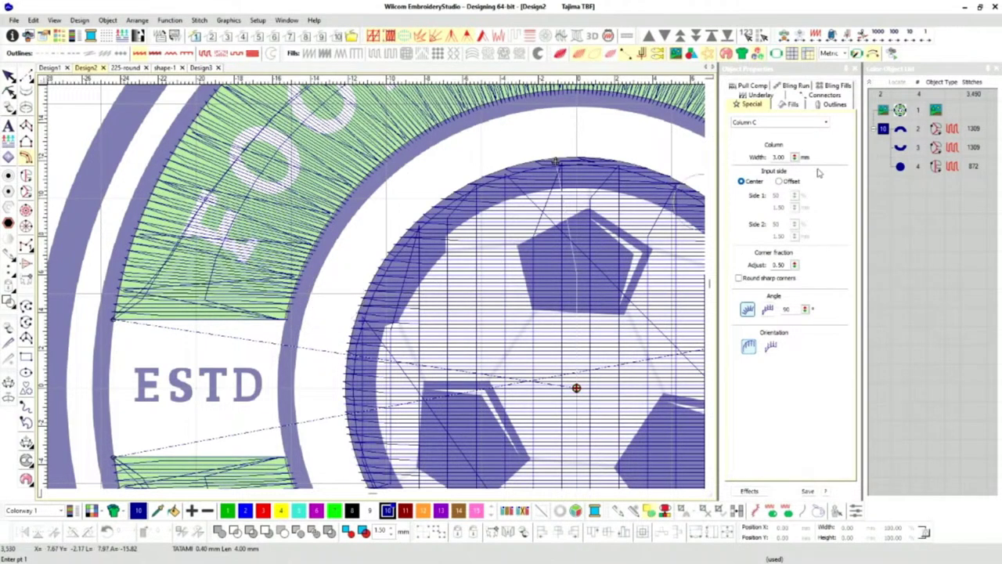
{"action": "left_click_drag", "start_coordinate": [785, 157], "coordinate": [759, 157]}
{"action": "type", "text": "5"}
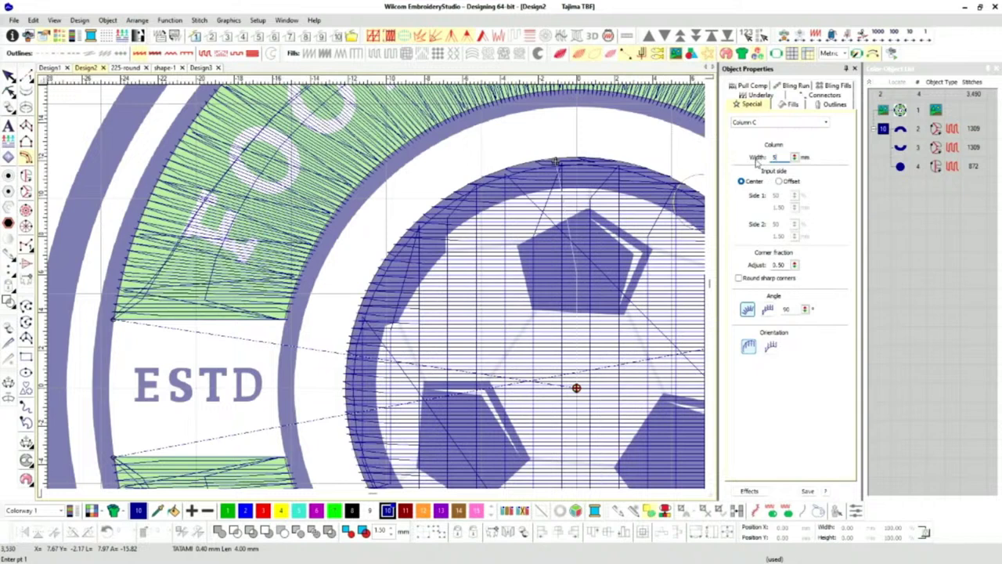
{"action": "key", "text": "Return"}
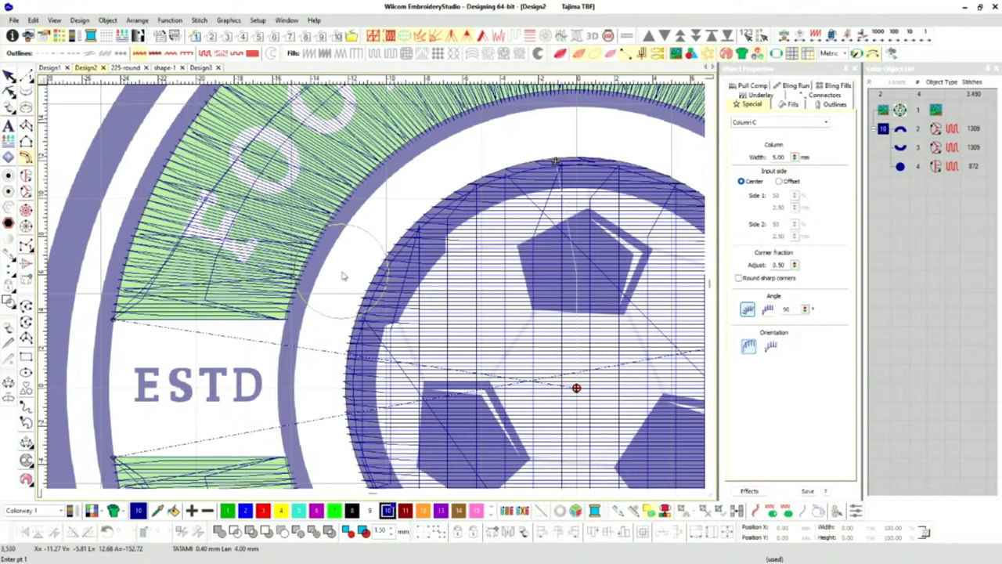
Undo the accidental fill change on the centre circle and set the Column C width to 3 mm.
{"action": "key", "text": "Return"}
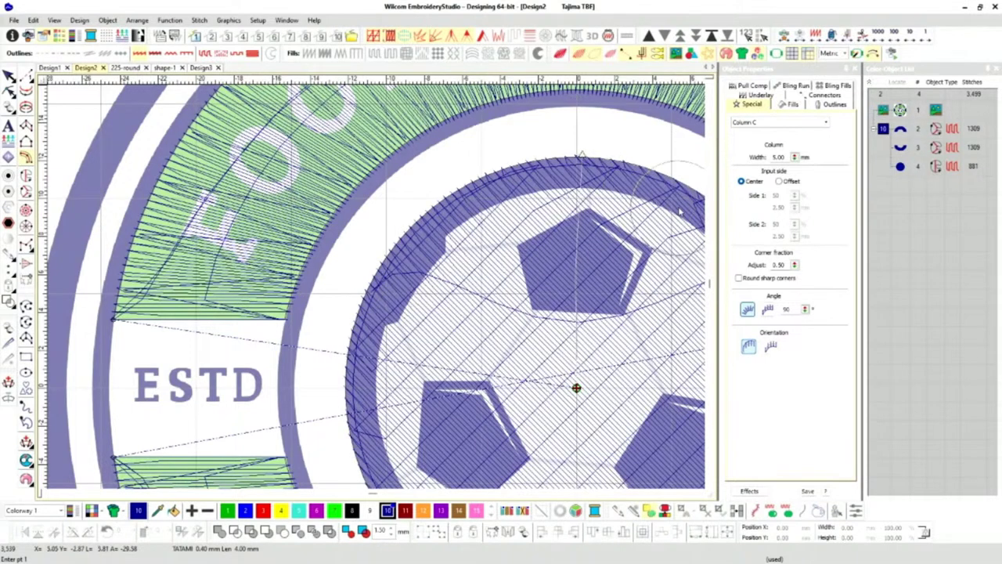
{"action": "key", "text": "ctrl+z"}
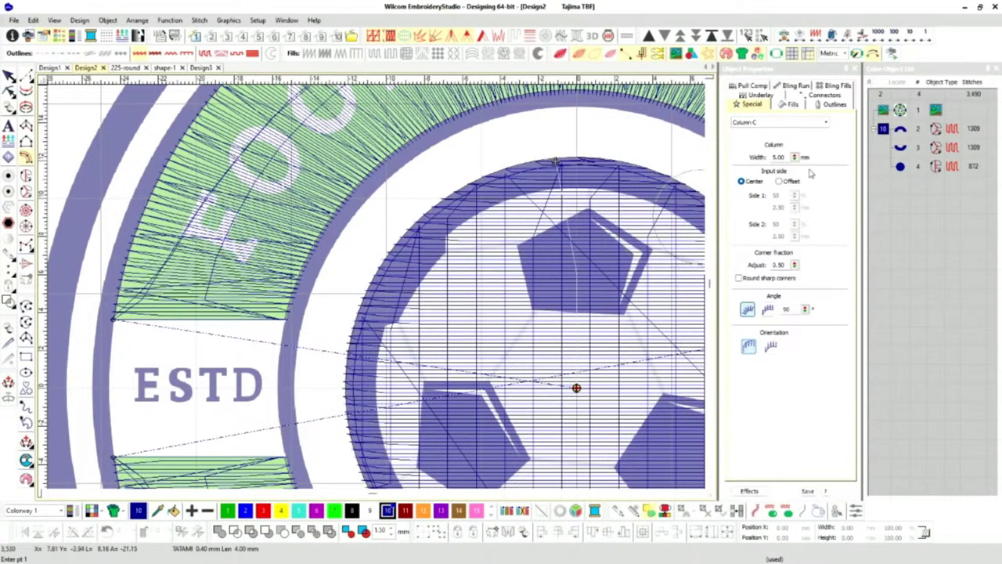
{"action": "left_click_drag", "start_coordinate": [790, 156], "coordinate": [754, 160]}
{"action": "type", "text": "3"}
{"action": "key", "text": "Return"}
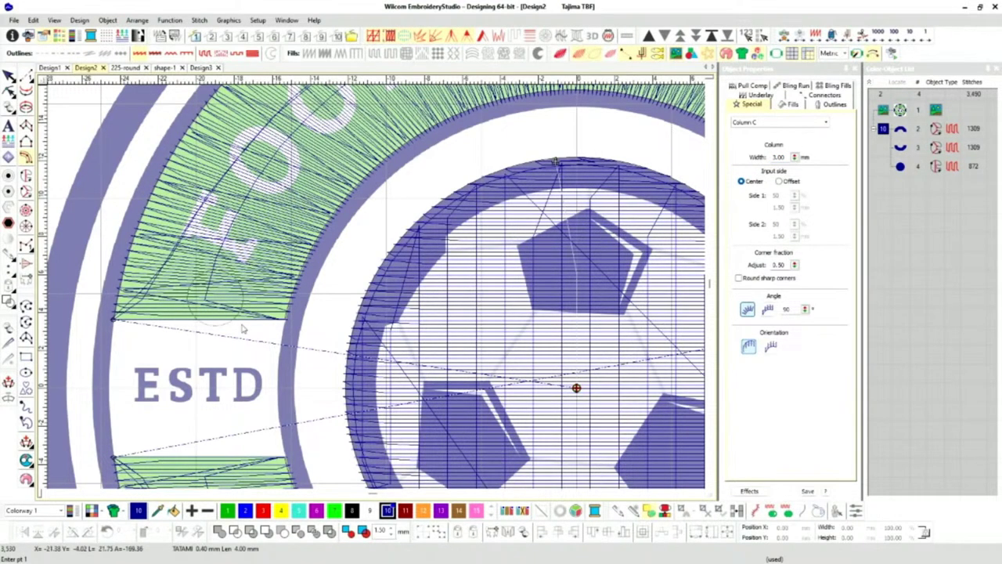
Duplicate the centre circle fill and turn the copy into a satin outline ring in red, colour 3.
{"action": "scroll", "coordinate": [379, 399], "scroll_direction": "down", "scroll_amount": 2}
{"action": "scroll", "coordinate": [377, 291], "scroll_direction": "up", "scroll_amount": 2}
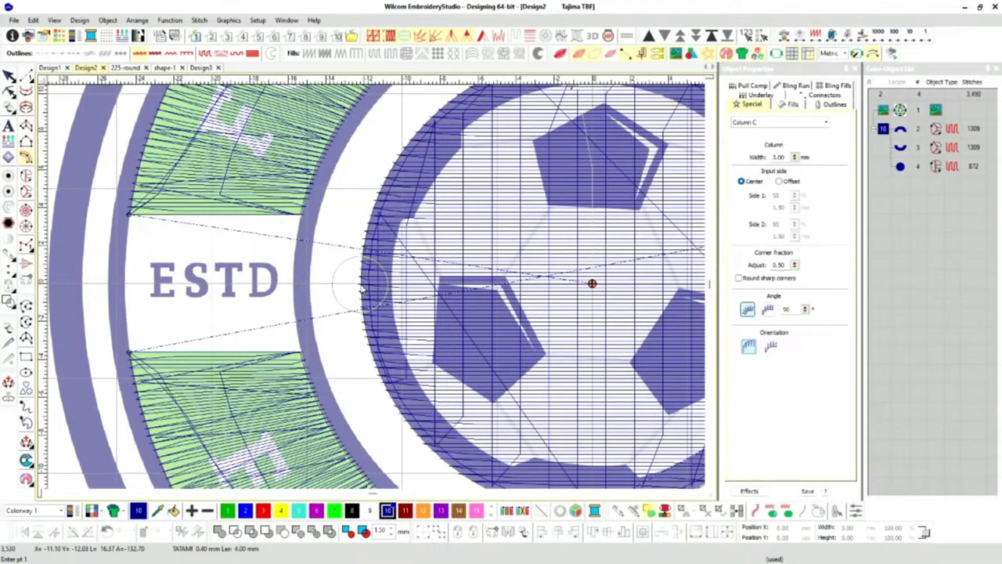
{"action": "left_click", "coordinate": [467, 220]}
{"action": "key", "text": "t"}
{"action": "key", "text": "0"}
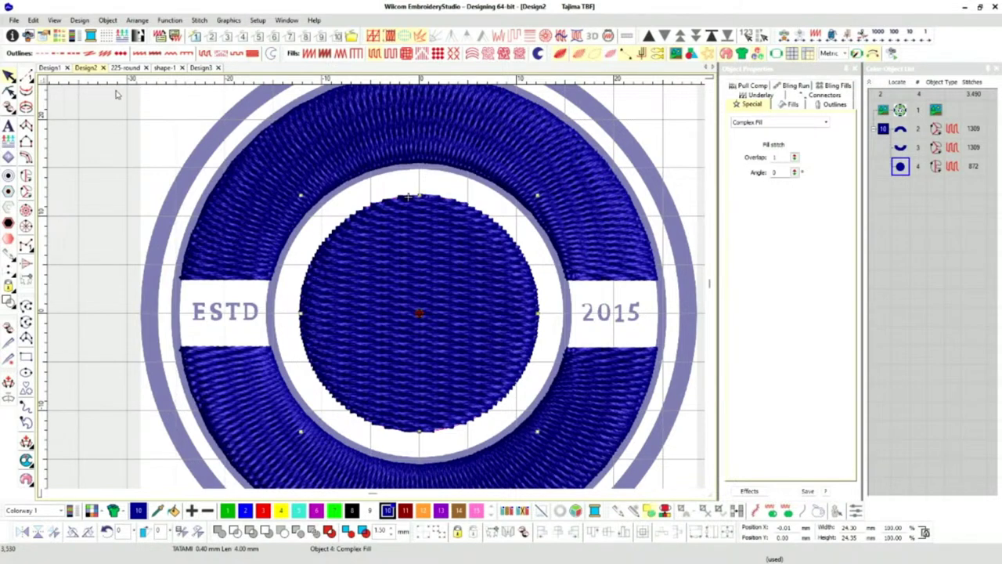
{"action": "key", "text": "ctrl+d"}
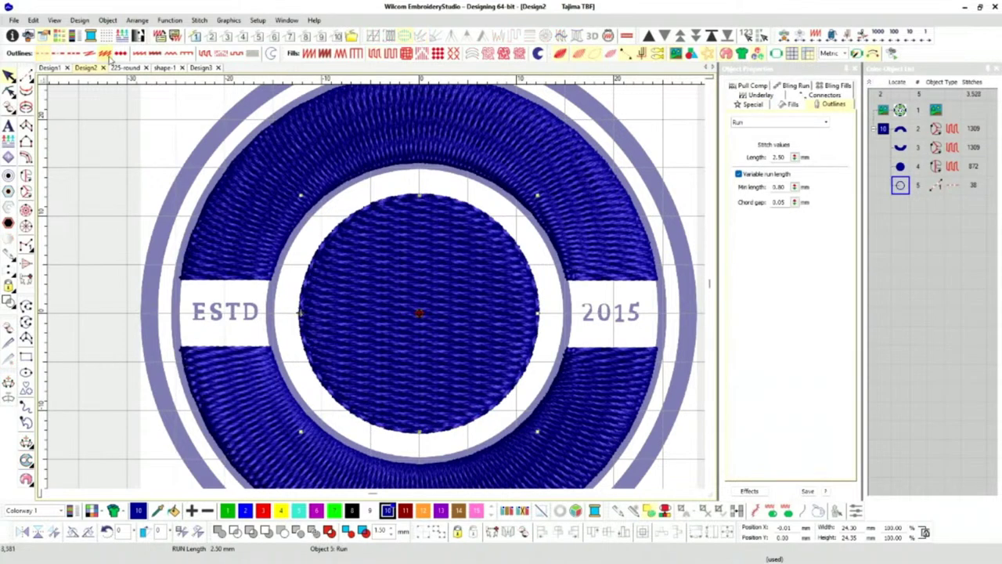
{"action": "left_click", "coordinate": [141, 53]}
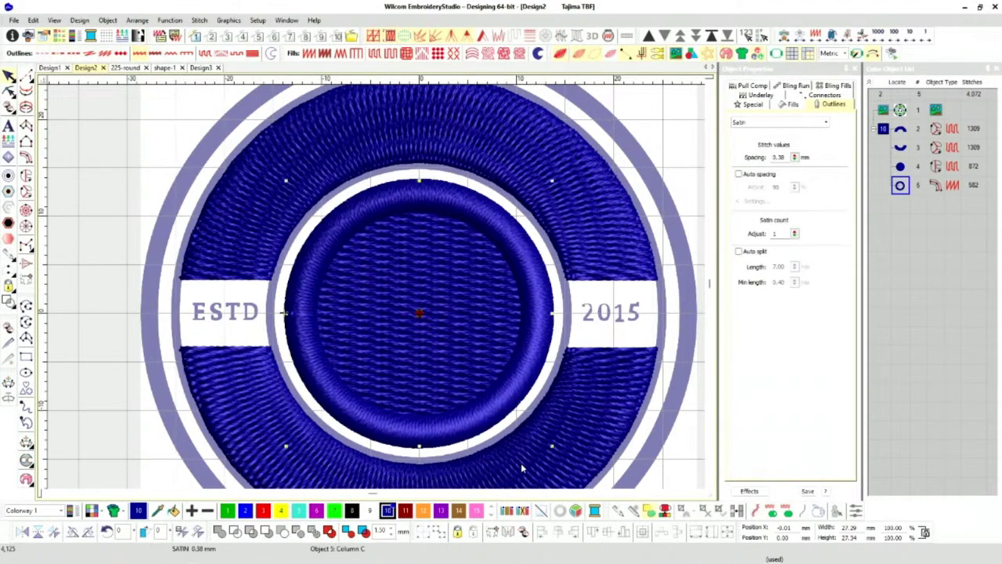
{"action": "left_click", "coordinate": [404, 511]}
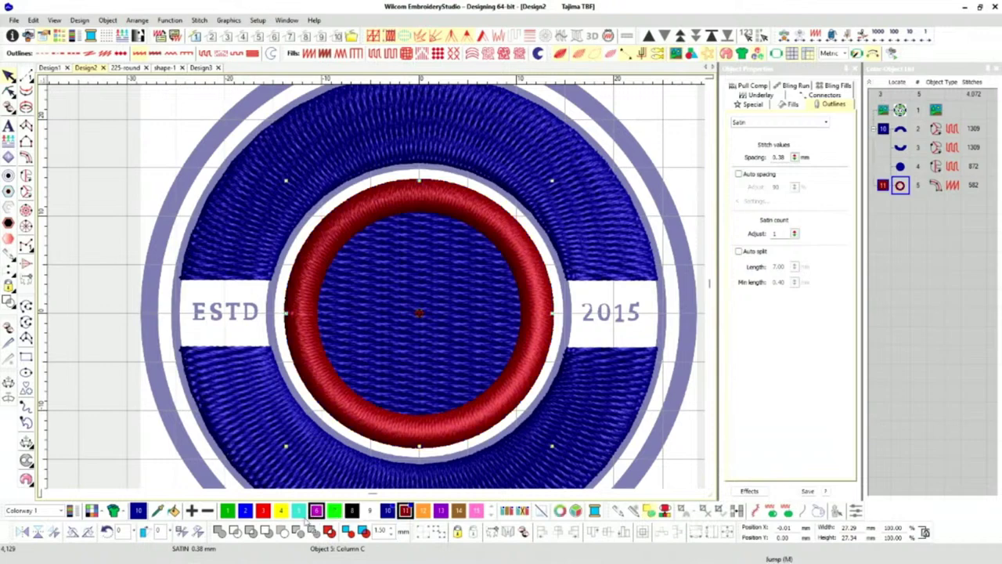
{"action": "left_click", "coordinate": [263, 513]}
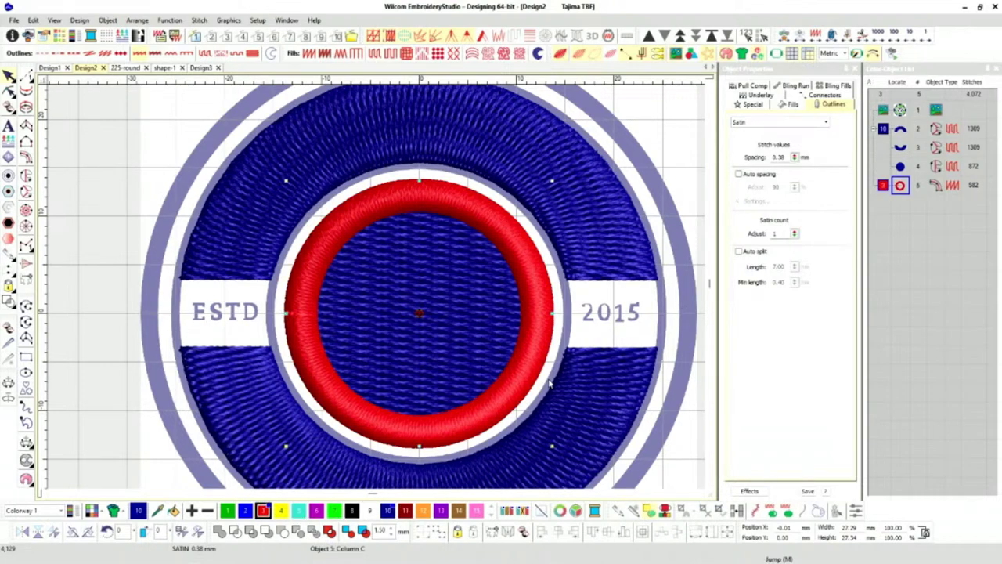
Examine how the red ring's stitches sit relative to the centre circle's edge, with TrueView off and on.
{"action": "scroll", "coordinate": [347, 272], "scroll_direction": "up", "scroll_amount": 5}
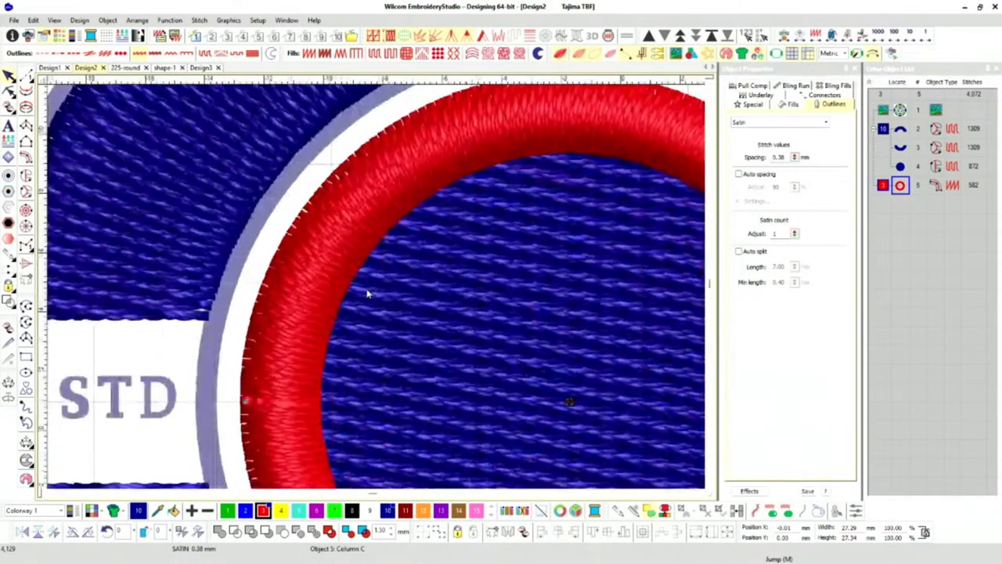
{"action": "key", "text": "shift+t"}
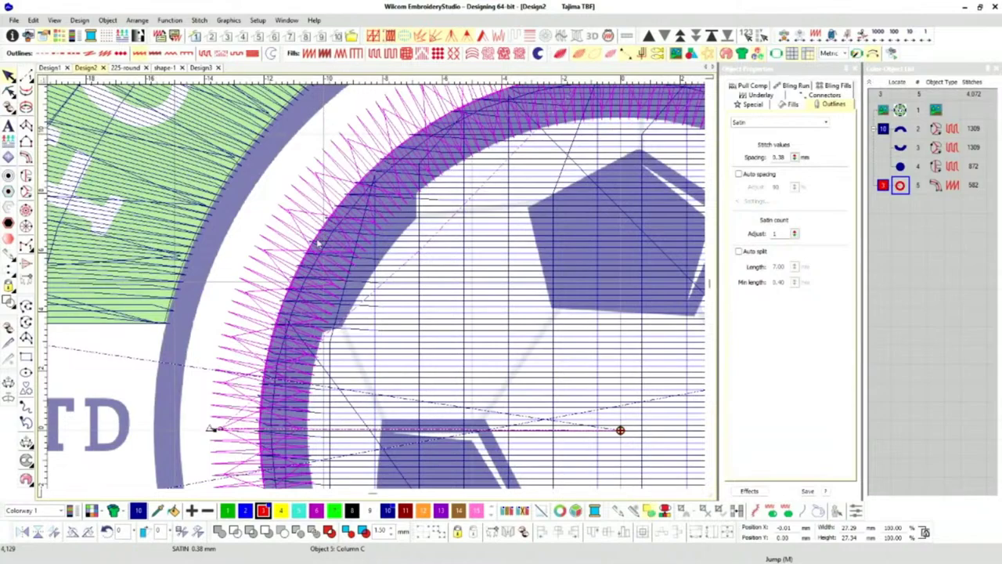
{"action": "scroll", "coordinate": [356, 266], "scroll_direction": "down", "scroll_amount": 1}
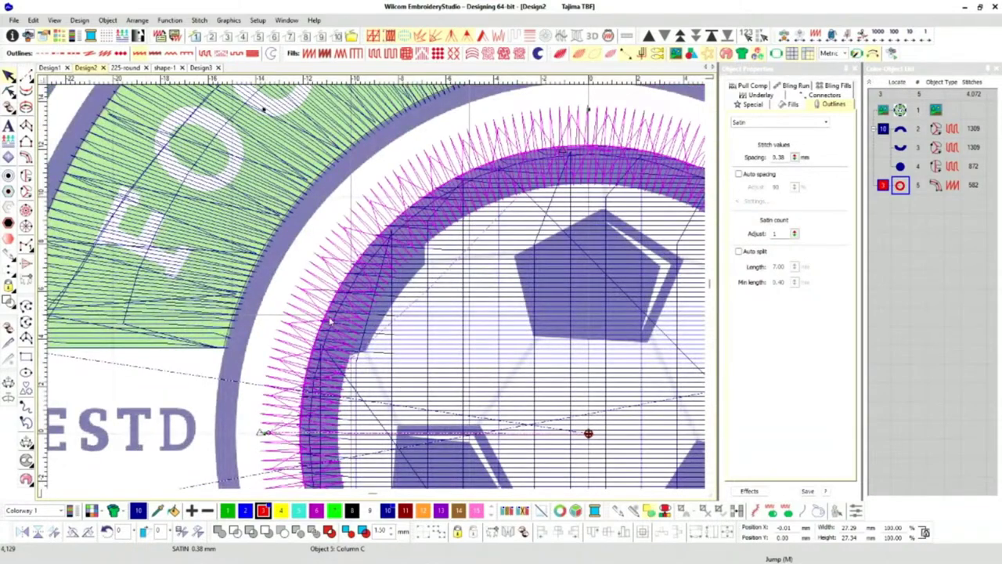
{"action": "scroll", "coordinate": [361, 290], "scroll_direction": "down", "scroll_amount": 2}
{"action": "scroll", "coordinate": [376, 291], "scroll_direction": "up", "scroll_amount": 4}
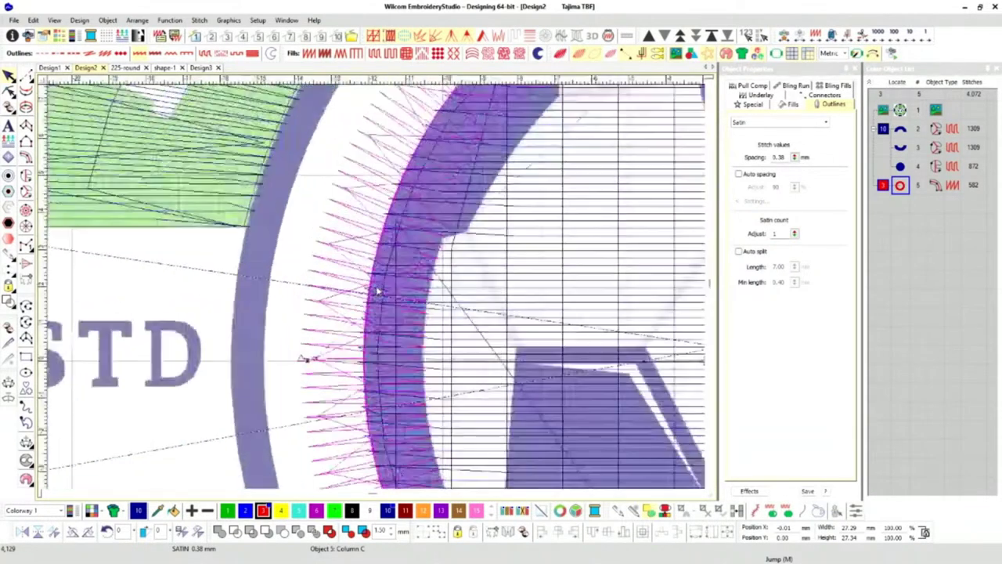
{"action": "scroll", "coordinate": [377, 291], "scroll_direction": "up", "scroll_amount": 2}
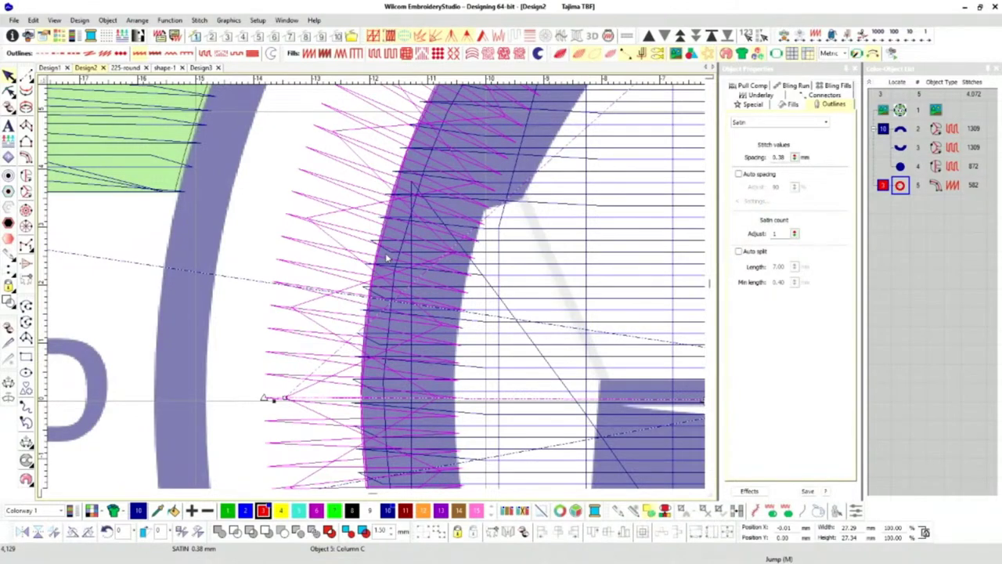
{"action": "key", "text": "t"}
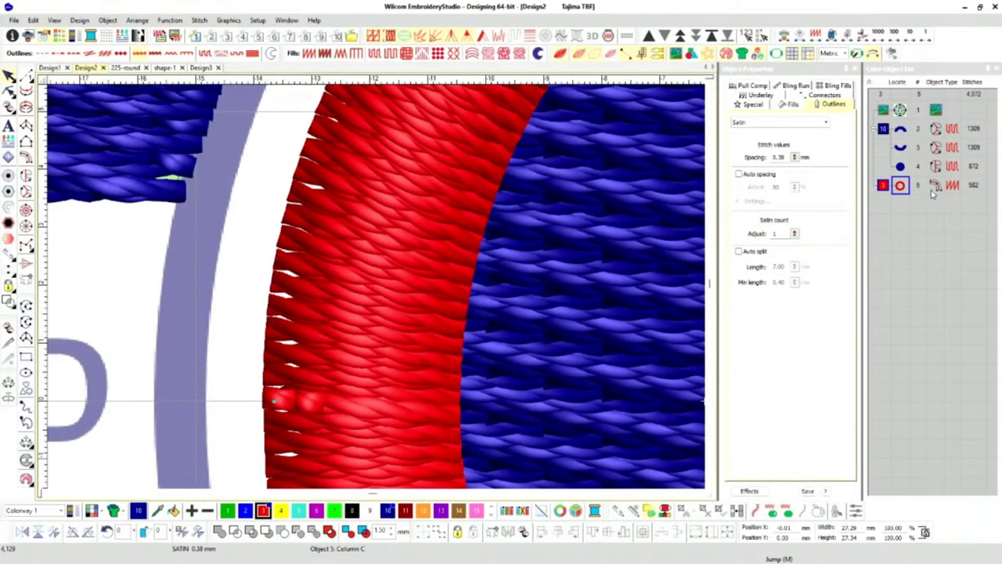
{"action": "scroll", "coordinate": [352, 310], "scroll_direction": "down", "scroll_amount": 3}
{"action": "scroll", "coordinate": [381, 287], "scroll_direction": "down", "scroll_amount": 2}
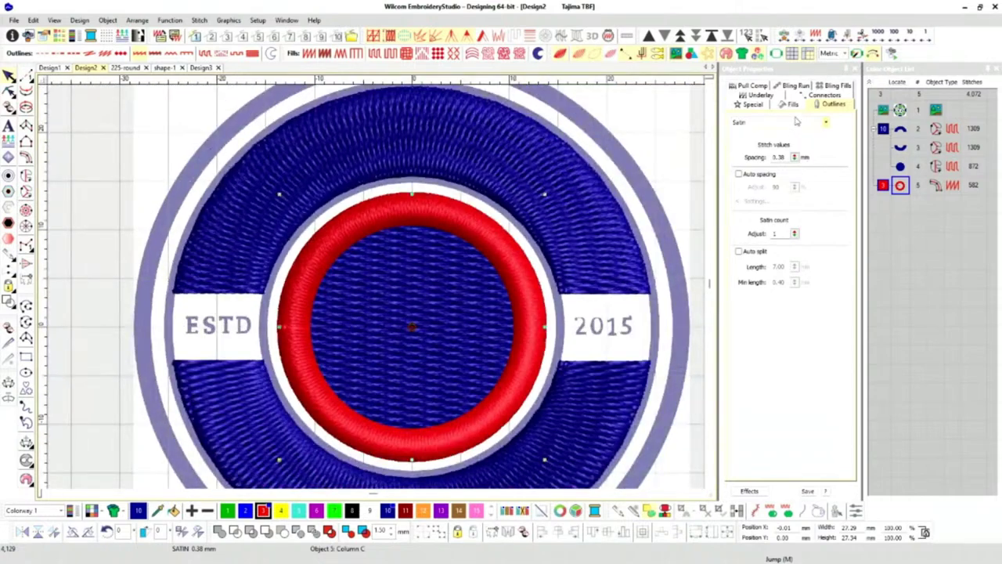
Set the red ring's input side to Offset with Side 1 at 100%.
{"action": "left_click", "coordinate": [753, 105]}
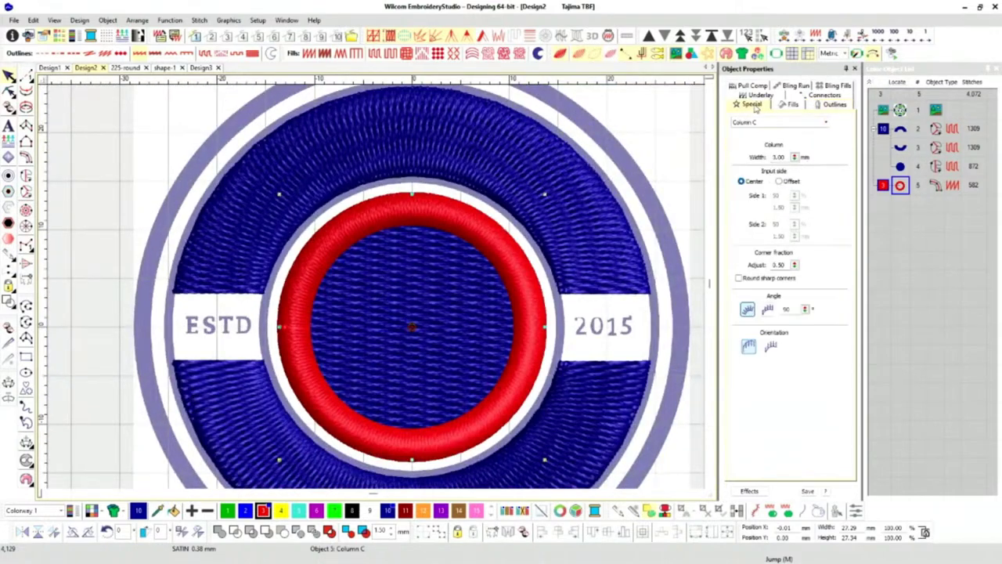
{"action": "left_click", "coordinate": [779, 181]}
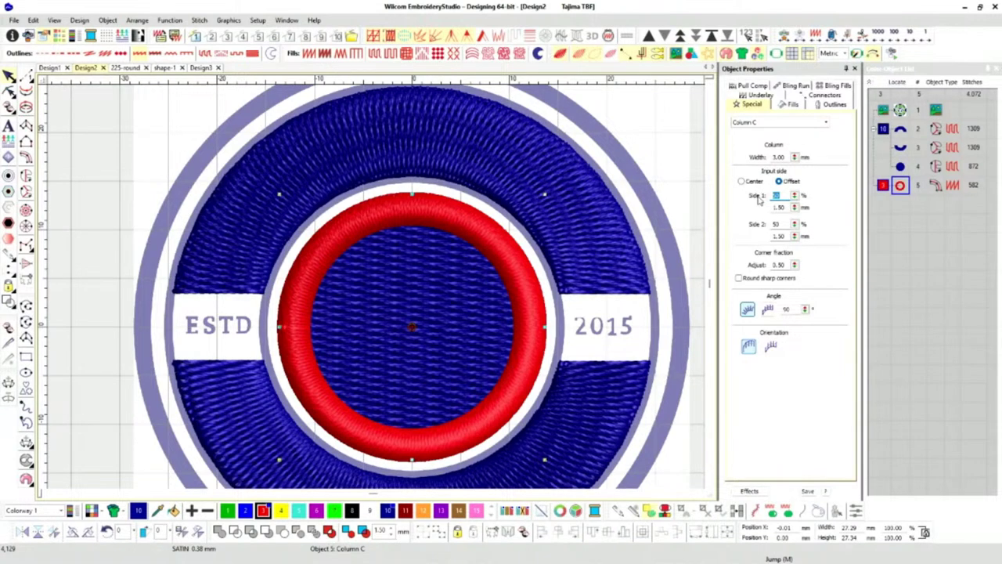
{"action": "type", "text": "100"}
{"action": "key", "text": "Return"}
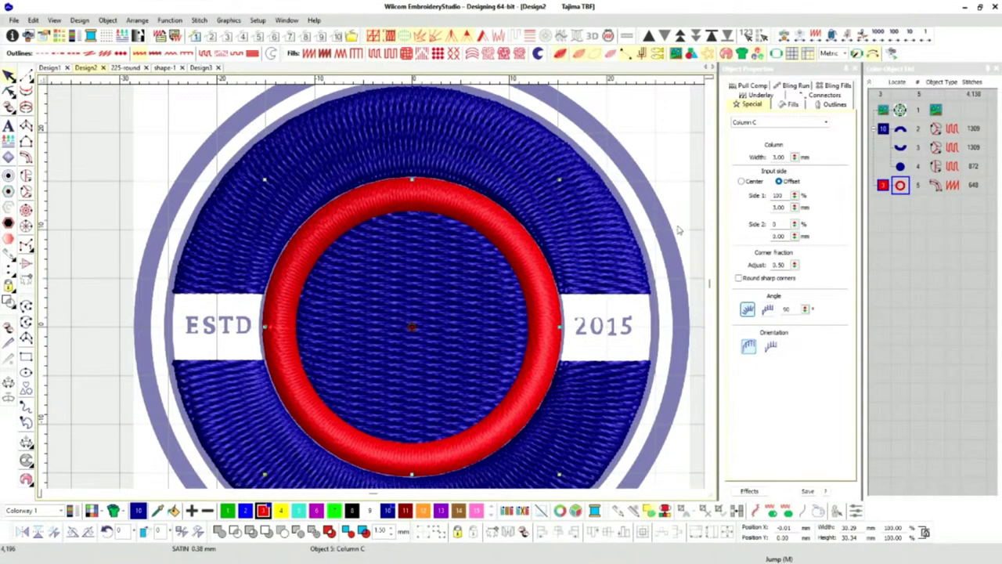
Inspect the red ring's inner edge with TrueView off and turn off its pull compensation.
{"action": "key", "text": "t"}
{"action": "scroll", "coordinate": [357, 289], "scroll_direction": "up", "scroll_amount": 3}
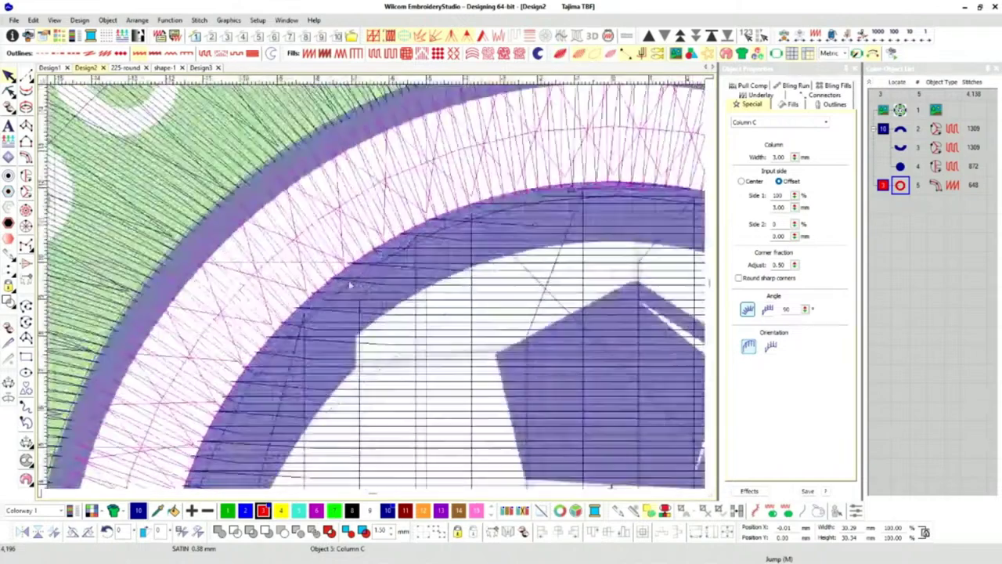
{"action": "scroll", "coordinate": [358, 289], "scroll_direction": "up", "scroll_amount": 3}
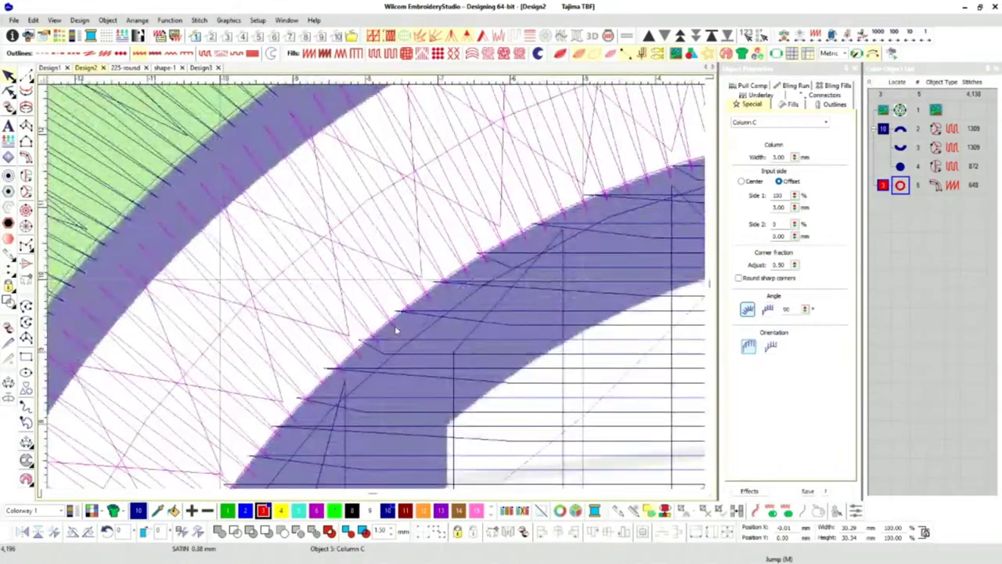
{"action": "scroll", "coordinate": [396, 331], "scroll_direction": "up", "scroll_amount": 2}
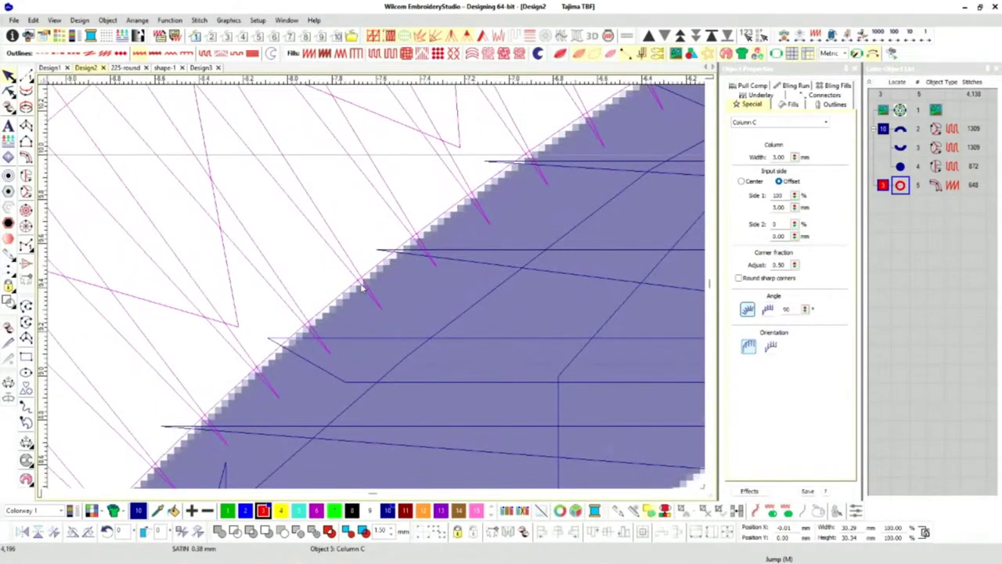
{"action": "scroll", "coordinate": [376, 291], "scroll_direction": "down", "scroll_amount": 3}
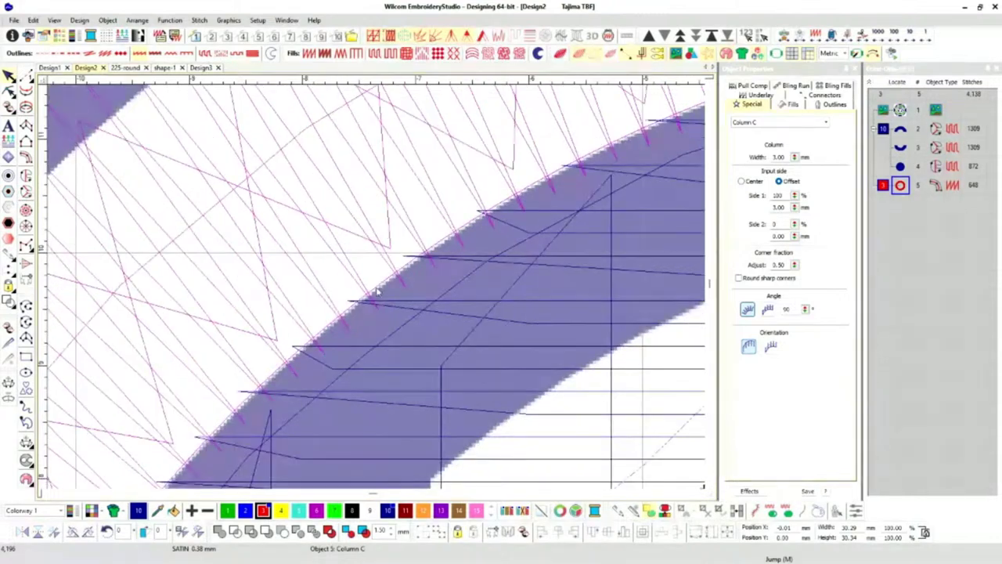
{"action": "scroll", "coordinate": [377, 291], "scroll_direction": "up", "scroll_amount": 3}
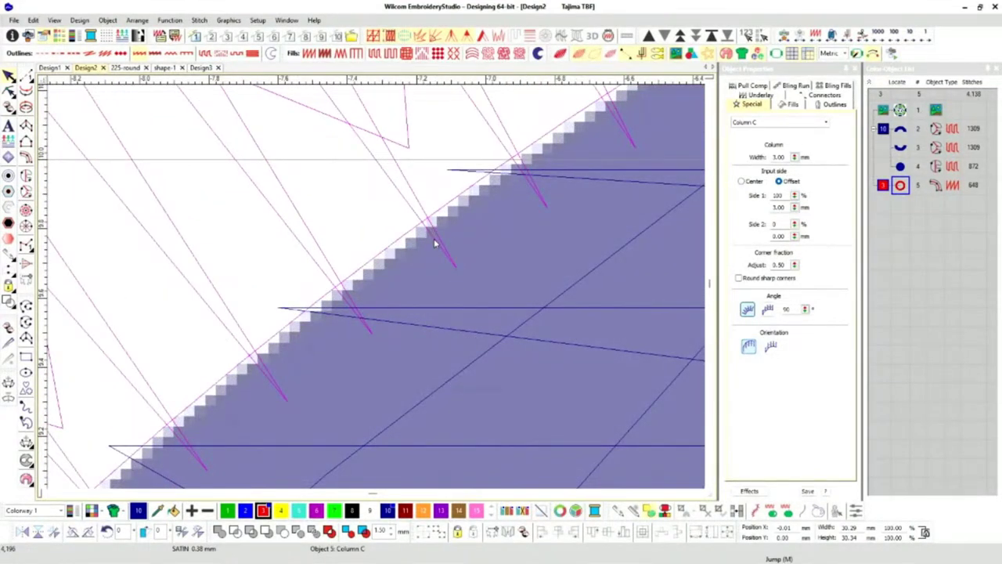
{"action": "scroll", "coordinate": [377, 290], "scroll_direction": "down", "scroll_amount": 3}
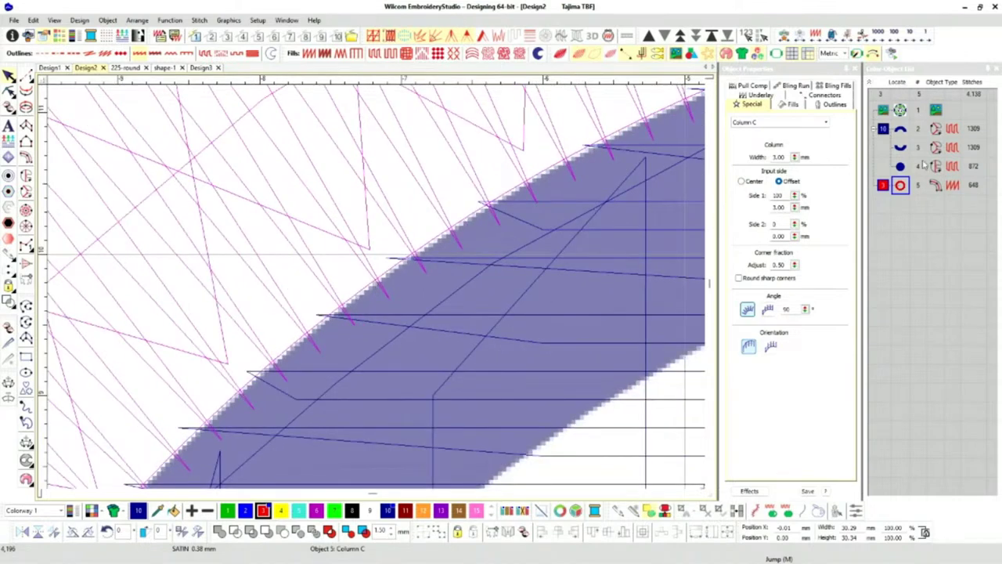
{"action": "left_click", "coordinate": [751, 87]}
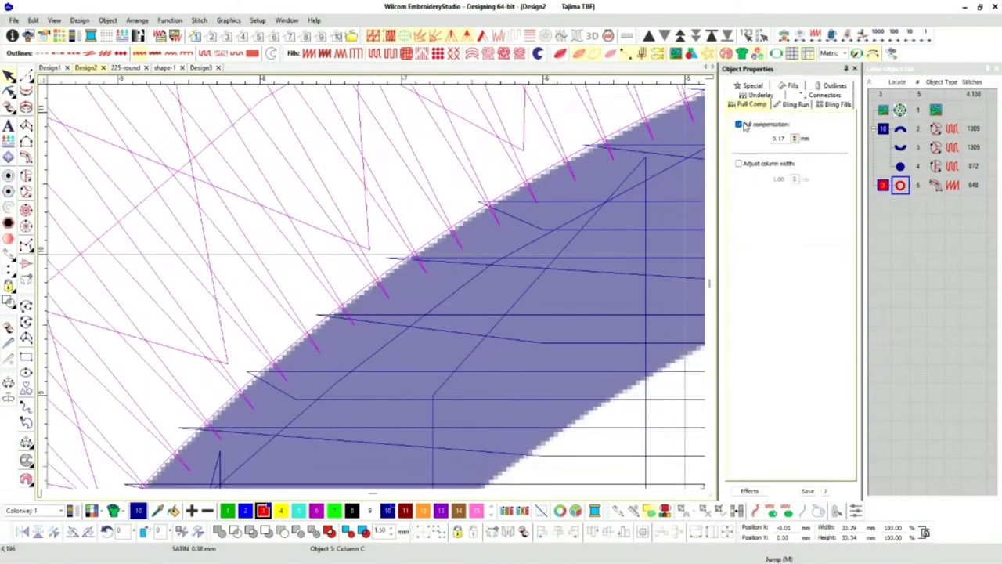
{"action": "left_click", "coordinate": [739, 124]}
{"action": "scroll", "coordinate": [374, 286], "scroll_direction": "up", "scroll_amount": 2}
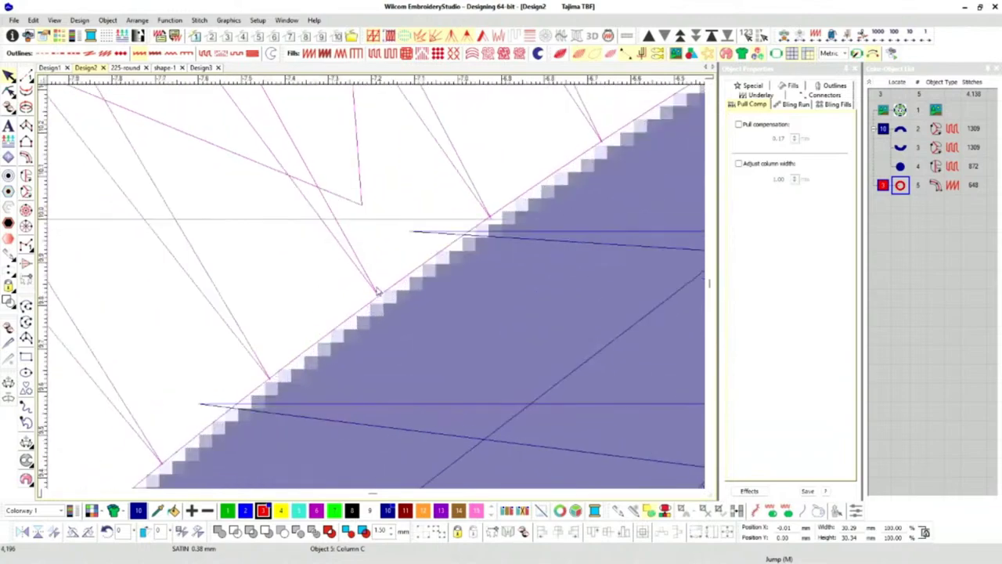
Check the red ring's outer edge against the artwork and look up the blue inner ring's column settings in 225-round.
{"action": "scroll", "coordinate": [376, 288], "scroll_direction": "down", "scroll_amount": 4}
{"action": "scroll", "coordinate": [308, 242], "scroll_direction": "down", "scroll_amount": 2}
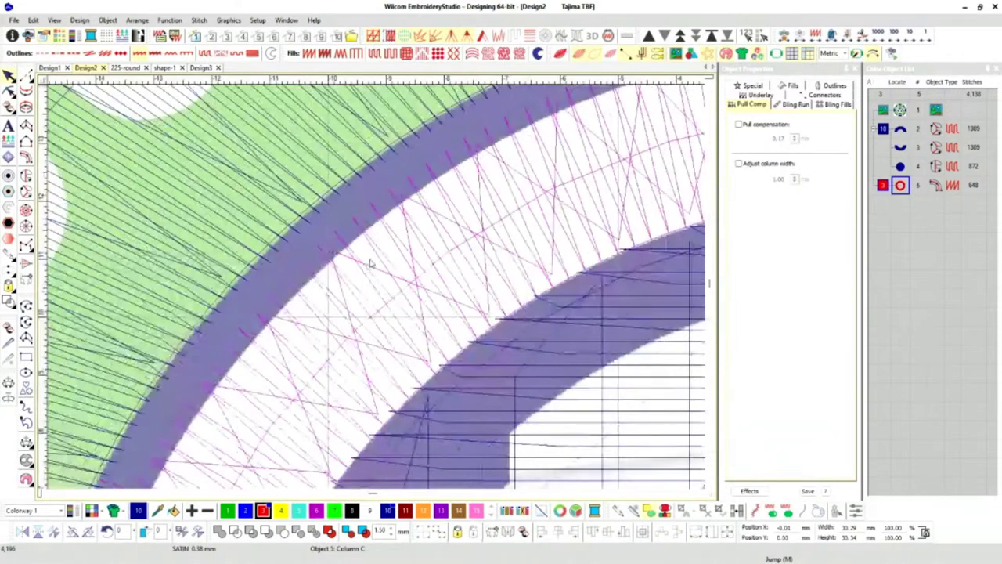
{"action": "scroll", "coordinate": [377, 290], "scroll_direction": "up", "scroll_amount": 2}
{"action": "scroll", "coordinate": [376, 291], "scroll_direction": "up", "scroll_amount": 1}
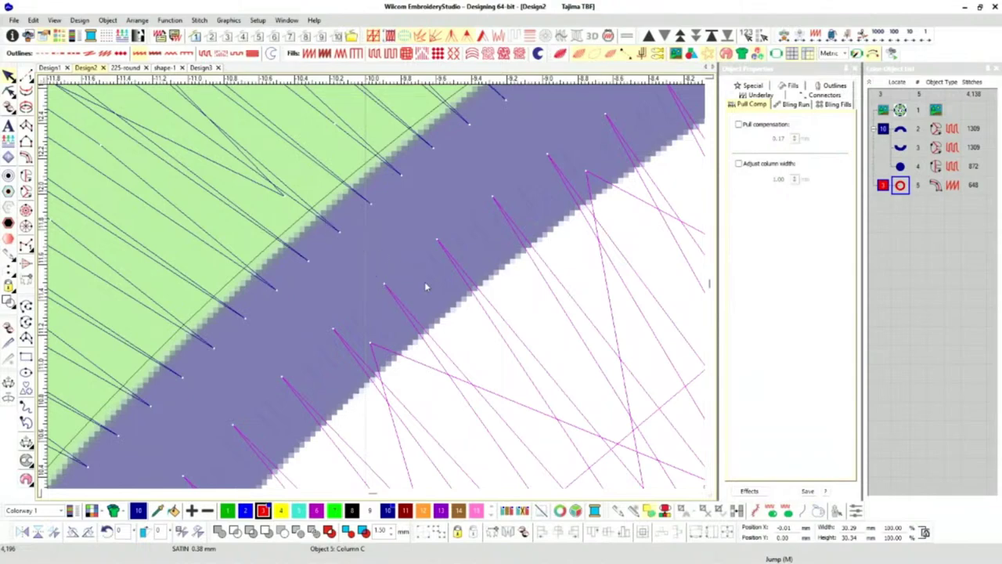
{"action": "scroll", "coordinate": [427, 286], "scroll_direction": "down", "scroll_amount": 3}
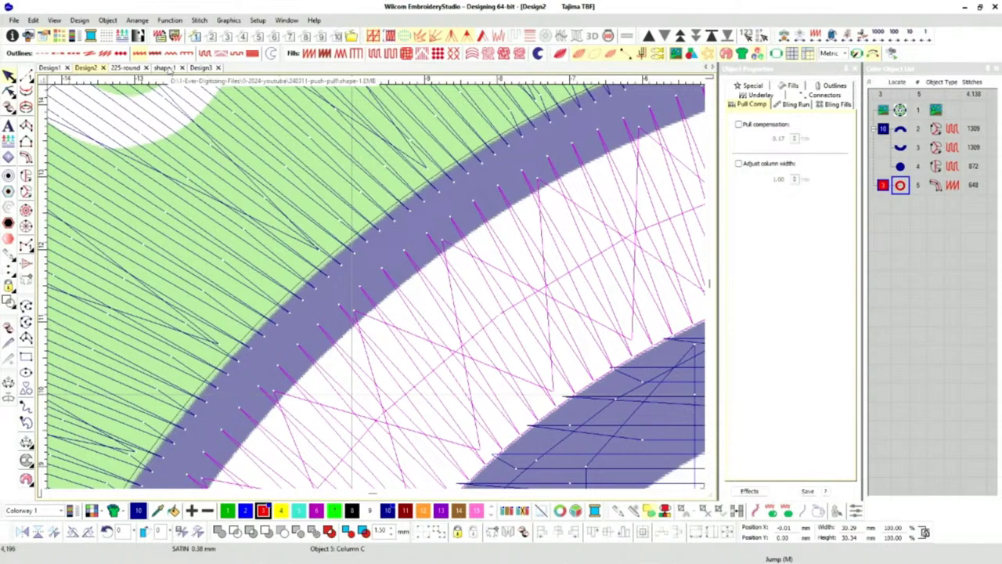
{"action": "left_click", "coordinate": [133, 68]}
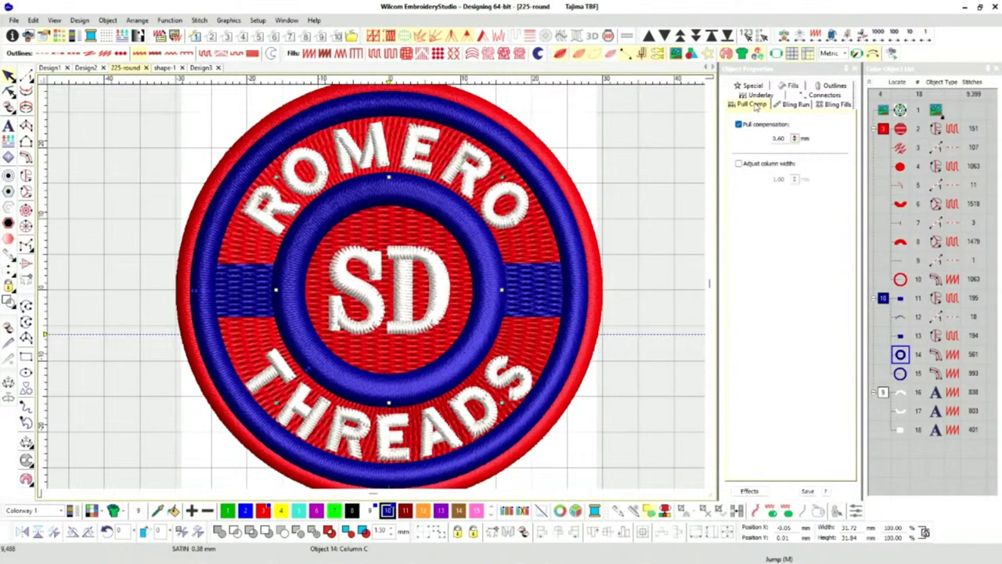
{"action": "left_click", "coordinate": [752, 86]}
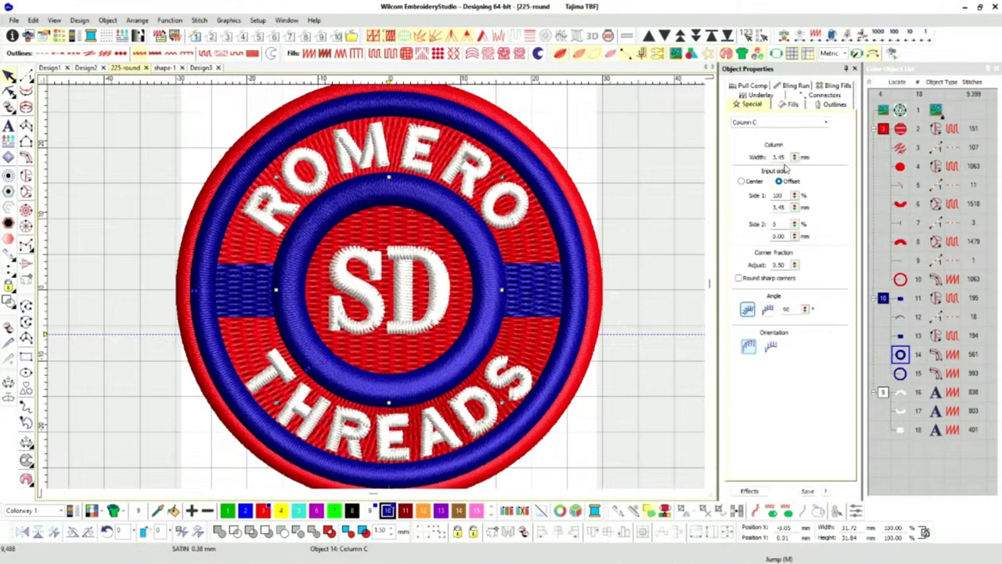
{"action": "left_click", "coordinate": [166, 68]}
{"action": "left_click", "coordinate": [124, 69]}
{"action": "left_click", "coordinate": [88, 68]}
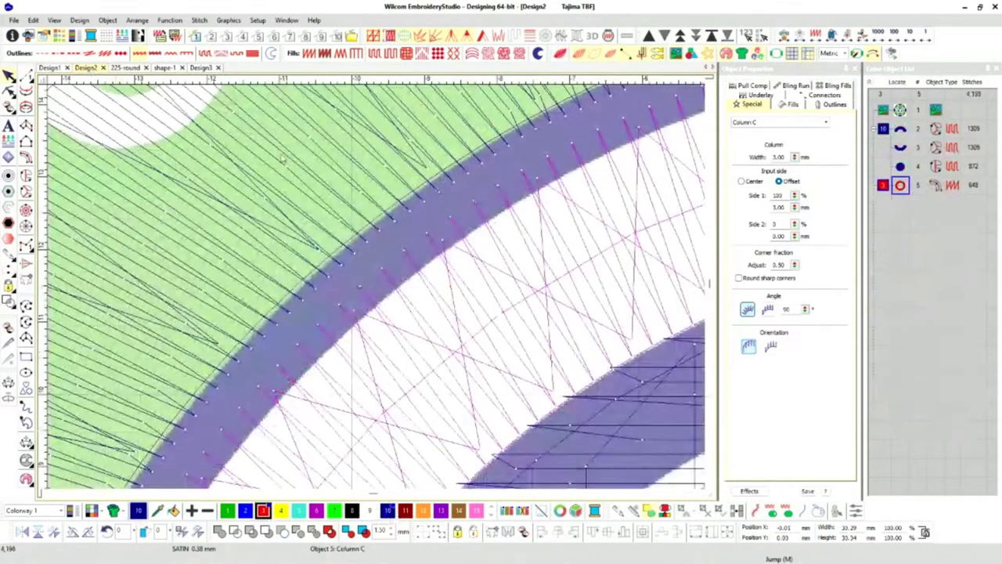
Set the red ring's column width to 3.45 mm in Design2.
{"action": "double_click", "coordinate": [779, 156]}
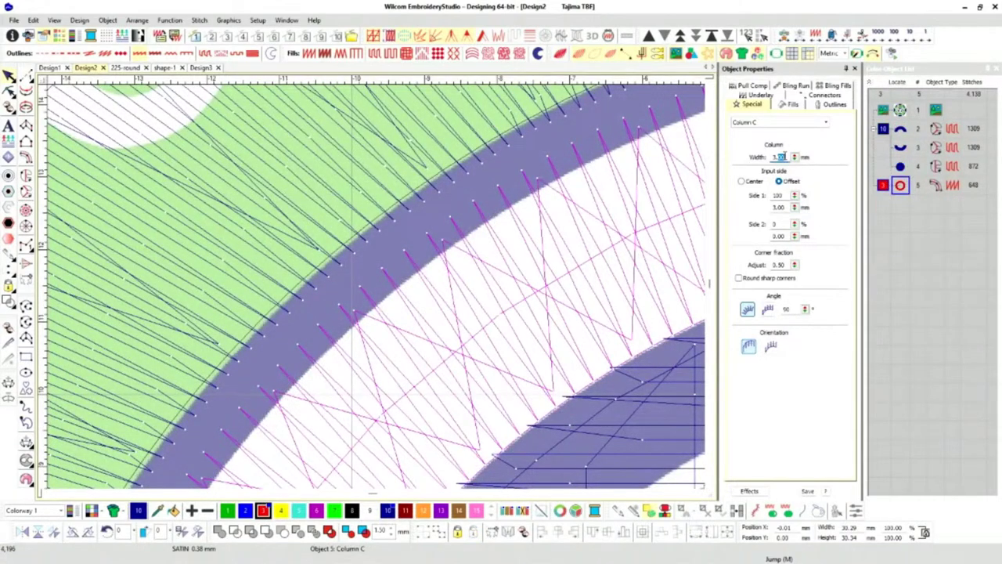
{"action": "type", "text": "3.45"}
{"action": "key", "text": "Return"}
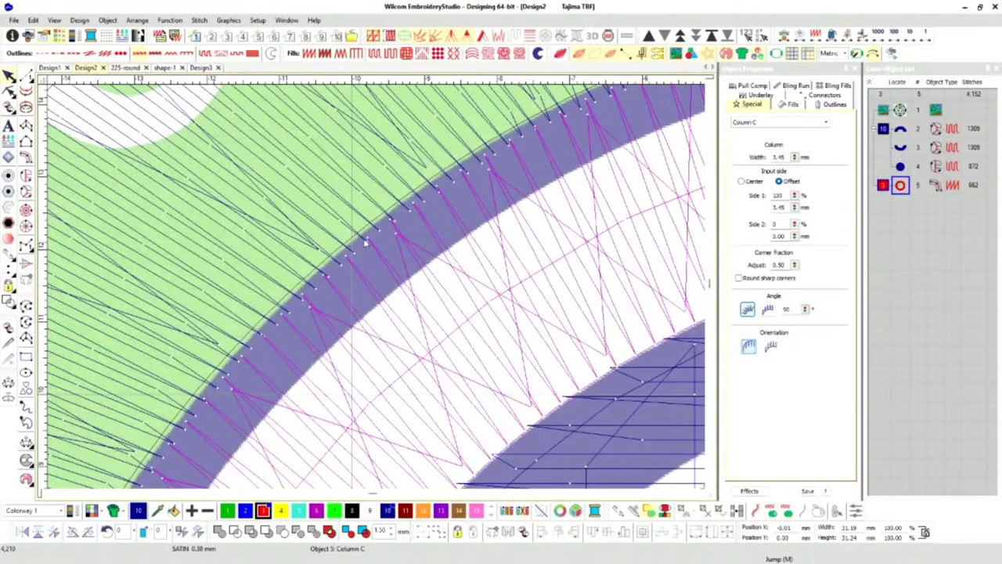
Inspect where the red ring's stitches overlap the band fill's inner edge, and turn TrueView back on.
{"action": "scroll", "coordinate": [366, 243], "scroll_direction": "up", "scroll_amount": 2}
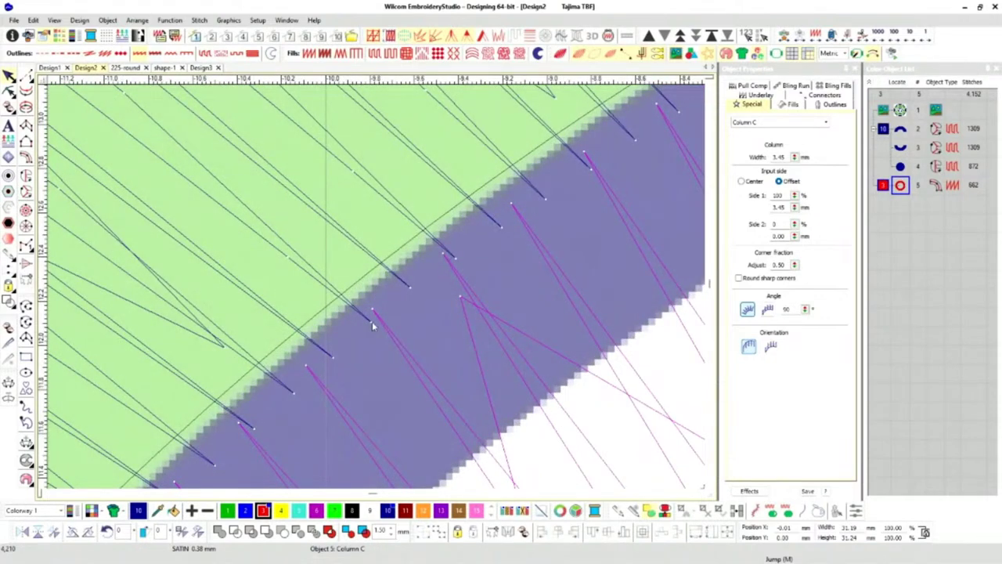
{"action": "scroll", "coordinate": [305, 384], "scroll_direction": "down", "scroll_amount": 4}
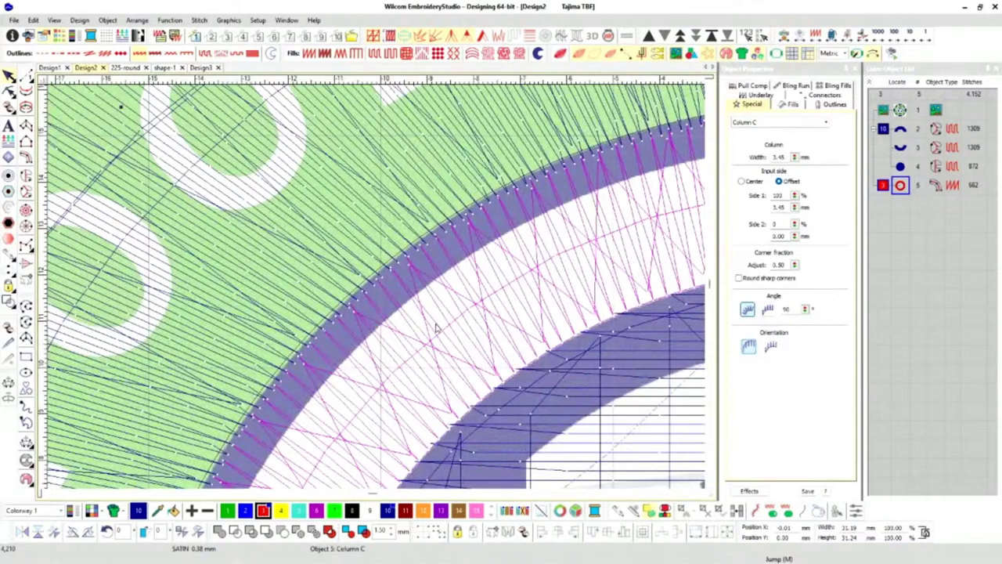
{"action": "key", "text": "t"}
{"action": "scroll", "coordinate": [381, 290], "scroll_direction": "down", "scroll_amount": 4}
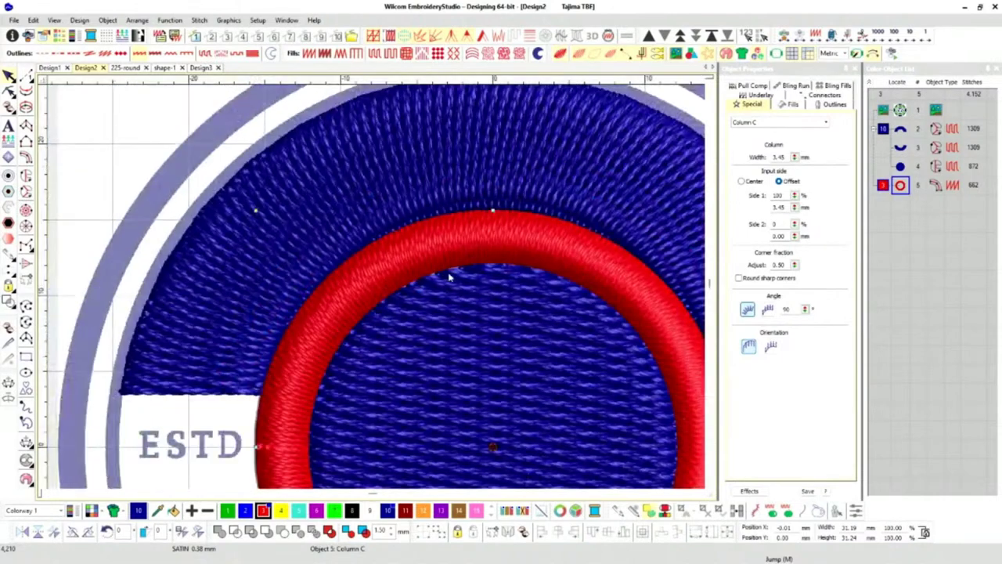
{"action": "scroll", "coordinate": [377, 291], "scroll_direction": "down", "scroll_amount": 2}
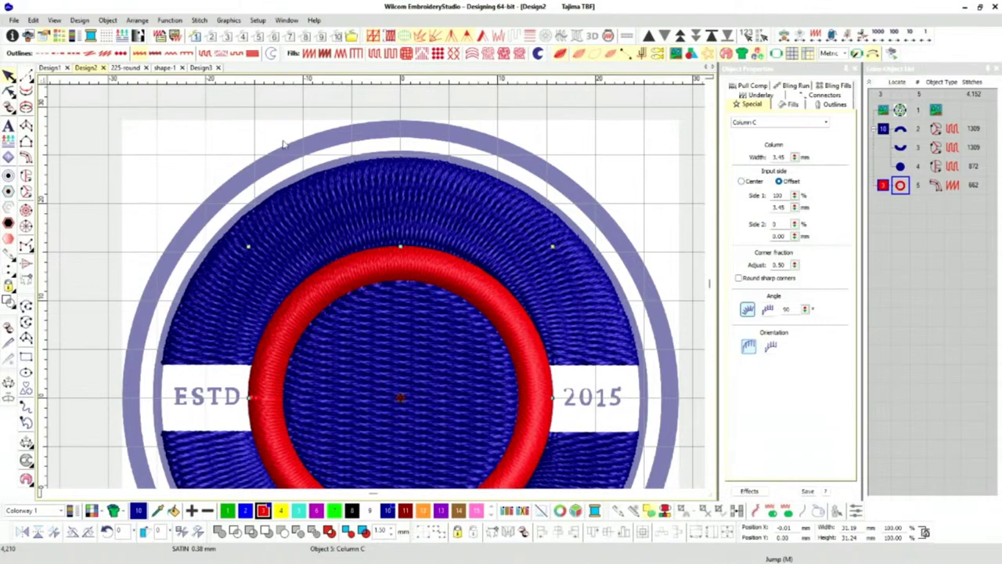
In 225-round, turn off the stitches and artwork, and hide the large round base fill and the zigzag run above it.
{"action": "left_click", "coordinate": [125, 68]}
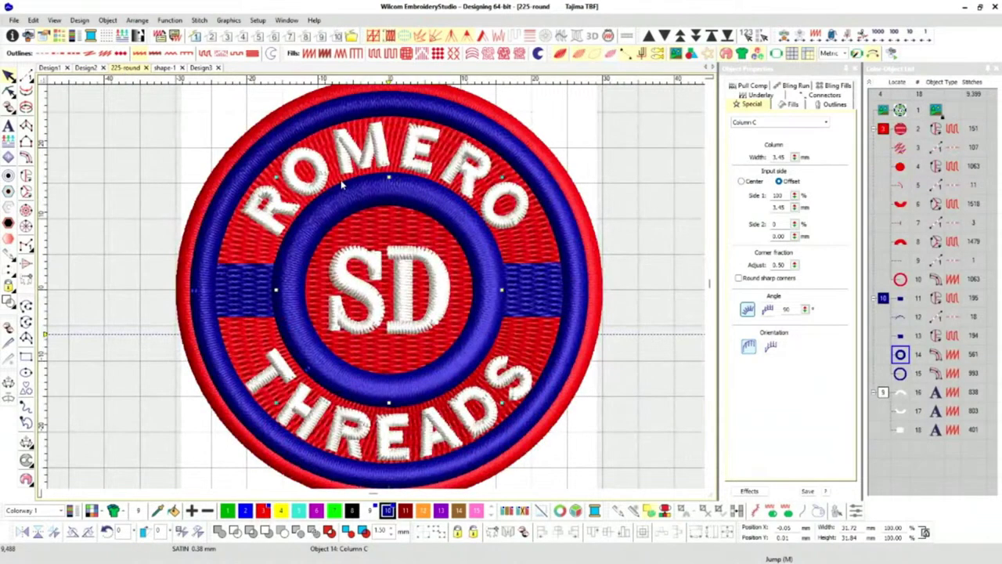
{"action": "scroll", "coordinate": [362, 291], "scroll_direction": "down", "scroll_amount": 1}
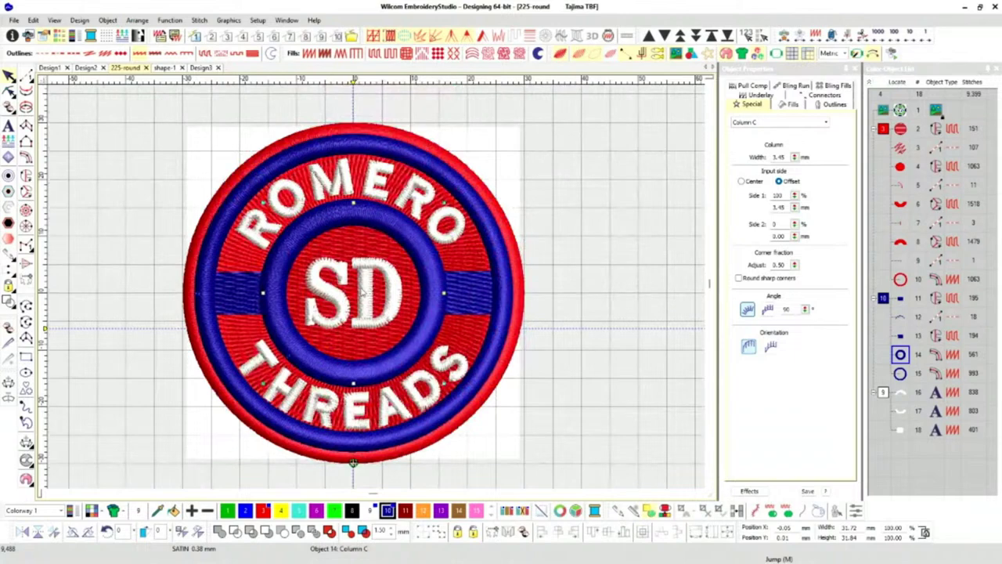
{"action": "key", "text": "s"}
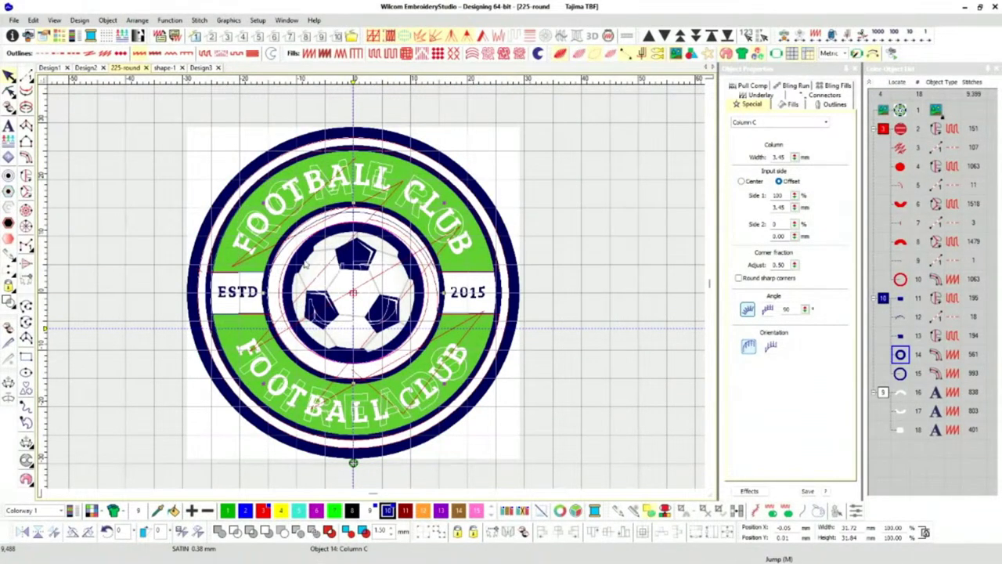
{"action": "key", "text": "d"}
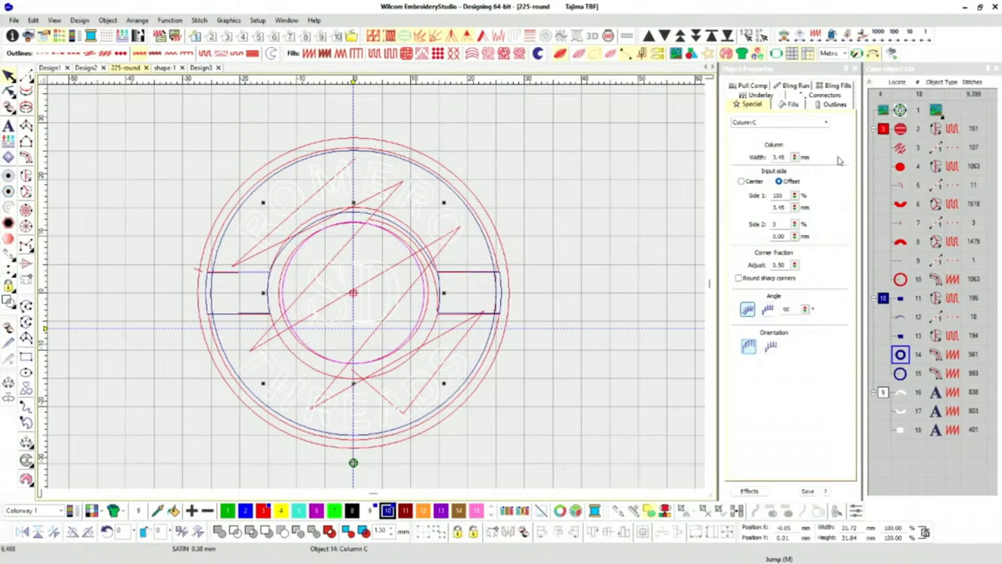
{"action": "left_click", "coordinate": [901, 130]}
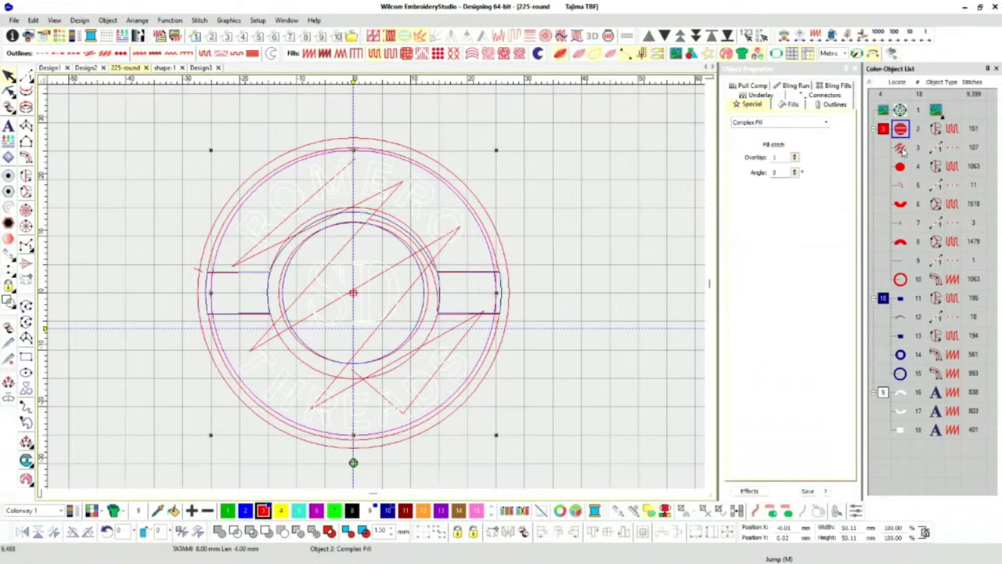
{"action": "left_click", "coordinate": [902, 149], "text": "ctrl"}
{"action": "right_click", "coordinate": [903, 149]}
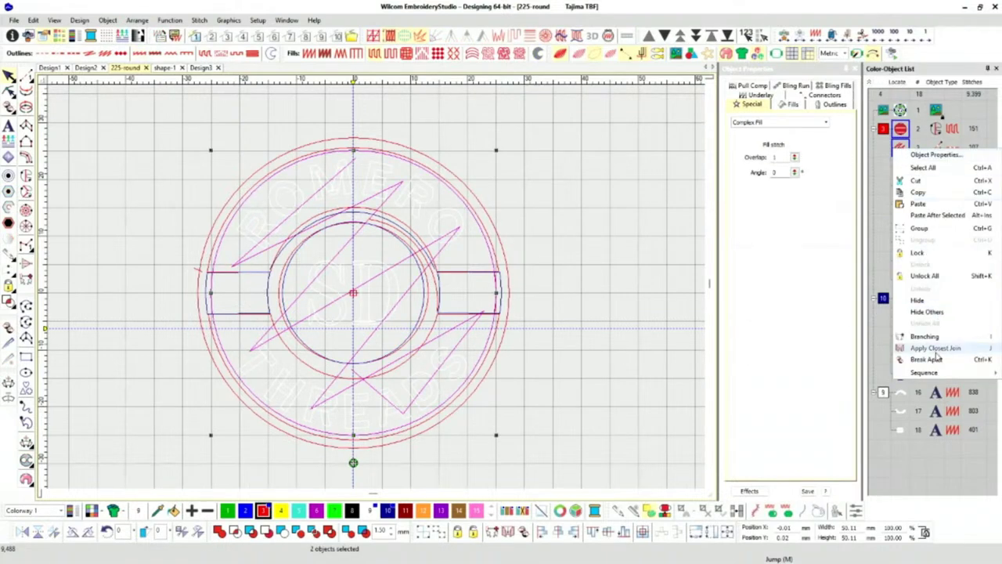
{"action": "left_click", "coordinate": [917, 301]}
Compare the inner ring and fill outlines with the artwork, select the red centre fill and restore TrueView.
{"action": "scroll", "coordinate": [380, 287], "scroll_direction": "up", "scroll_amount": 2}
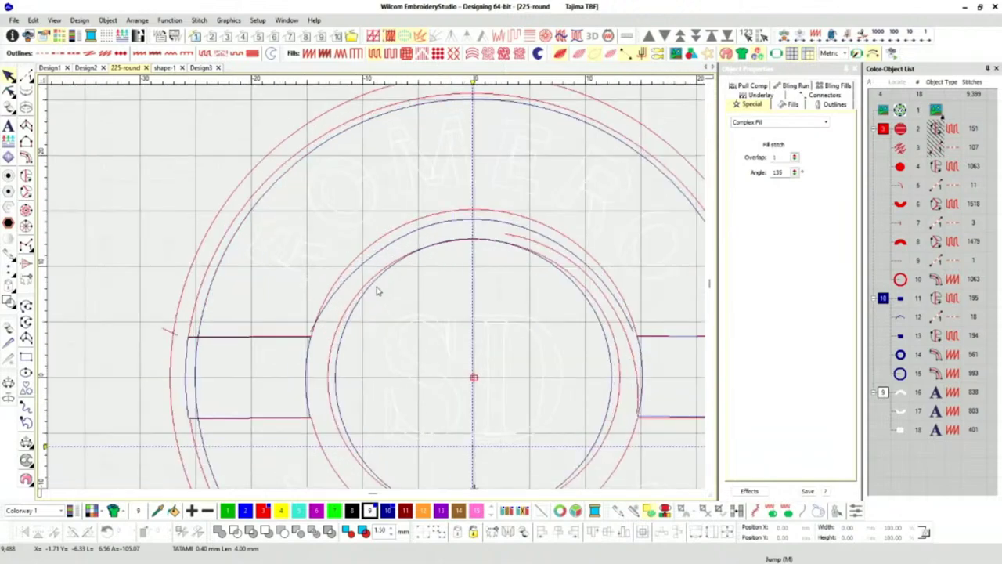
{"action": "scroll", "coordinate": [377, 291], "scroll_direction": "up", "scroll_amount": 2}
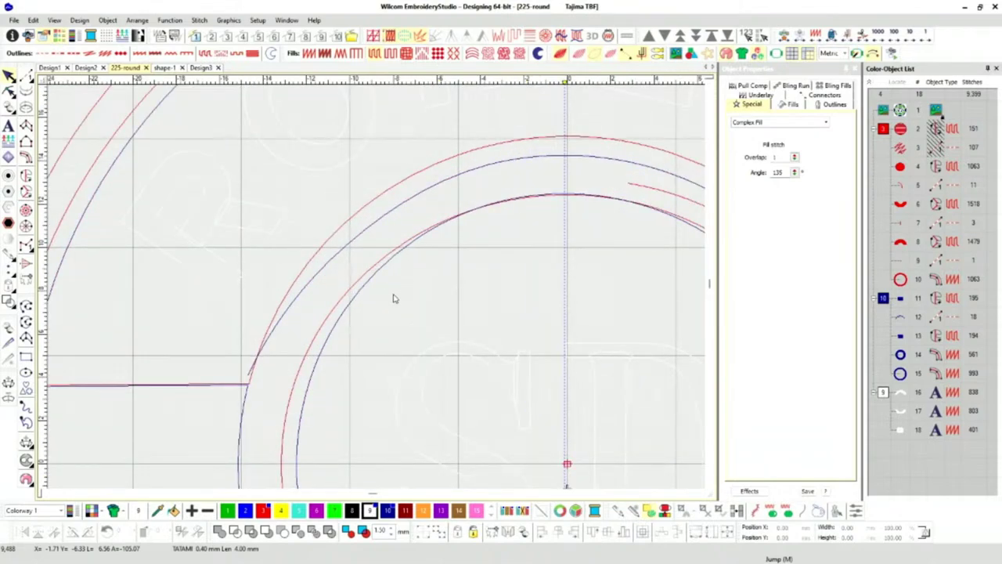
{"action": "scroll", "coordinate": [377, 292], "scroll_direction": "down", "scroll_amount": 1}
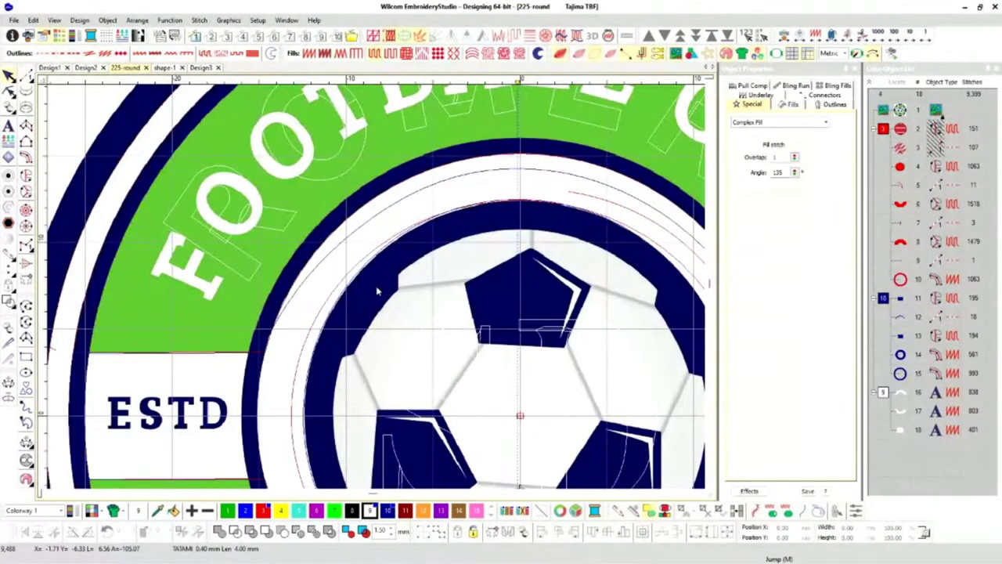
{"action": "scroll", "coordinate": [422, 366], "scroll_direction": "down", "scroll_amount": 1}
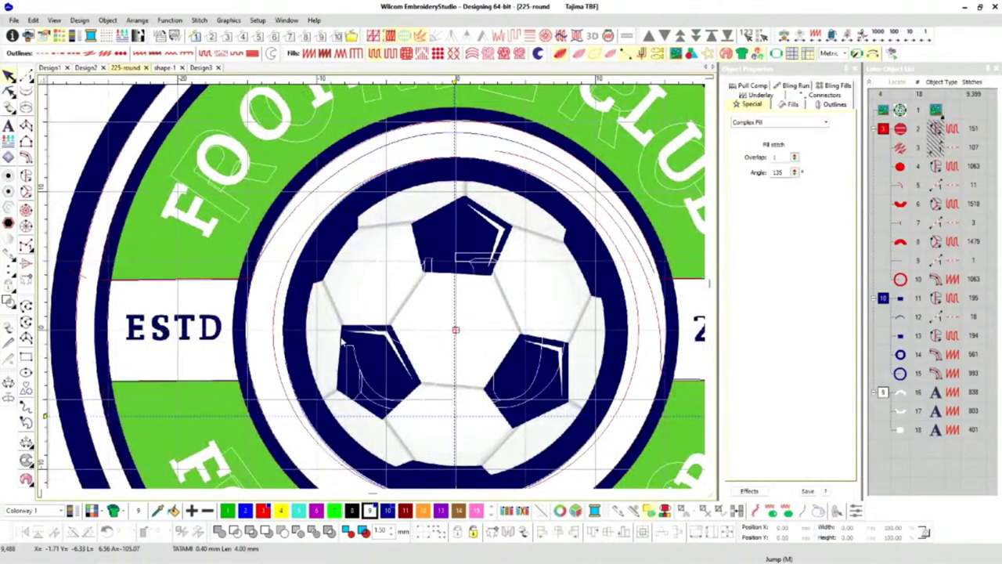
{"action": "left_click", "coordinate": [273, 332]}
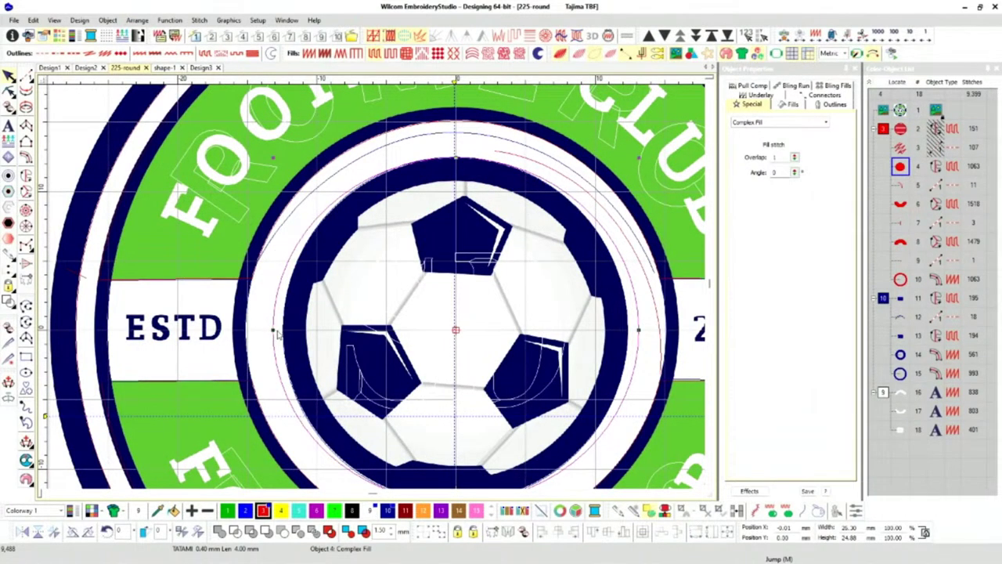
{"action": "key", "text": "h"}
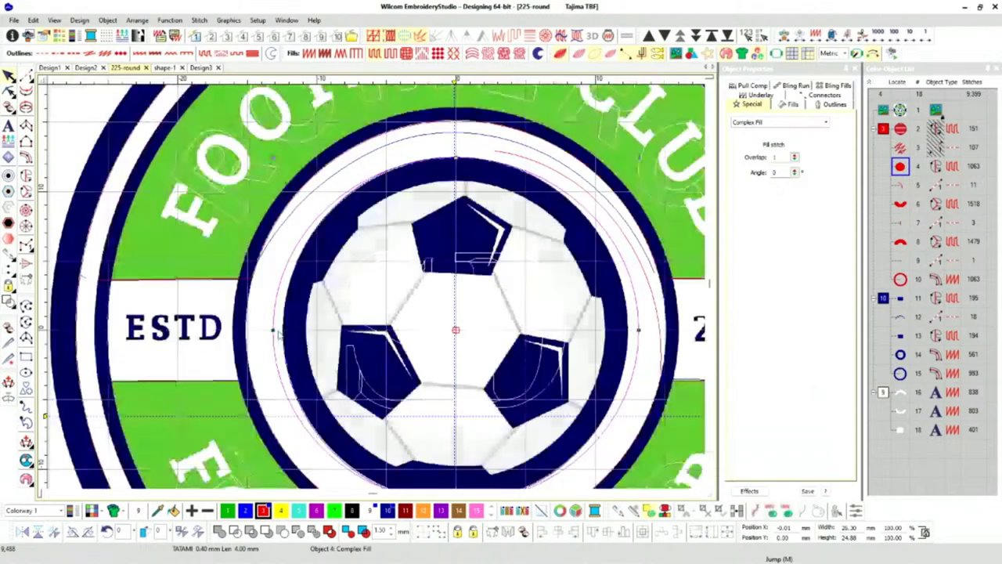
{"action": "key", "text": "t"}
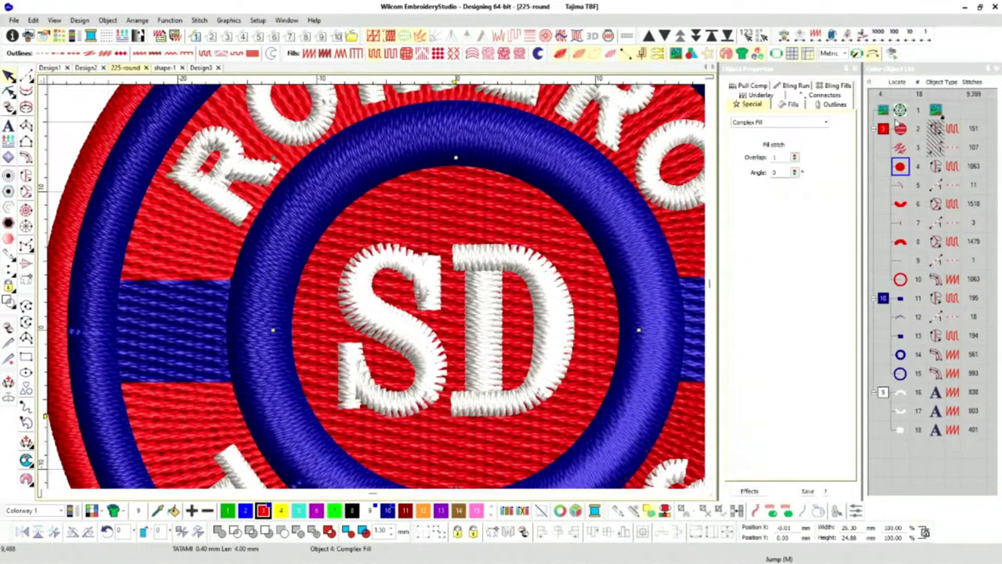
Hide everything except the artwork and the red centre fill, and select the centre fill.
{"action": "left_click", "coordinate": [899, 116]}
{"action": "right_click", "coordinate": [899, 116]}
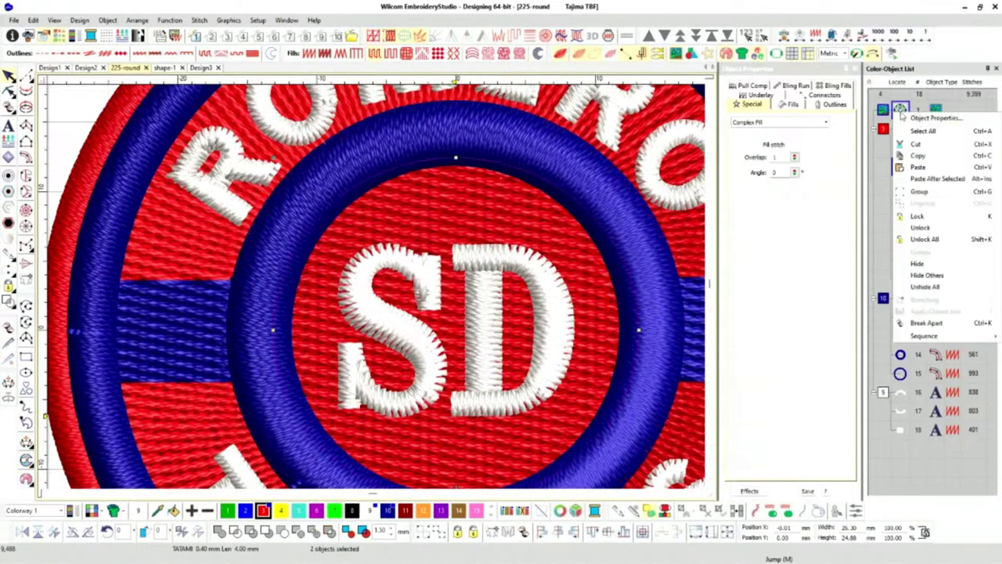
{"action": "left_click", "coordinate": [924, 287]}
{"action": "scroll", "coordinate": [447, 316], "scroll_direction": "down", "scroll_amount": 2}
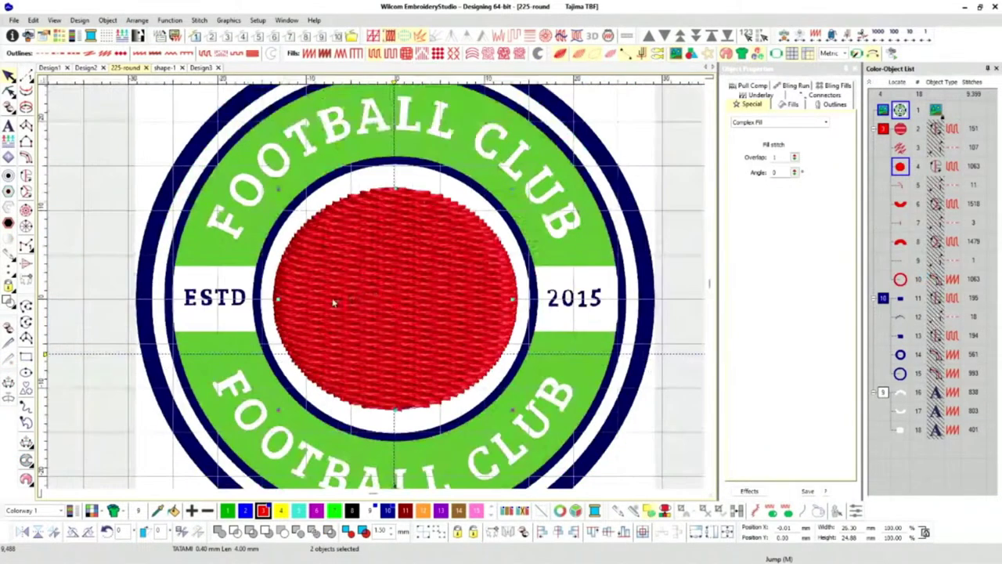
{"action": "scroll", "coordinate": [374, 291], "scroll_direction": "up", "scroll_amount": 3}
{"action": "scroll", "coordinate": [384, 291], "scroll_direction": "down", "scroll_amount": 2}
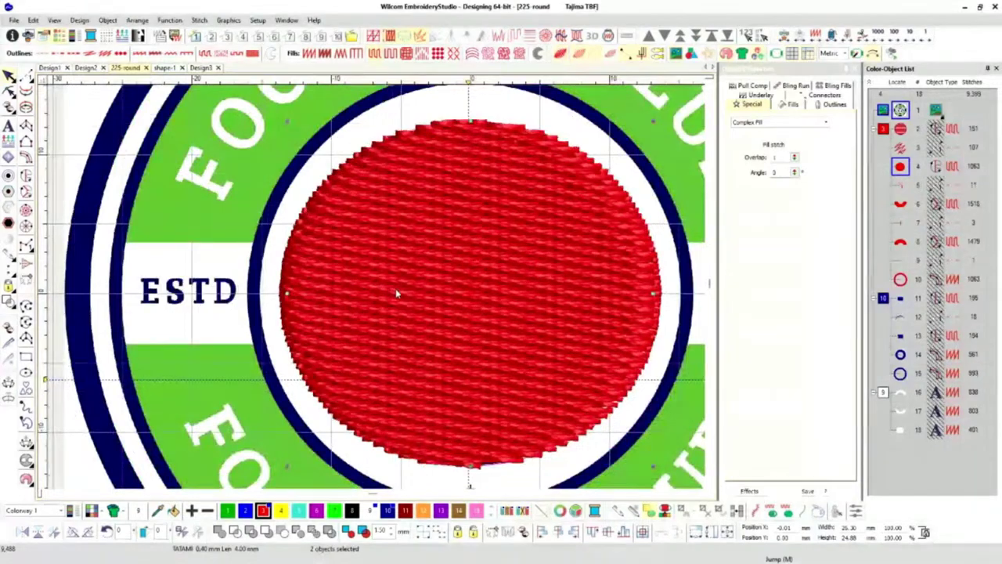
{"action": "left_click", "coordinate": [337, 274]}
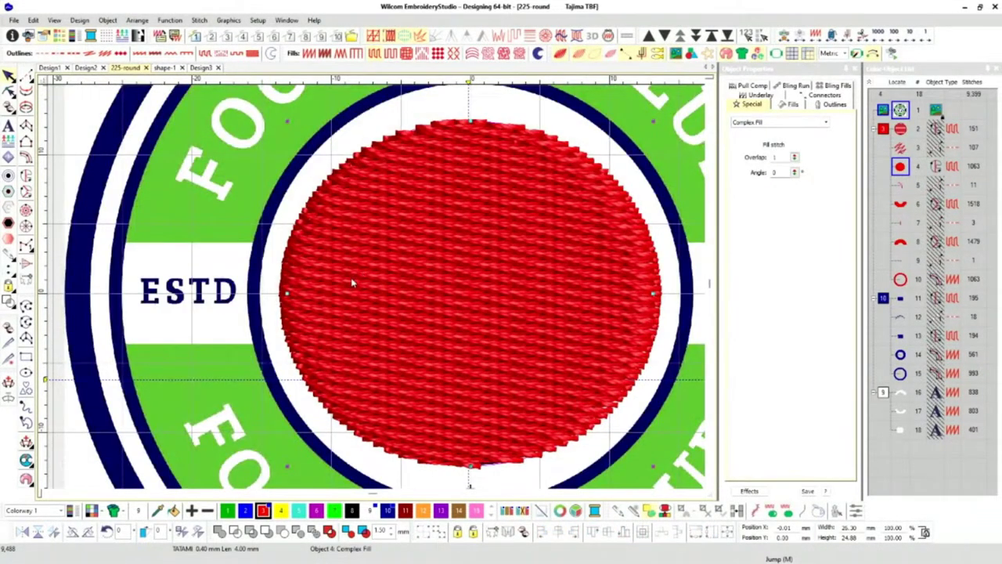
Check the centre fill's outline against both sides of the artwork's white inner ring, and unhide all objects.
{"action": "scroll", "coordinate": [378, 291], "scroll_direction": "up", "scroll_amount": 3}
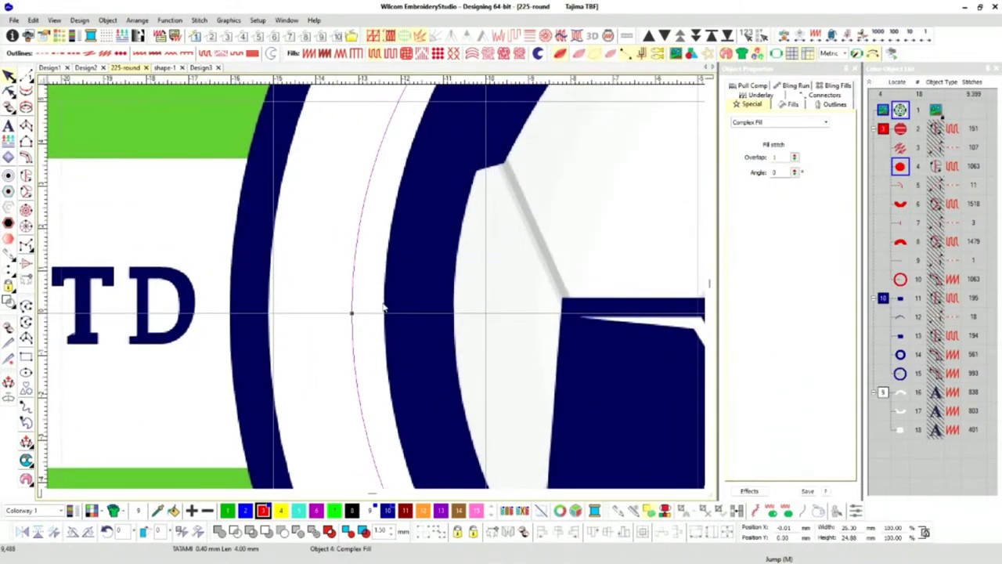
{"action": "scroll", "coordinate": [384, 313], "scroll_direction": "down", "scroll_amount": 4}
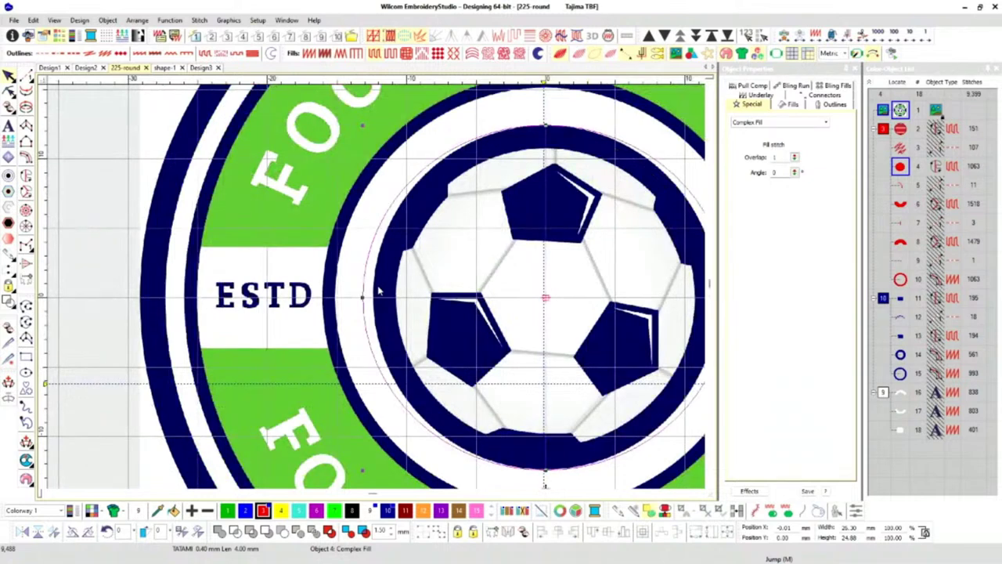
{"action": "scroll", "coordinate": [384, 292], "scroll_direction": "down", "scroll_amount": 1}
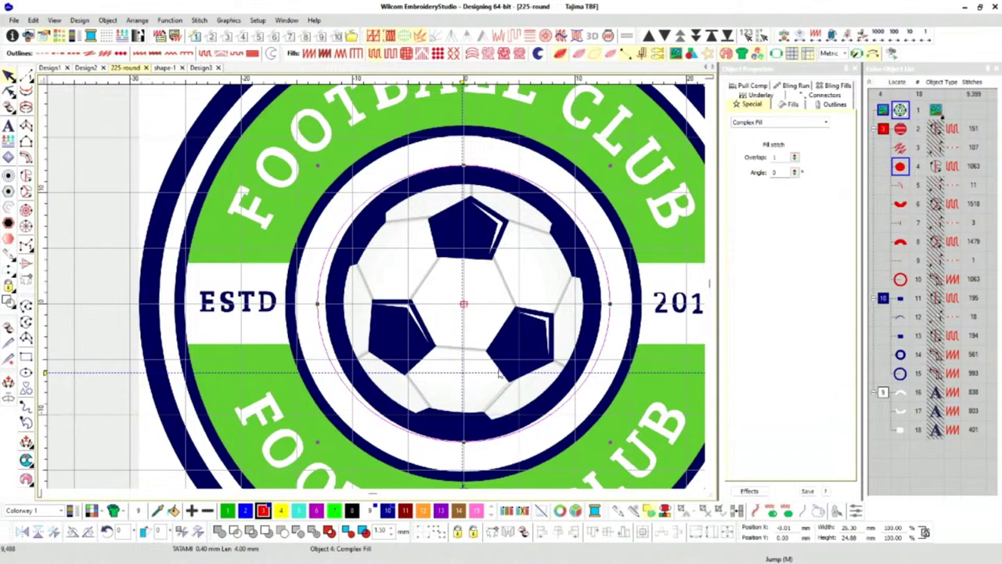
{"action": "scroll", "coordinate": [611, 312], "scroll_direction": "up", "scroll_amount": 3}
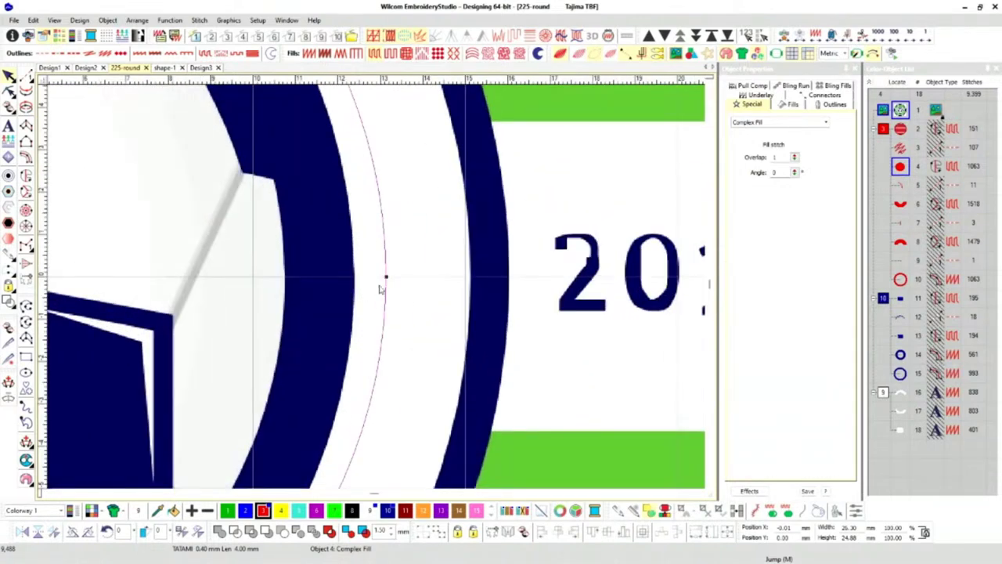
{"action": "scroll", "coordinate": [356, 286], "scroll_direction": "down", "scroll_amount": 2}
{"action": "scroll", "coordinate": [353, 286], "scroll_direction": "down", "scroll_amount": 3}
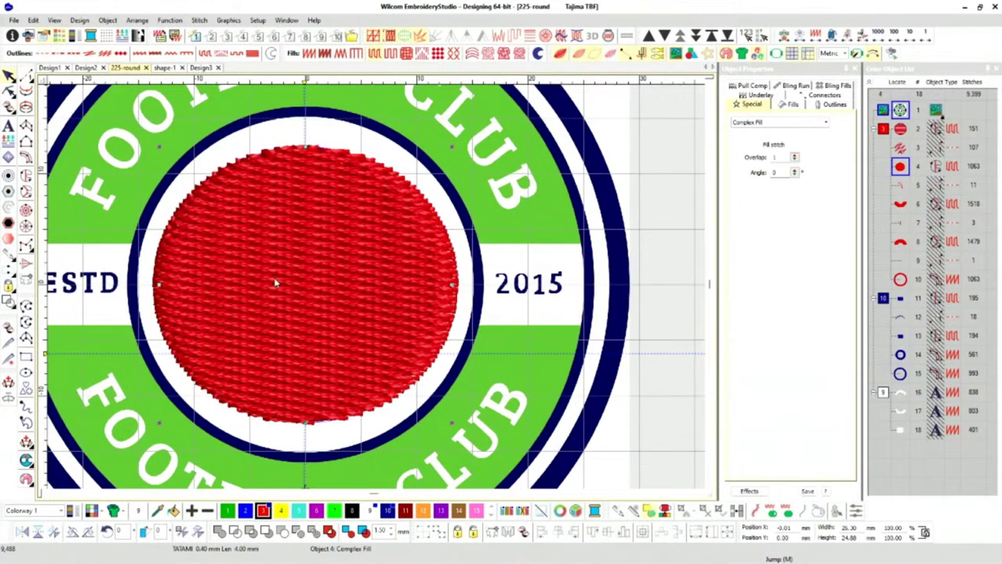
{"action": "scroll", "coordinate": [378, 288], "scroll_direction": "down", "scroll_amount": 4}
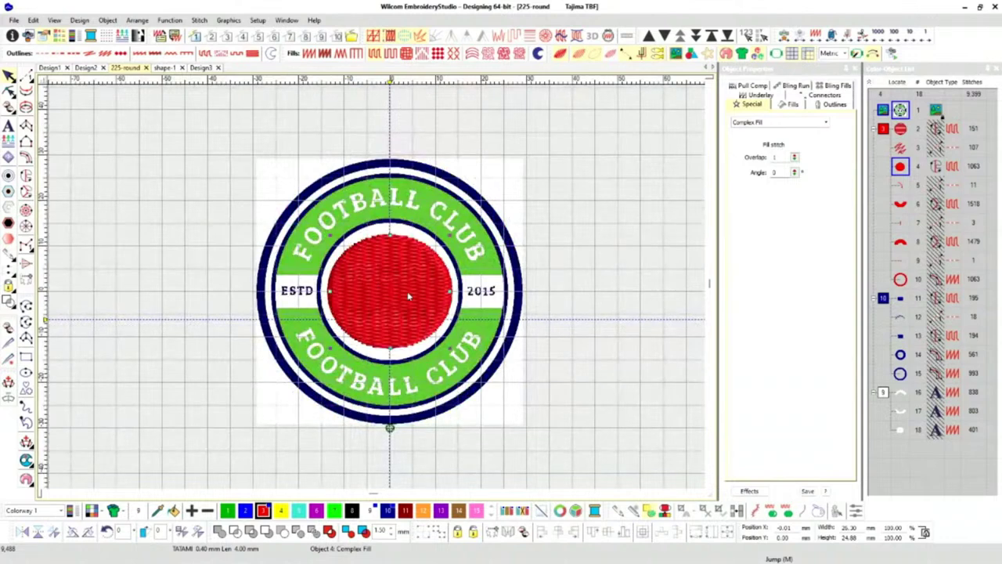
{"action": "right_click", "coordinate": [905, 168]}
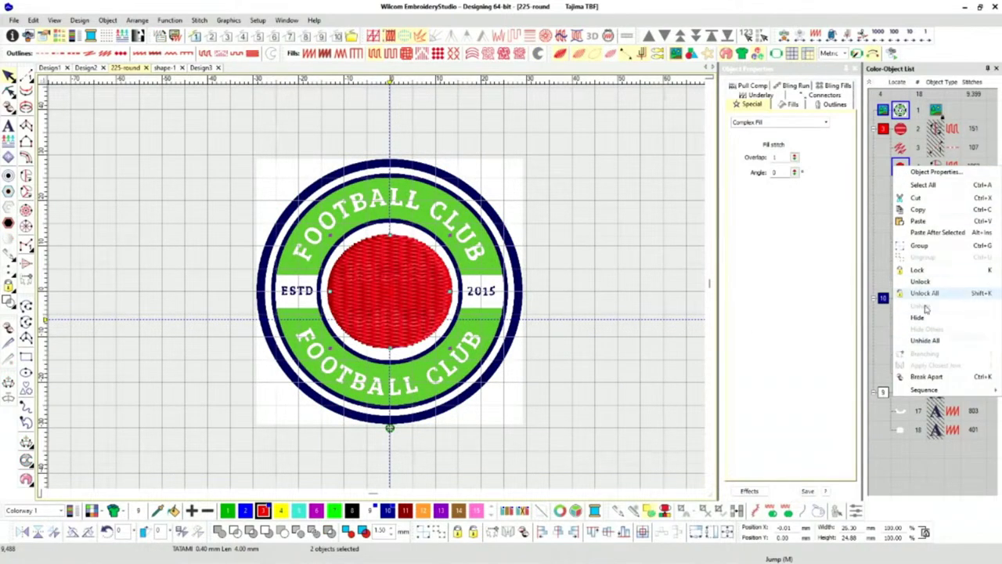
{"action": "left_click", "coordinate": [926, 342]}
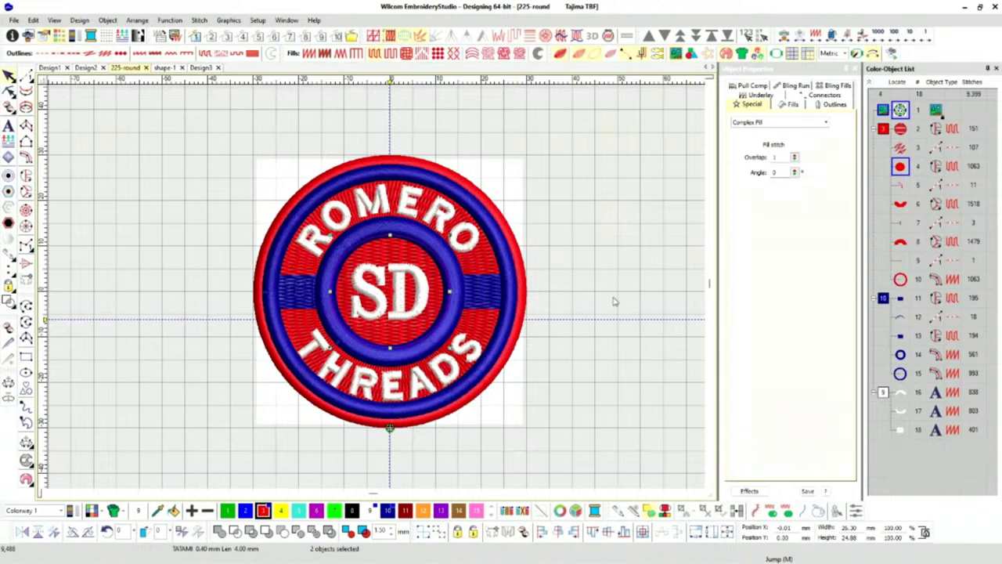
Look up the pull compensation and underlay settings of the red centre fill and the lower red band.
{"action": "left_click", "coordinate": [902, 166]}
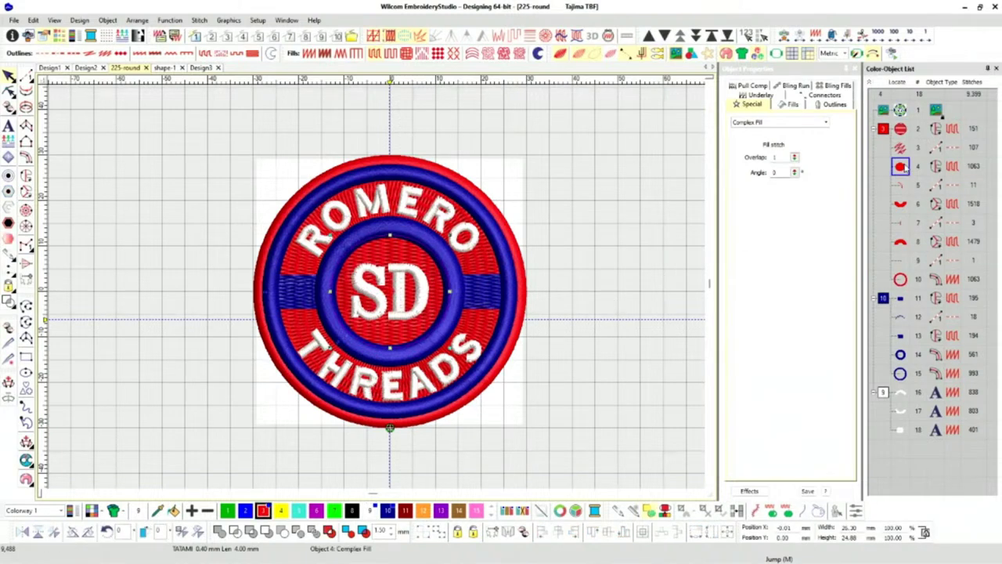
{"action": "left_click", "coordinate": [748, 85]}
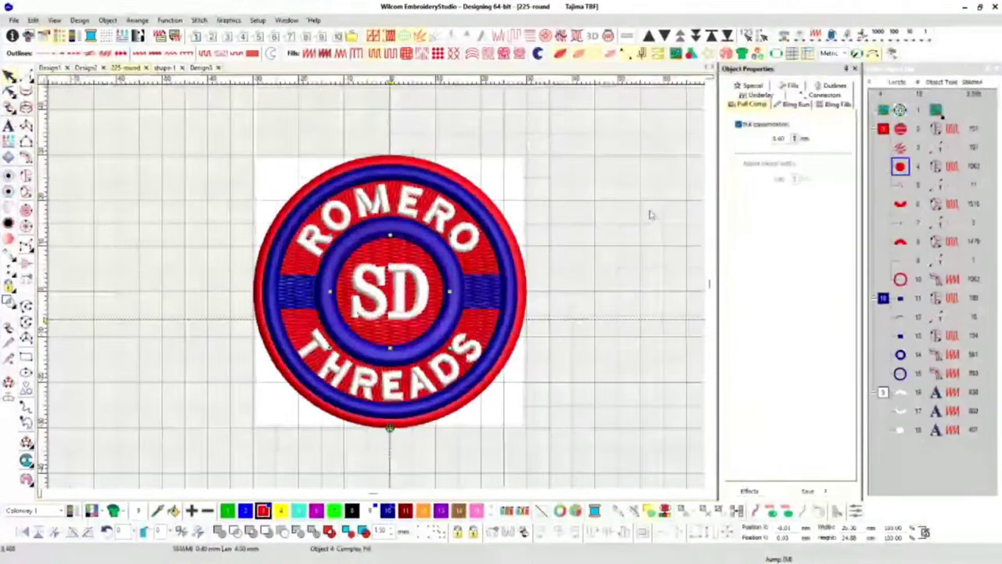
{"action": "left_click", "coordinate": [908, 186]}
{"action": "left_click", "coordinate": [906, 204]}
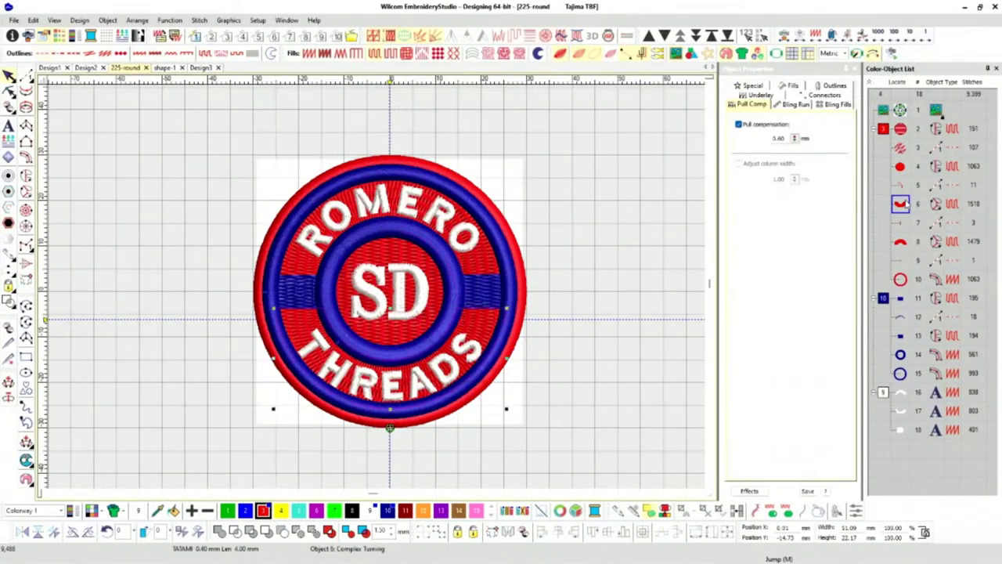
{"action": "left_click", "coordinate": [760, 94]}
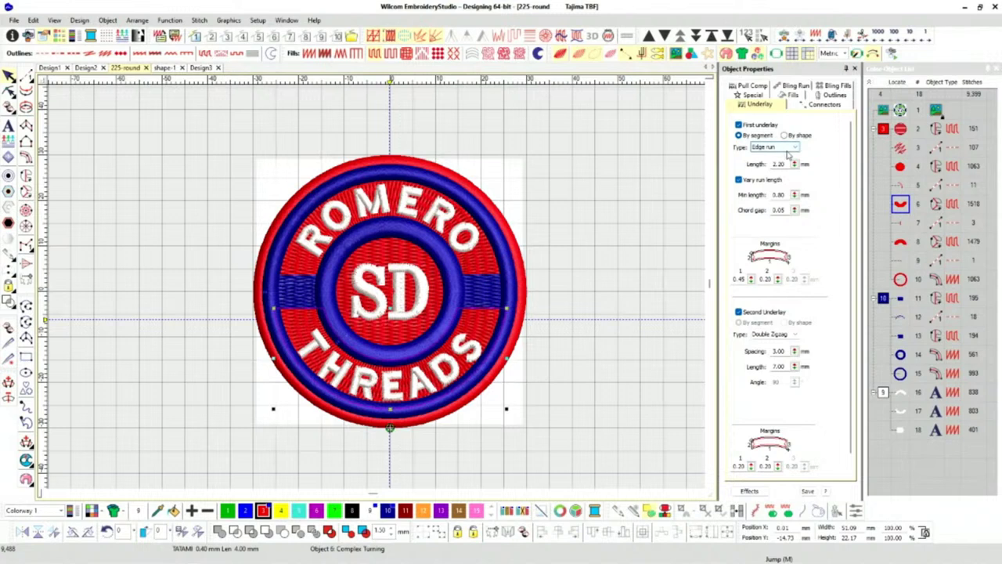
{"action": "left_click", "coordinate": [904, 169]}
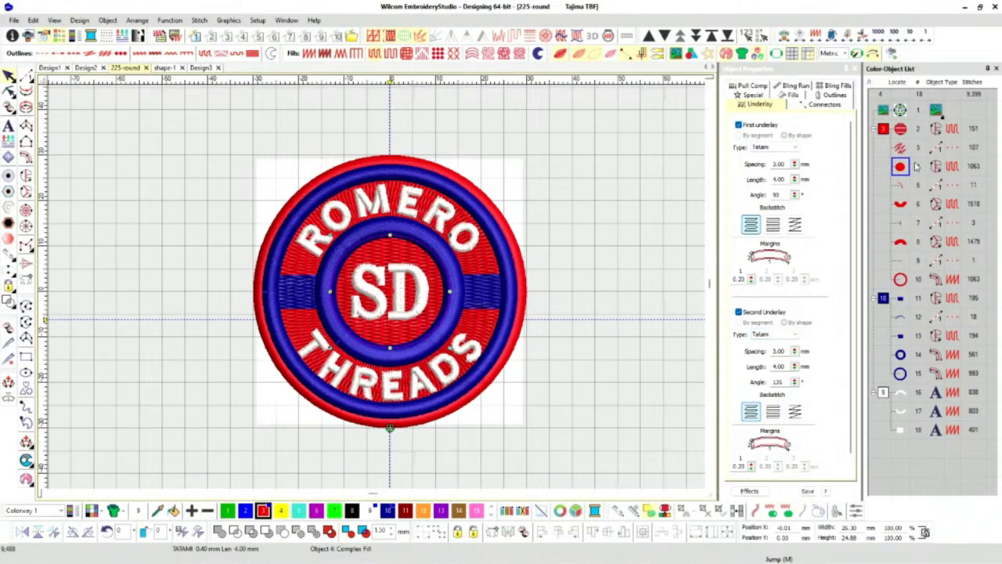
{"action": "left_click", "coordinate": [902, 203]}
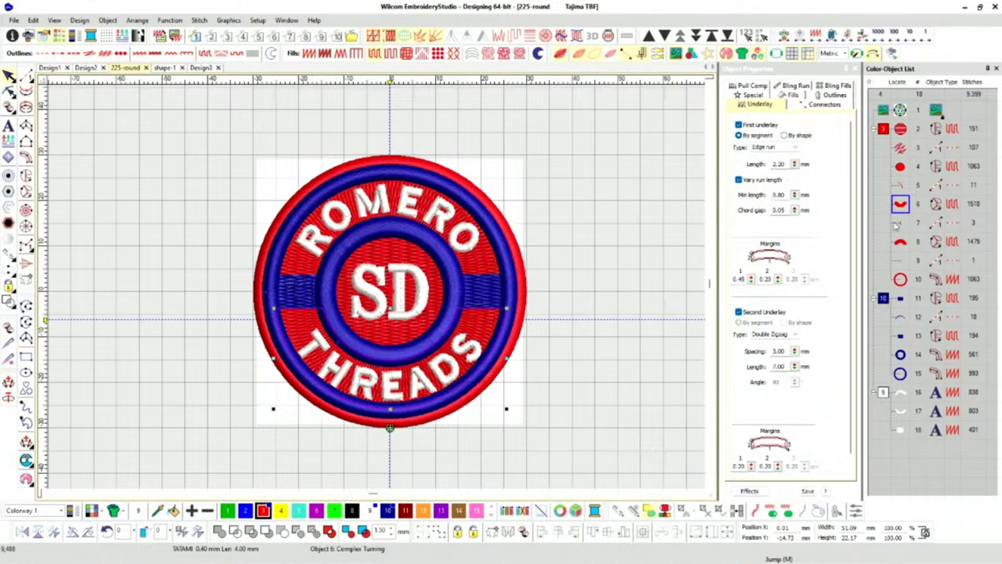
Look up the underlay settings of the upper red band, the red outer border, the blue side blocks and both blue rings.
{"action": "left_click", "coordinate": [901, 242]}
{"action": "left_click", "coordinate": [901, 279]}
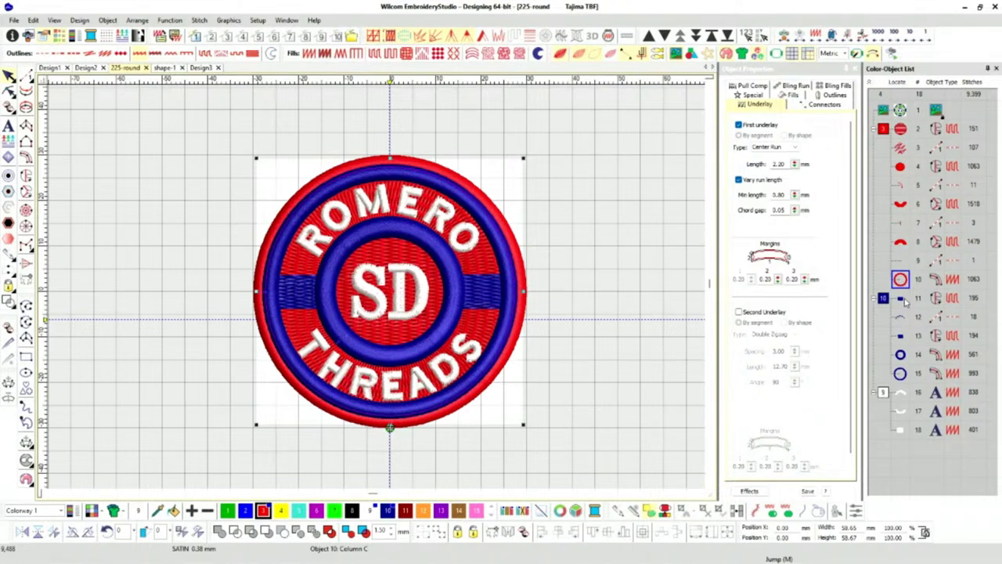
{"action": "left_click", "coordinate": [903, 301]}
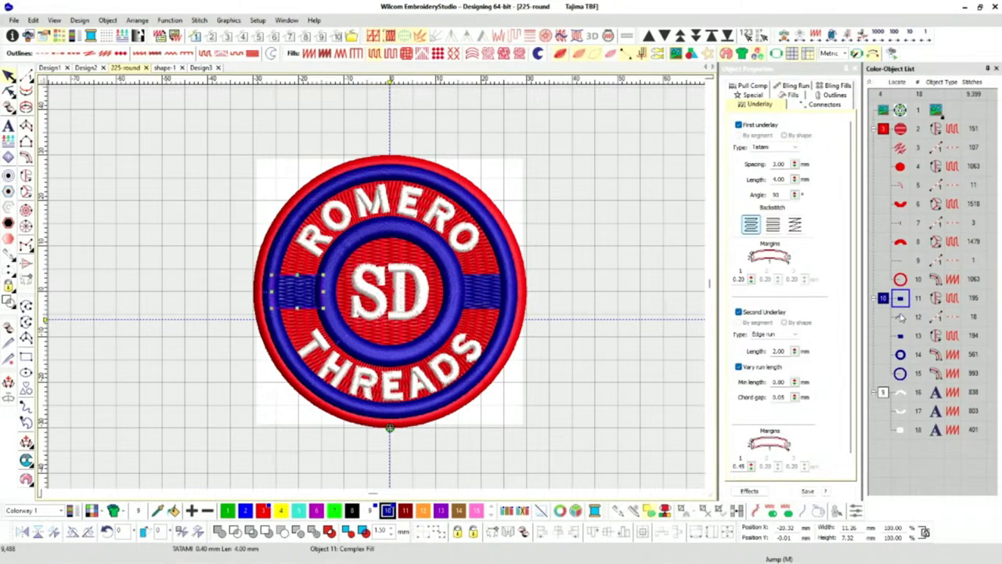
{"action": "left_click", "coordinate": [902, 337]}
{"action": "left_click", "coordinate": [900, 354]}
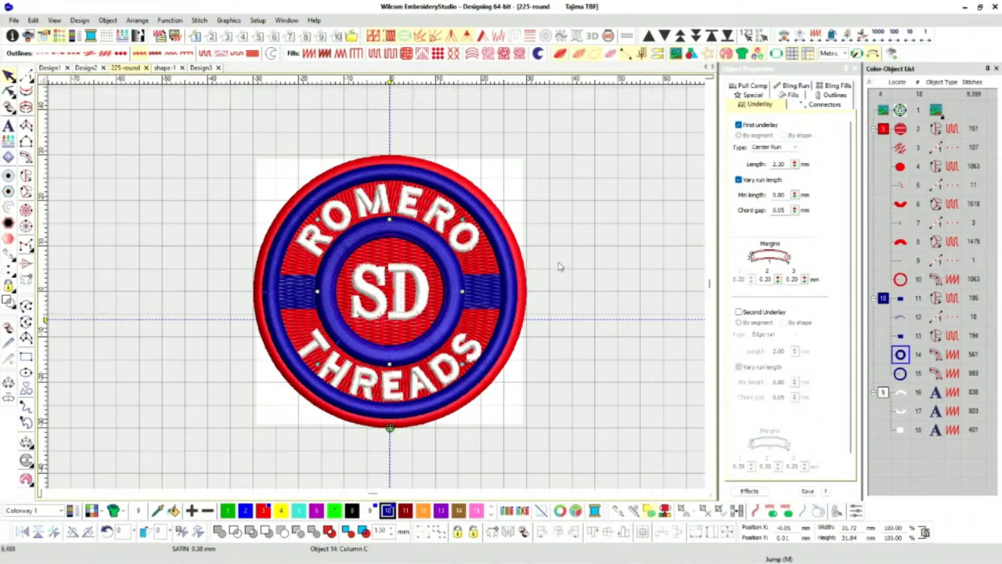
{"action": "left_click", "coordinate": [905, 374]}
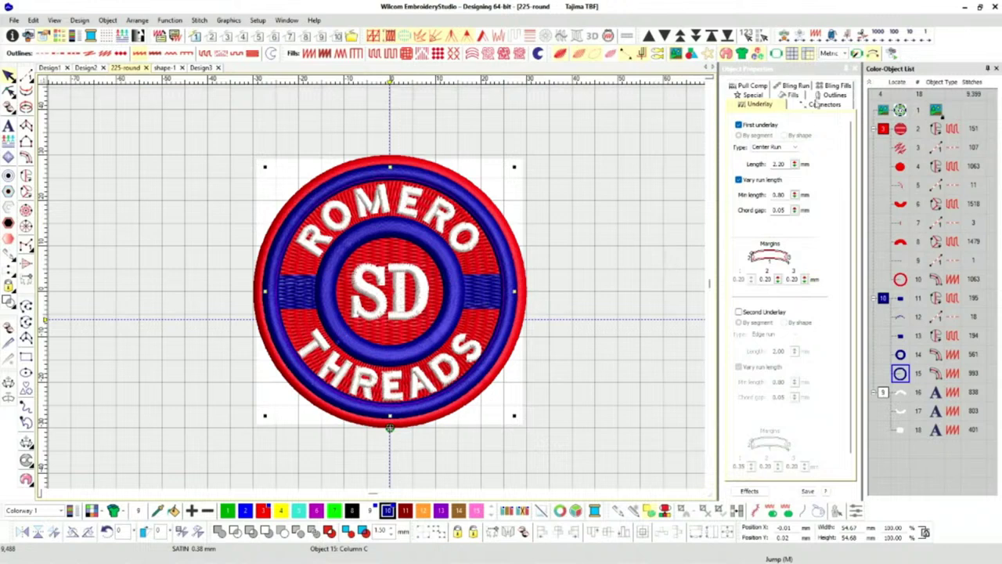
Check the pull compensation of the blue rings, blue side blocks, red outer border, red bands and red centre fill.
{"action": "left_click", "coordinate": [754, 86]}
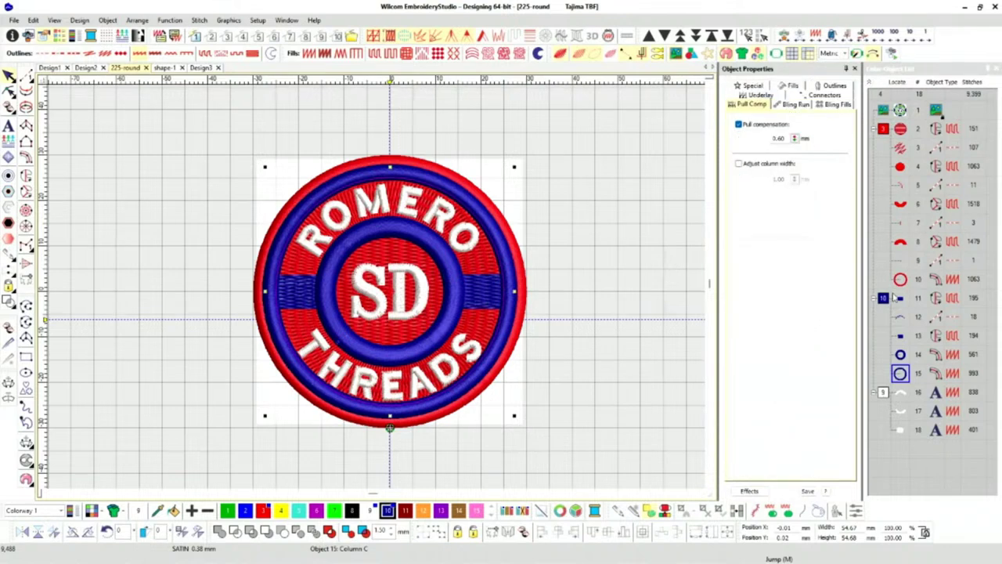
{"action": "left_click", "coordinate": [900, 354]}
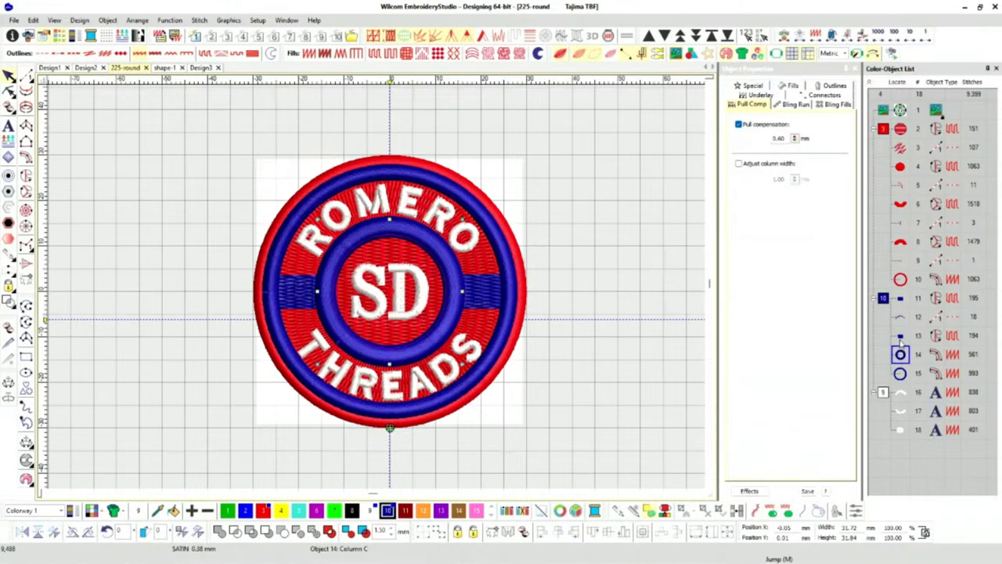
{"action": "left_click", "coordinate": [900, 338]}
{"action": "left_click", "coordinate": [901, 317]}
{"action": "left_click", "coordinate": [901, 299]}
{"action": "left_click", "coordinate": [900, 280]}
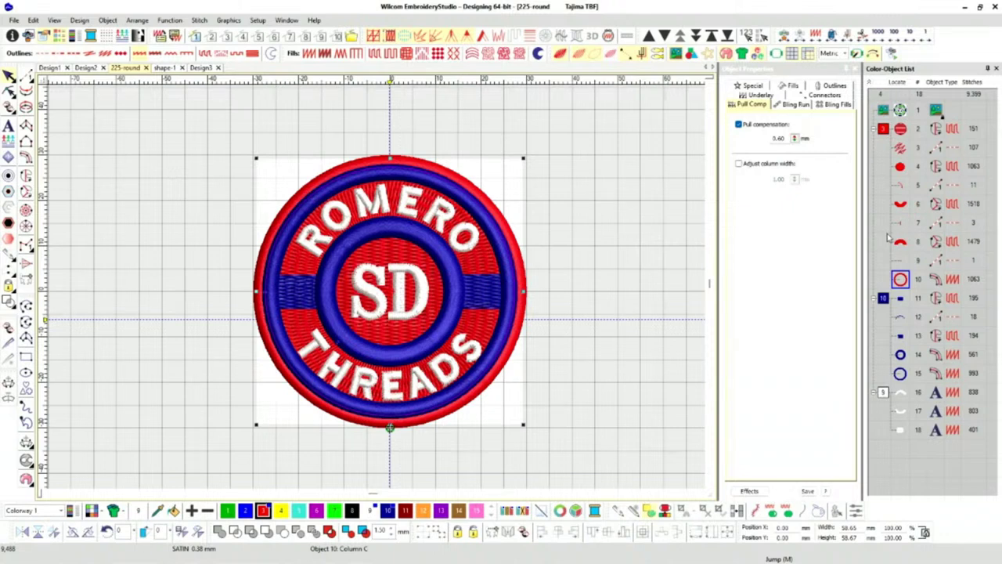
{"action": "left_click", "coordinate": [900, 244]}
{"action": "left_click", "coordinate": [900, 206]}
{"action": "left_click", "coordinate": [901, 167]}
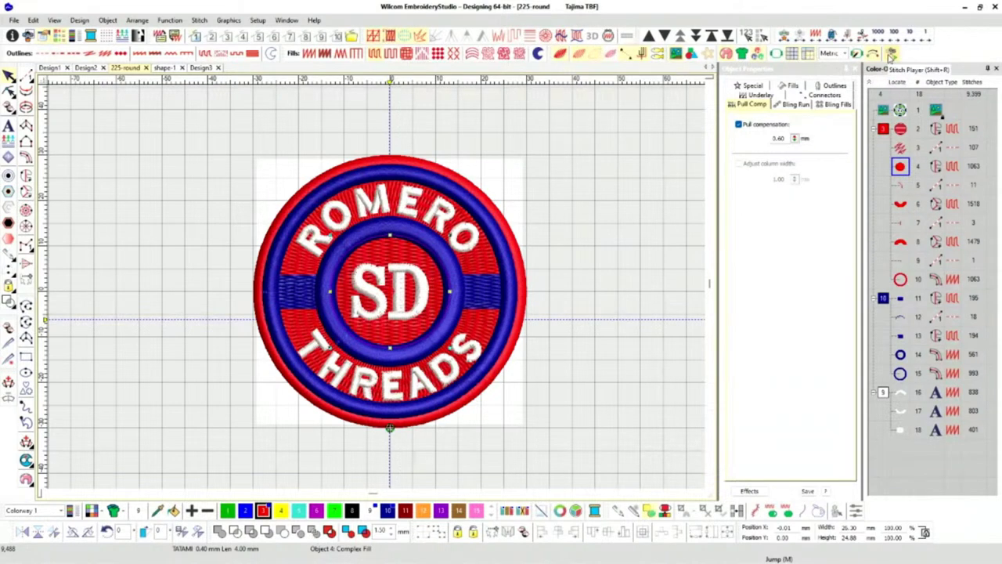
Show the design information with the design's size, stitch, colour and trim figures, keeping the whole badge in view.
{"action": "left_click", "coordinate": [12, 36]}
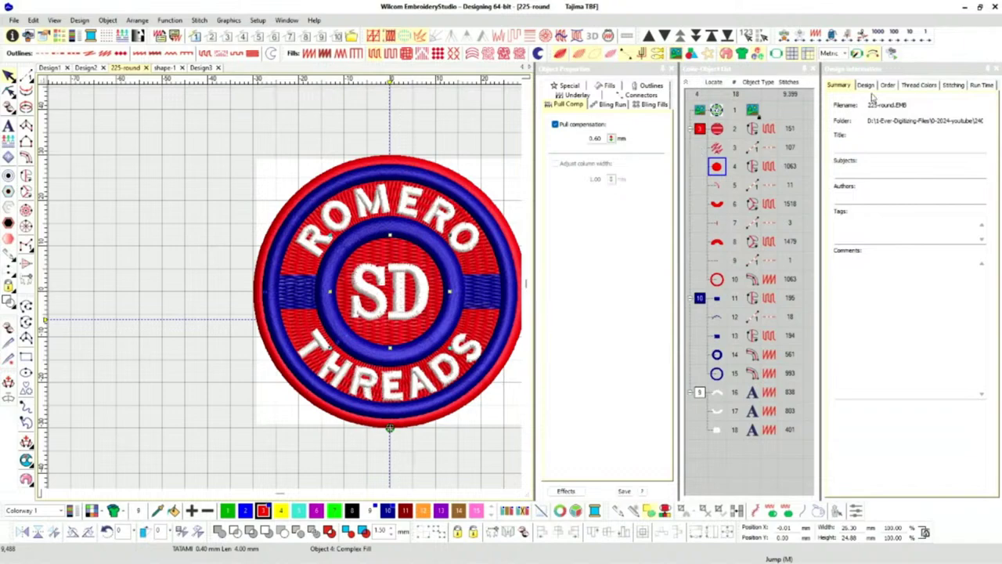
{"action": "left_click", "coordinate": [871, 88]}
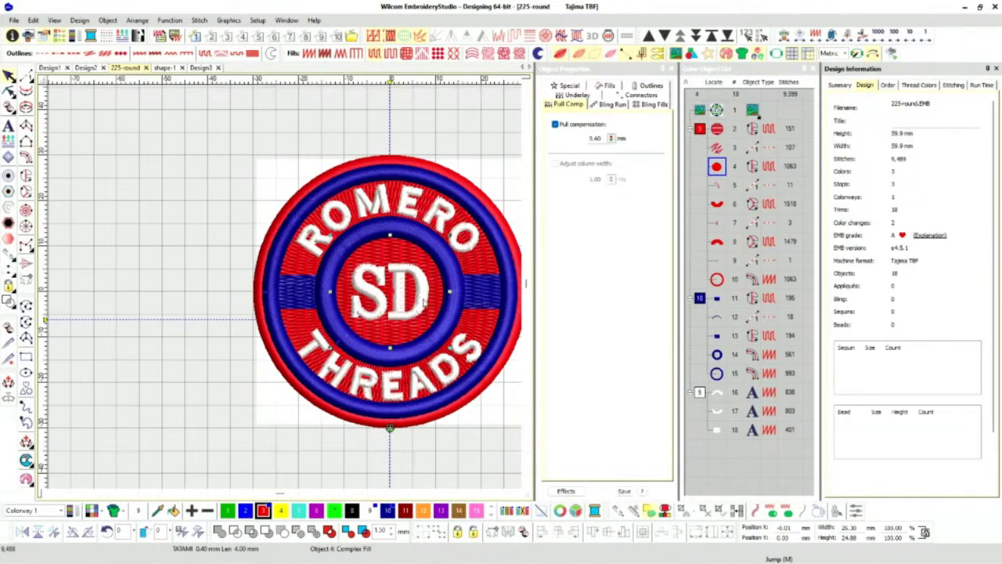
{"action": "scroll", "coordinate": [421, 307], "scroll_direction": "down", "scroll_amount": 2}
{"action": "scroll", "coordinate": [282, 289], "scroll_direction": "up", "scroll_amount": 2}
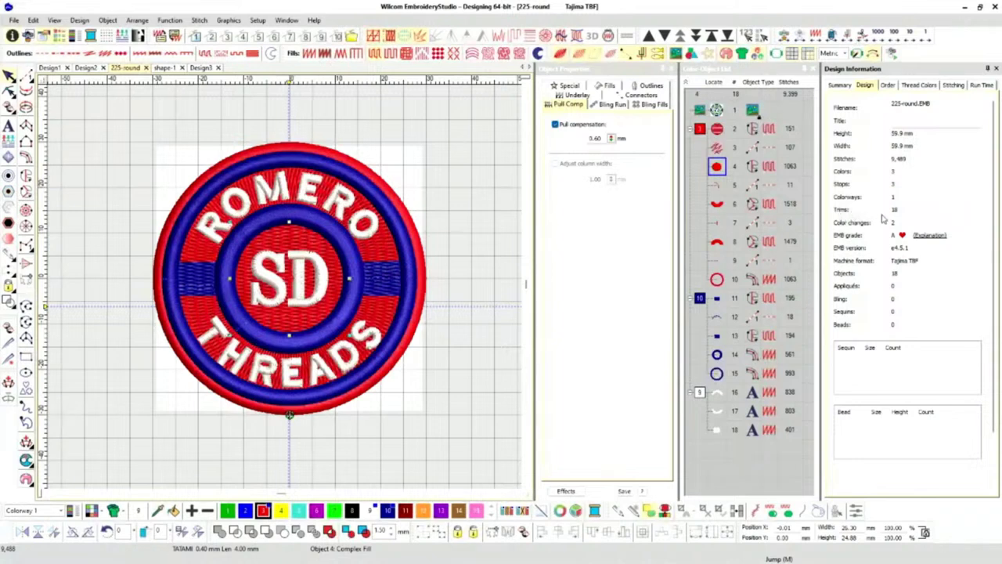
Delete all three white lettering objects from the 225-round design.
{"action": "left_click", "coordinate": [700, 392]}
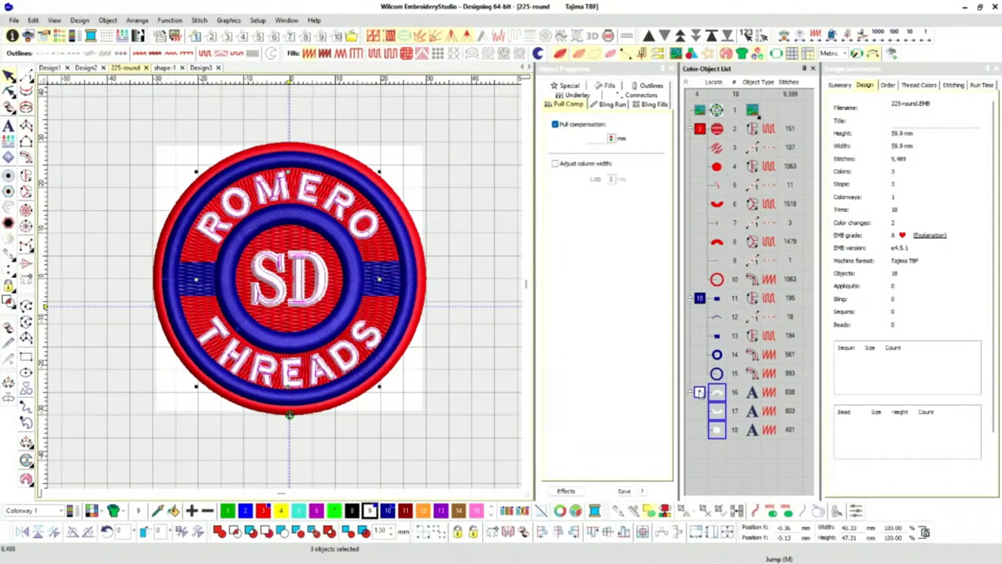
{"action": "key", "text": "Delete"}
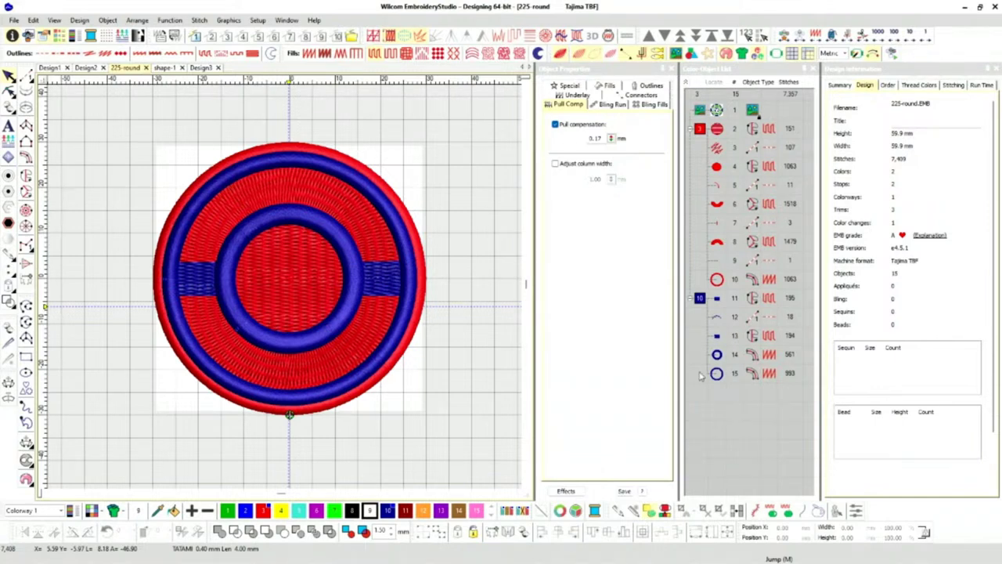
Simulate the badge's stitch-out with Stitch Player, pausing and resuming during the first red underlay.
{"action": "scroll", "coordinate": [256, 301], "scroll_direction": "up", "scroll_amount": 3}
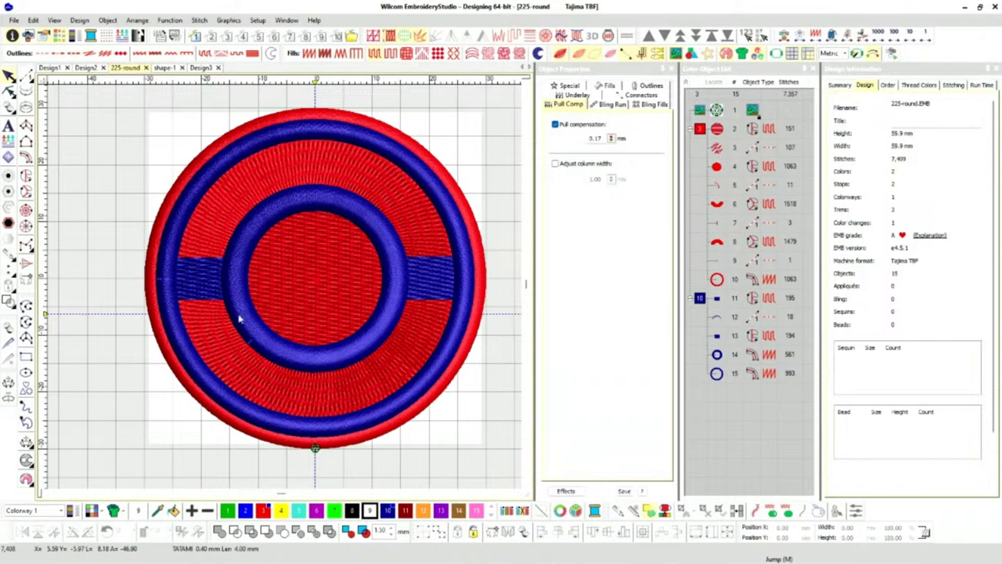
{"action": "left_click", "coordinate": [892, 55]}
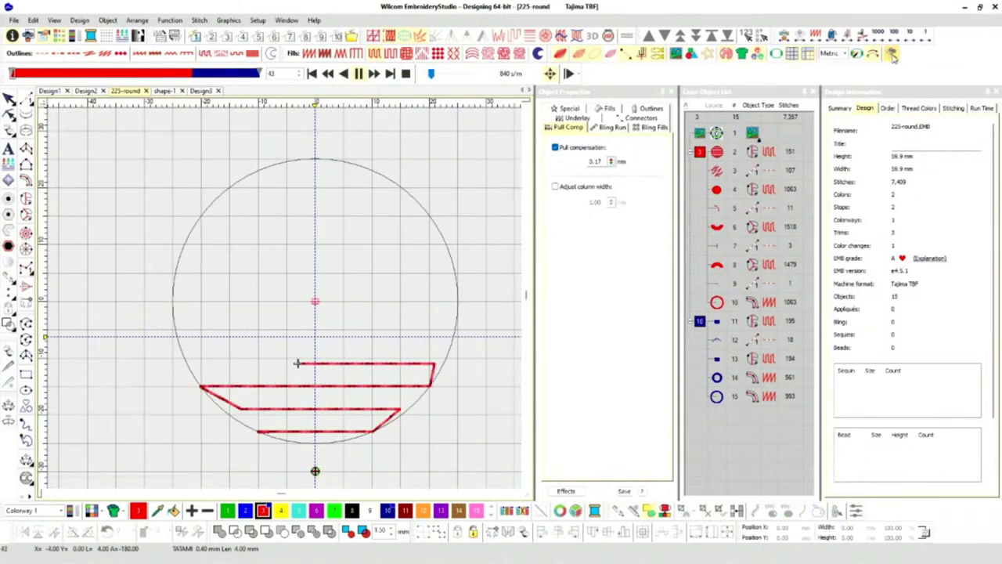
{"action": "left_click", "coordinate": [358, 73]}
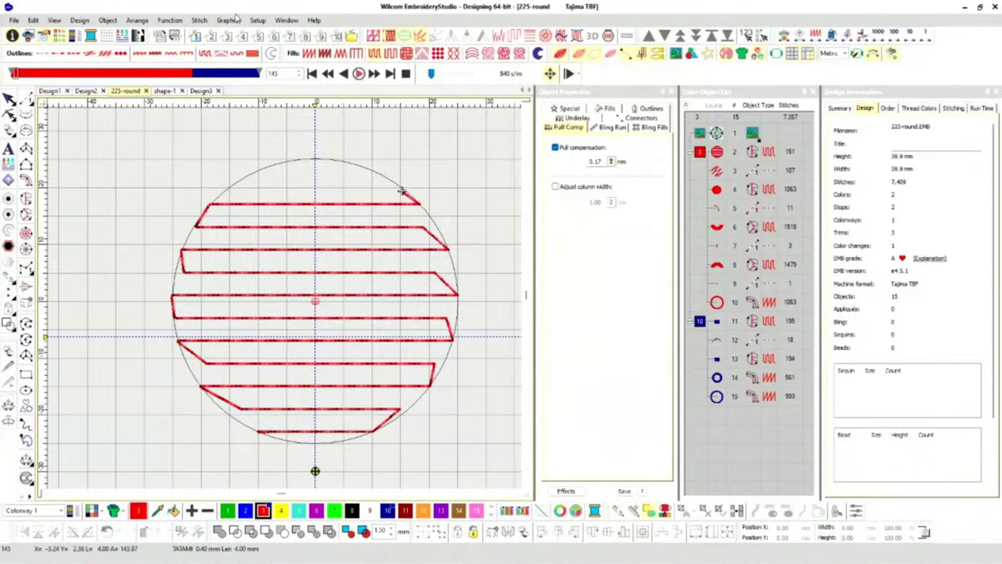
{"action": "left_click", "coordinate": [359, 73]}
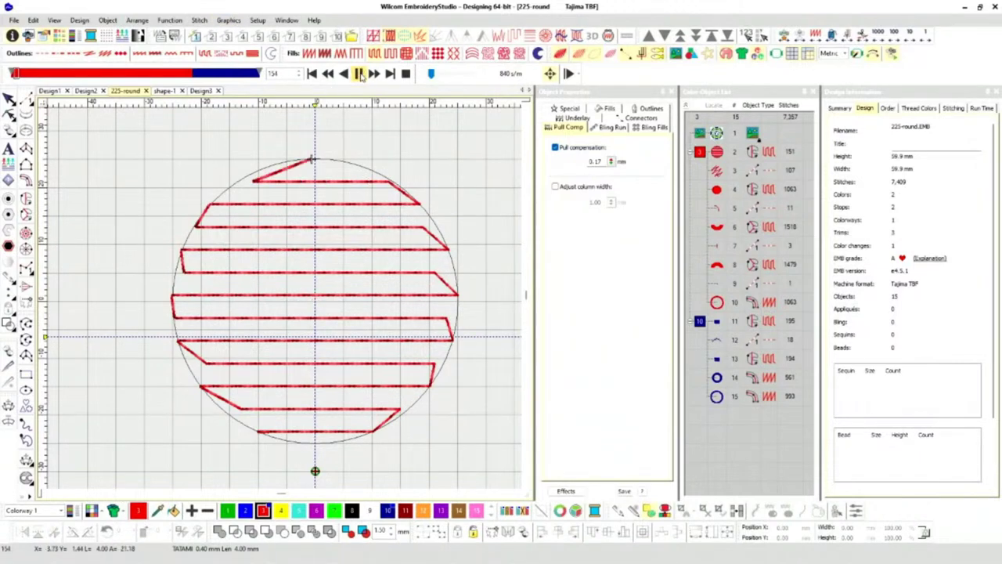